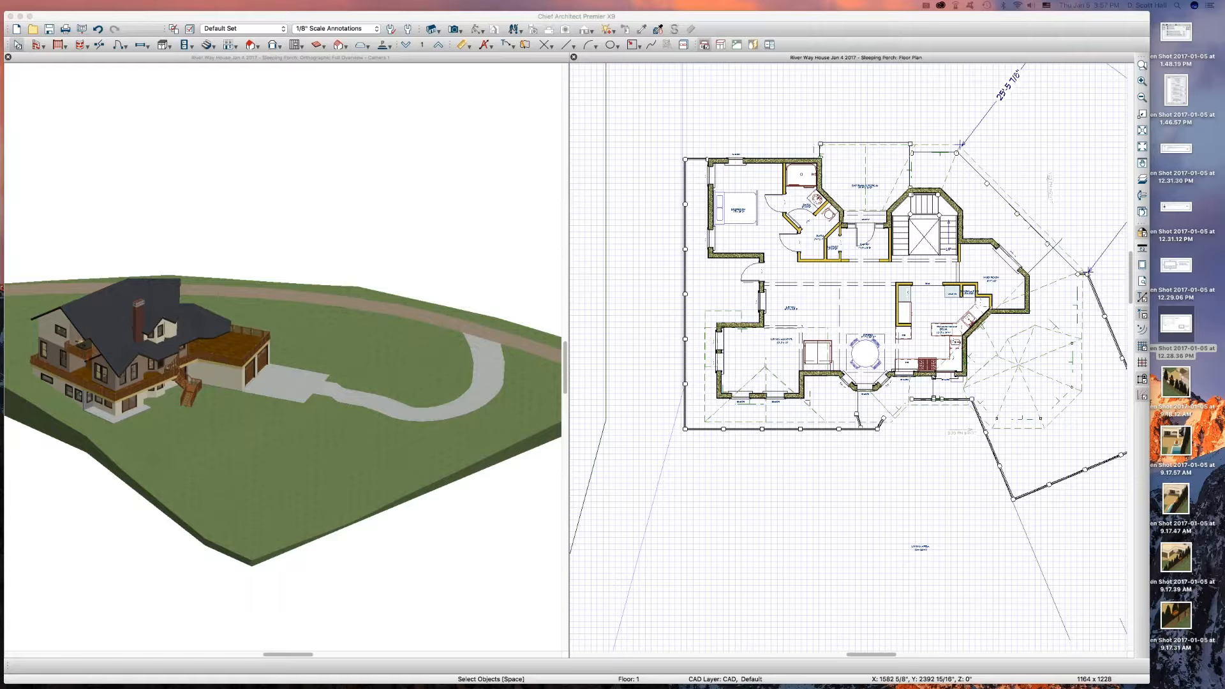
- Turn on Sun Follows Camera in the sunlight settings of the full 3D overview
{"action": "left_click", "coordinate": [402, 262]}
{"action": "scroll", "coordinate": [402, 261], "scroll_direction": "down", "scroll_amount": 5}
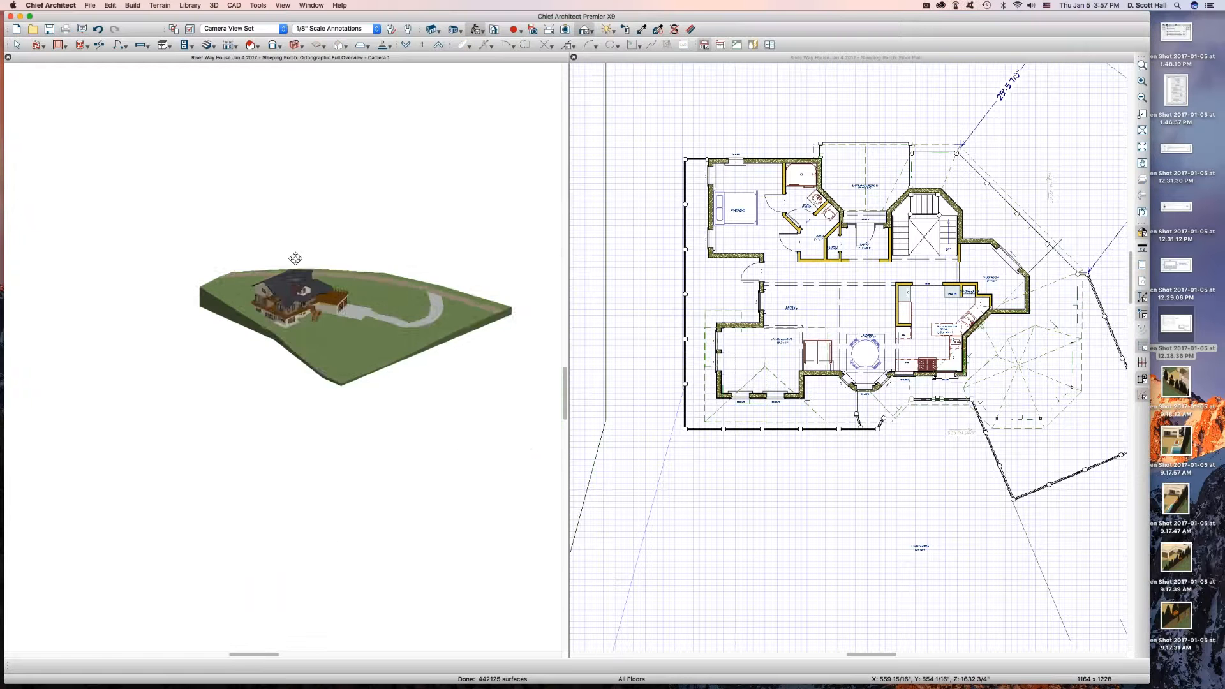
{"action": "scroll", "coordinate": [296, 258], "scroll_direction": "up", "scroll_amount": 3}
{"action": "scroll", "coordinate": [295, 259], "scroll_direction": "up", "scroll_amount": 1}
{"action": "left_click_drag", "start_coordinate": [295, 317], "coordinate": [426, 313]}
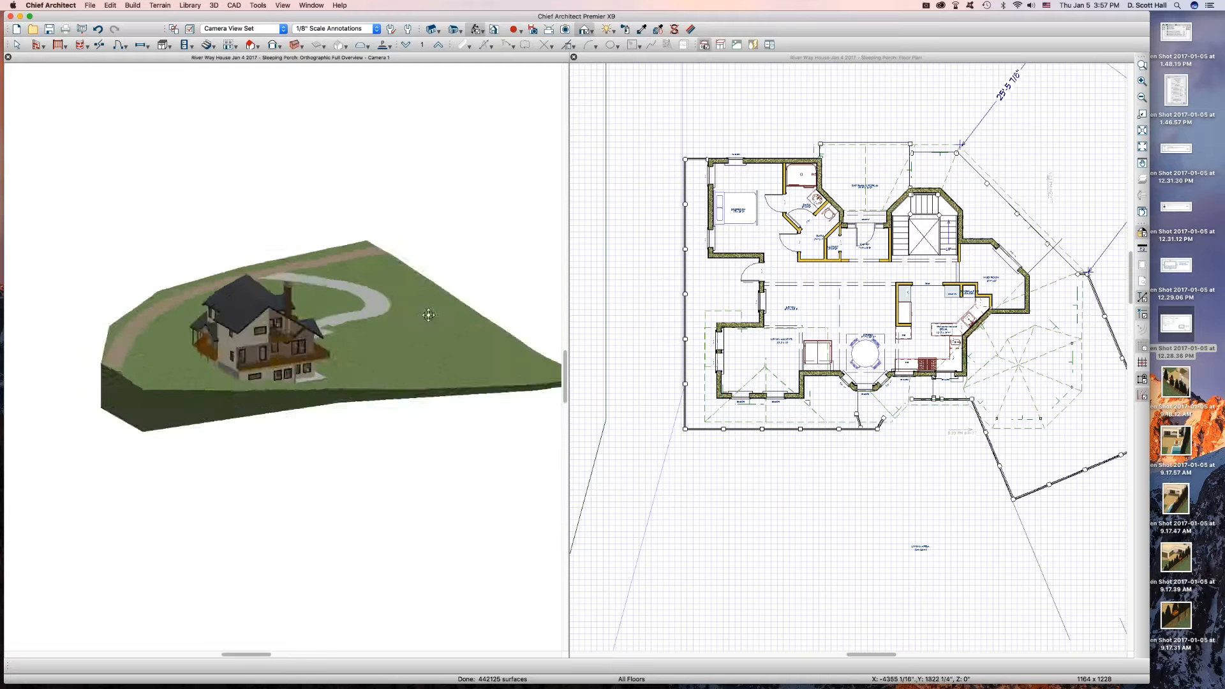
{"action": "left_click_drag", "start_coordinate": [199, 343], "coordinate": [383, 316]}
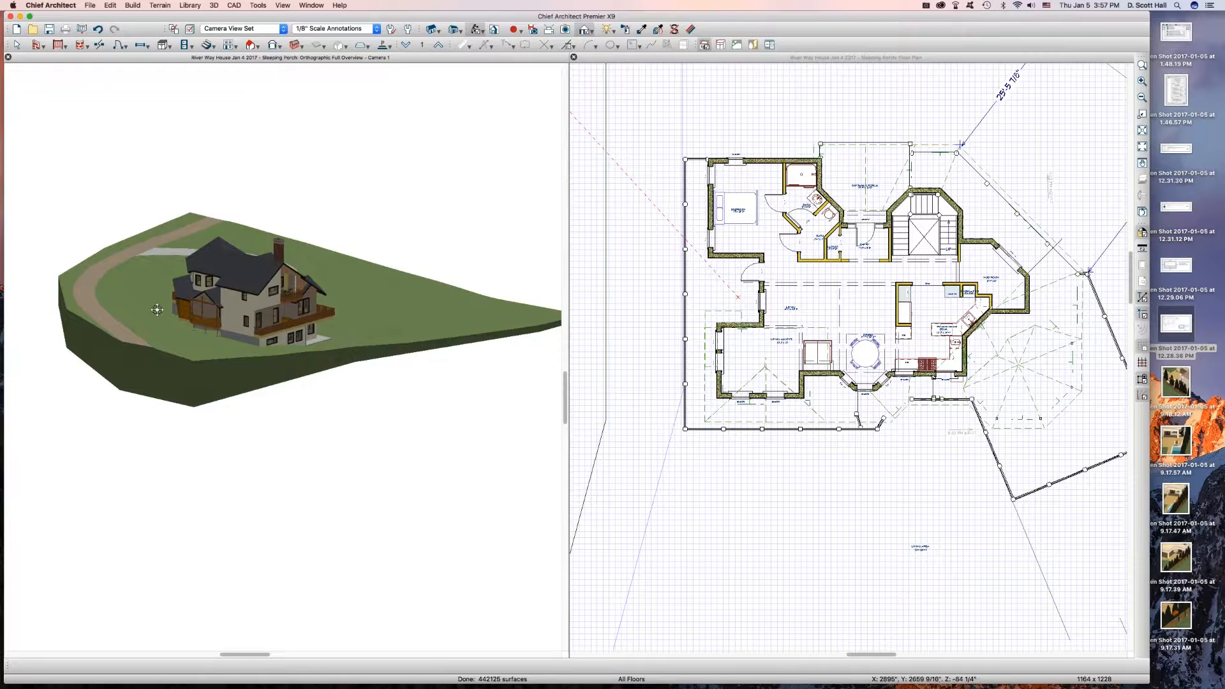
{"action": "scroll", "coordinate": [220, 326], "scroll_direction": "up", "scroll_amount": 5}
{"action": "key", "text": "space"}
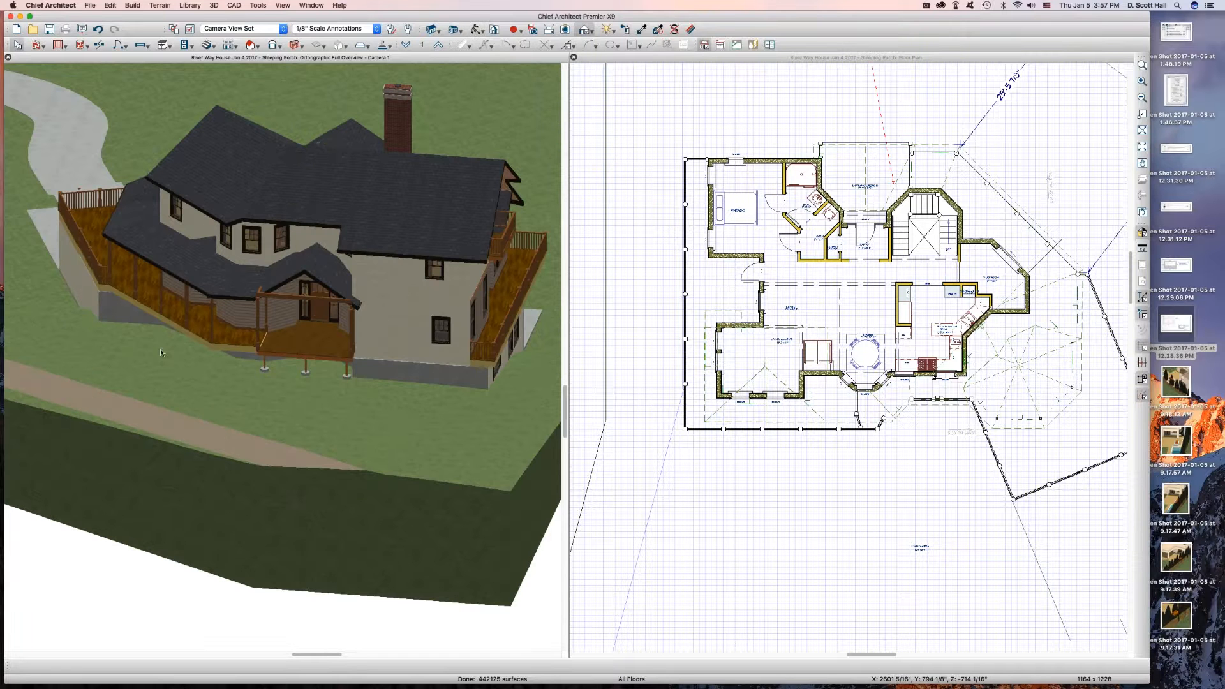
{"action": "key", "text": "s"}
{"action": "left_click", "coordinate": [328, 305]}
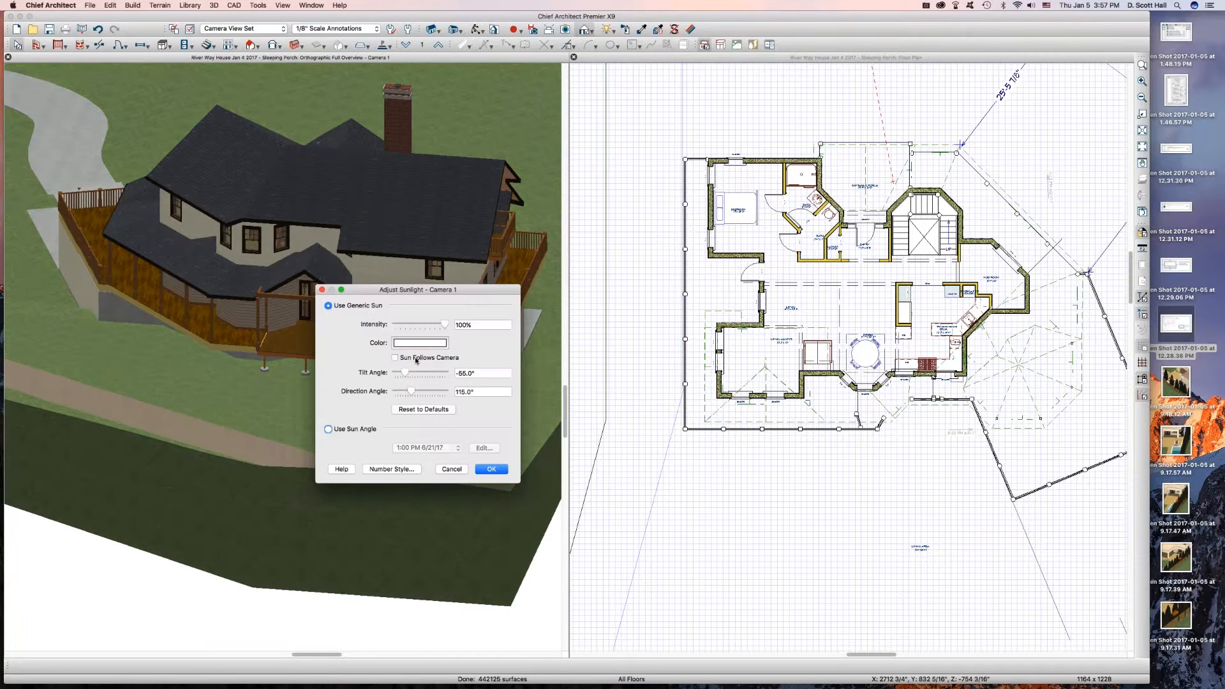
{"action": "left_click", "coordinate": [395, 357]}
{"action": "key", "text": "Return"}
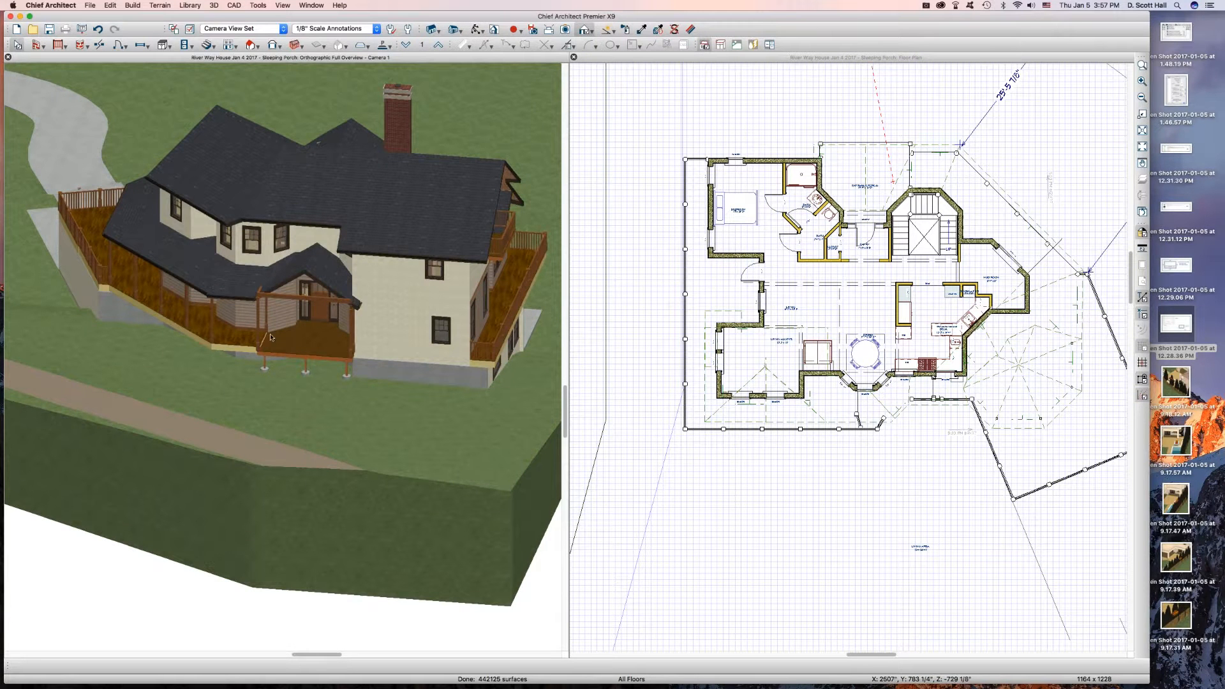
- Examine the house exterior, decks, garage and terrain from several sides in the overview, and the whole site in the floor plan
{"action": "key", "text": "space"}
{"action": "left_click_drag", "start_coordinate": [268, 335], "coordinate": [351, 389]}
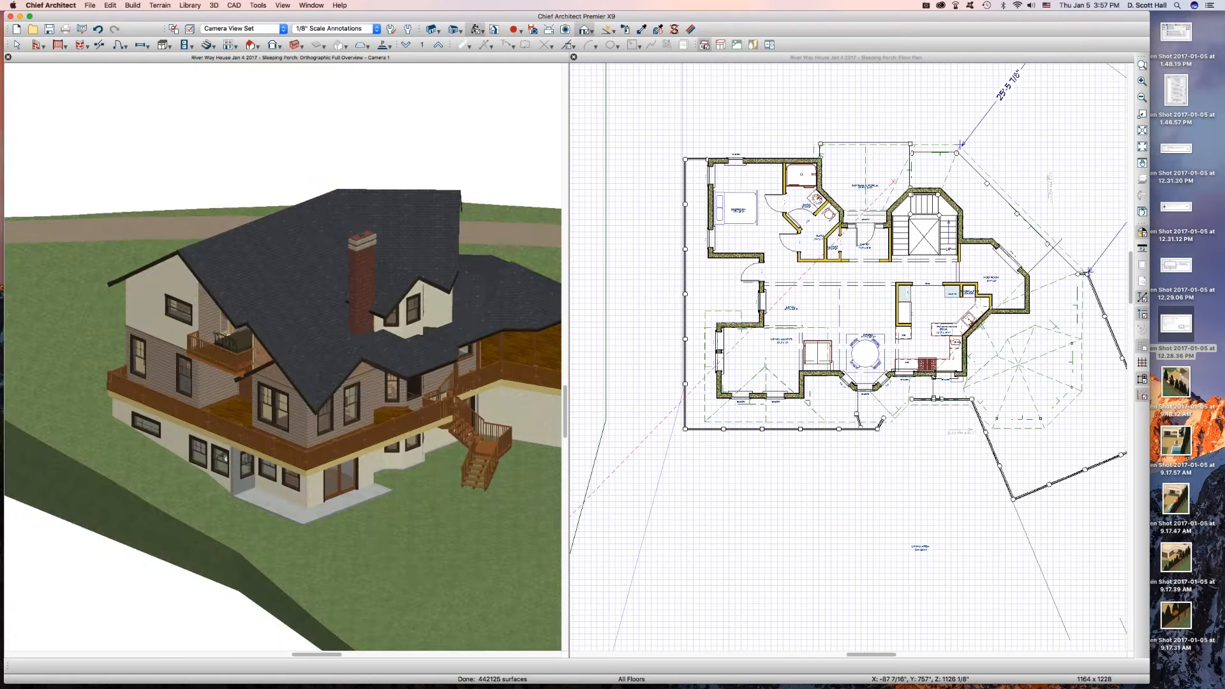
{"action": "left_click_drag", "start_coordinate": [300, 464], "coordinate": [223, 437]}
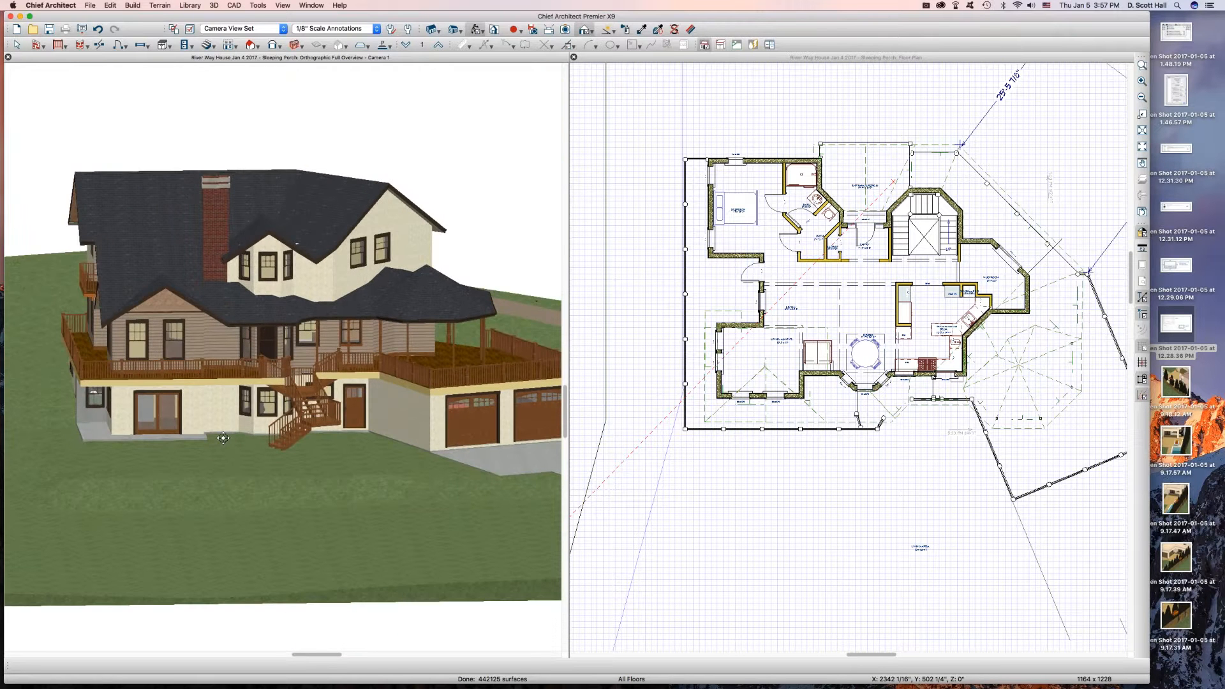
{"action": "left_click_drag", "start_coordinate": [406, 487], "coordinate": [454, 489]}
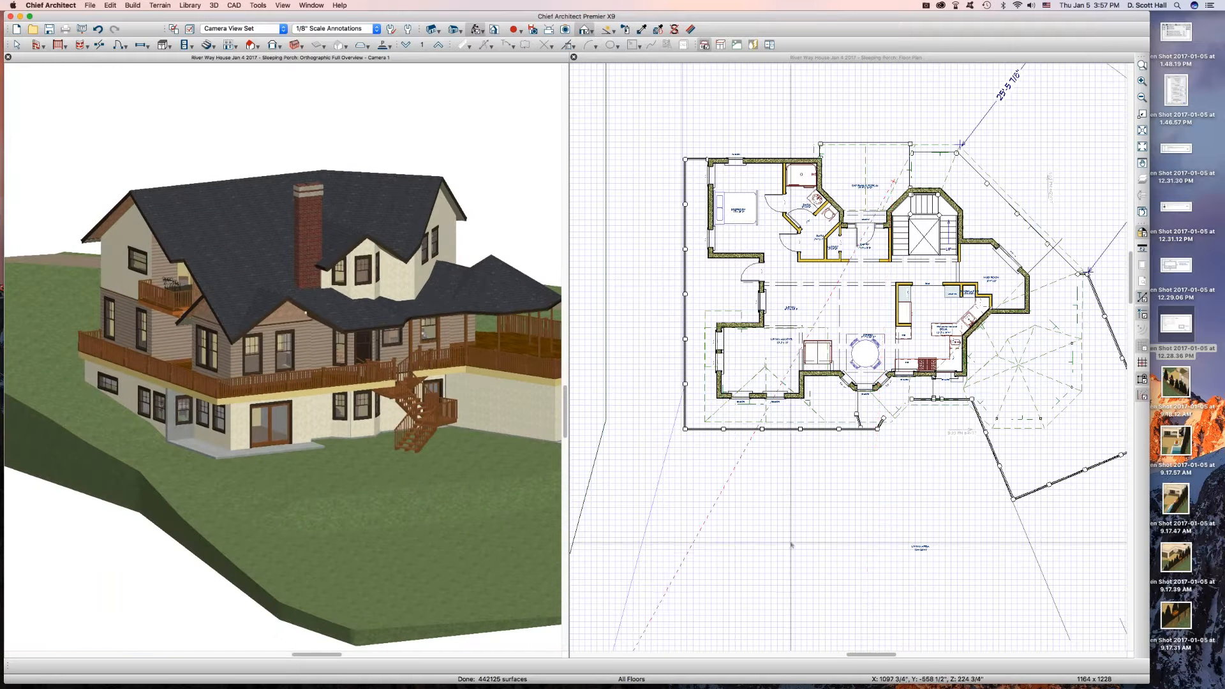
{"action": "scroll", "coordinate": [832, 430], "scroll_direction": "down", "scroll_amount": 4}
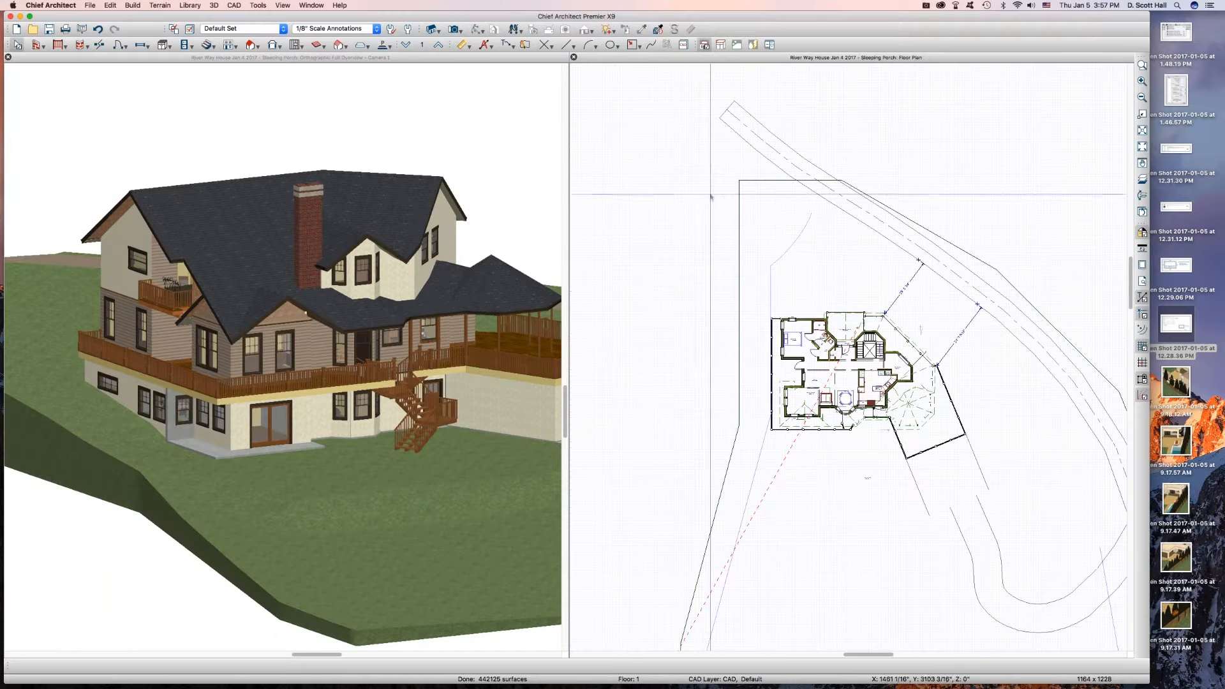
{"action": "left_click", "coordinate": [332, 291]}
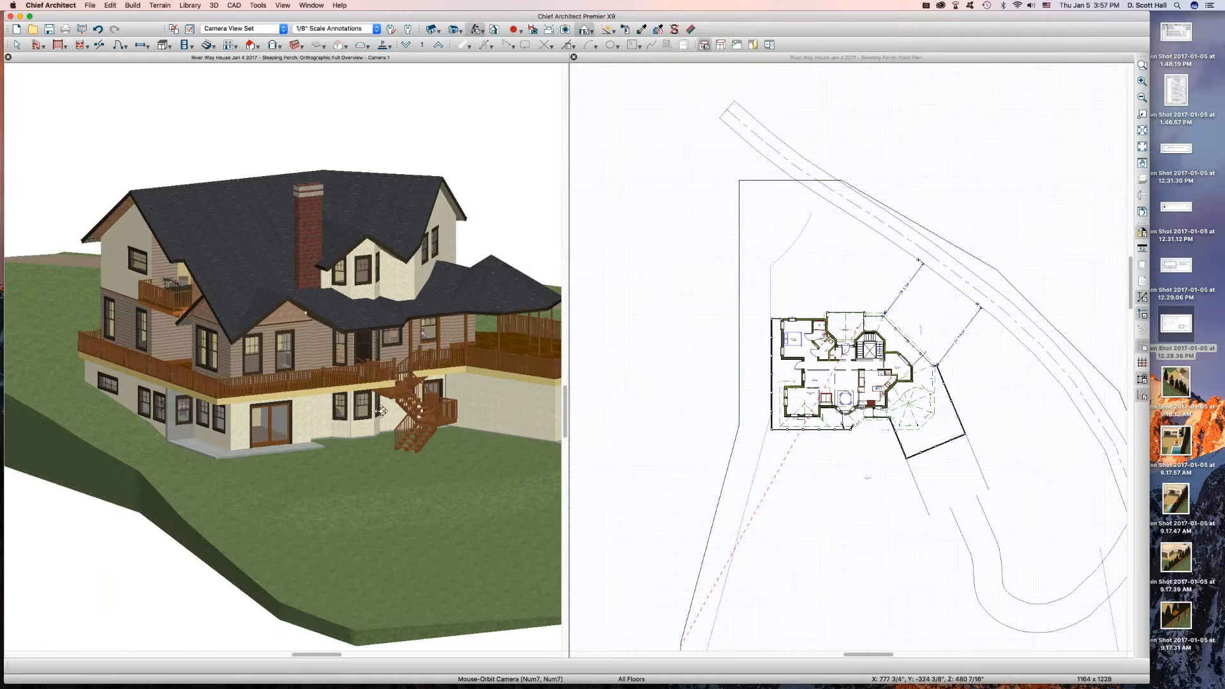
{"action": "left_click_drag", "start_coordinate": [376, 337], "coordinate": [463, 363]}
{"action": "scroll", "coordinate": [381, 389], "scroll_direction": "down", "scroll_amount": 5}
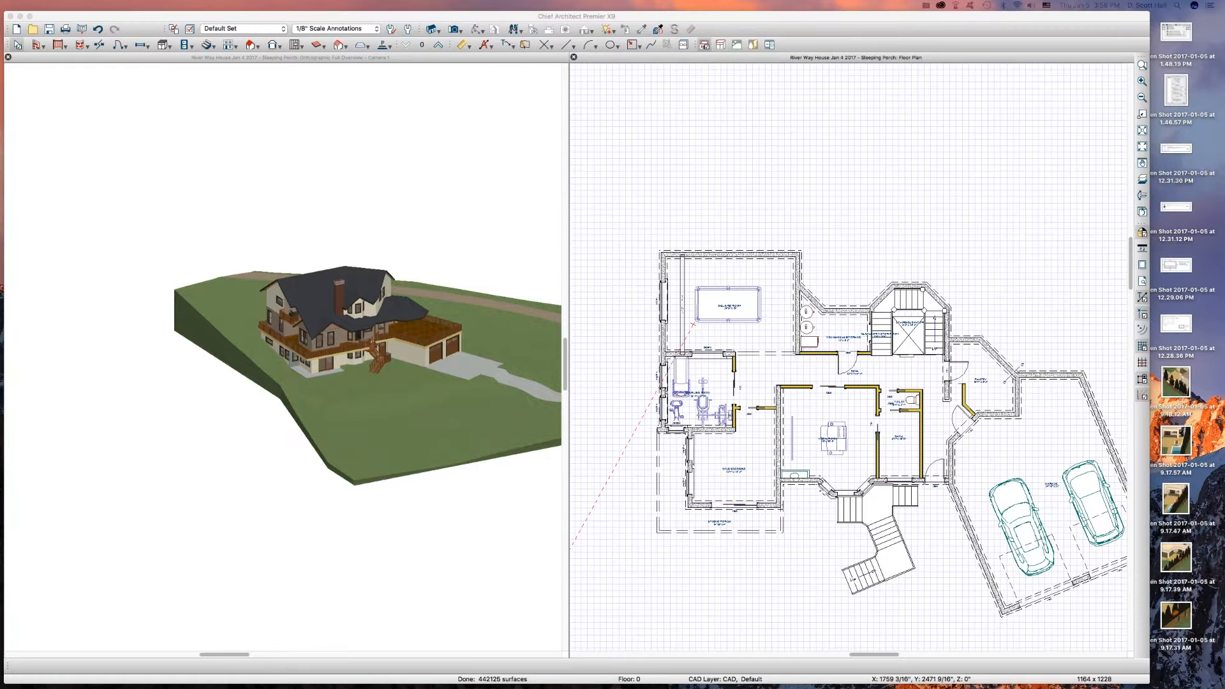
- Create an orthographic floor overview of Floor 0 from the floor plan
{"action": "left_click", "coordinate": [844, 154]}
{"action": "scroll", "coordinate": [845, 153], "scroll_direction": "down", "scroll_amount": 3}
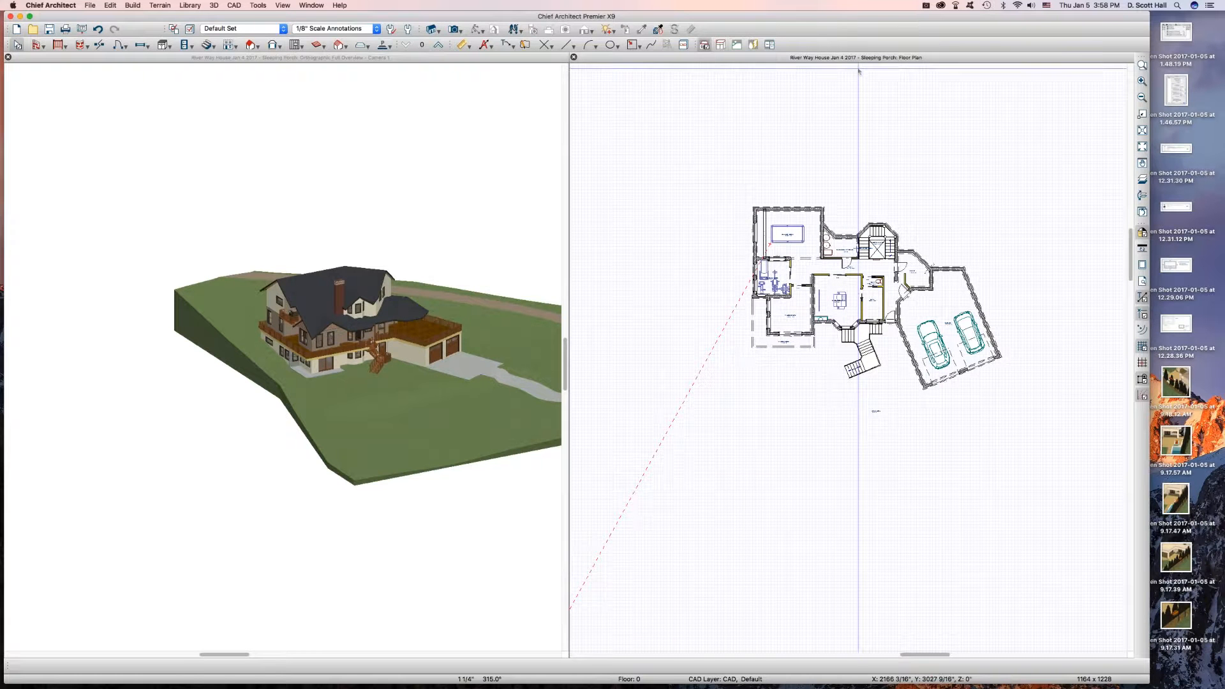
{"action": "key", "text": "shift+o"}
{"action": "left_click_drag", "start_coordinate": [849, 528], "coordinate": [834, 526]}
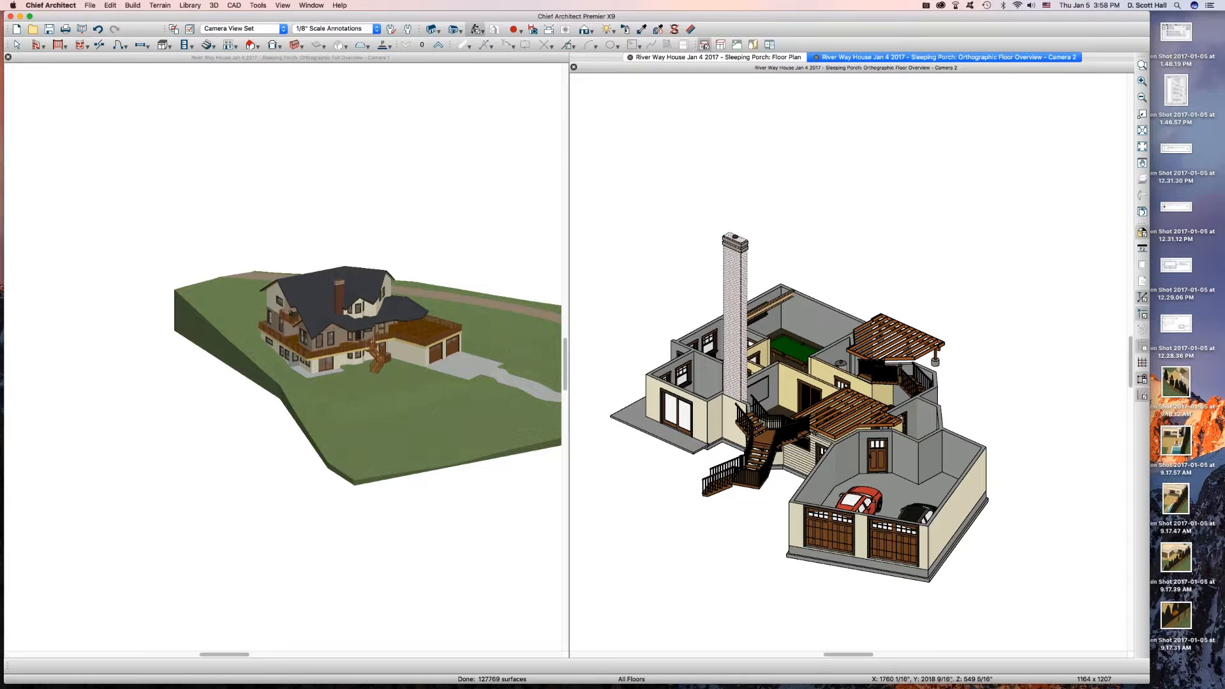
{"action": "left_click_drag", "start_coordinate": [842, 527], "coordinate": [842, 522]}
{"action": "left_click", "coordinate": [594, 32]}
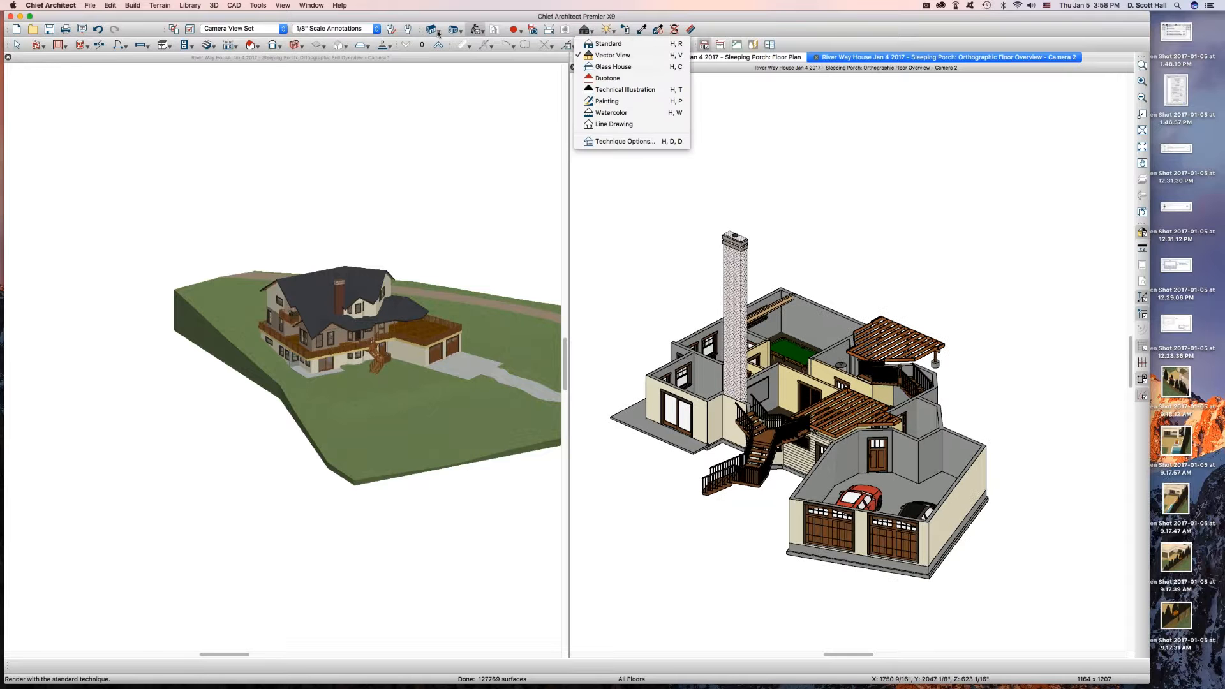
{"action": "left_click", "coordinate": [462, 32]}
{"action": "left_click", "coordinate": [461, 32]}
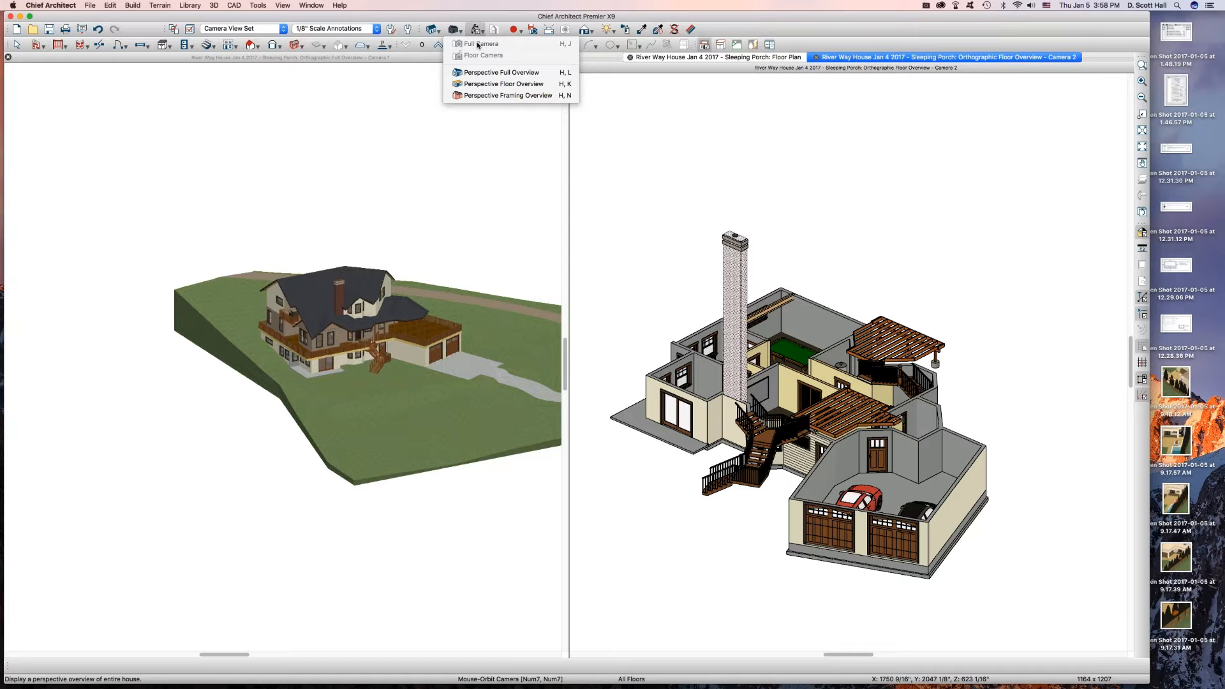
{"action": "left_click", "coordinate": [755, 167]}
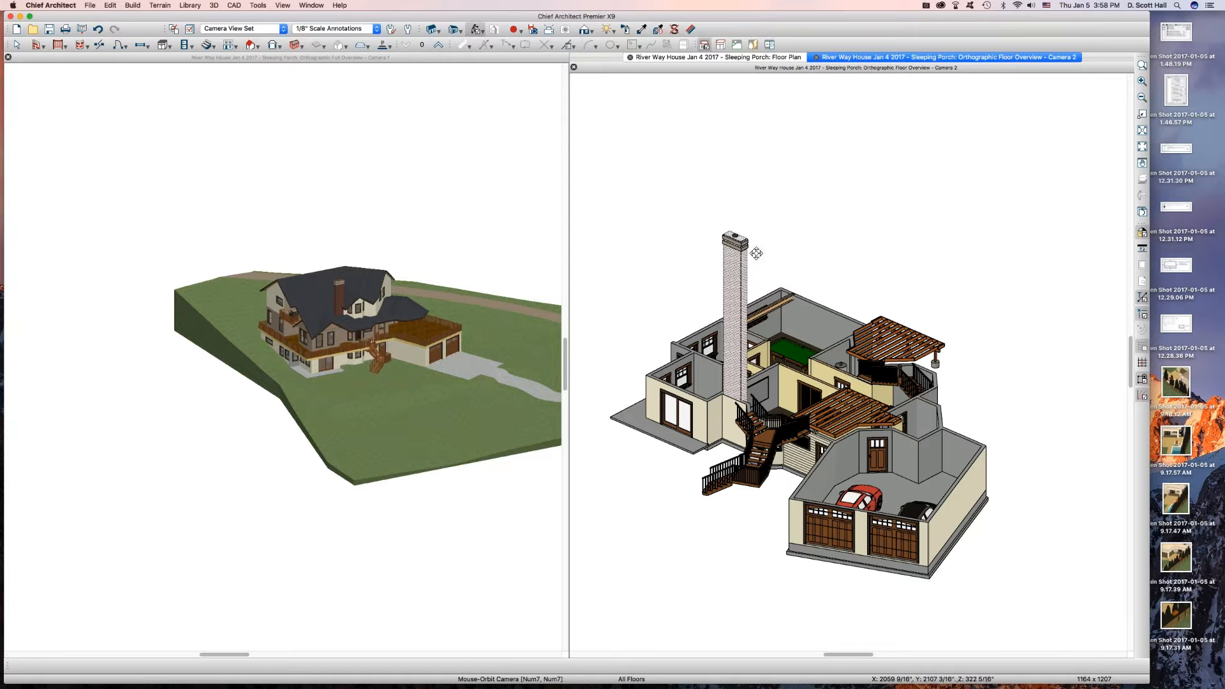
- Examine the Floor 0 overview from another side and close that camera view
{"action": "left_click_drag", "start_coordinate": [771, 384], "coordinate": [876, 390]}
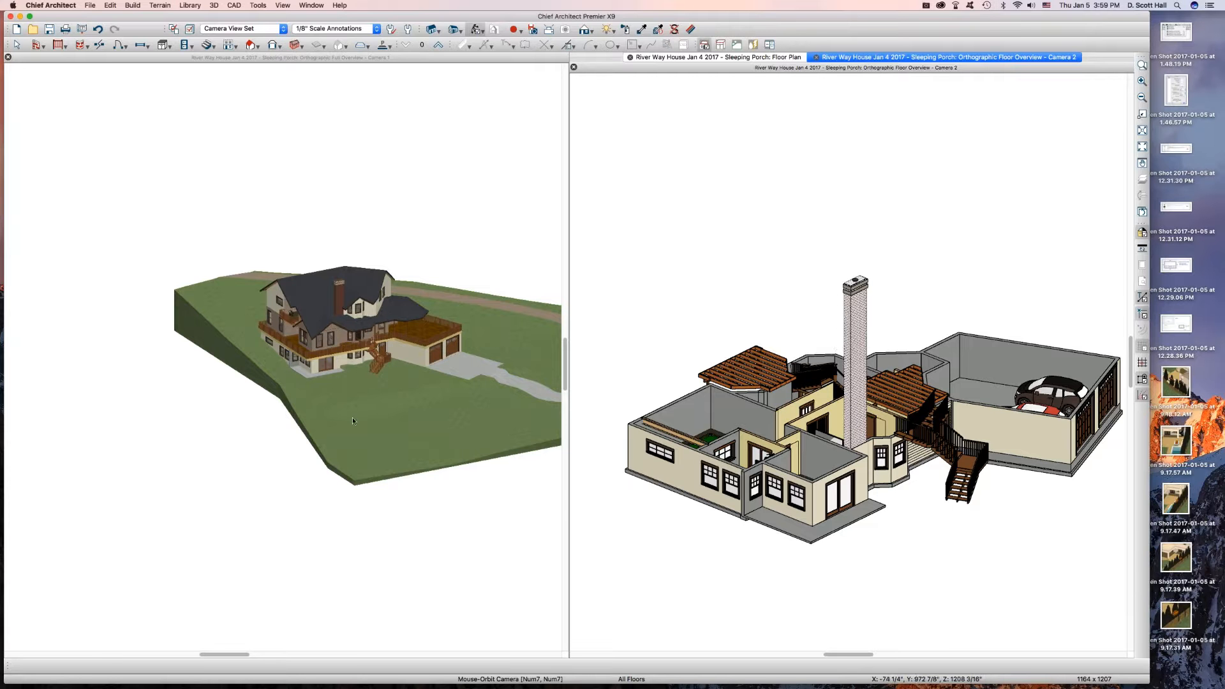
{"action": "left_click_drag", "start_coordinate": [352, 419], "coordinate": [385, 422]}
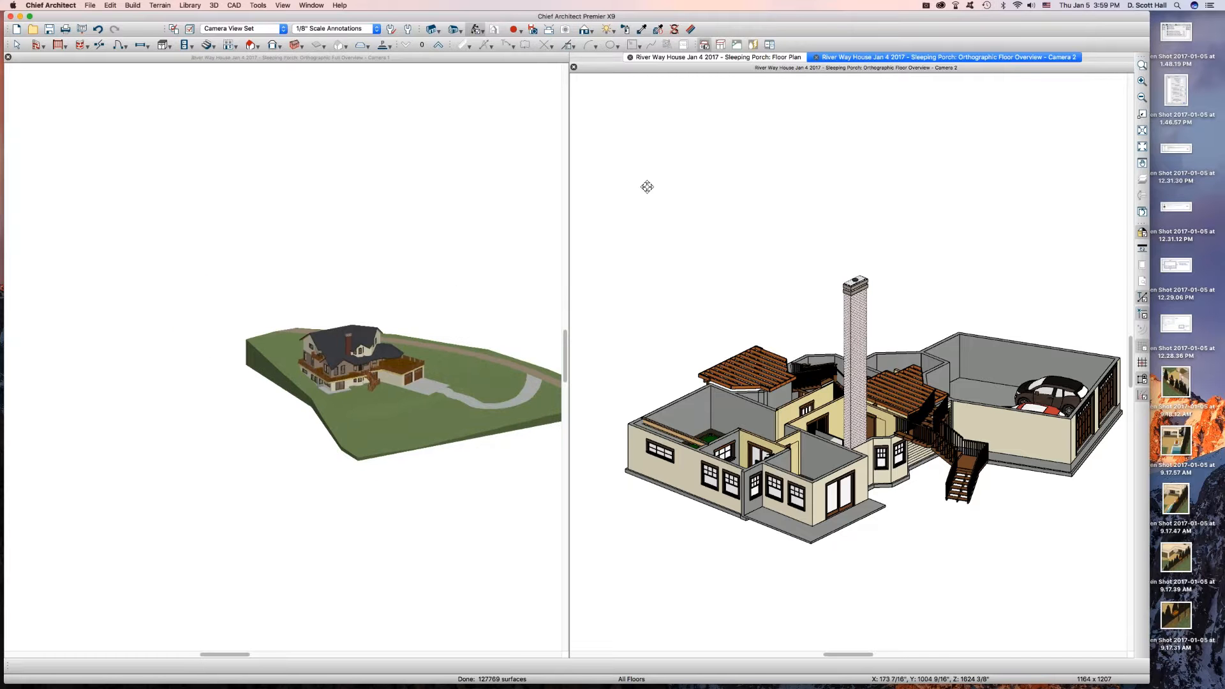
{"action": "key", "text": "super+w"}
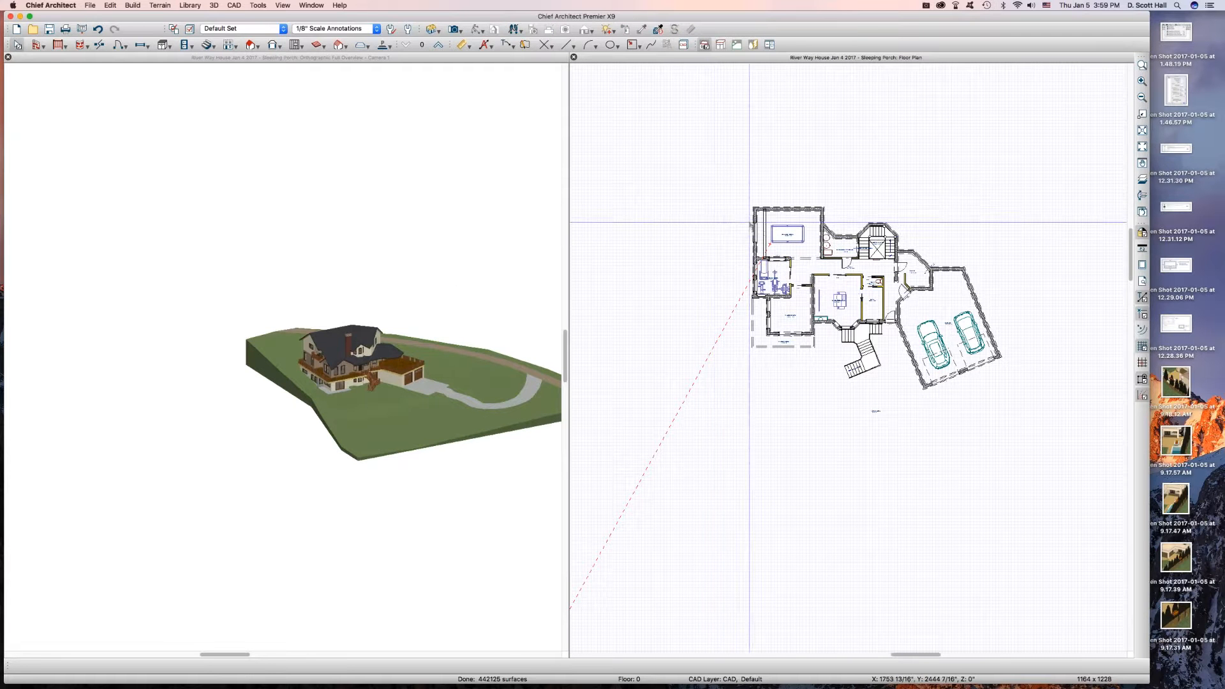
- Draw a selection marquee around the entire Floor 0 plan, including the garage and exterior stairs, and clear the selection
{"action": "scroll", "coordinate": [849, 247], "scroll_direction": "up", "scroll_amount": 1}
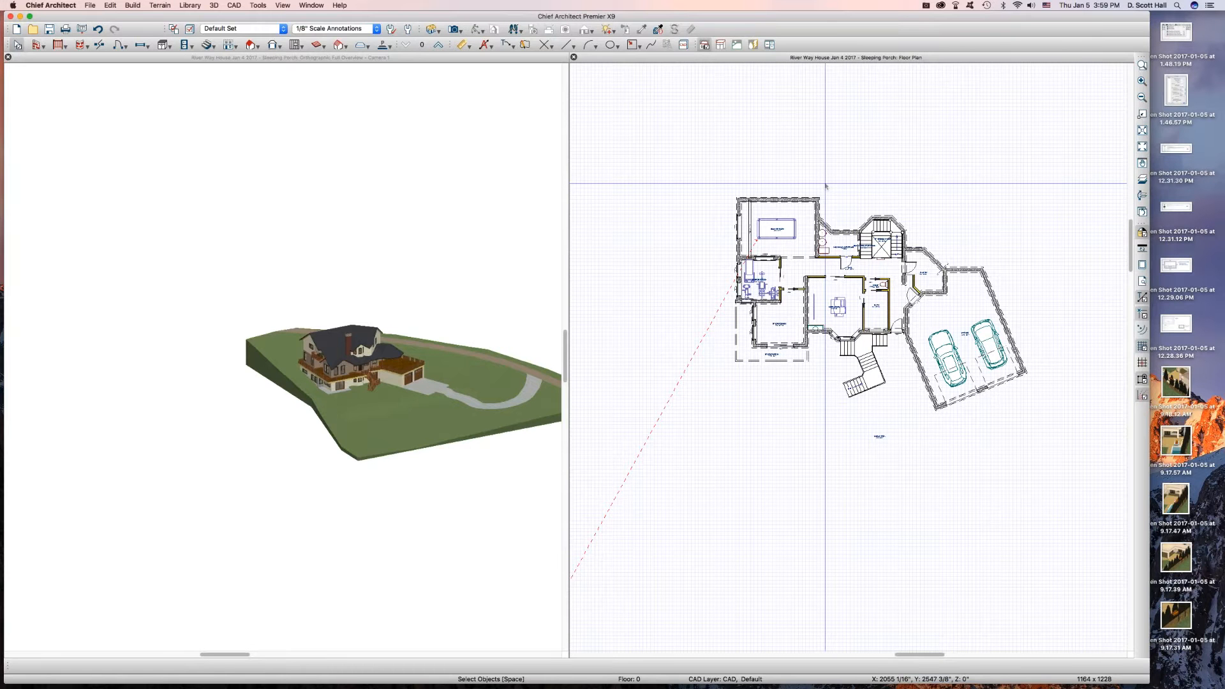
{"action": "scroll", "coordinate": [829, 192], "scroll_direction": "up", "scroll_amount": 4}
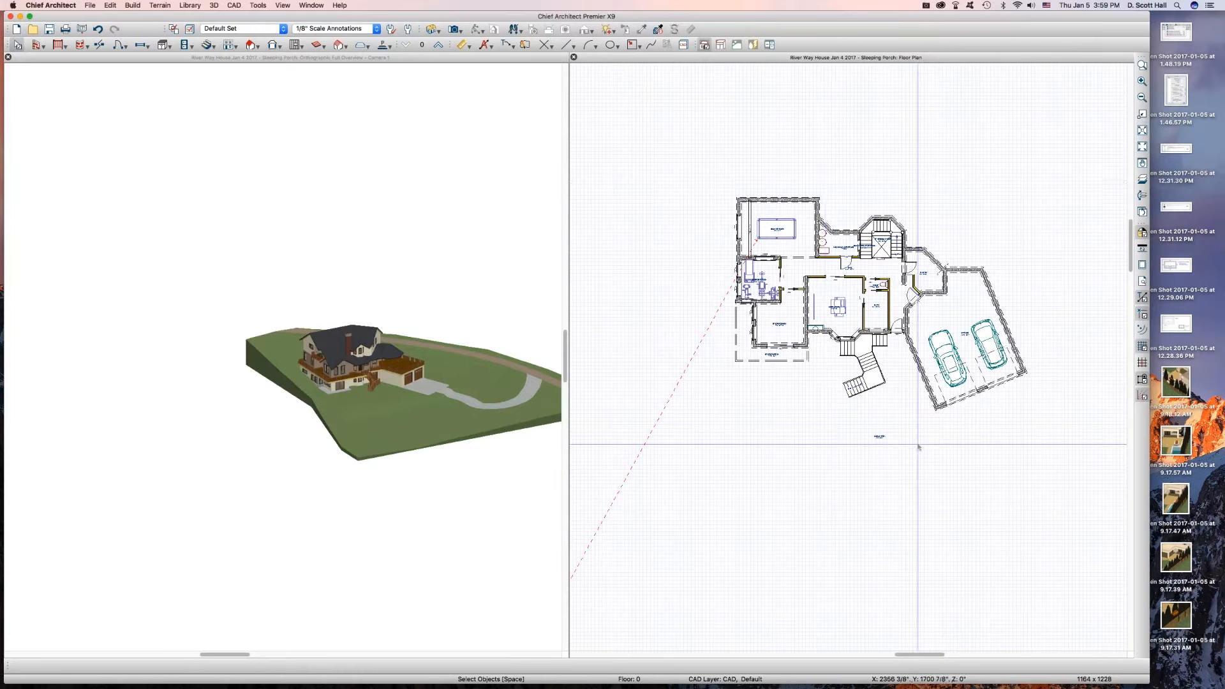
{"action": "scroll", "coordinate": [725, 262], "scroll_direction": "down", "scroll_amount": 5}
{"action": "scroll", "coordinate": [724, 261], "scroll_direction": "up", "scroll_amount": 2}
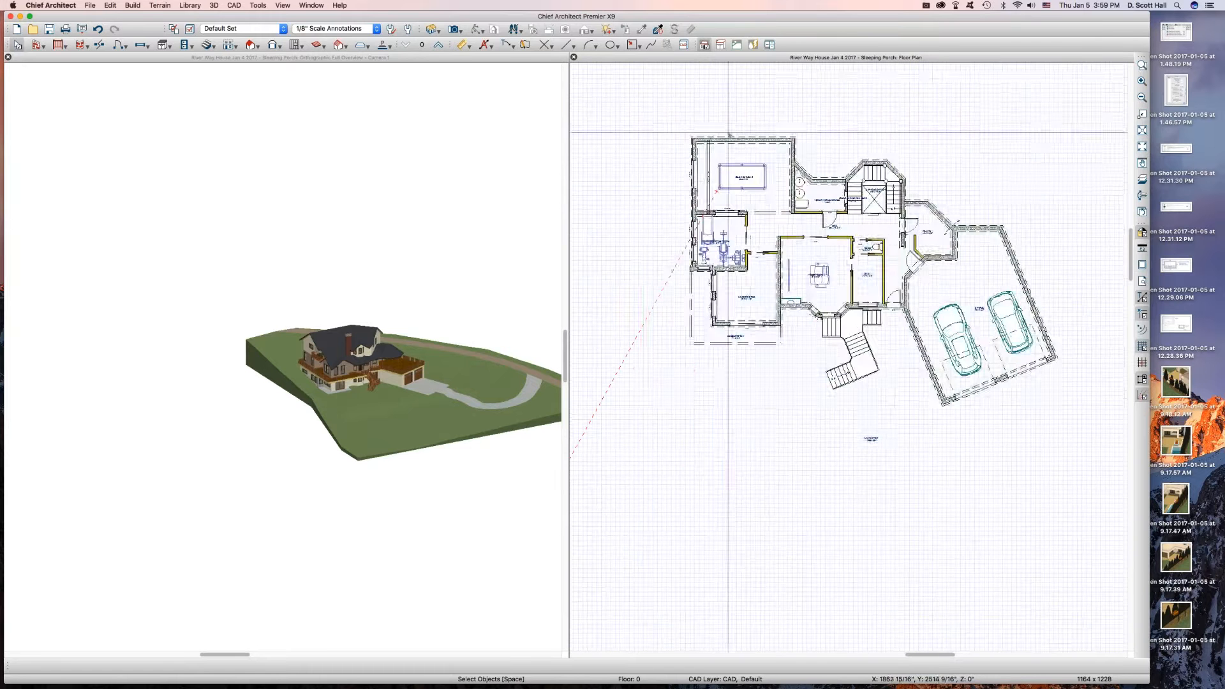
{"action": "left_click_drag", "start_coordinate": [640, 76], "coordinate": [1146, 523]}
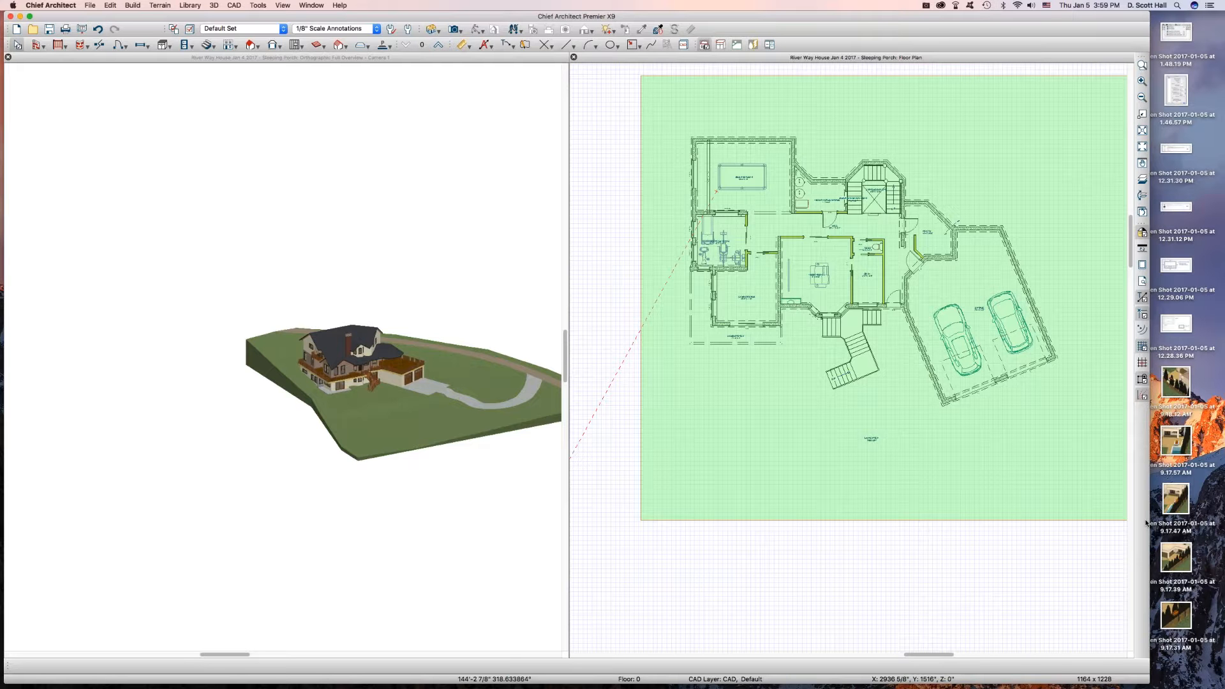
{"action": "left_click_drag", "start_coordinate": [1147, 523], "coordinate": [1145, 523]}
{"action": "left_click_drag", "start_coordinate": [1145, 523], "coordinate": [1087, 506]}
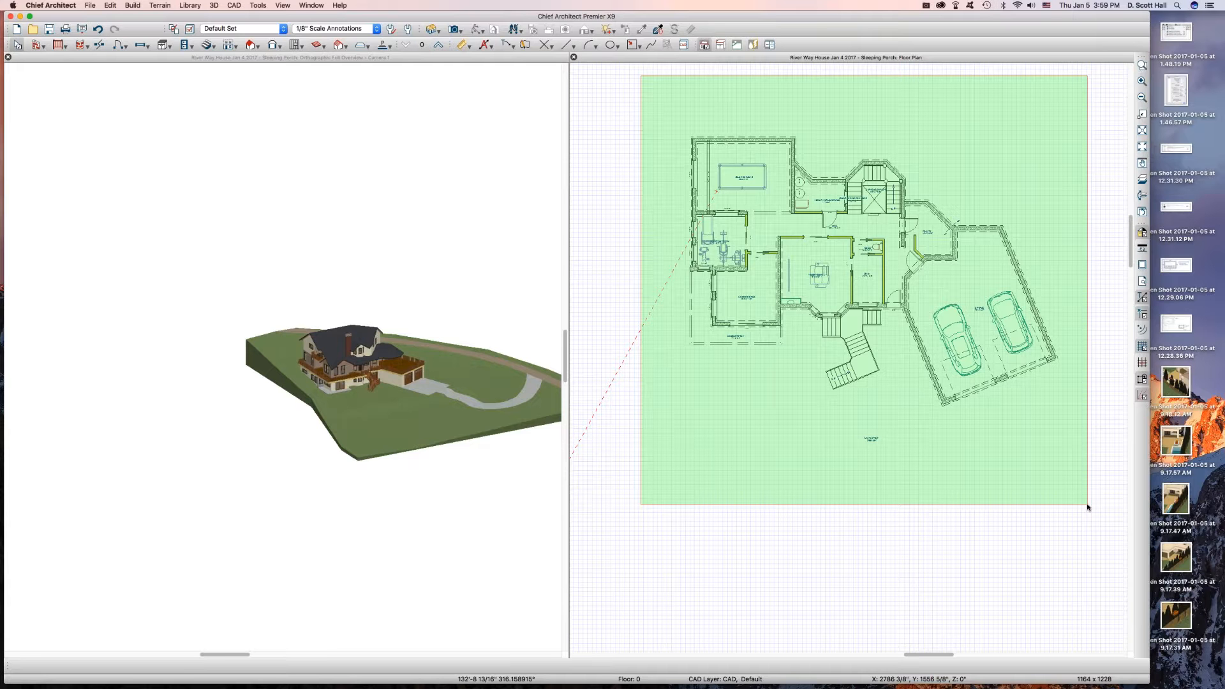
{"action": "left_click_drag", "start_coordinate": [1087, 504], "coordinate": [1086, 504]}
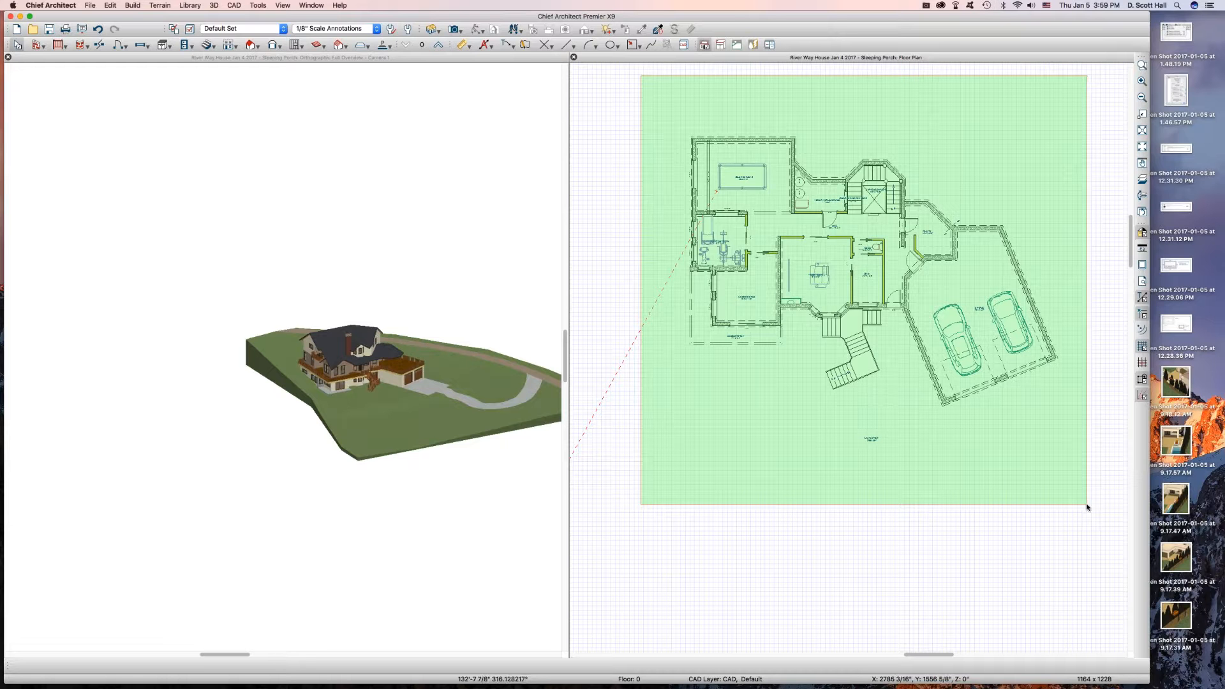
{"action": "left_click_drag", "start_coordinate": [1087, 506], "coordinate": [1110, 502]}
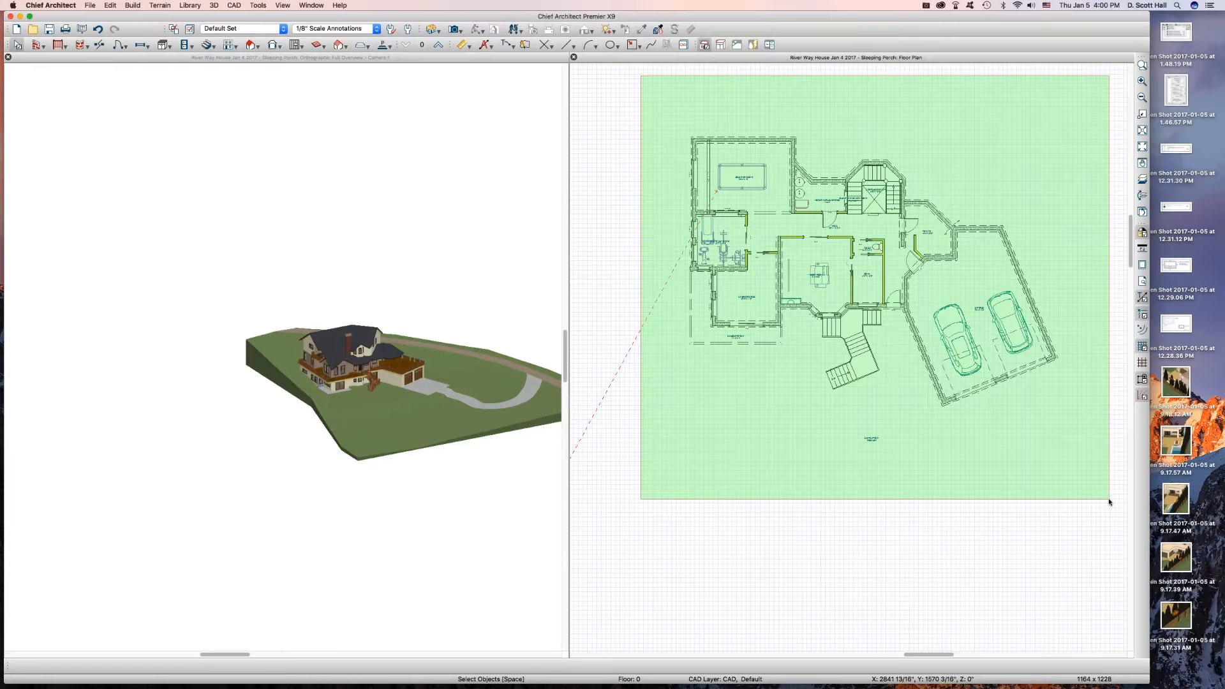
{"action": "left_click_drag", "start_coordinate": [1109, 499], "coordinate": [1109, 500]}
{"action": "left_click", "coordinate": [849, 593]}
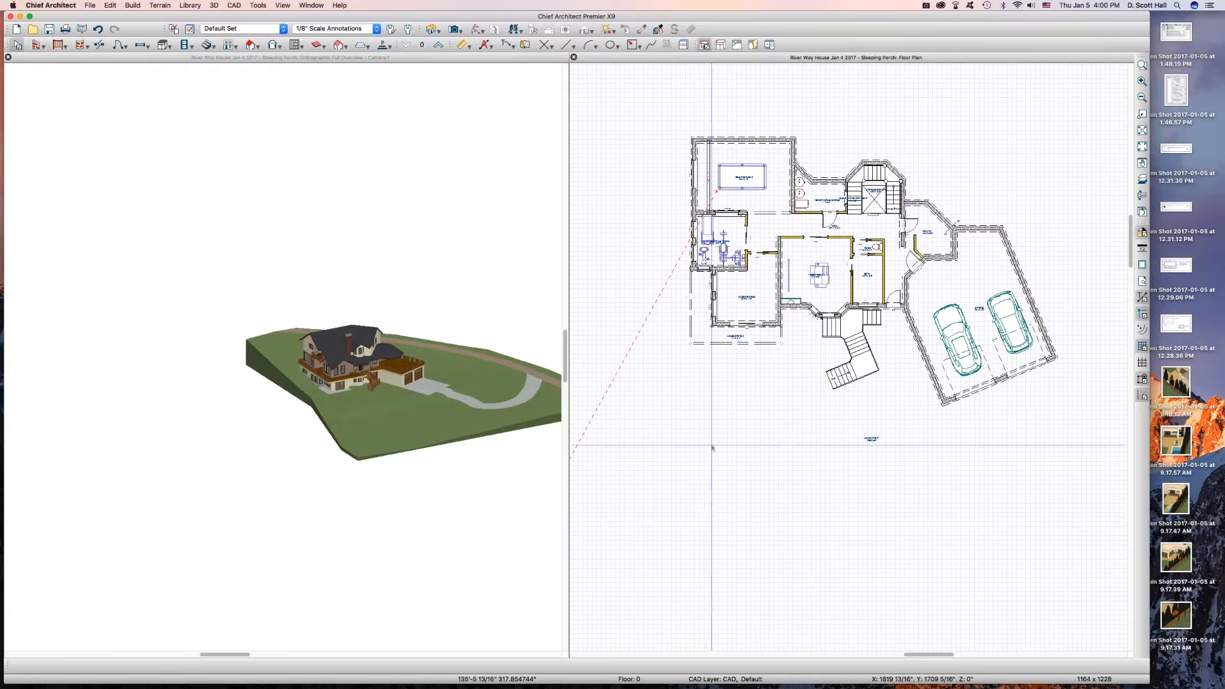
- Select the room divider along the left edge of the covered area in the Floor 0 plan and deselect it
{"action": "scroll", "coordinate": [705, 444], "scroll_direction": "down", "scroll_amount": 2}
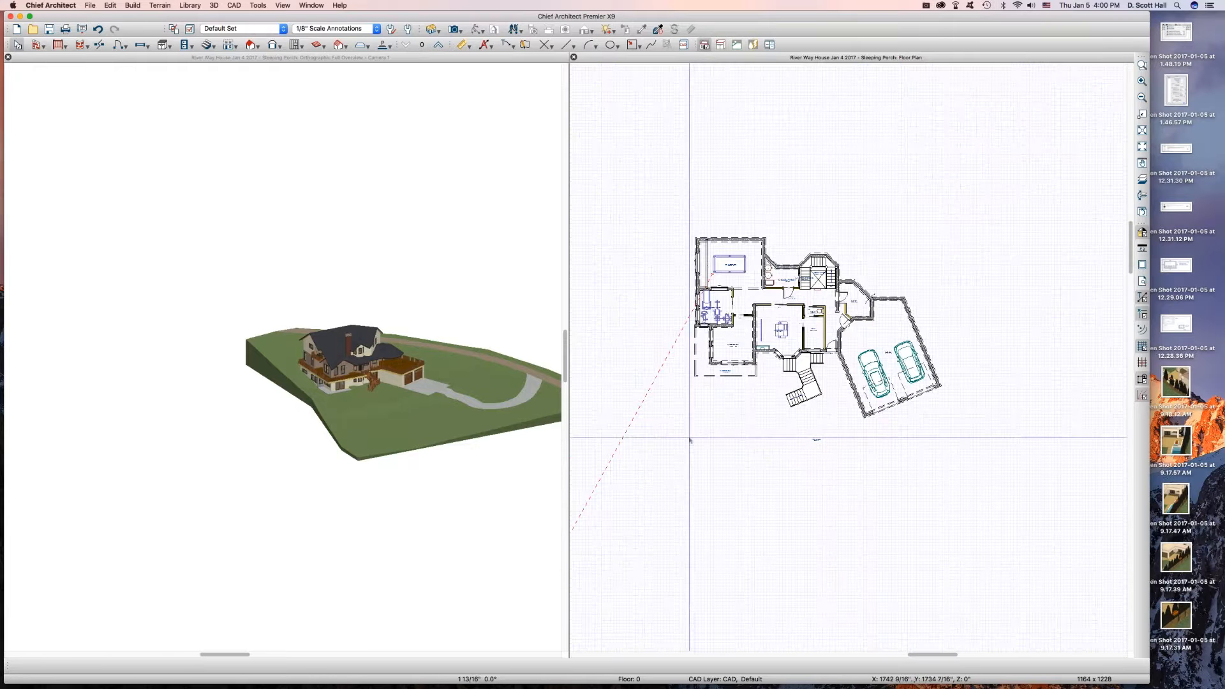
{"action": "left_click", "coordinate": [694, 357]}
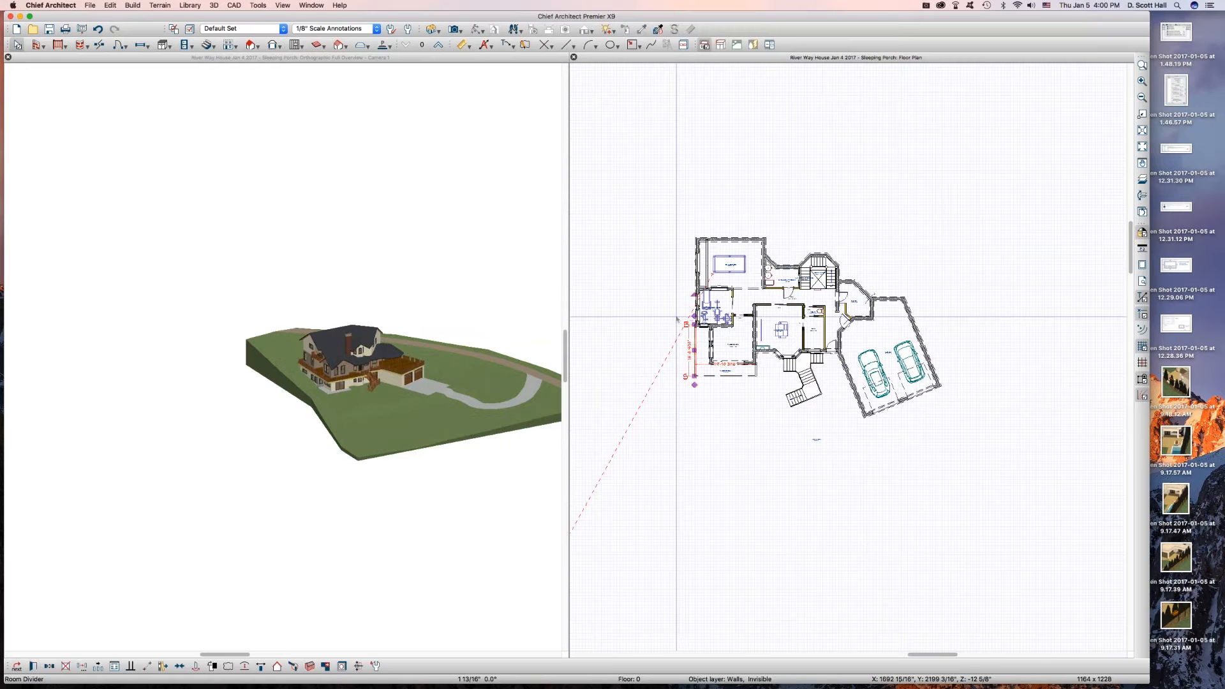
{"action": "left_click", "coordinate": [677, 250]}
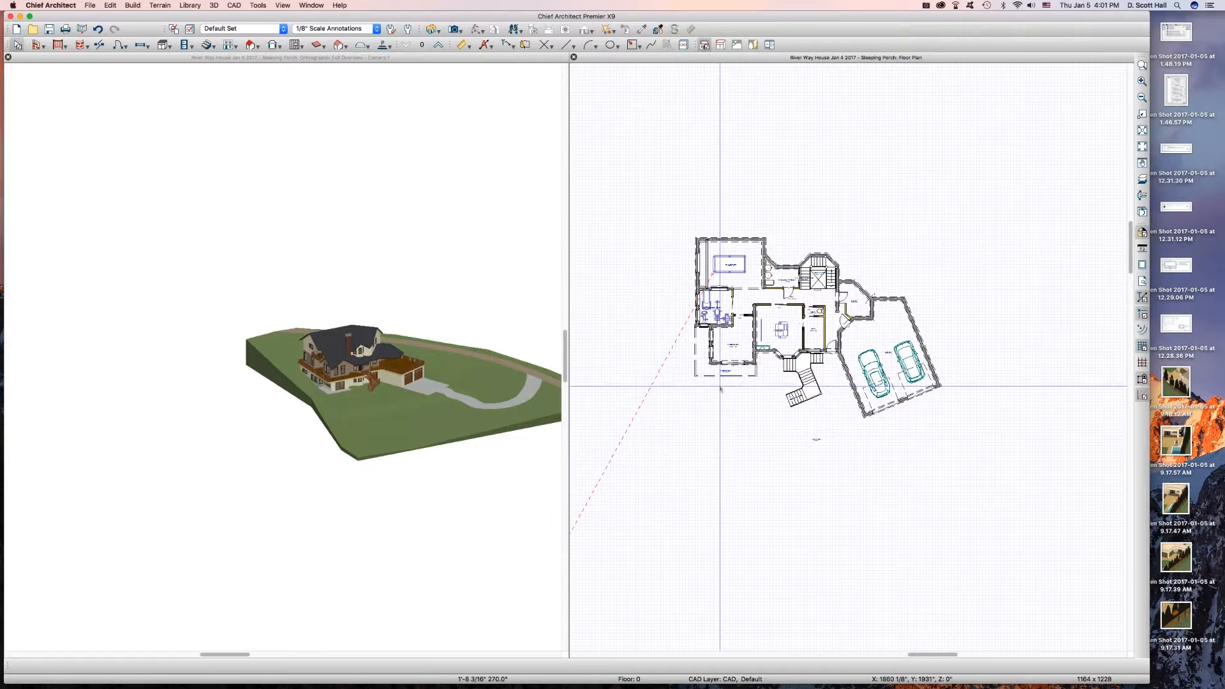
- Enclose the whole Floor 0 plan once more in a larger selection marquee and clear the selection
{"action": "scroll", "coordinate": [679, 300], "scroll_direction": "up", "scroll_amount": 3}
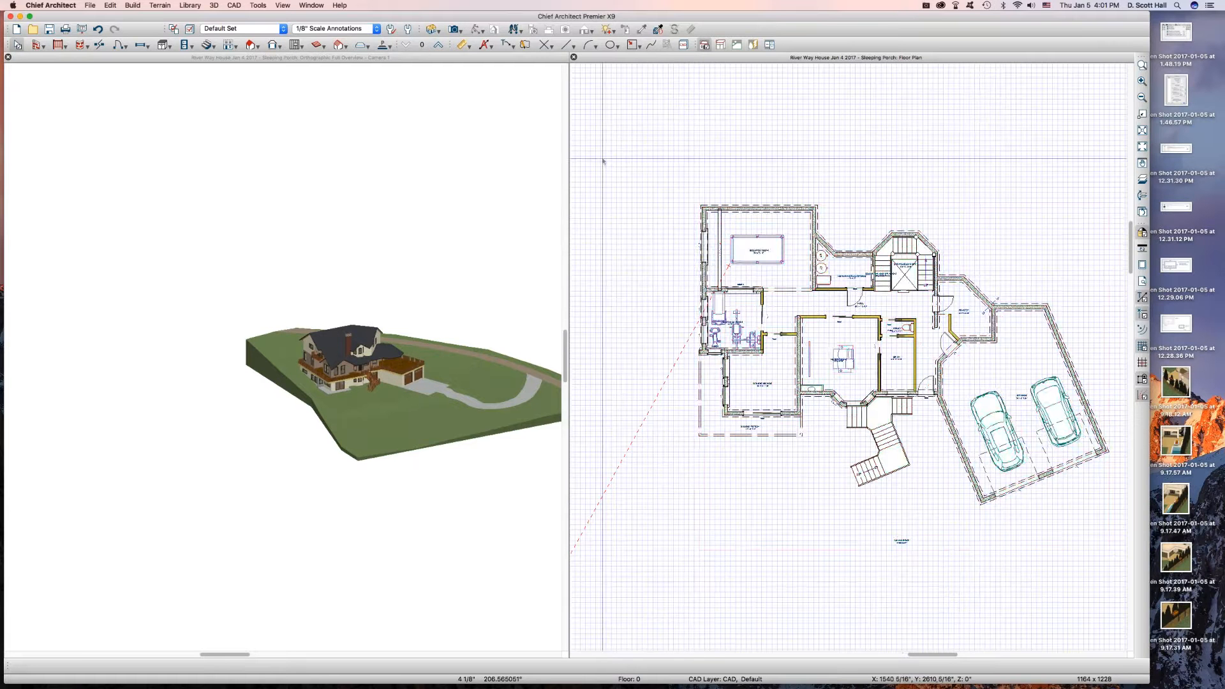
{"action": "left_click_drag", "start_coordinate": [596, 115], "coordinate": [1124, 615]}
{"action": "left_click", "coordinate": [944, 590]}
{"action": "scroll", "coordinate": [944, 590], "scroll_direction": "down", "scroll_amount": 7}
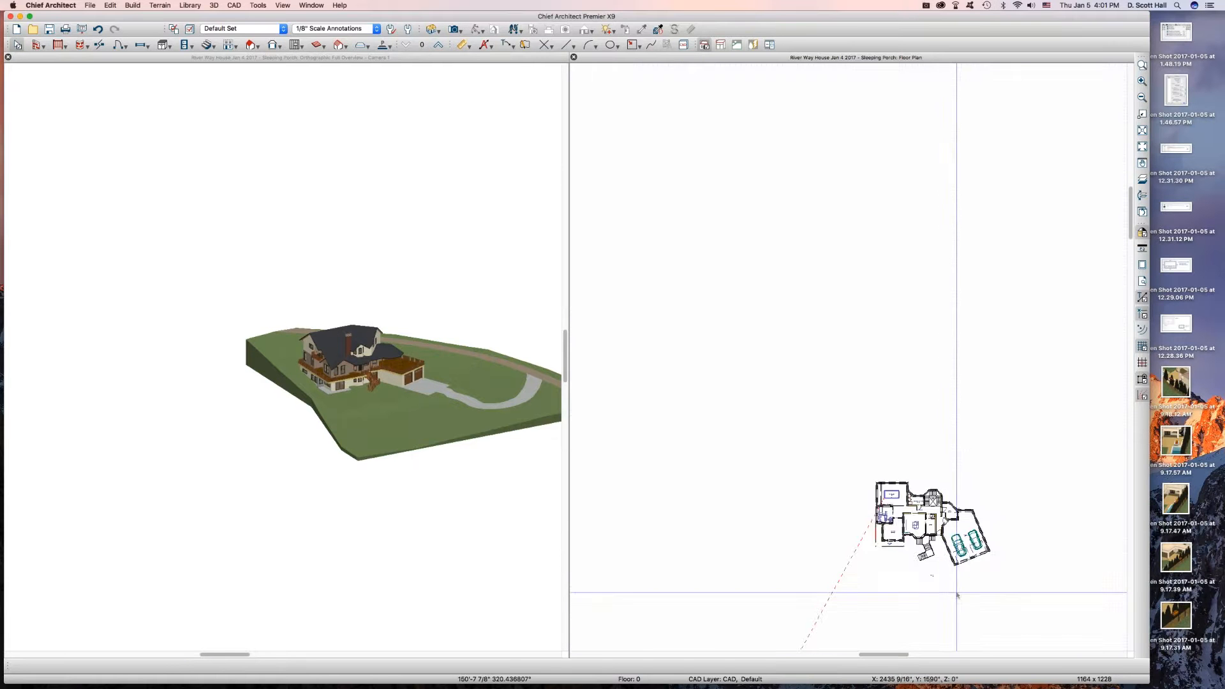
{"action": "scroll", "coordinate": [976, 585], "scroll_direction": "up", "scroll_amount": 5}
{"action": "scroll", "coordinate": [957, 599], "scroll_direction": "up", "scroll_amount": 2}
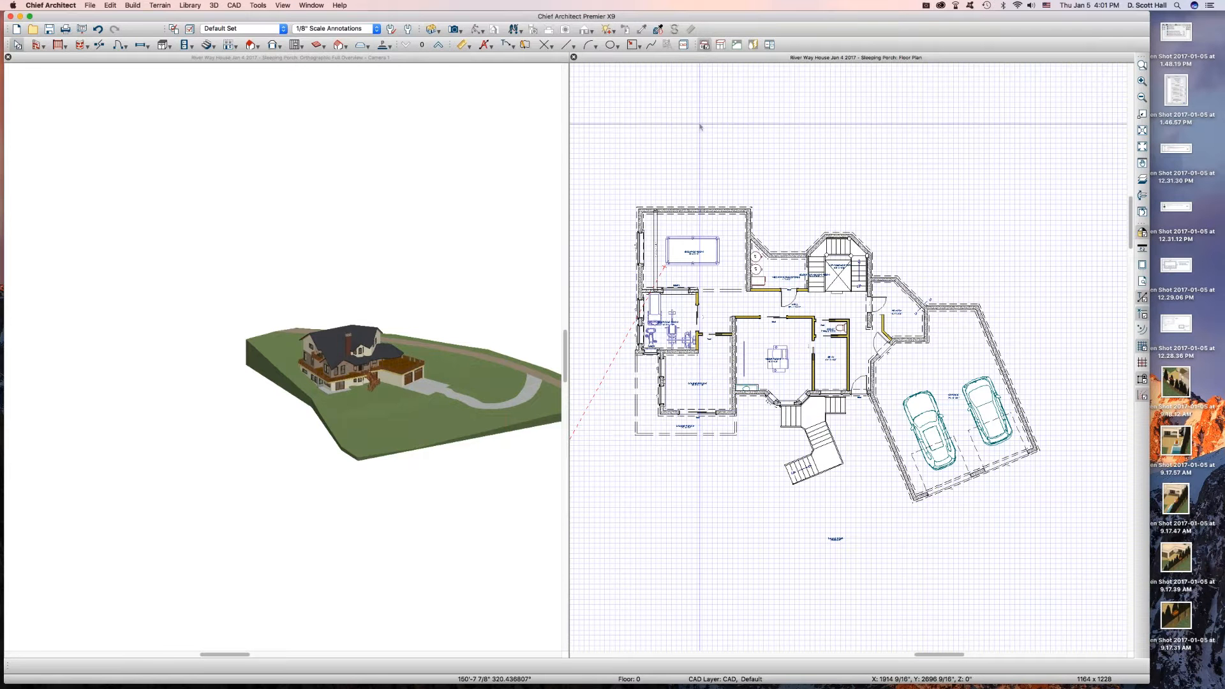
{"action": "left_click", "coordinate": [317, 5]}
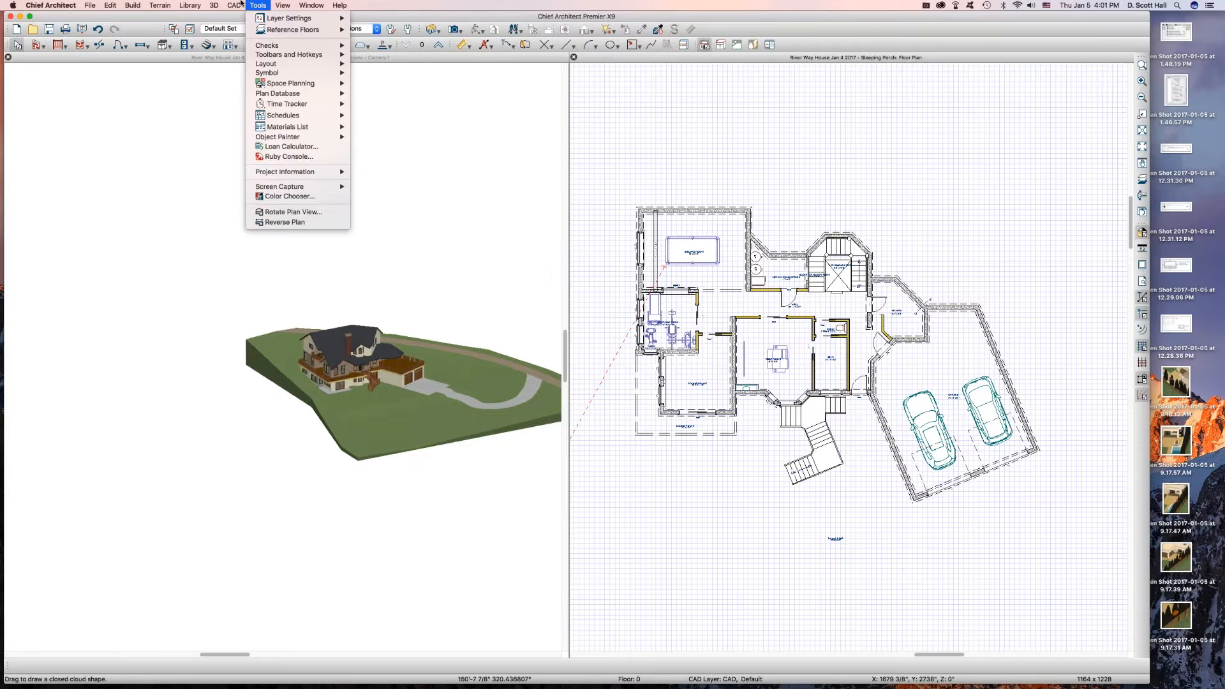
{"action": "mouse_move", "coordinate": [258, 5]}
{"action": "mouse_move", "coordinate": [336, 66]}
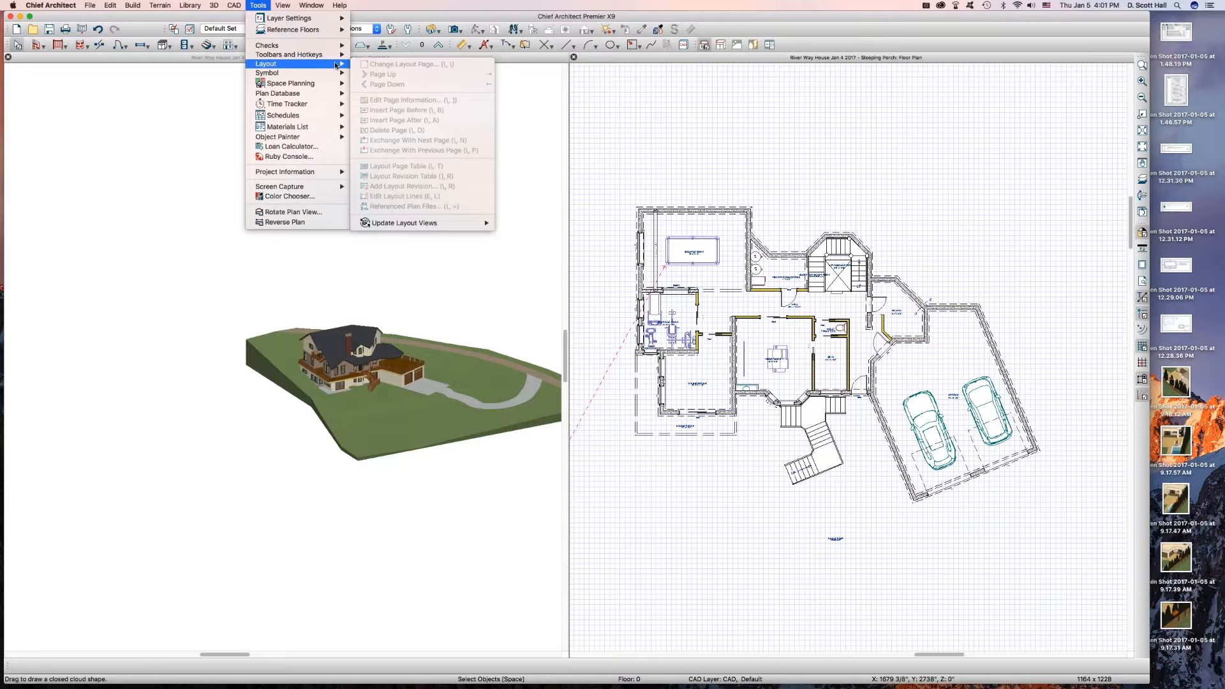
{"action": "left_click", "coordinate": [617, 110]}
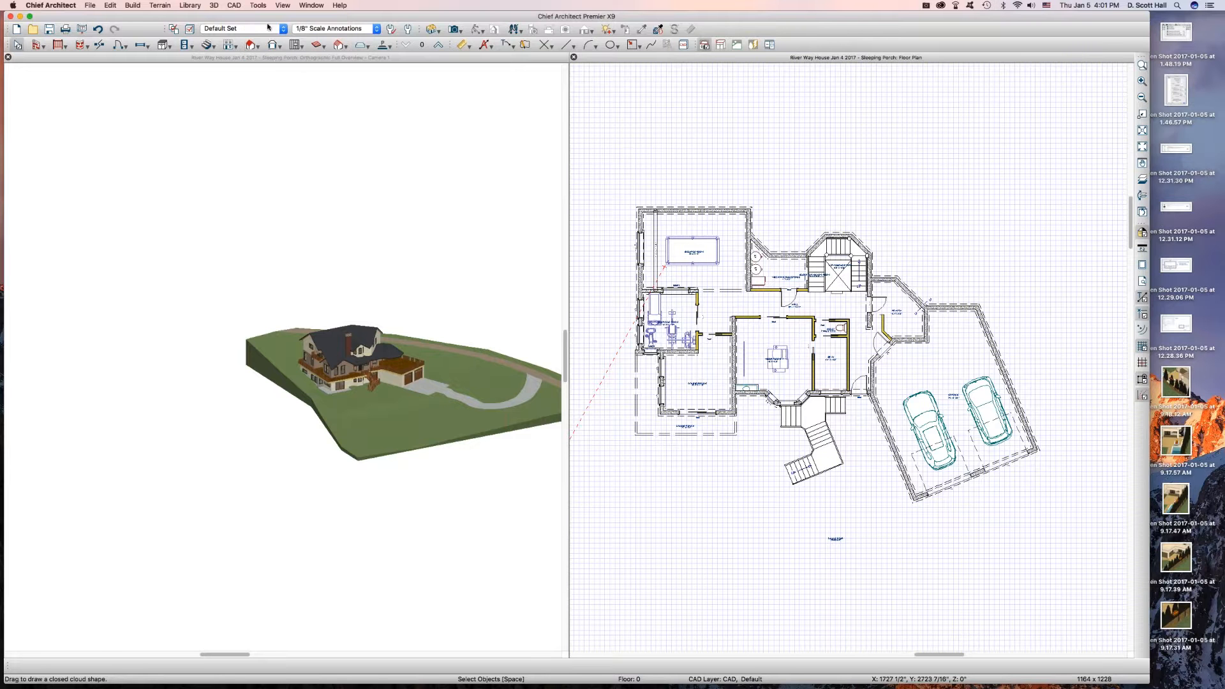
- Open the Build Foundation settings and dismiss them without building a foundation
{"action": "left_click", "coordinate": [236, 48]}
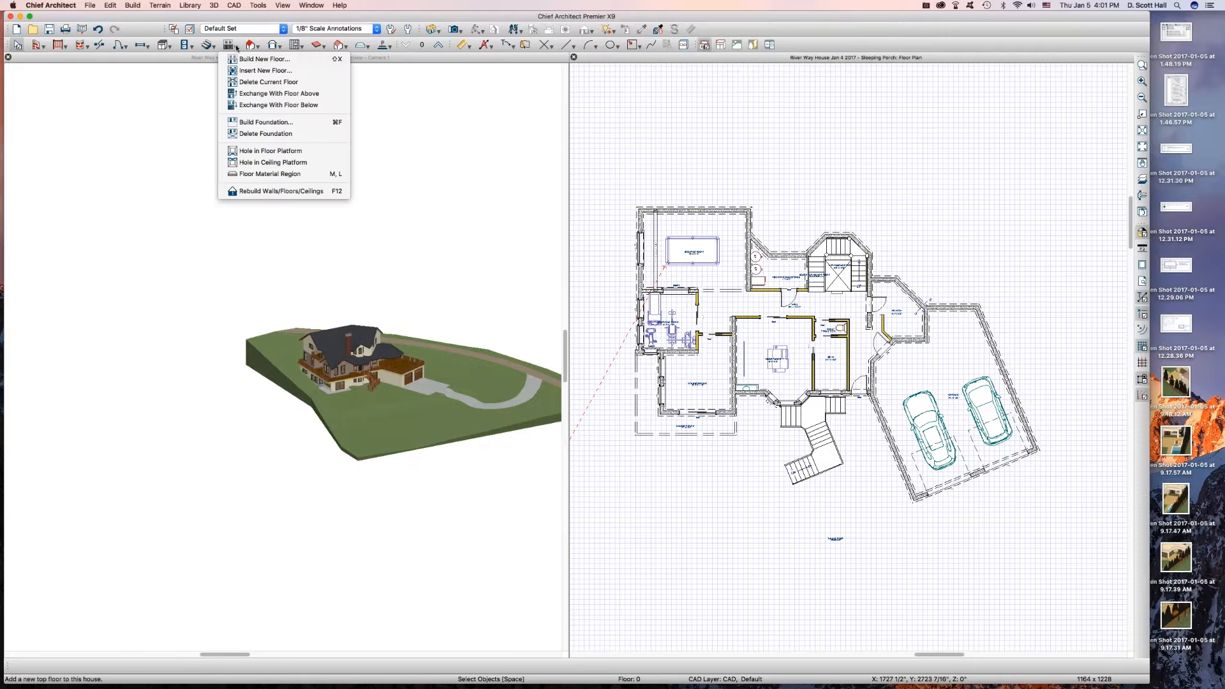
{"action": "left_click", "coordinate": [254, 122]}
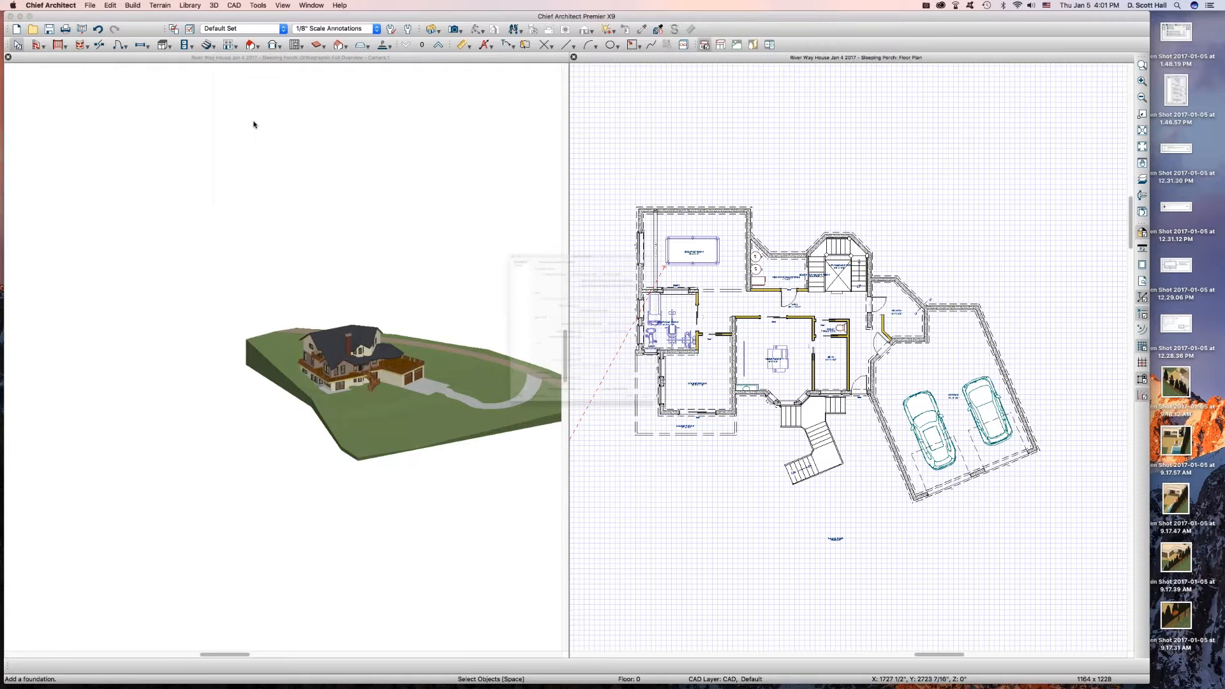
{"action": "left_click", "coordinate": [740, 508]}
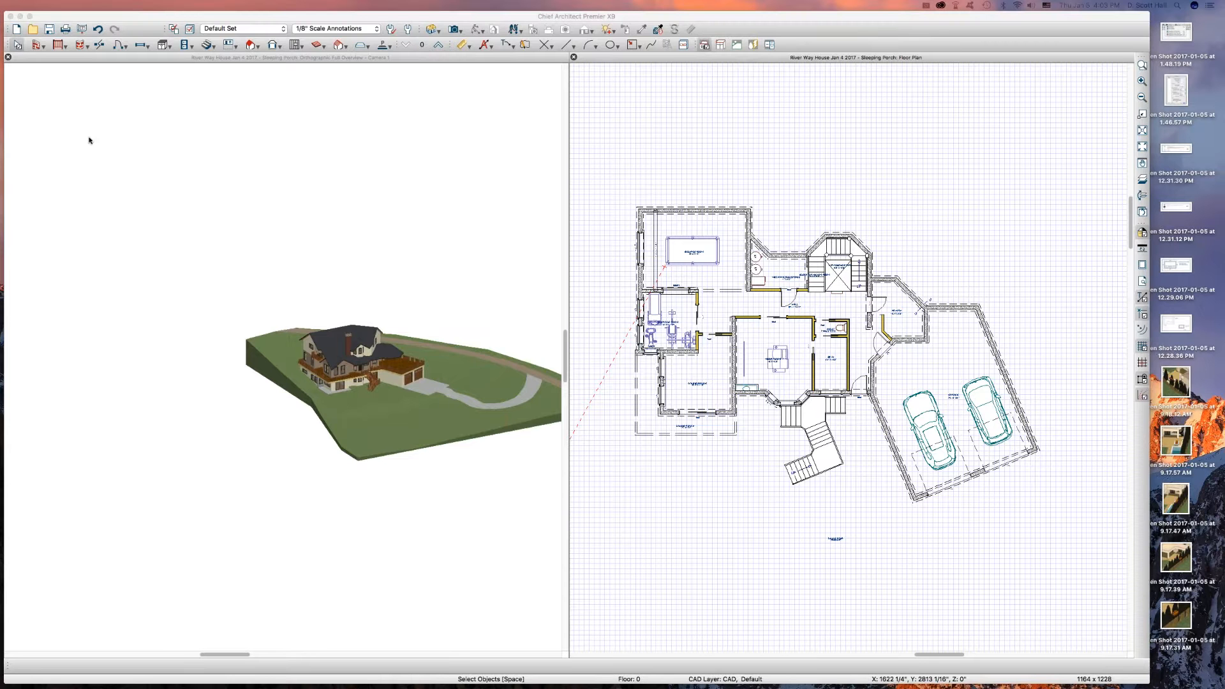
{"action": "left_click", "coordinate": [652, 148]}
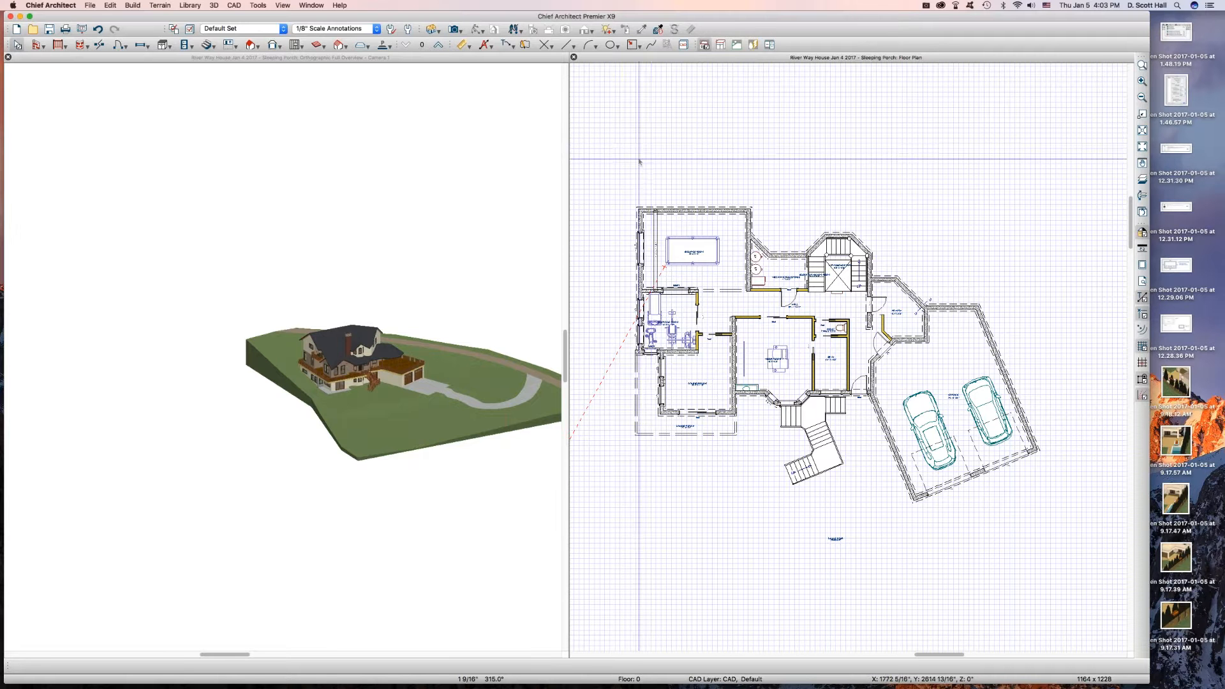
- Examine a Floor 0 overview, orbiting around the chimney and exterior stairs side, and close the camera view
{"action": "scroll", "coordinate": [635, 160], "scroll_direction": "up", "scroll_amount": 2}
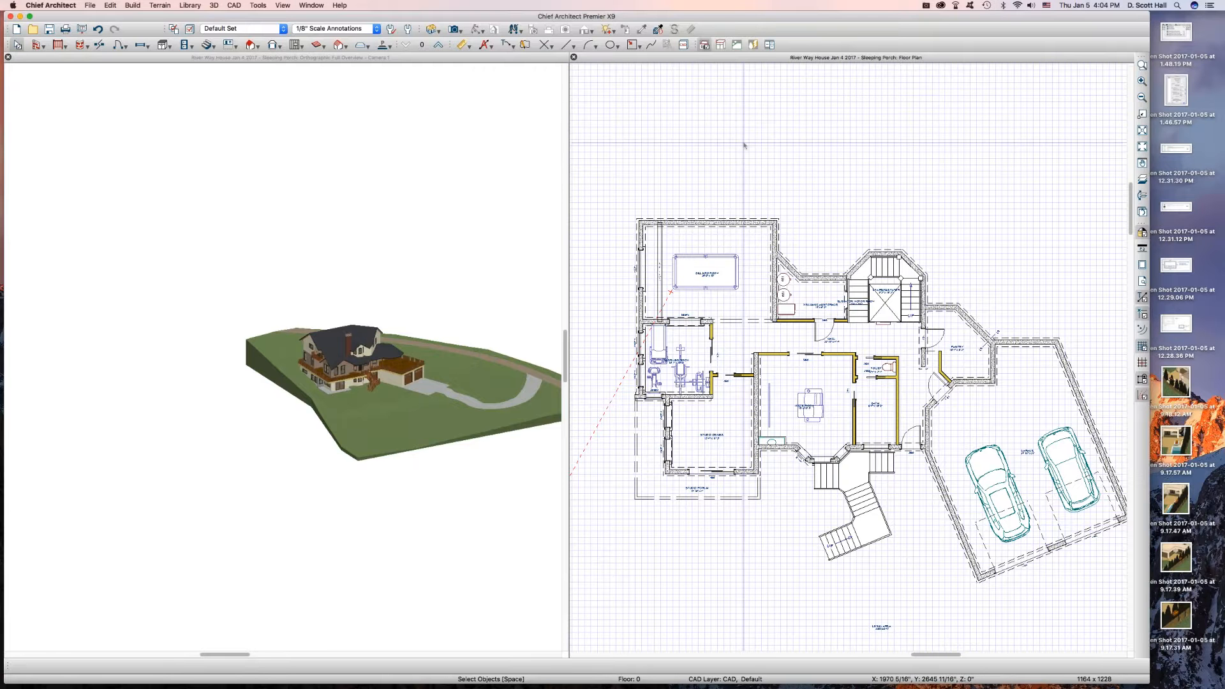
{"action": "key", "text": "o"}
{"action": "key", "text": "super+w"}
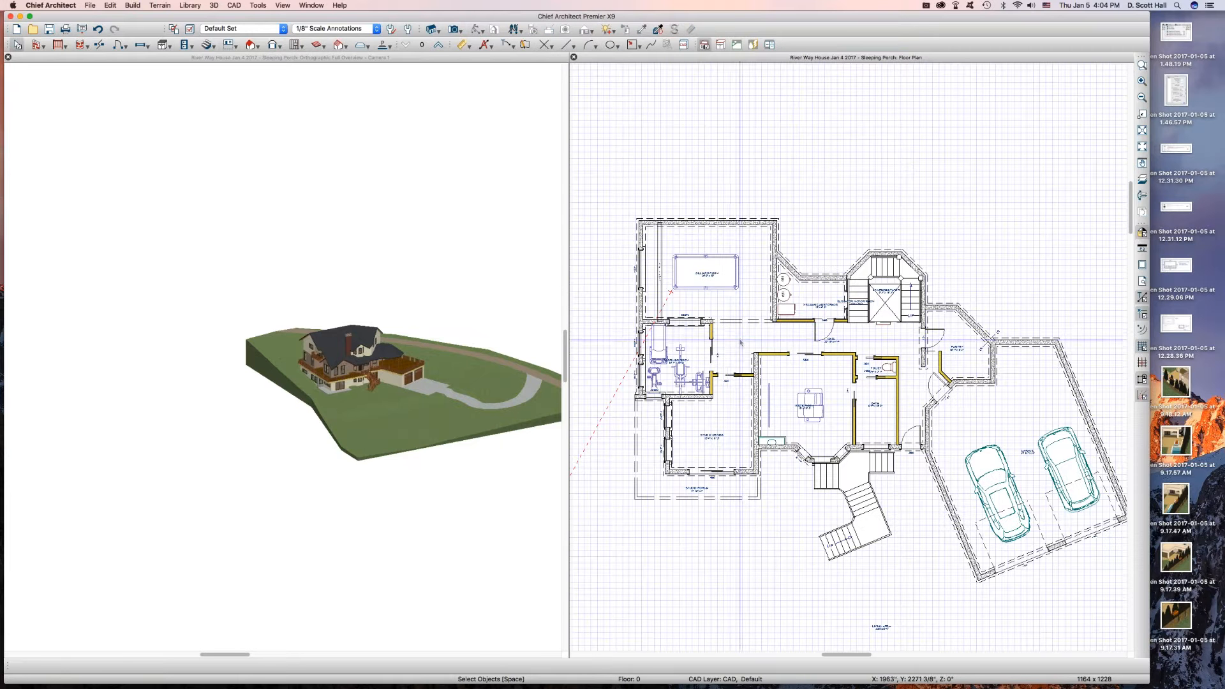
{"action": "key", "text": "shift+o"}
{"action": "left_click_drag", "start_coordinate": [751, 363], "coordinate": [871, 331]}
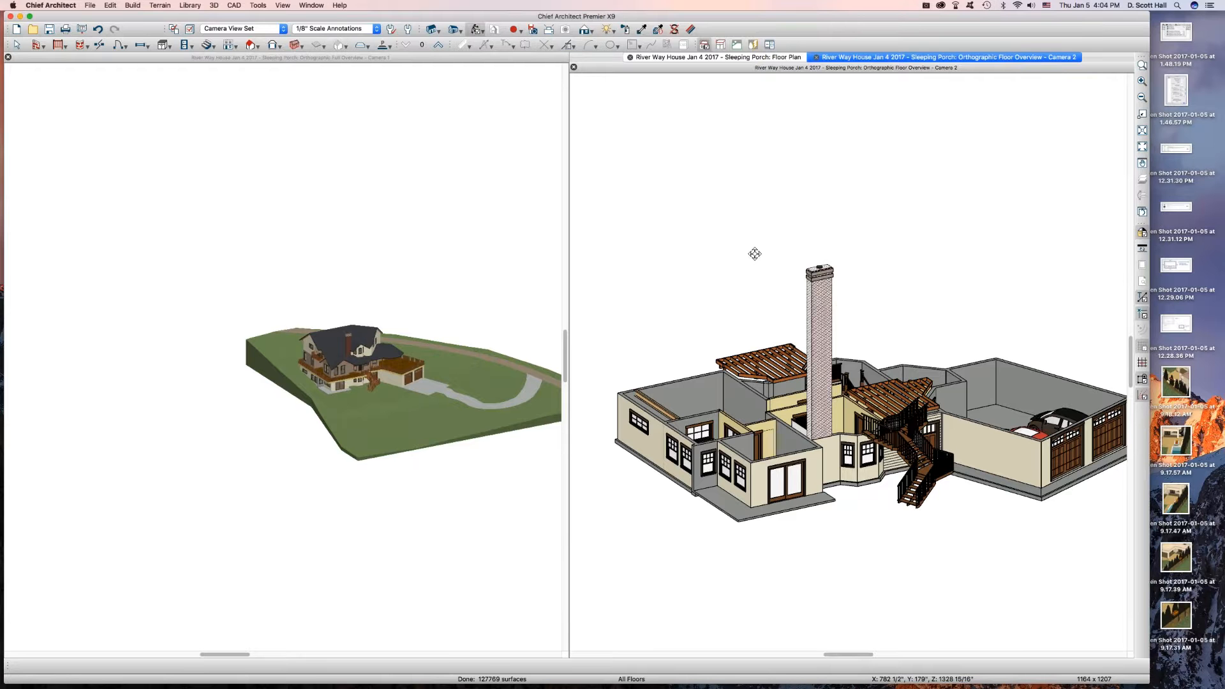
{"action": "left_click_drag", "start_coordinate": [752, 255], "coordinate": [779, 260]}
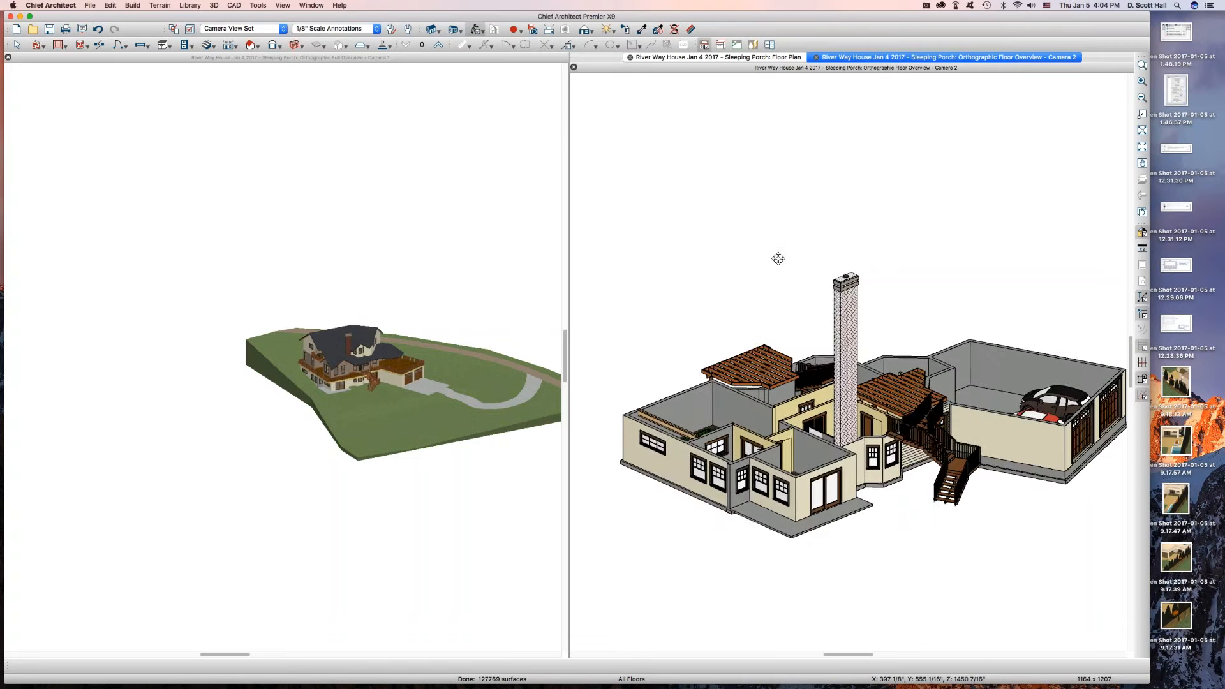
{"action": "key", "text": "super+w"}
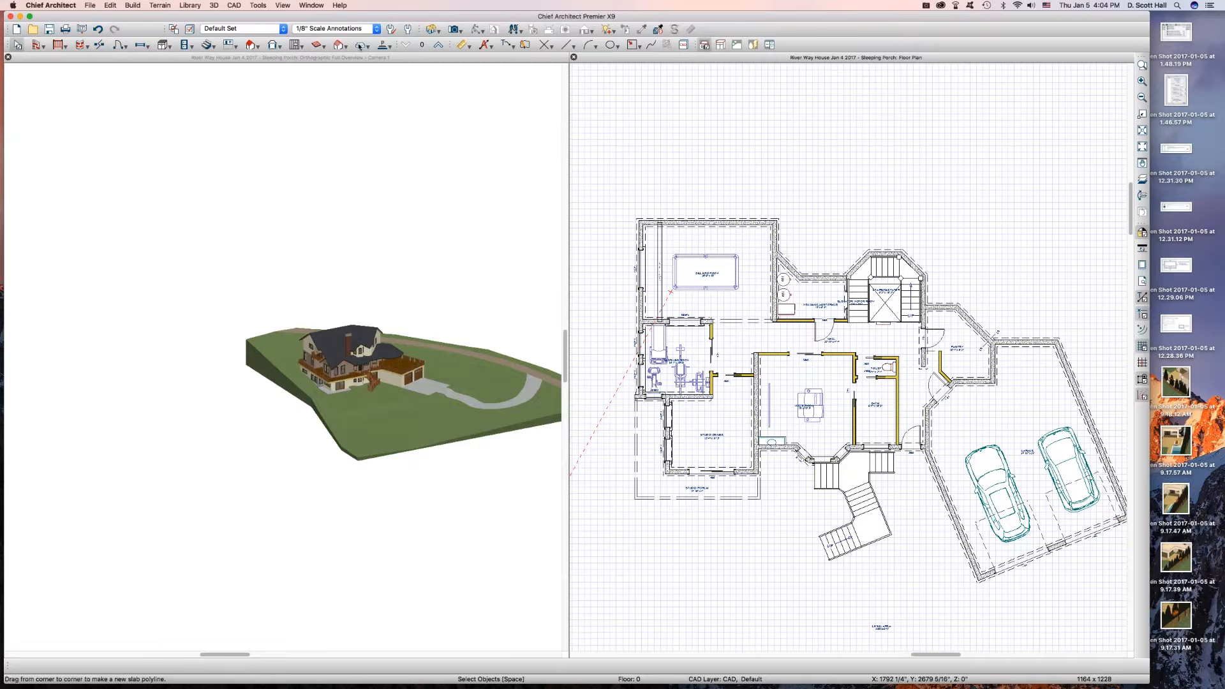
- Insert a new floor below the current floor and switch between Floor 0 and Floor 1 to compare their plans
{"action": "left_click", "coordinate": [237, 47]}
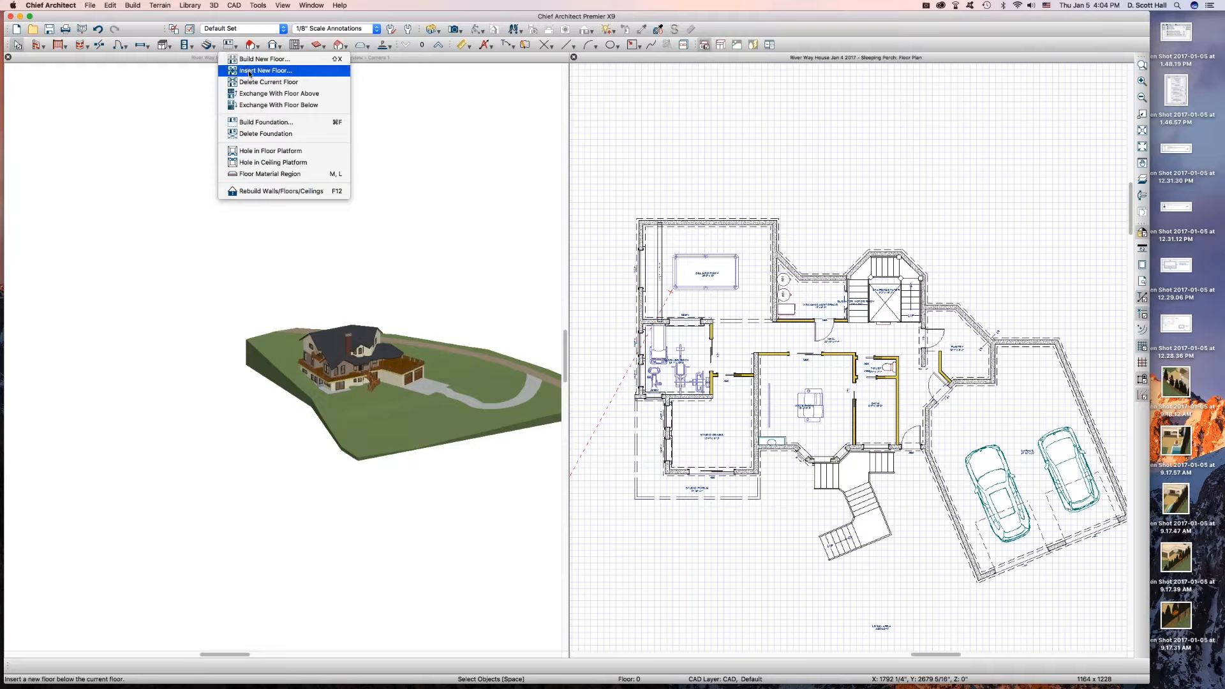
{"action": "left_click", "coordinate": [249, 71]}
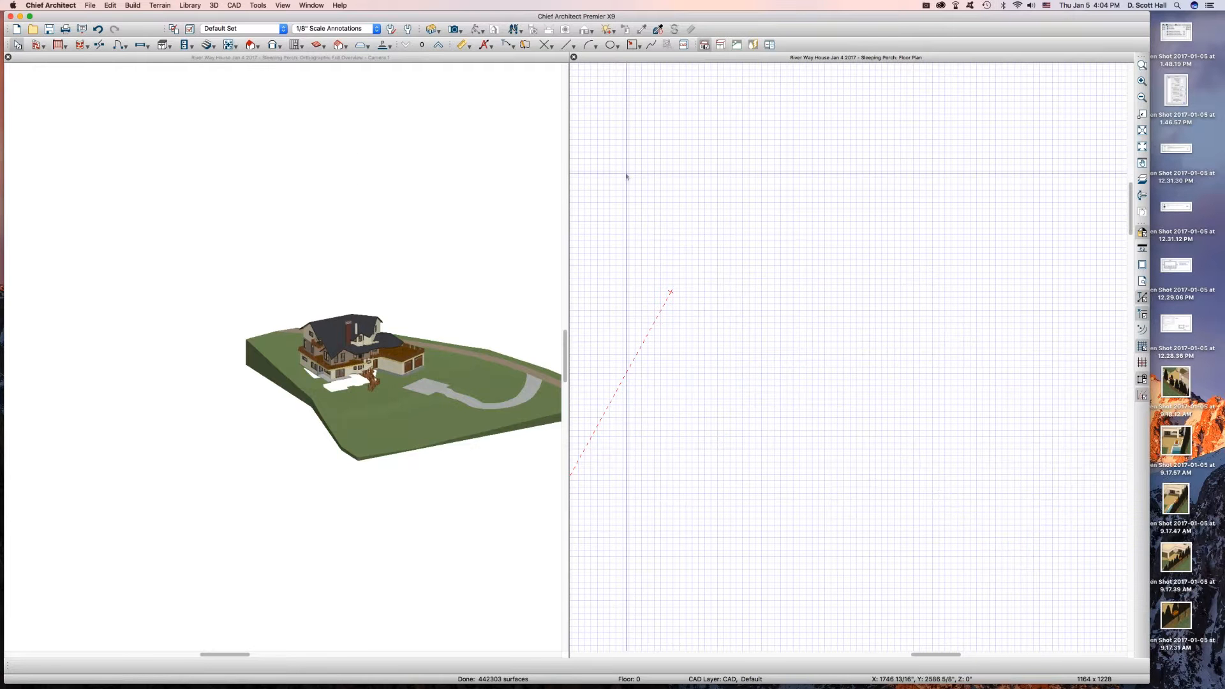
{"action": "left_click", "coordinate": [438, 45]}
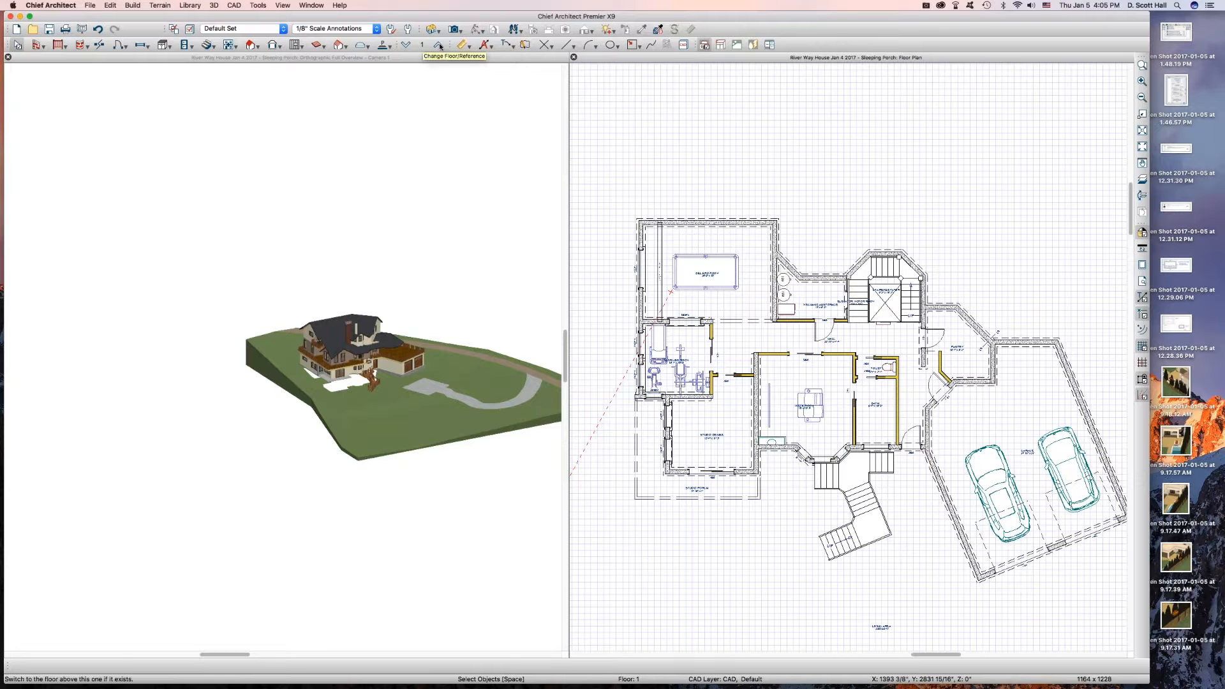
{"action": "left_click", "coordinate": [406, 45]}
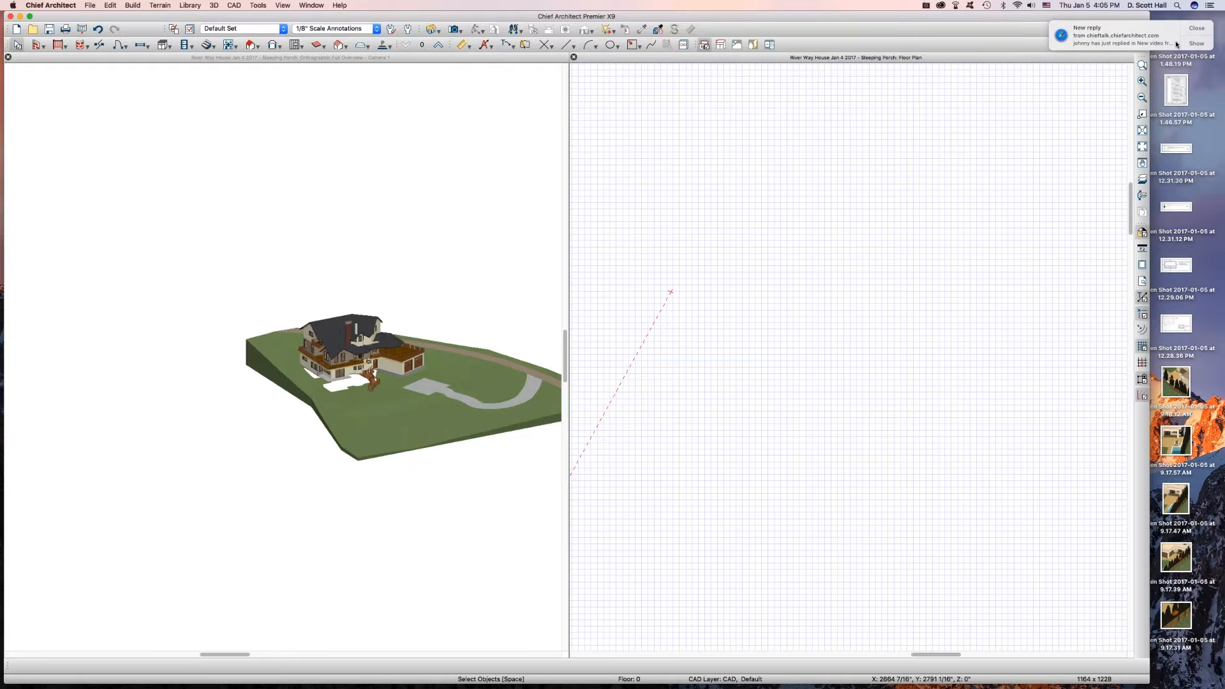
{"action": "left_click", "coordinate": [1196, 28]}
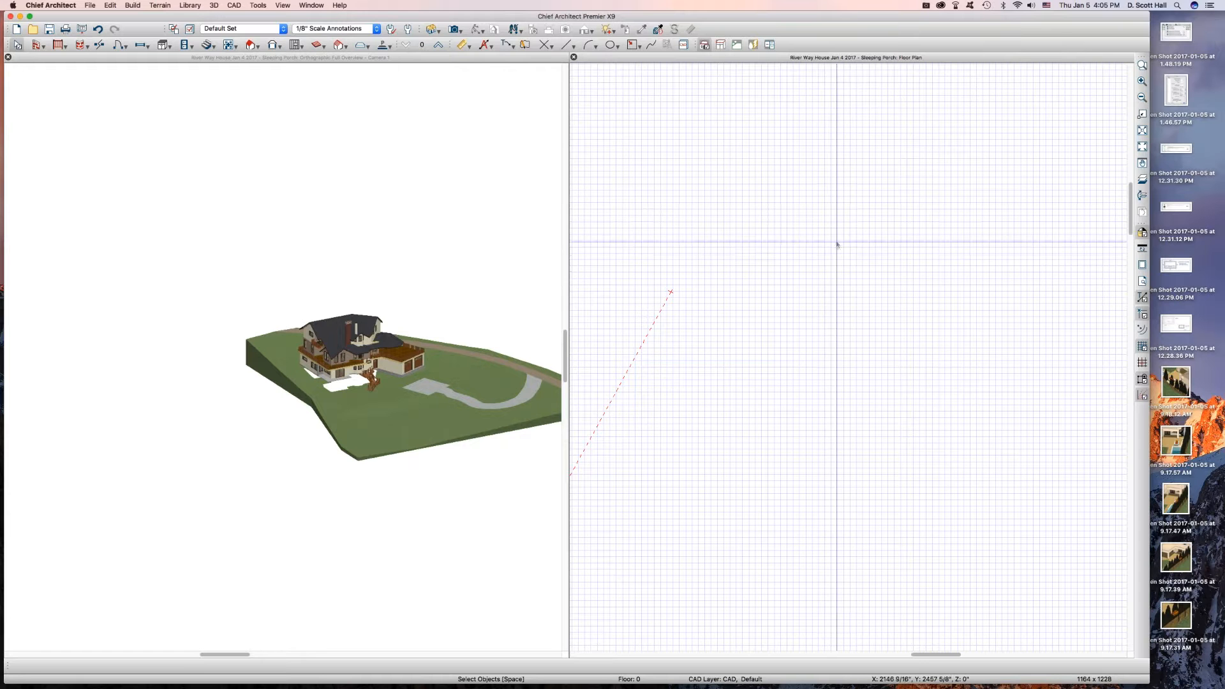
{"action": "key", "text": "Page_Up"}
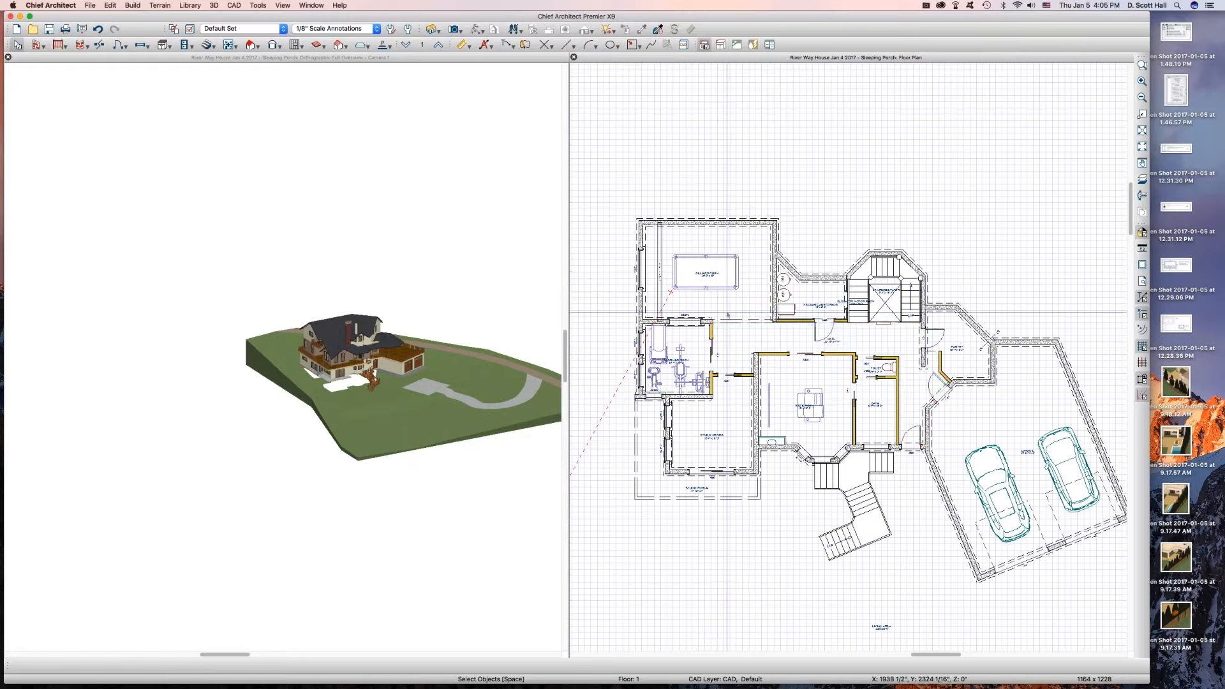
- Open a floor overview of Floor 1 and orbit from the garage side towards the exterior stairs and chimney
{"action": "left_click", "coordinate": [760, 344]}
{"action": "left_click", "coordinate": [735, 179]}
{"action": "scroll", "coordinate": [732, 188], "scroll_direction": "down", "scroll_amount": 1}
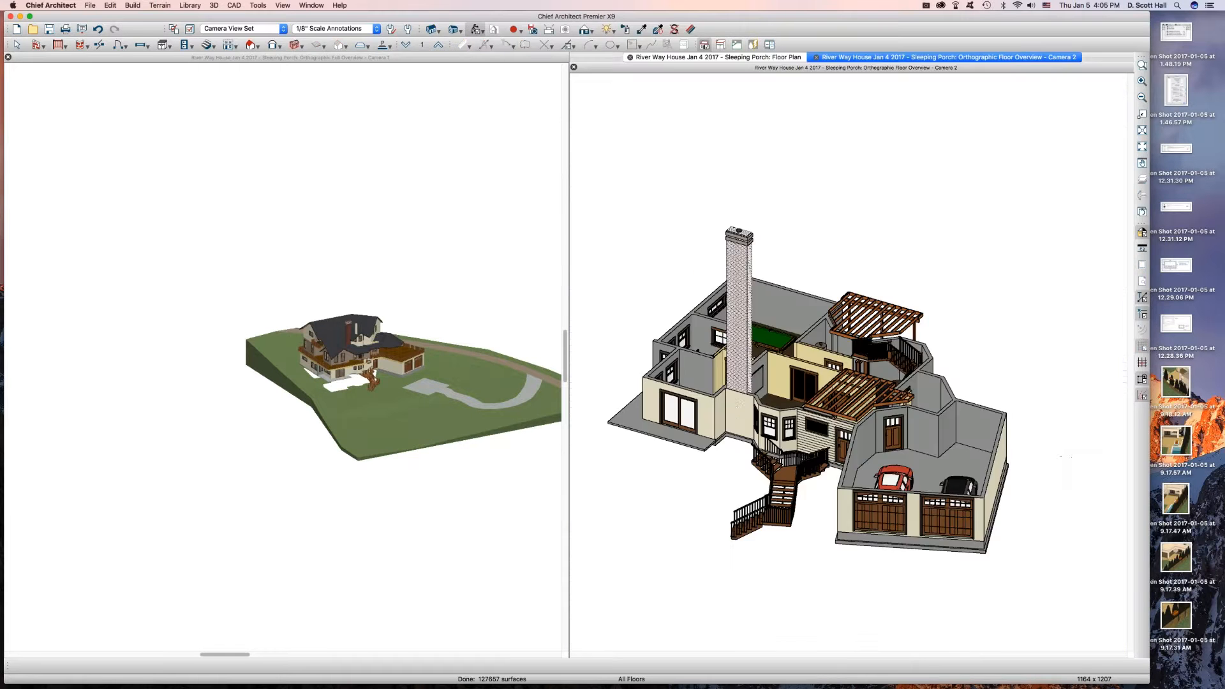
{"action": "key", "text": "space"}
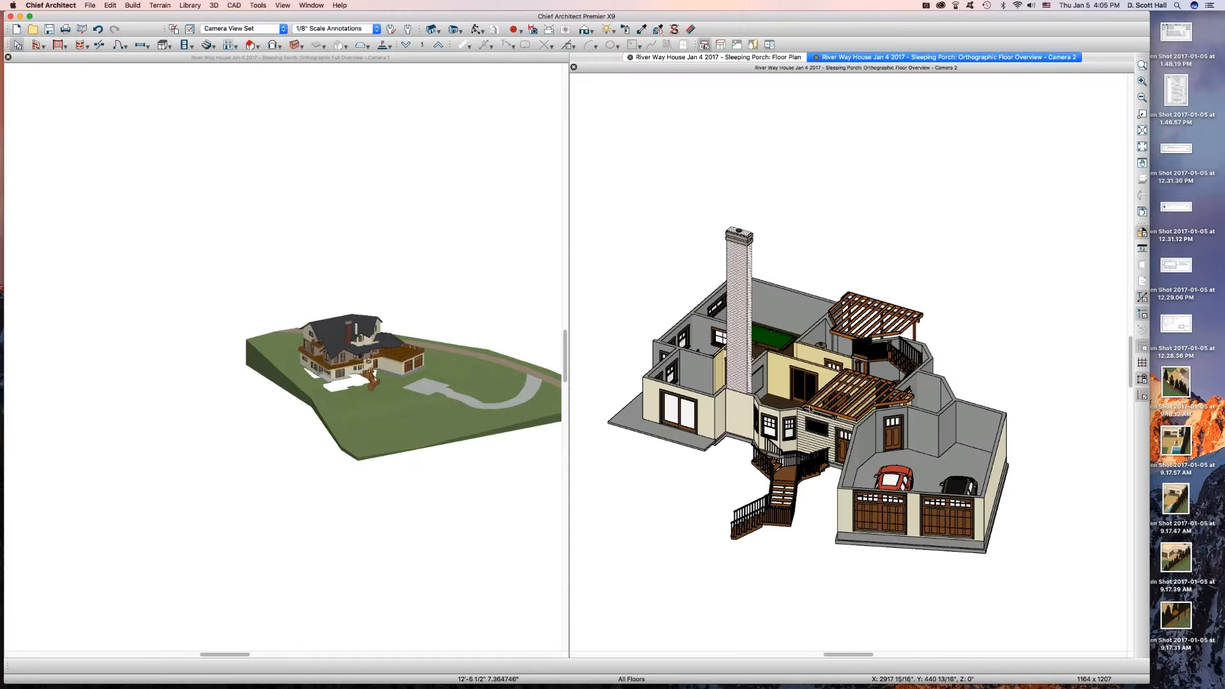
{"action": "key", "text": "space"}
{"action": "left_click_drag", "start_coordinate": [738, 413], "coordinate": [751, 437]}
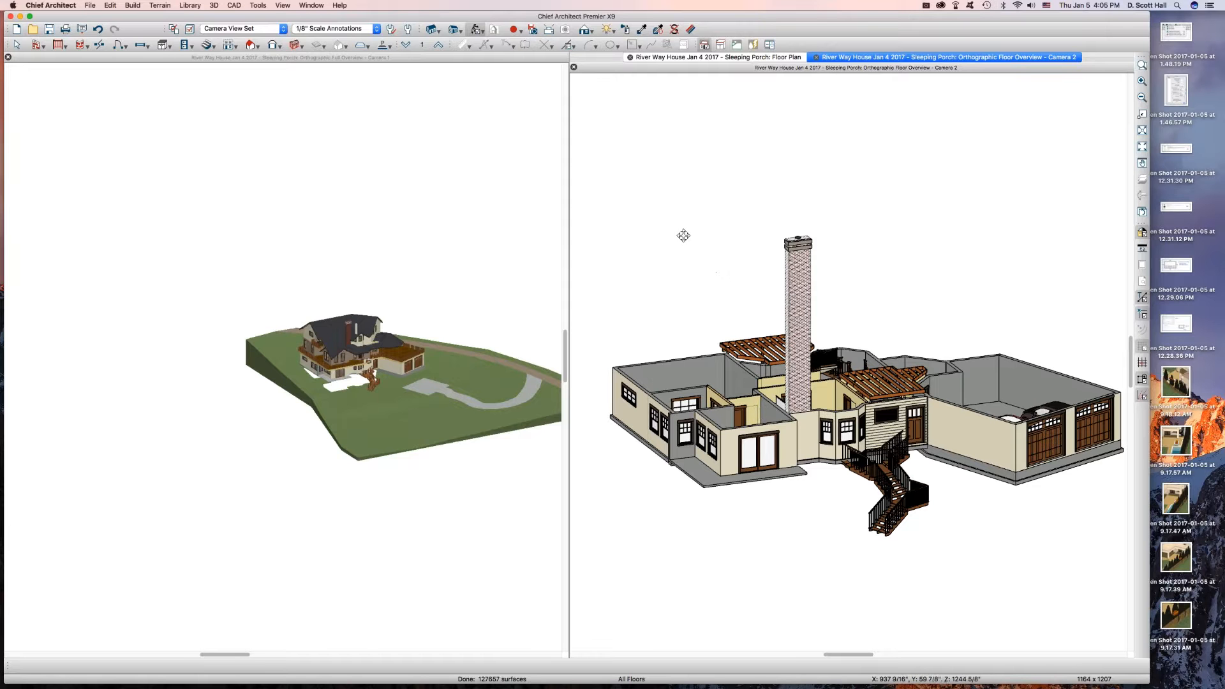
{"action": "key", "text": "space"}
{"action": "left_click", "coordinate": [439, 45]}
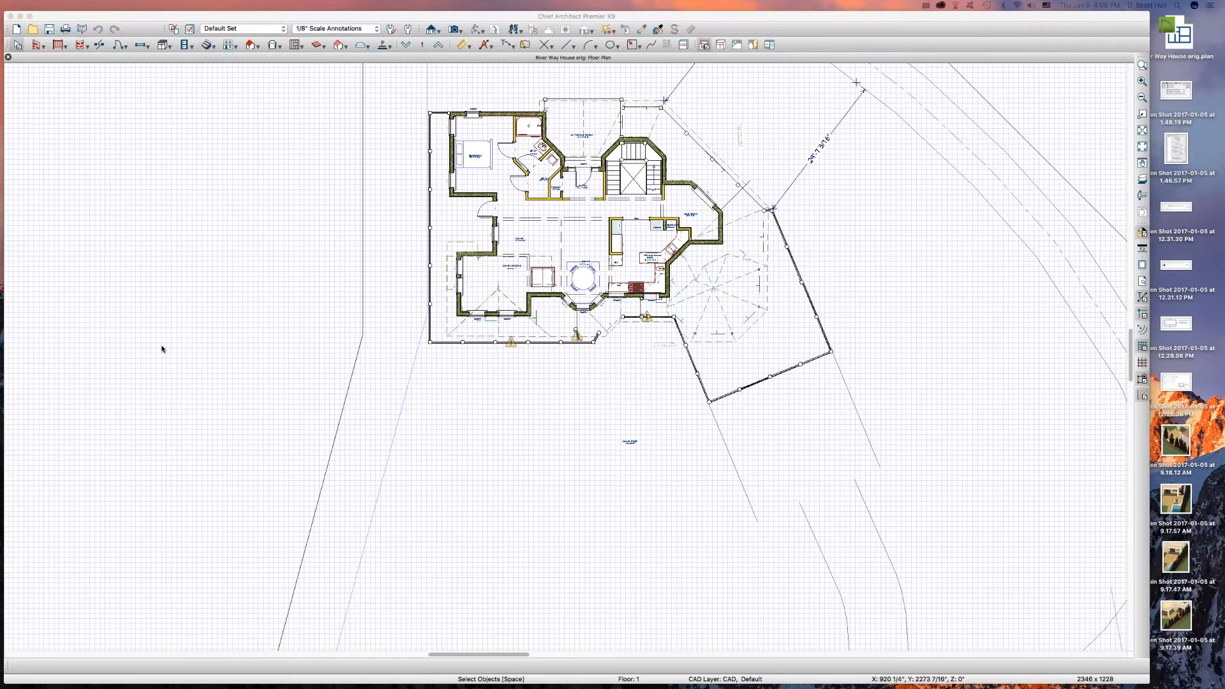
- Examine the River Way House orig plan in a full 3D overview from a lower angle and close that view
{"action": "left_click", "coordinate": [137, 300]}
{"action": "scroll", "coordinate": [138, 300], "scroll_direction": "down", "scroll_amount": 3}
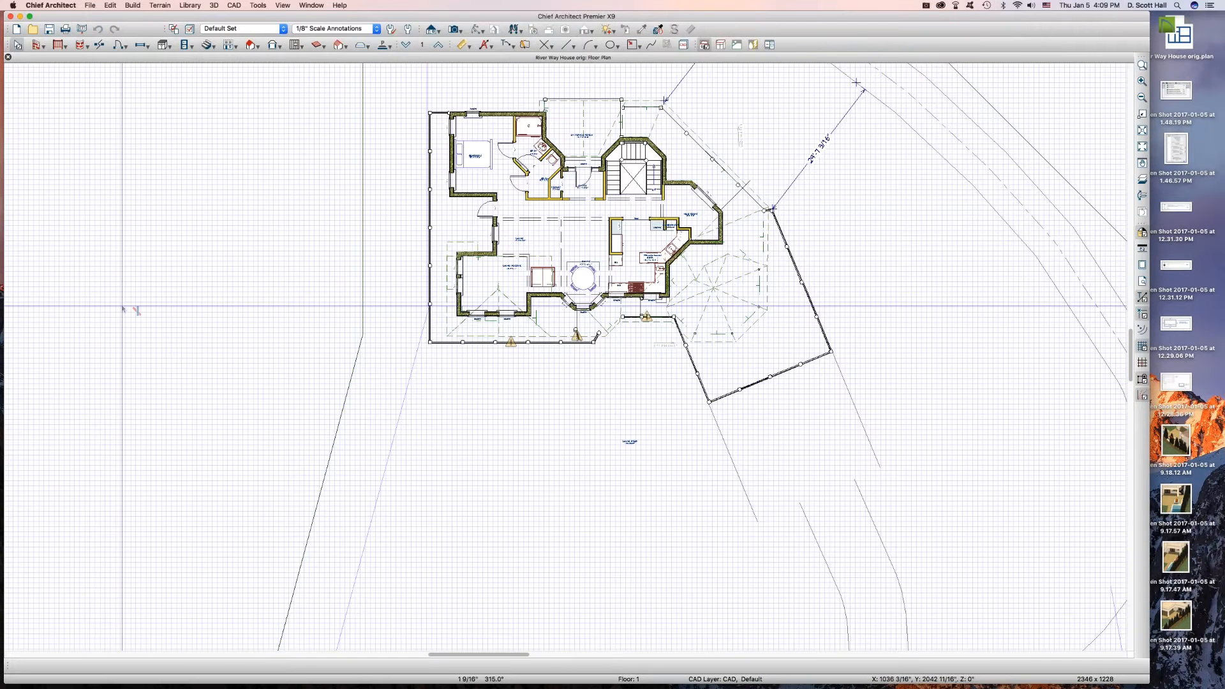
{"action": "scroll", "coordinate": [127, 319], "scroll_direction": "up", "scroll_amount": 4}
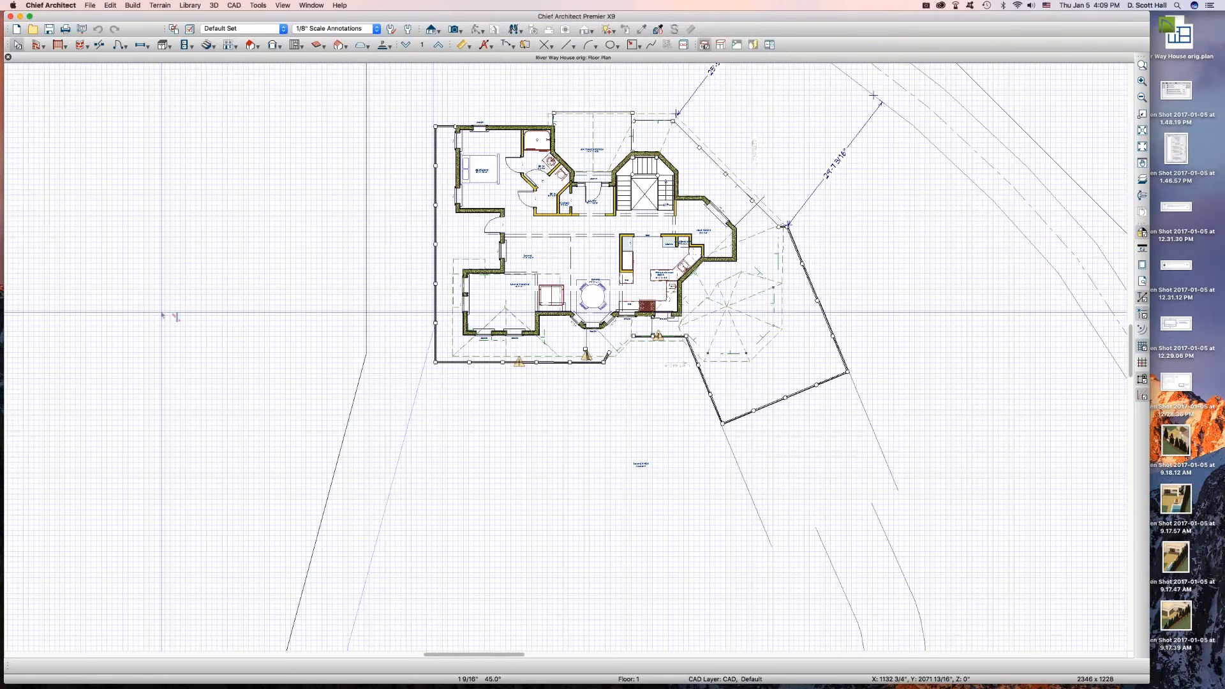
{"action": "key", "text": "shift+o"}
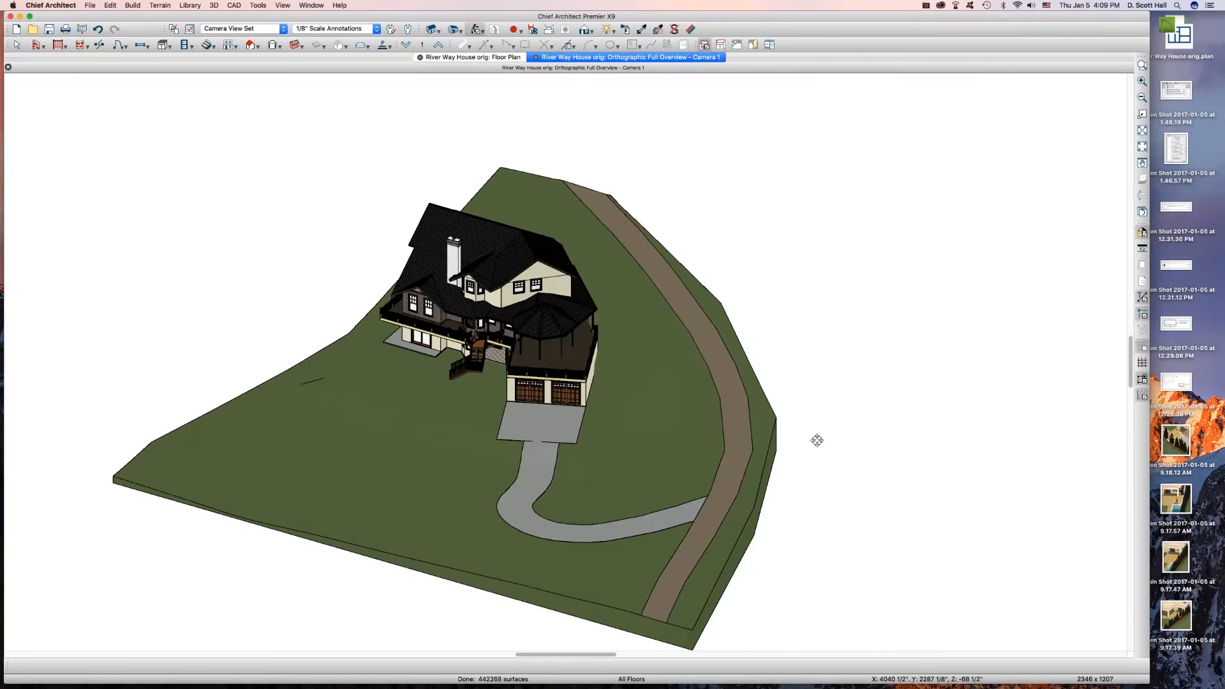
{"action": "left_click_drag", "start_coordinate": [605, 495], "coordinate": [700, 487]}
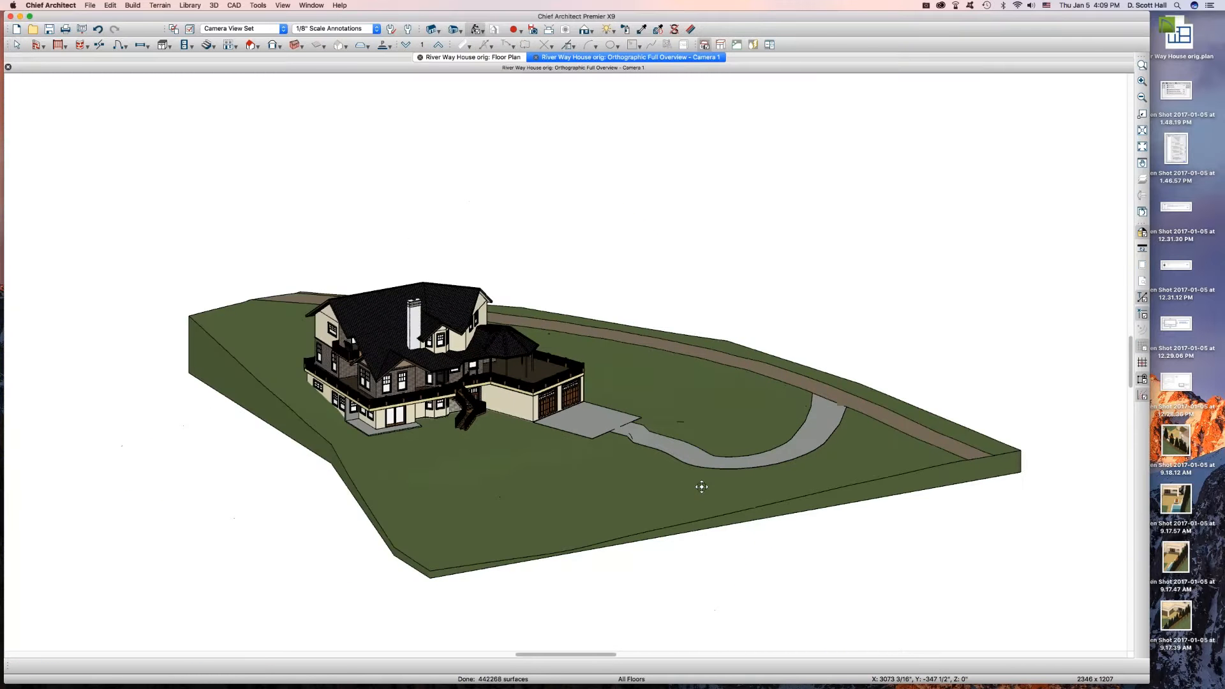
{"action": "key", "text": "super+s"}
{"action": "key", "text": "super+w"}
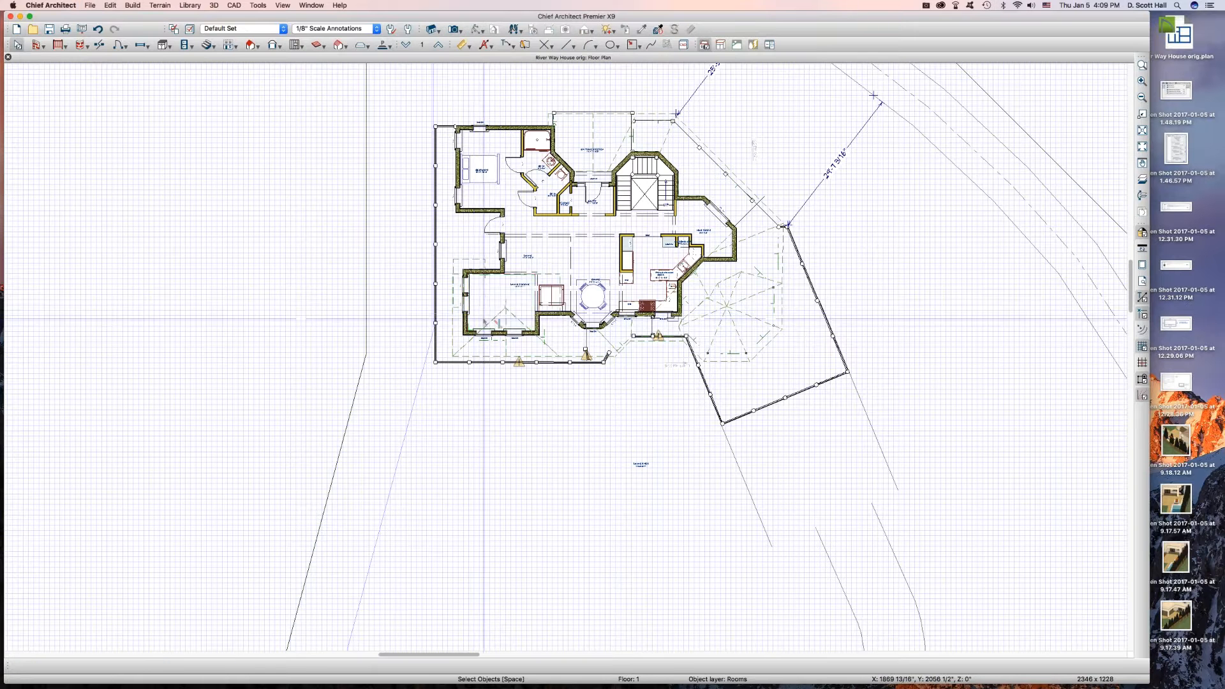
- Go down to Floor 0 of the original plan, inspect its 3D floor overview, and return to the floor plan
{"action": "key", "text": "Page_Down"}
{"action": "scroll", "coordinate": [471, 290], "scroll_direction": "up", "scroll_amount": 2}
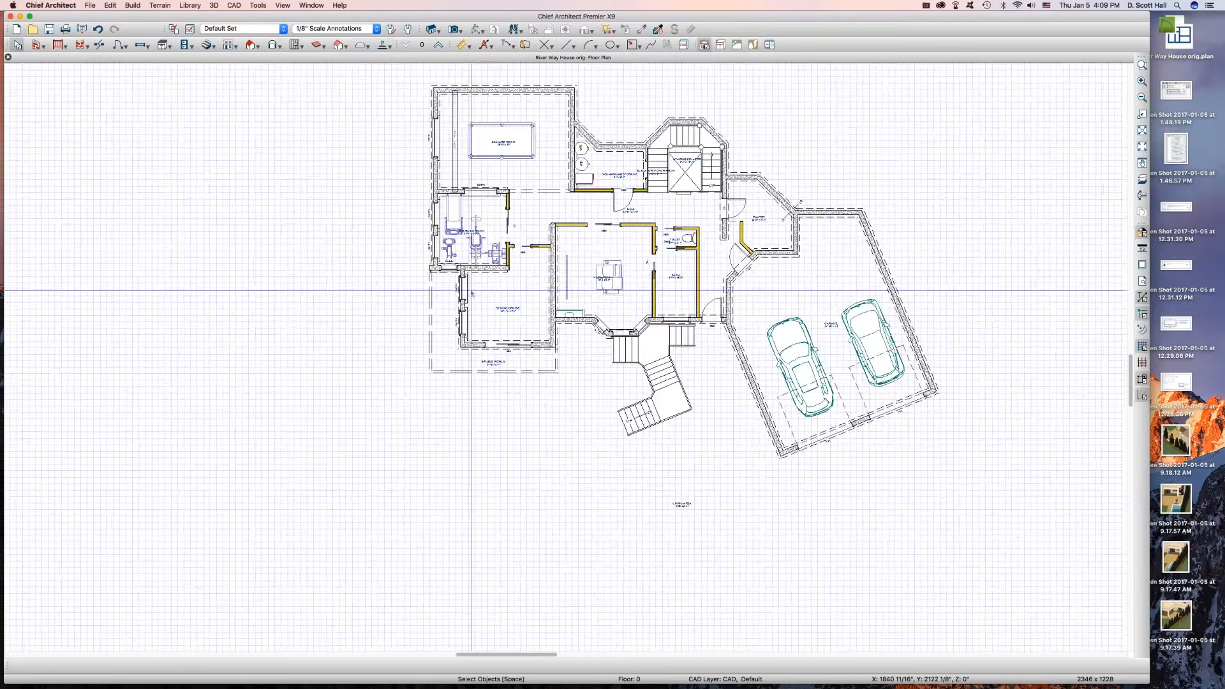
{"action": "key", "text": "F9"}
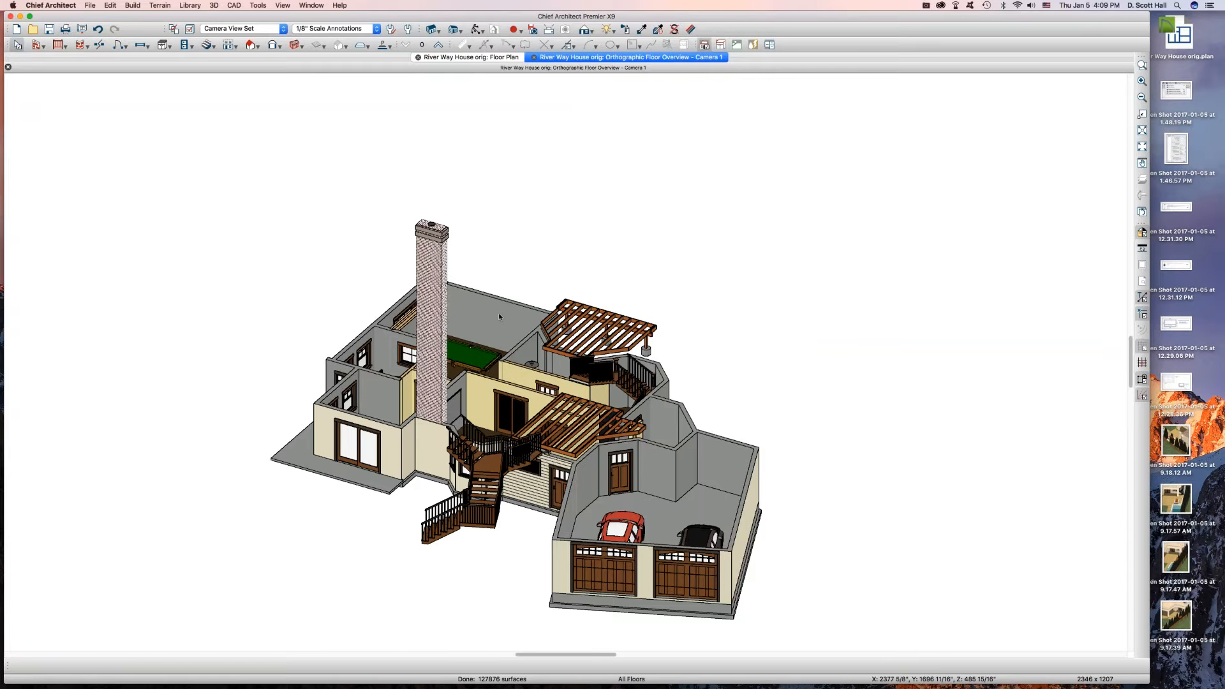
{"action": "key", "text": "super+w"}
{"action": "scroll", "coordinate": [369, 323], "scroll_direction": "down", "scroll_amount": 3}
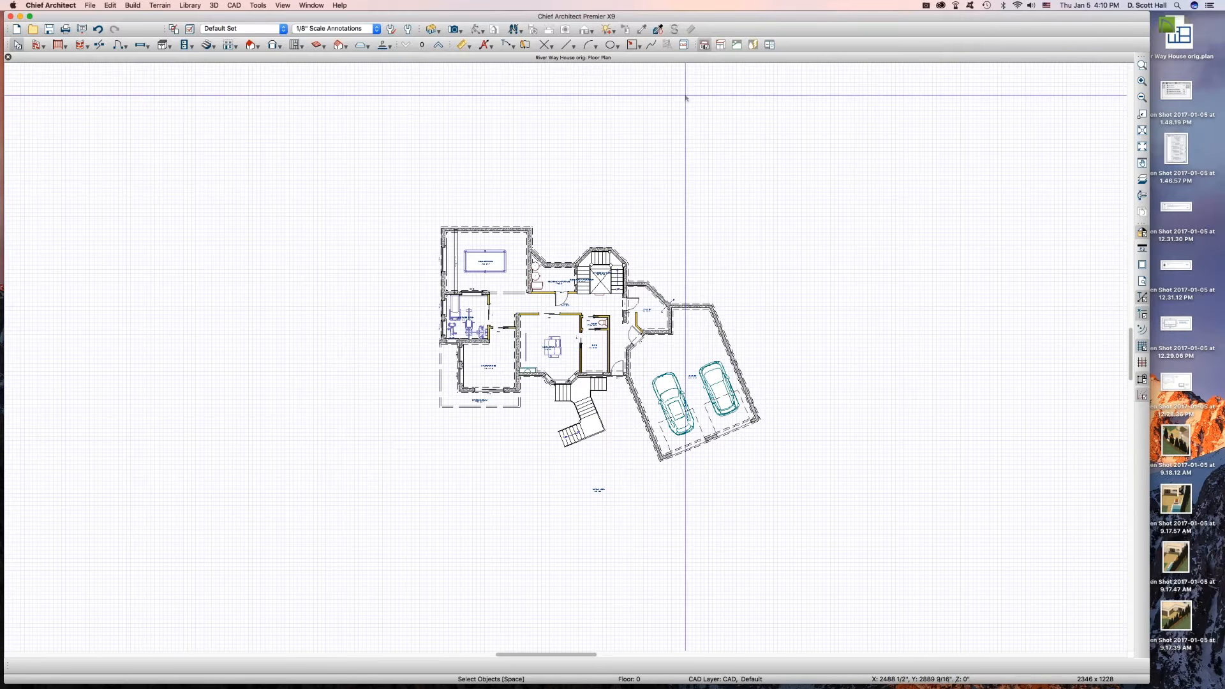
- Save a copy of the plan to the Desktop as River Way House orig 2
{"action": "left_click", "coordinate": [67, 5]}
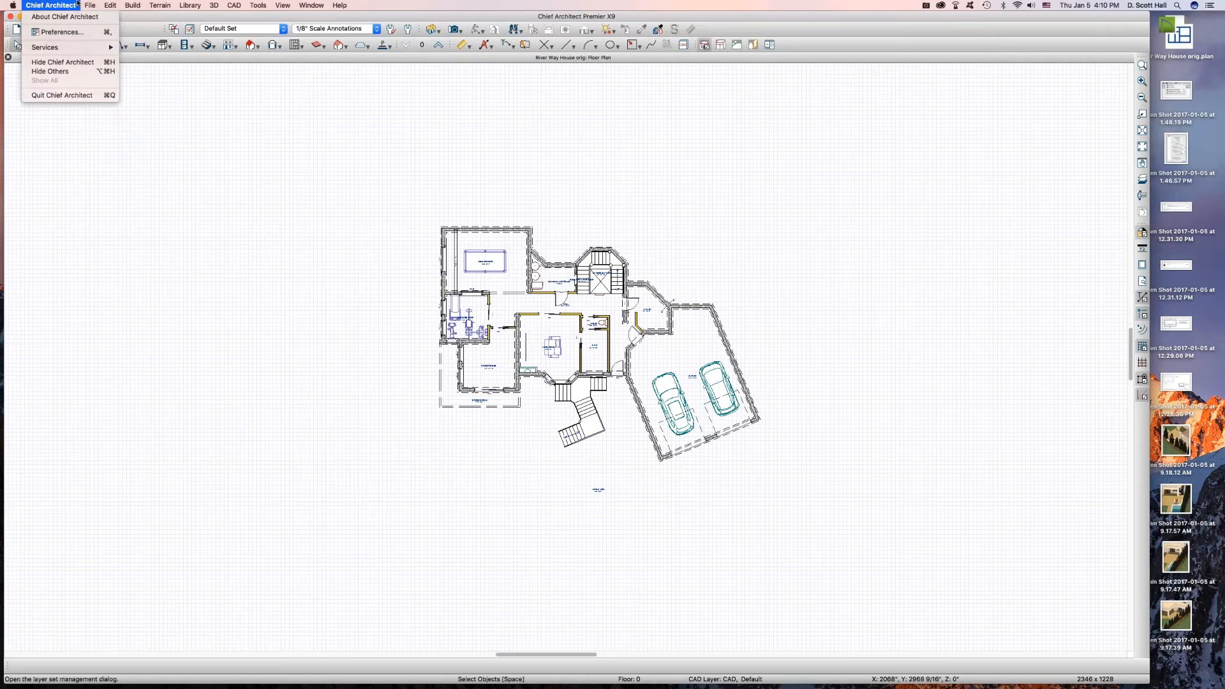
{"action": "mouse_move", "coordinate": [90, 5]}
{"action": "left_click", "coordinate": [115, 142]}
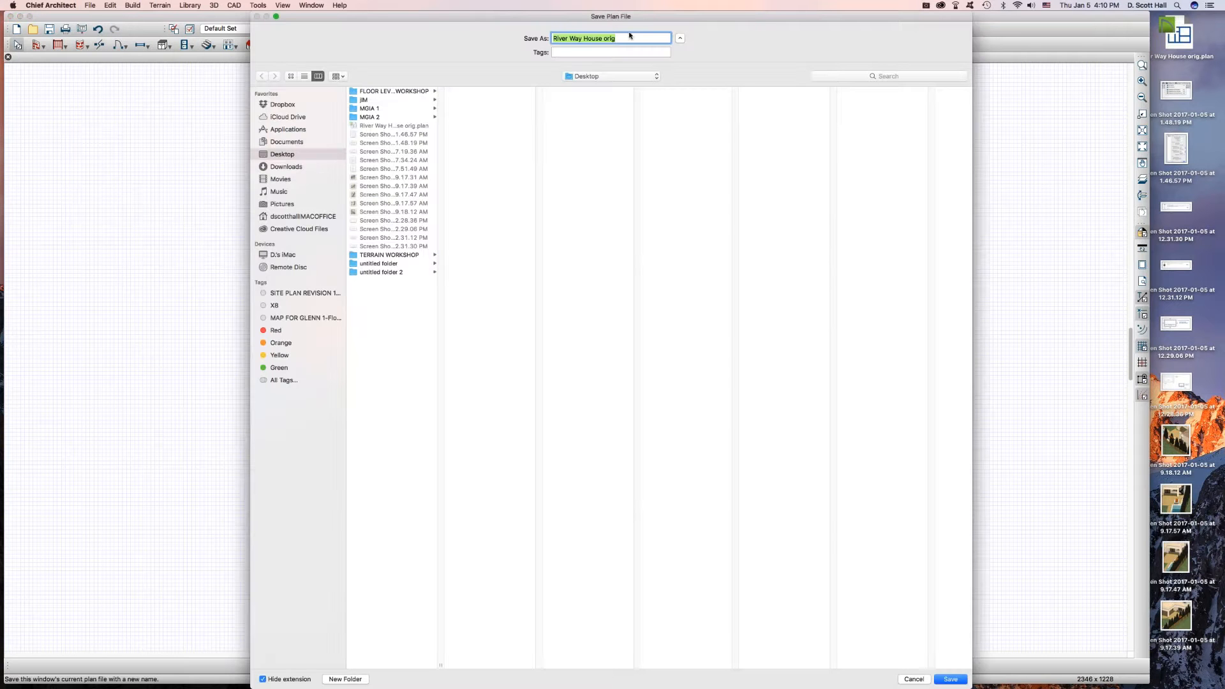
{"action": "key", "text": "Right"}
{"action": "key", "text": "Return"}
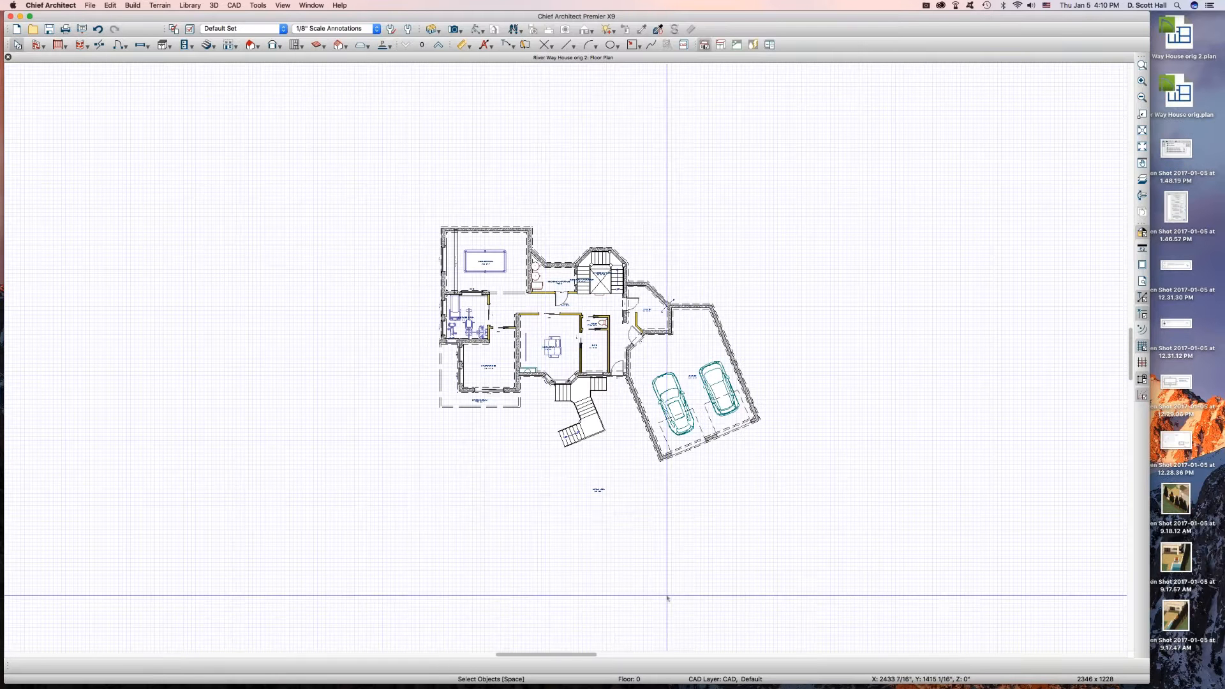
- Move the terrain perimeter from Floor 1 down to Floor 0, pasting it in place as a polyline
{"action": "left_click", "coordinate": [438, 45]}
{"action": "scroll", "coordinate": [379, 232], "scroll_direction": "down", "scroll_amount": 3}
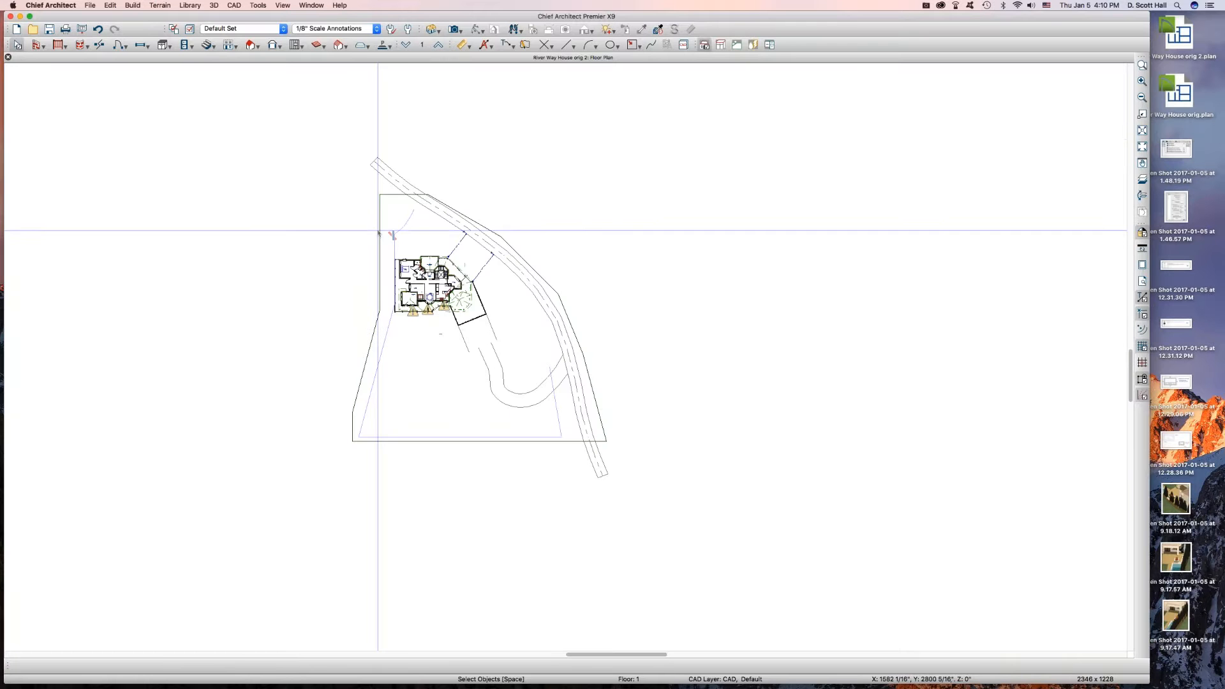
{"action": "left_click", "coordinate": [380, 234]}
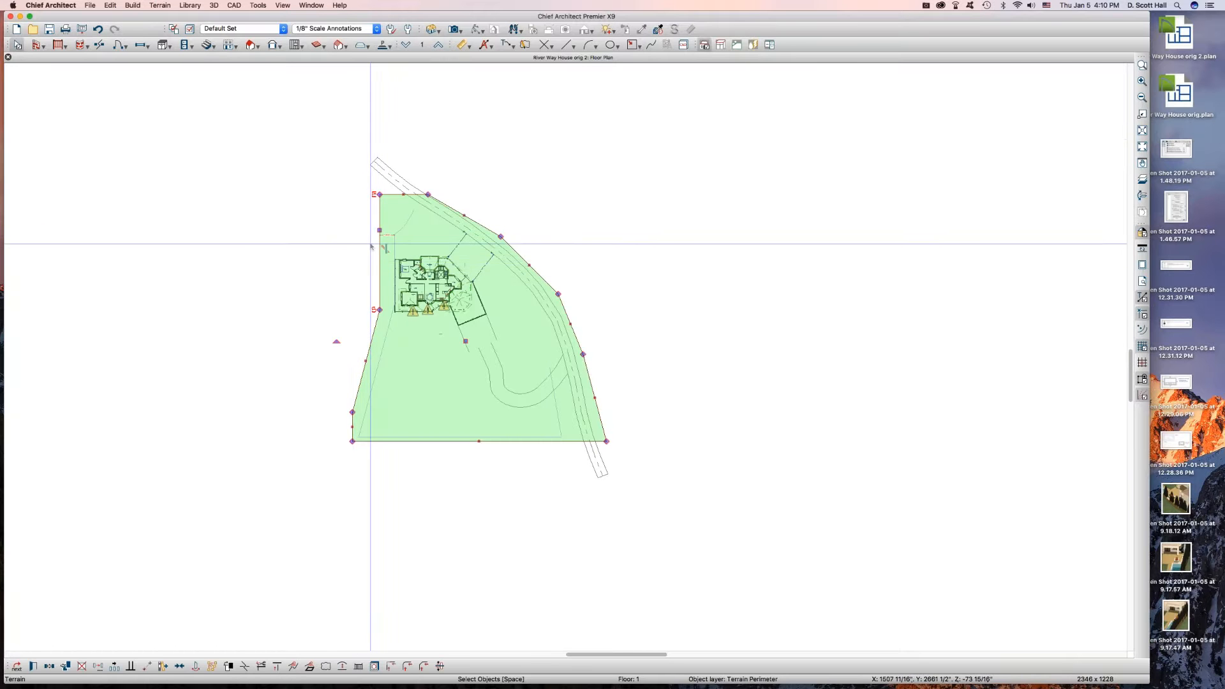
{"action": "key", "text": "Delete"}
{"action": "key", "text": "Page_Down"}
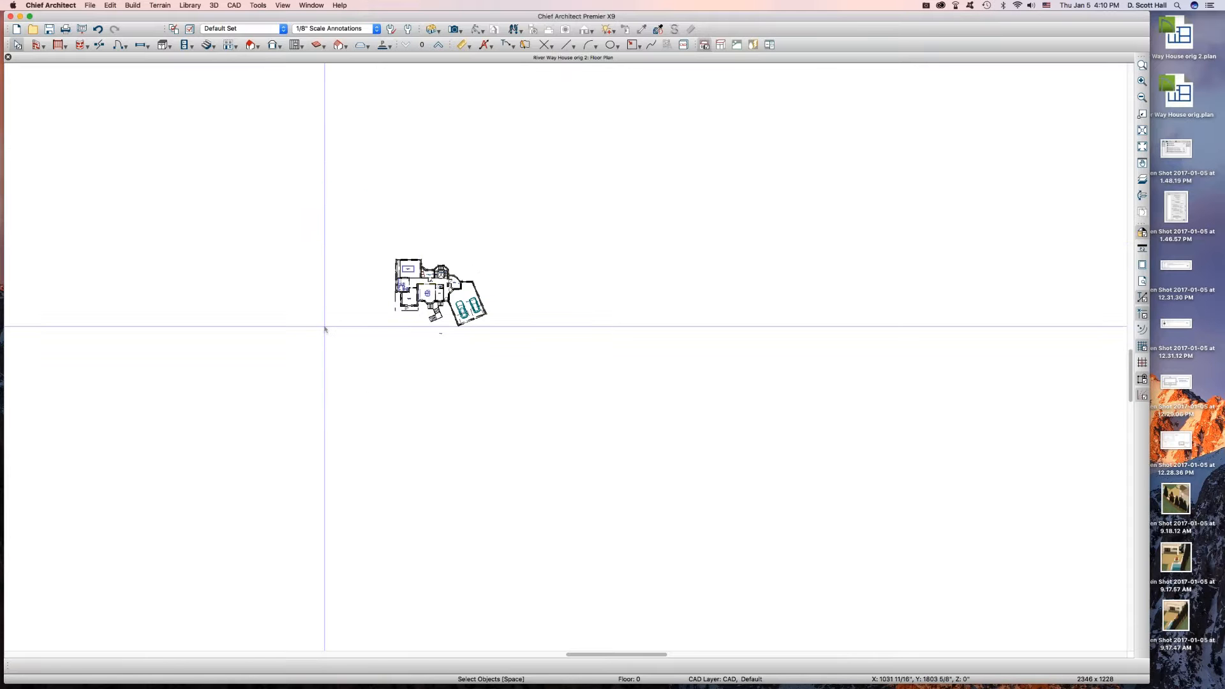
{"action": "key", "text": "alt+super+v"}
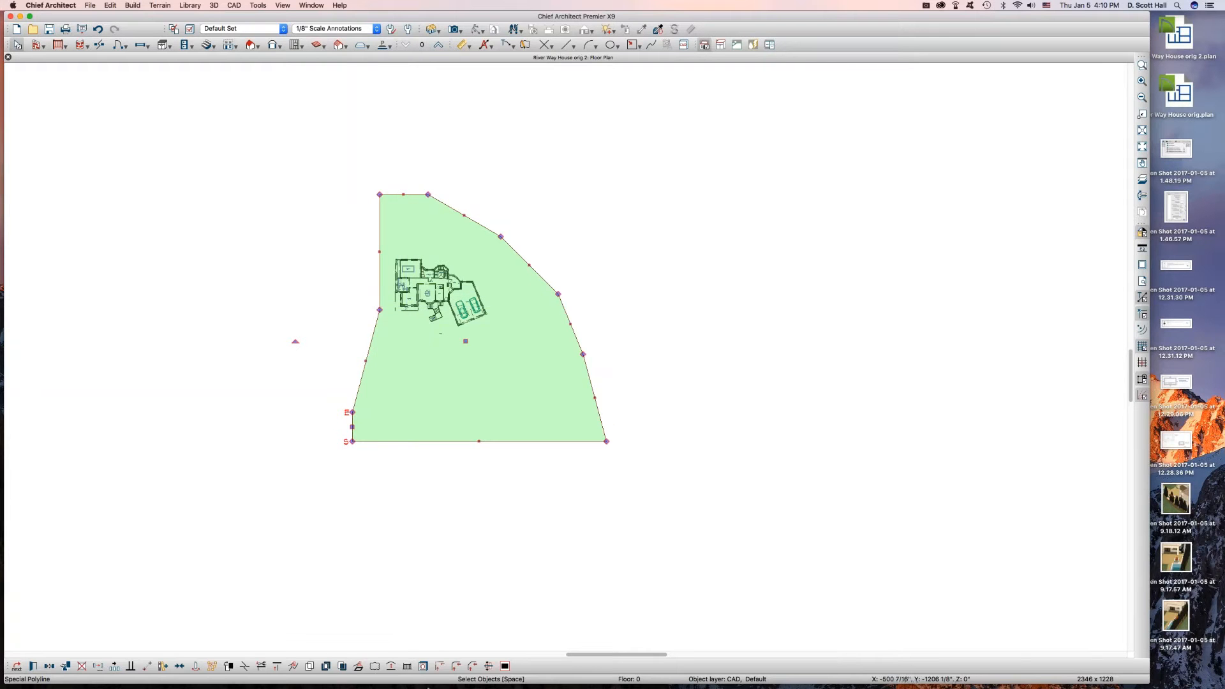
- Convert the pasted lot polyline on Floor 0 to a Terrain Perimeter and accept its default terrain specification
{"action": "left_click", "coordinate": [357, 665]}
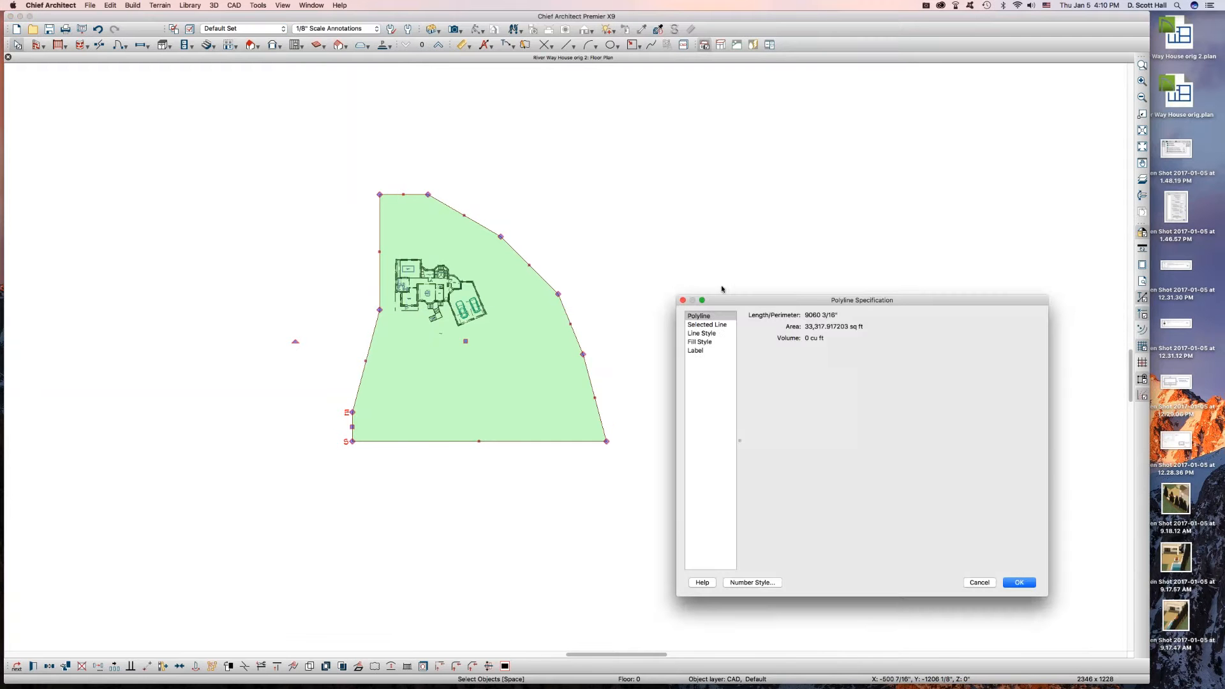
{"action": "left_click", "coordinate": [980, 582]}
{"action": "left_click", "coordinate": [358, 666]}
{"action": "left_click", "coordinate": [375, 666]}
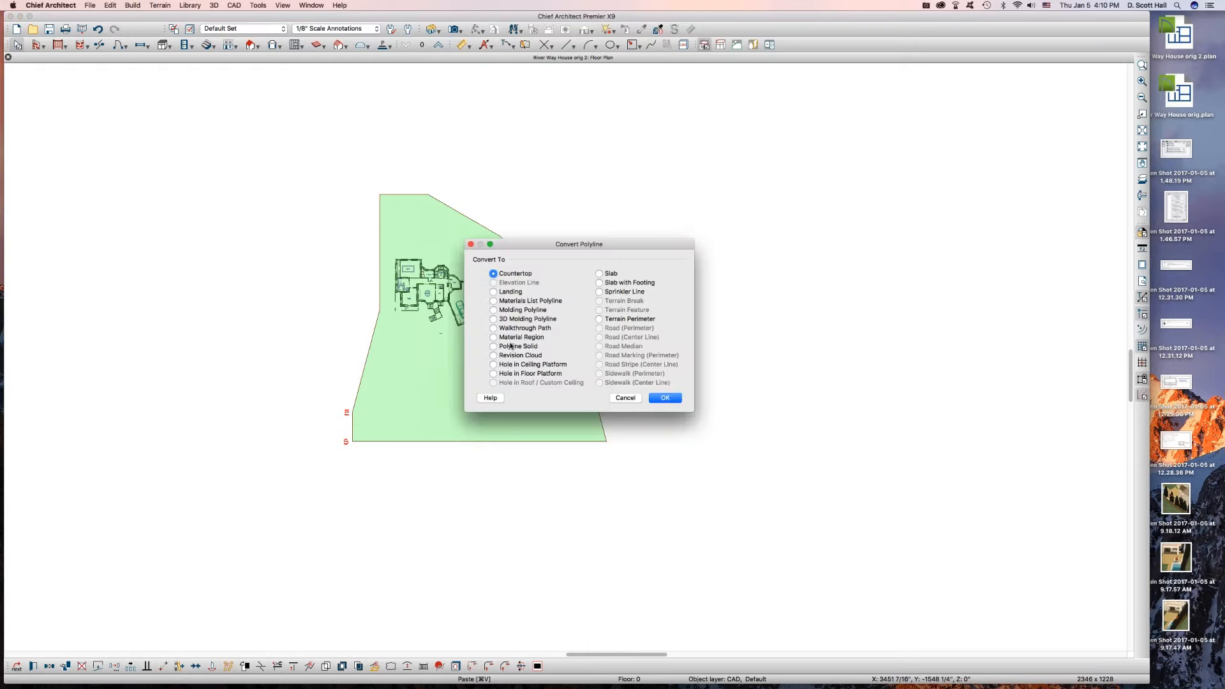
{"action": "left_click", "coordinate": [616, 322]}
{"action": "left_click", "coordinate": [673, 397]}
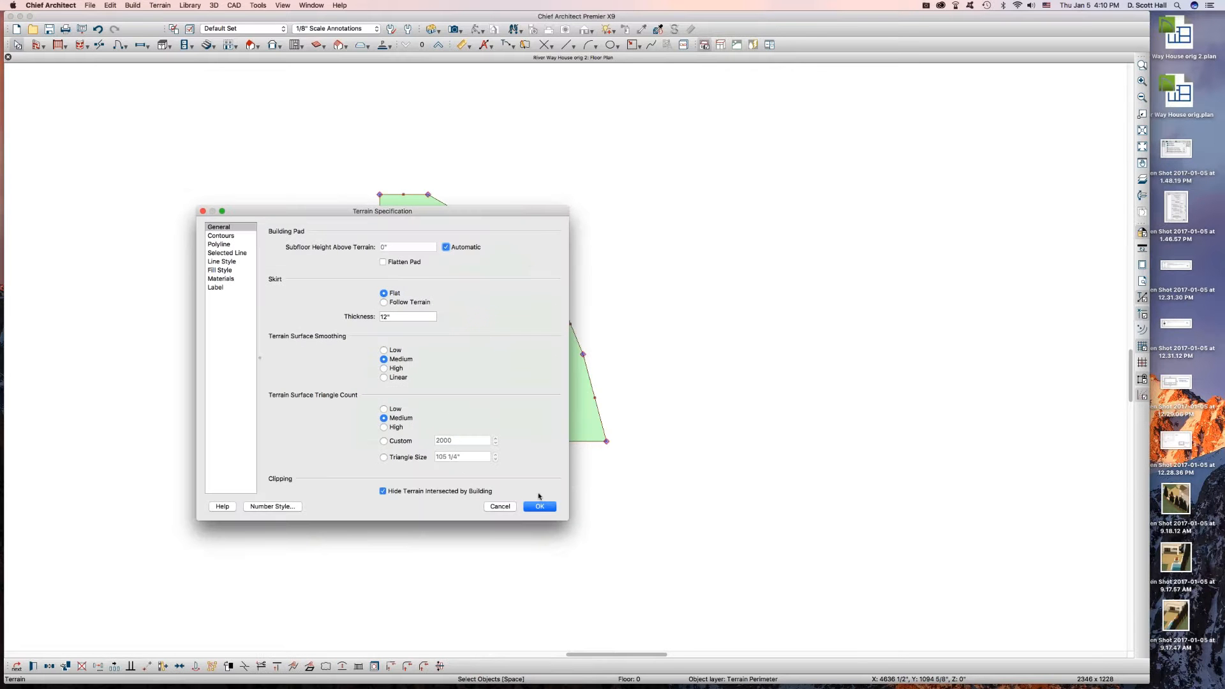
{"action": "left_click", "coordinate": [539, 506]}
{"action": "left_click", "coordinate": [486, 456]}
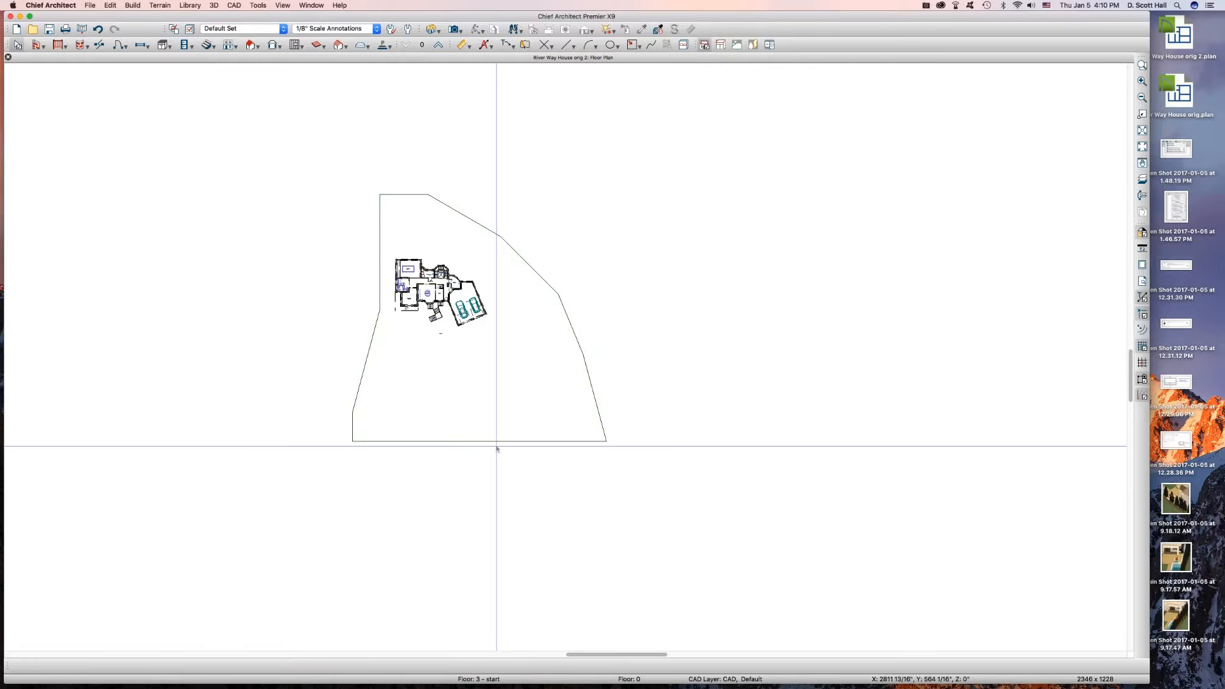
- Check the terrain in a full 3D overview of the house and close that view
{"action": "key", "text": "o"}
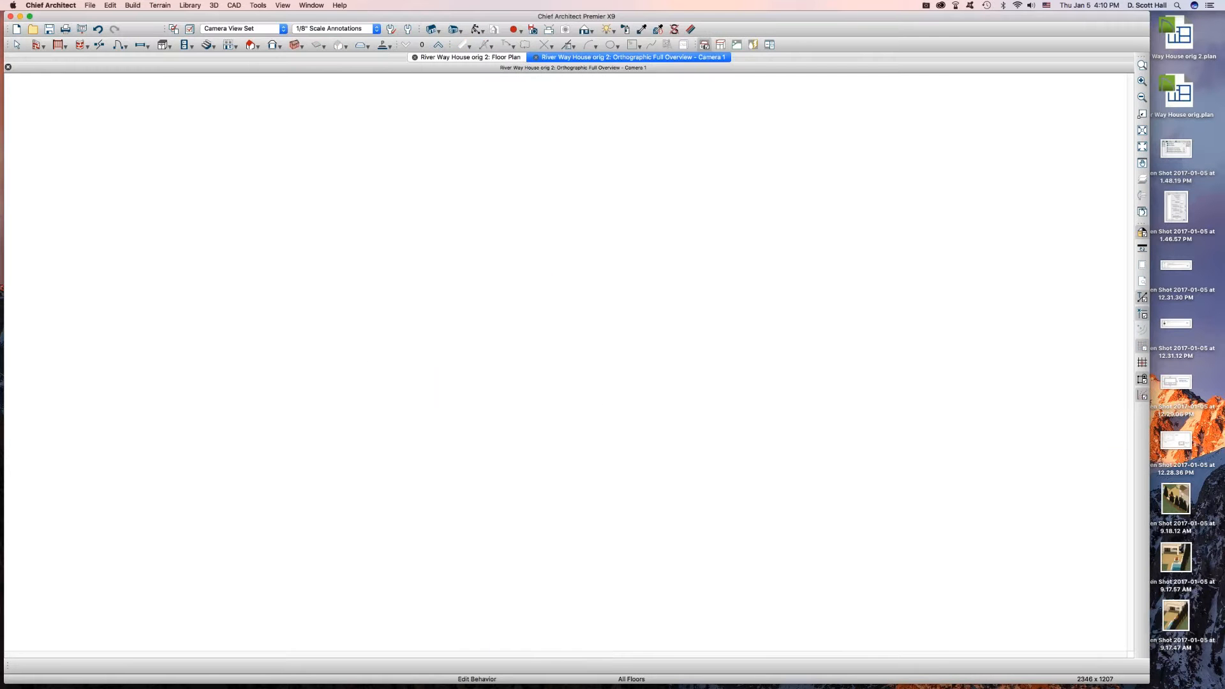
{"action": "left_click_drag", "start_coordinate": [555, 331], "coordinate": [568, 324]}
{"action": "key", "text": "super+w"}
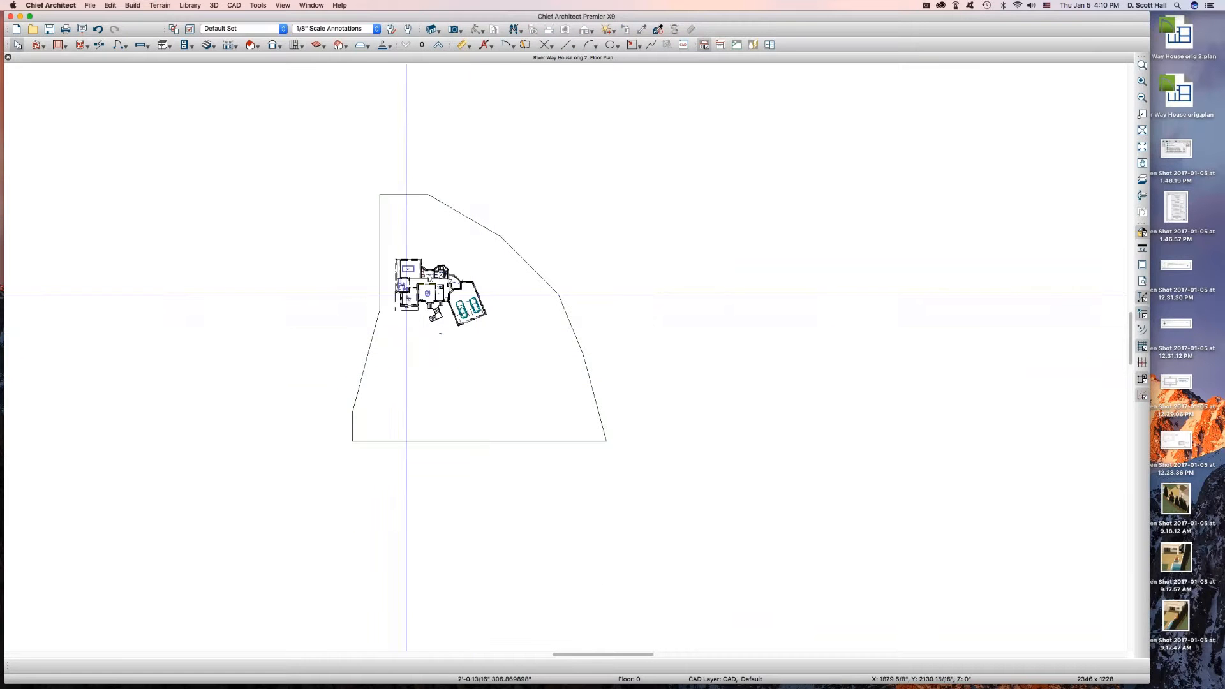
- Inspect Floor 0 and its terrain in a floor overview, orbiting around the chimney side and selecting the terrain
{"action": "scroll", "coordinate": [392, 280], "scroll_direction": "up", "scroll_amount": 2}
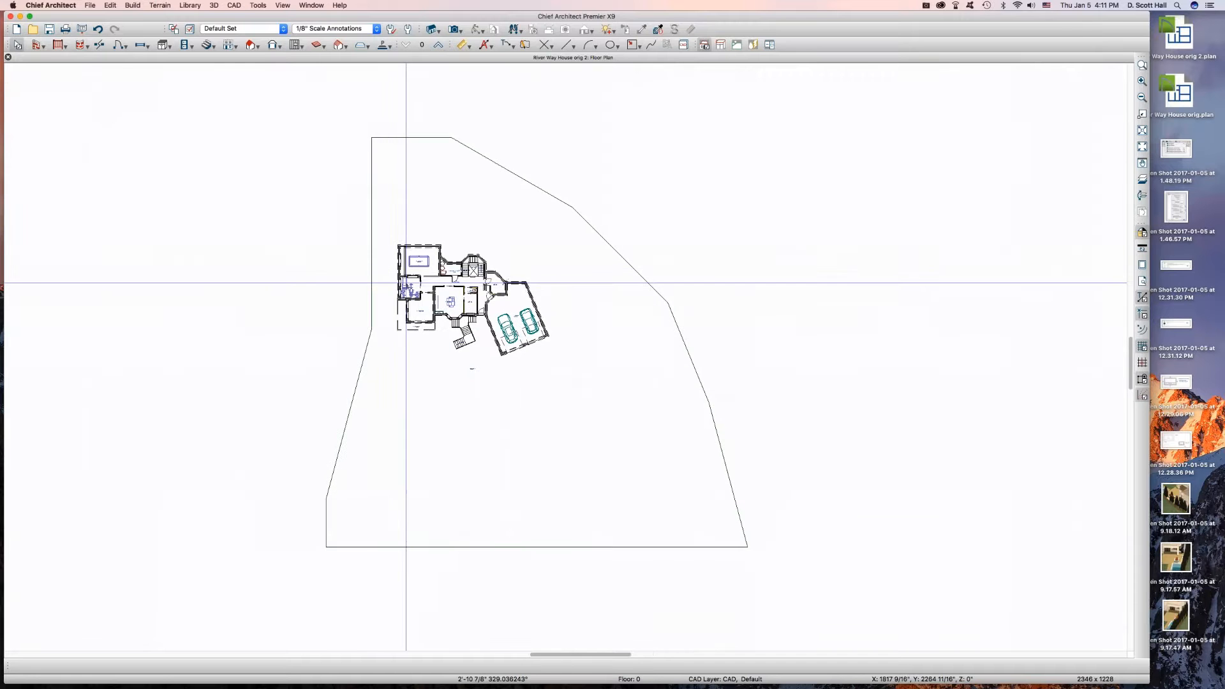
{"action": "key", "text": "shift+o"}
{"action": "left_click_drag", "start_coordinate": [465, 395], "coordinate": [595, 403]}
{"action": "scroll", "coordinate": [317, 440], "scroll_direction": "up", "scroll_amount": 4}
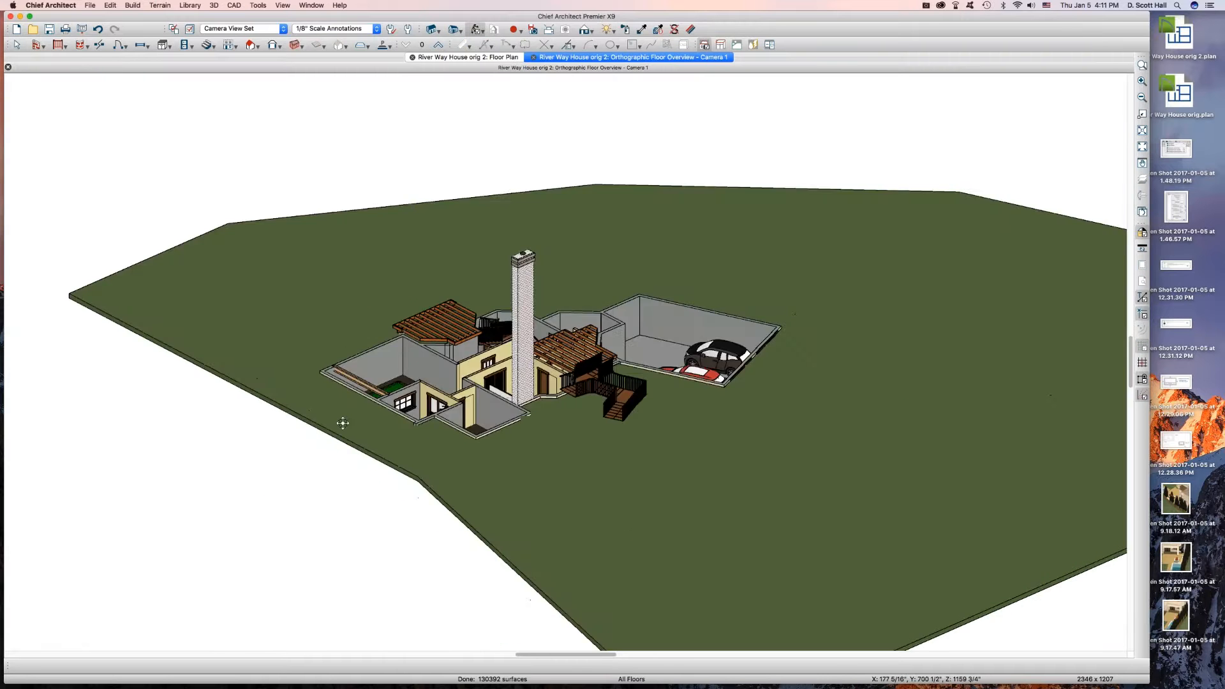
{"action": "left_click_drag", "start_coordinate": [434, 428], "coordinate": [438, 451]}
{"action": "scroll", "coordinate": [415, 345], "scroll_direction": "down", "scroll_amount": 2}
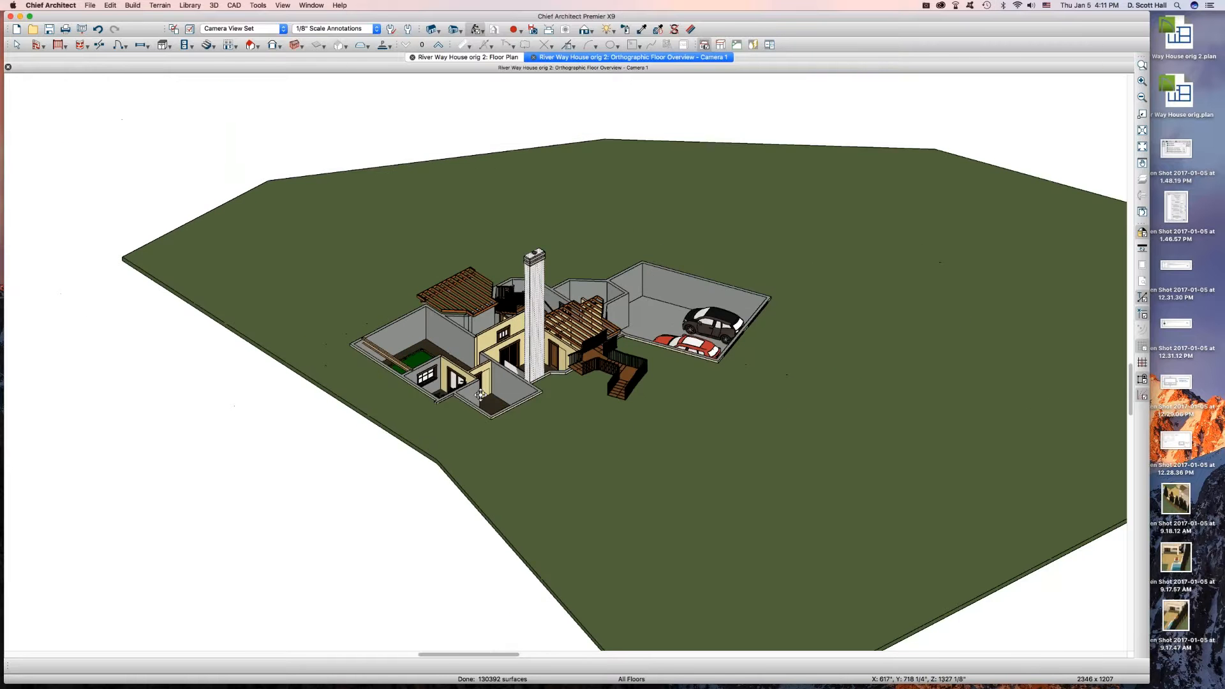
{"action": "left_click_drag", "start_coordinate": [477, 377], "coordinate": [480, 398]}
{"action": "key", "text": "space"}
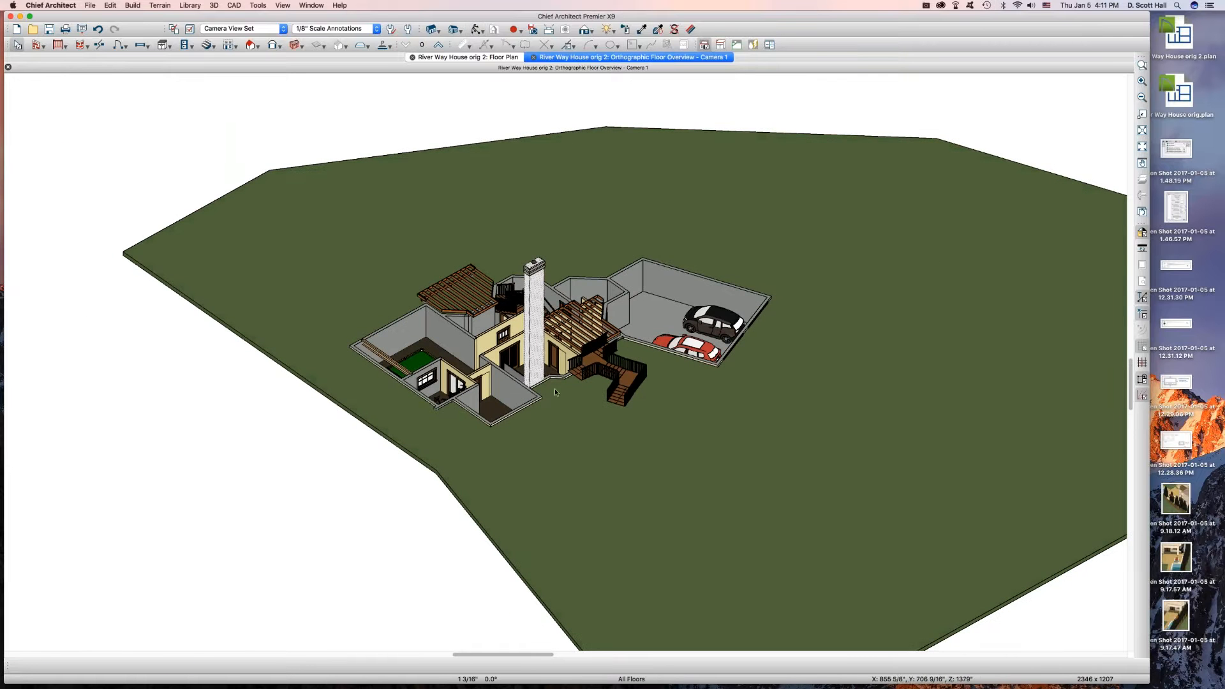
{"action": "left_click", "coordinate": [588, 425]}
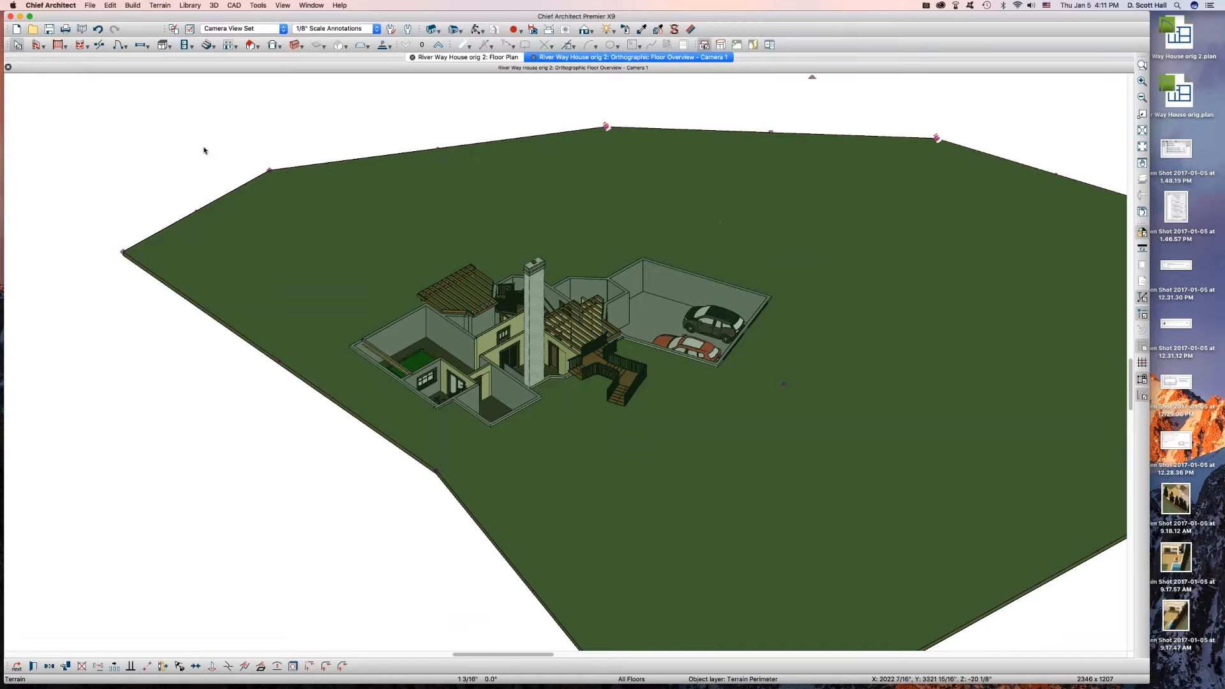
- Open the recent plan River Way House orig.plan alongside the copy
{"action": "left_click", "coordinate": [89, 5]}
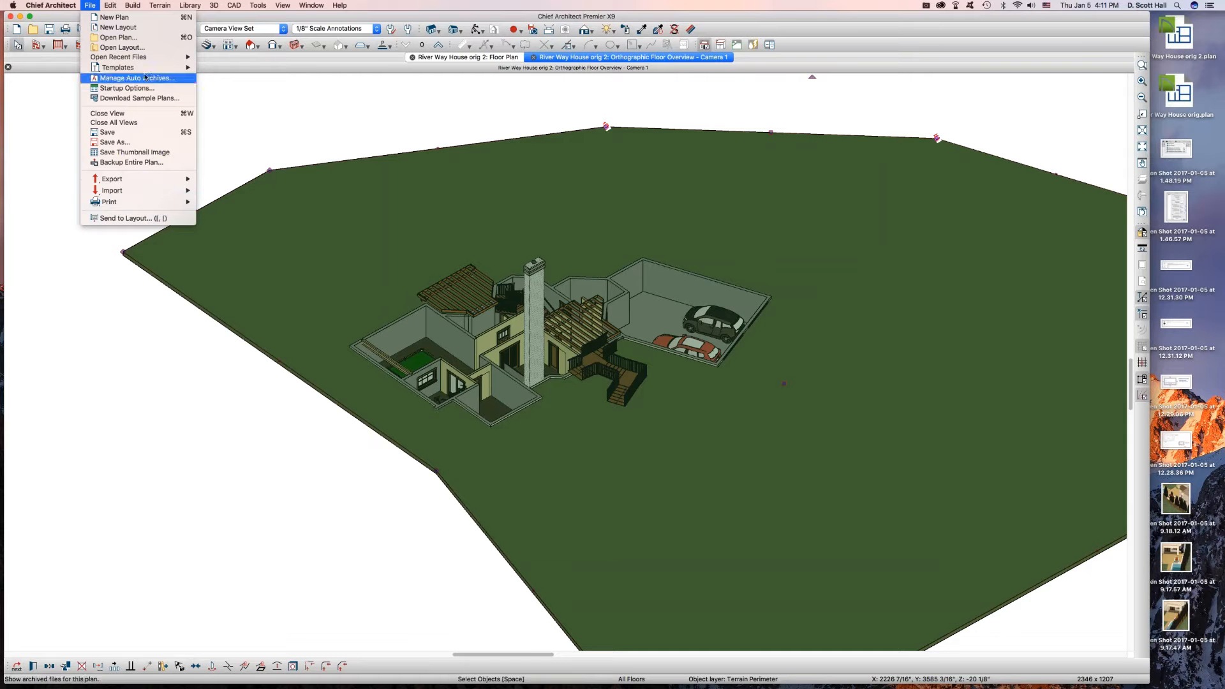
{"action": "mouse_move", "coordinate": [128, 57]}
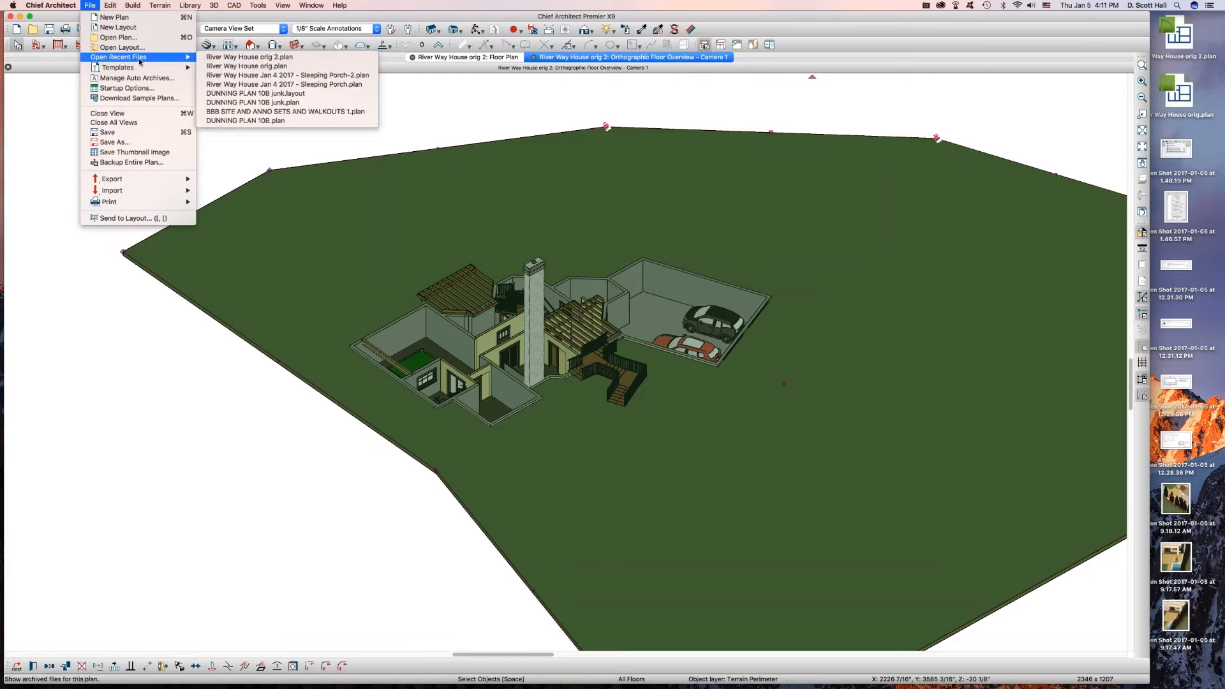
{"action": "left_click", "coordinate": [255, 66]}
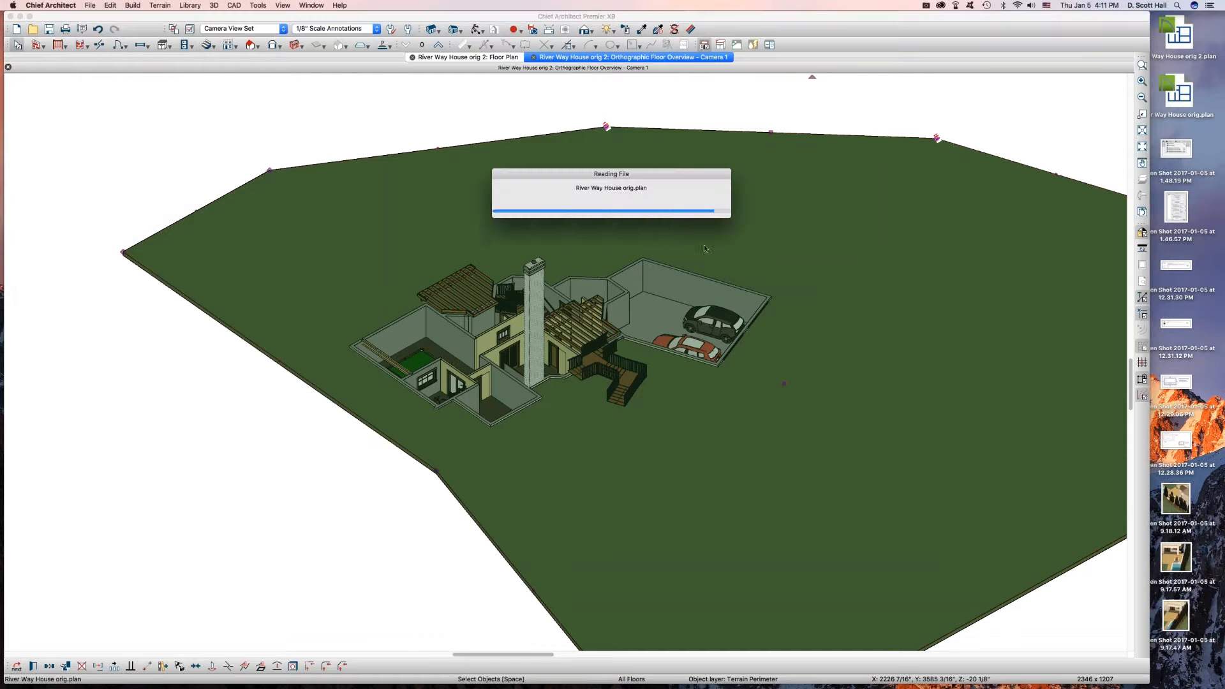
{"action": "left_click", "coordinate": [635, 418]}
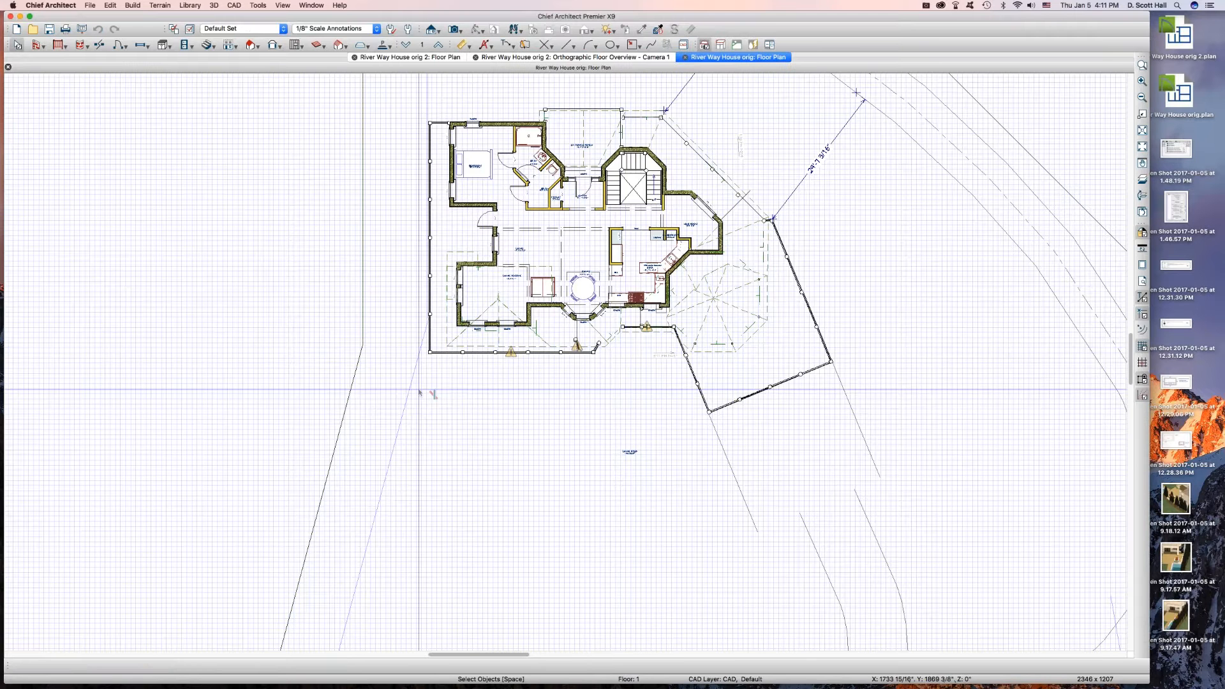
- Copy the curved driveway, garage apron and road from Floor 1 of River Way House orig in place onto Floor 0 of River Way House orig 2
{"action": "scroll", "coordinate": [432, 394], "scroll_direction": "down", "scroll_amount": 2}
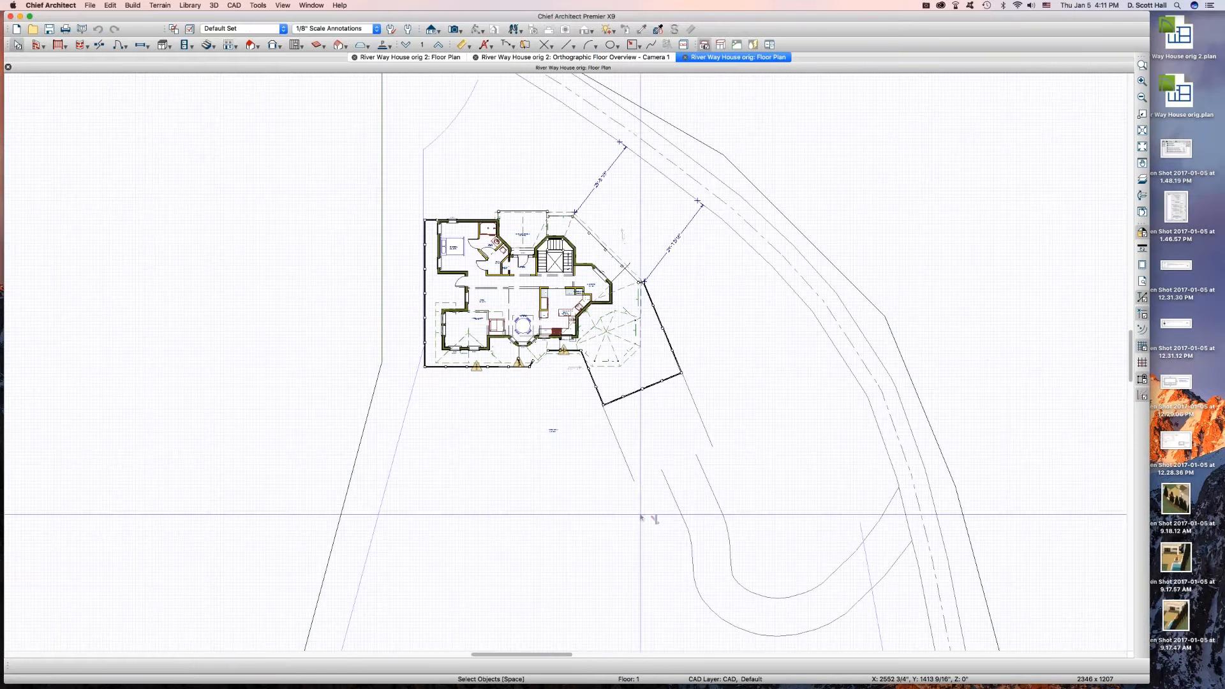
{"action": "left_click", "coordinate": [680, 466]}
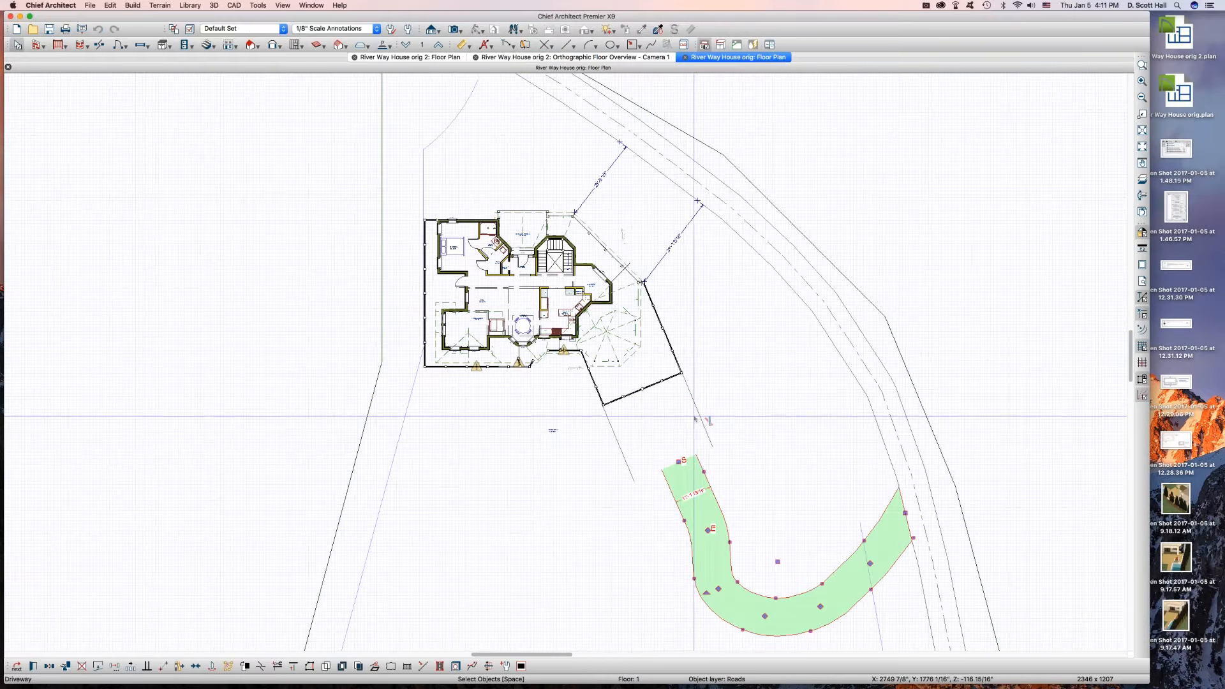
{"action": "left_click", "coordinate": [697, 417], "text": "shift"}
{"action": "left_click", "coordinate": [805, 288], "text": "shift"}
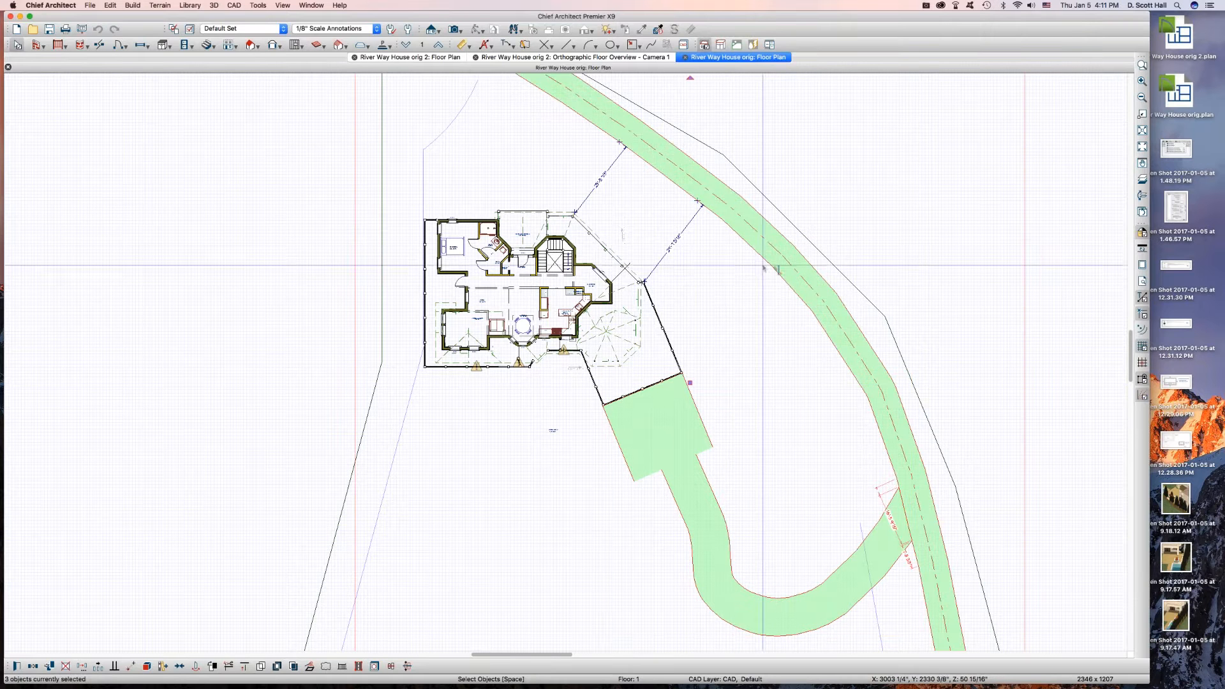
{"action": "left_click", "coordinate": [440, 56]}
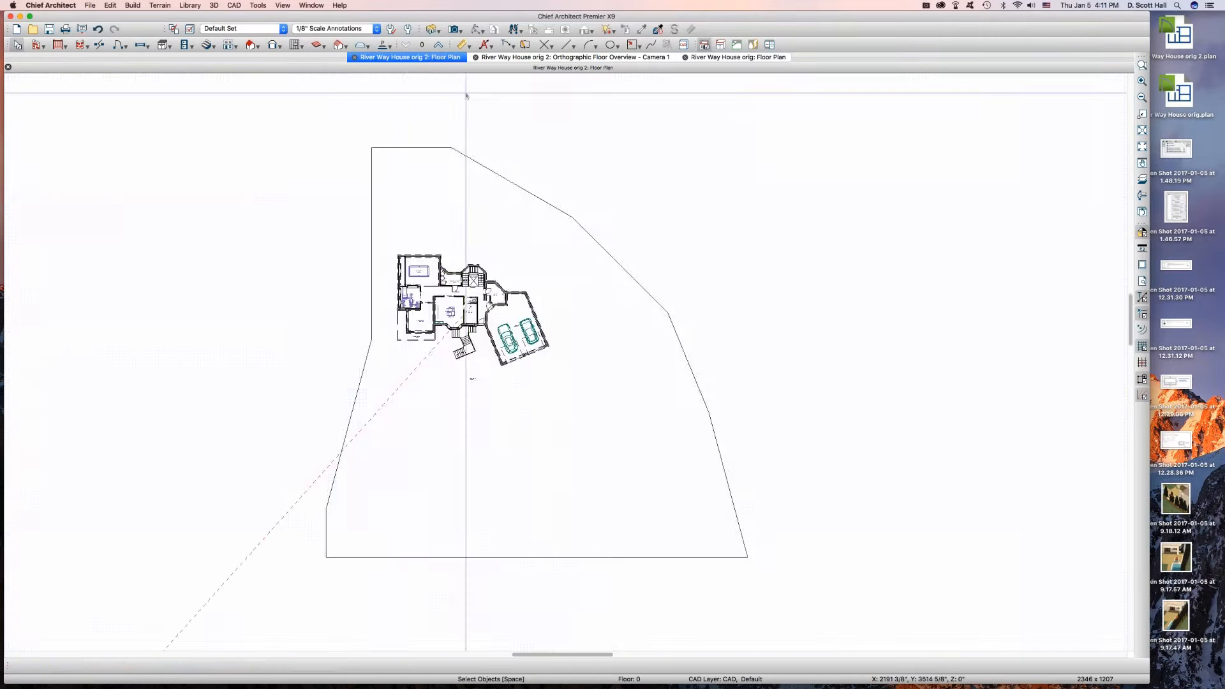
{"action": "scroll", "coordinate": [466, 185], "scroll_direction": "down", "scroll_amount": 5}
{"action": "scroll", "coordinate": [471, 216], "scroll_direction": "up", "scroll_amount": 3}
{"action": "left_click", "coordinate": [471, 225]}
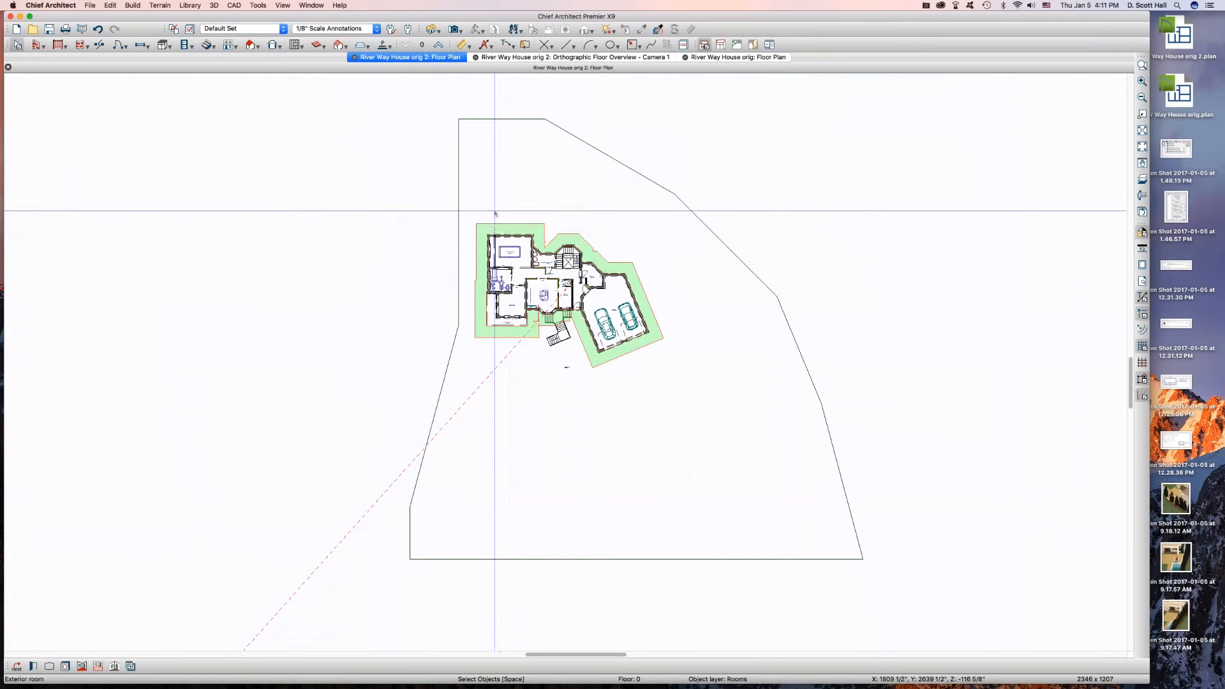
{"action": "key", "text": "super+alt+v"}
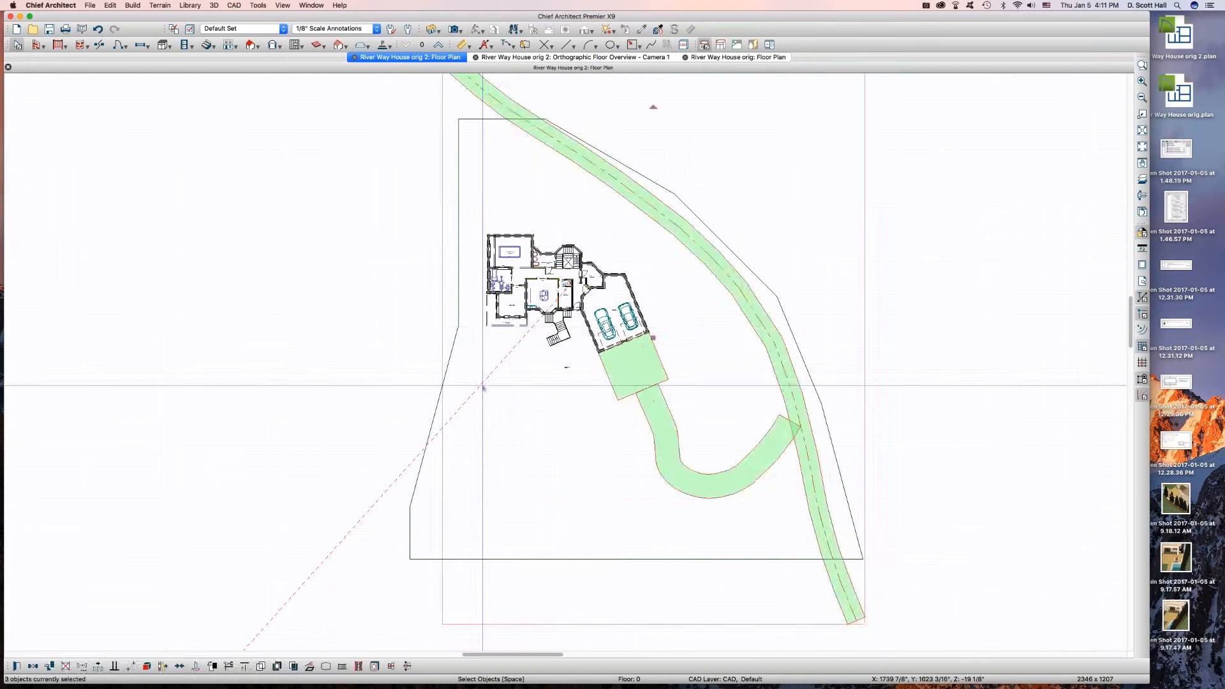
{"action": "key", "text": "Escape"}
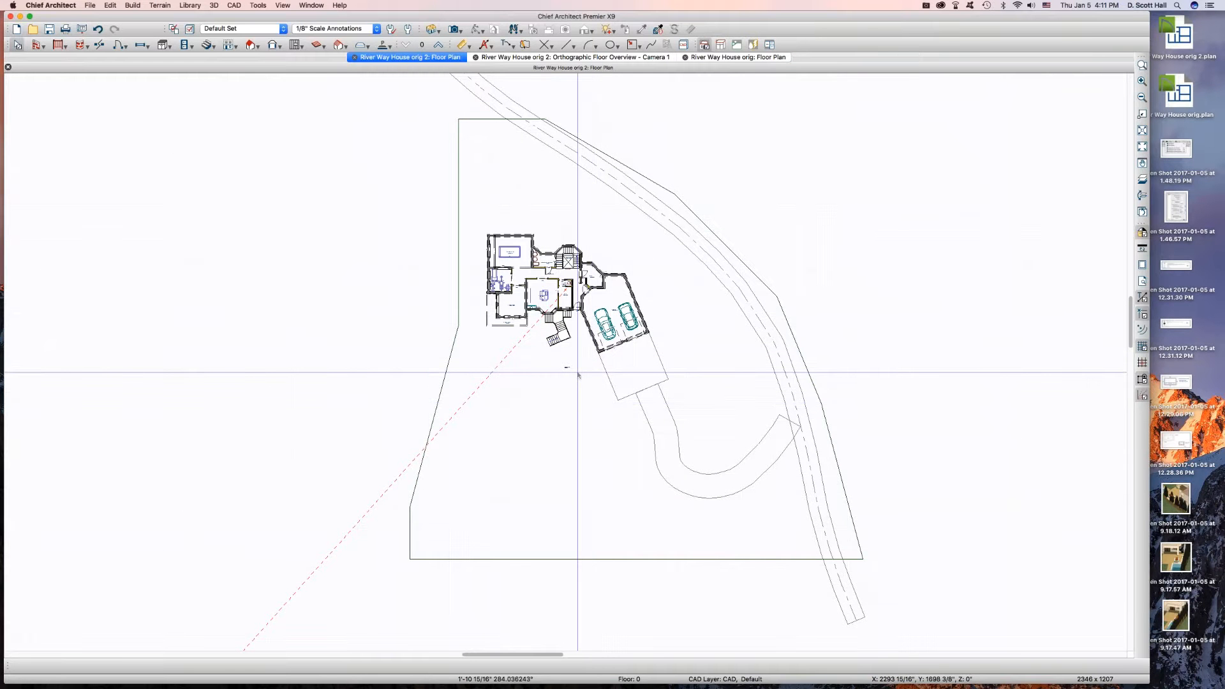
- Open another floor overview of Floor 0 and orbit it to examine the driveway and road on the terrain
{"action": "key", "text": "shift+o"}
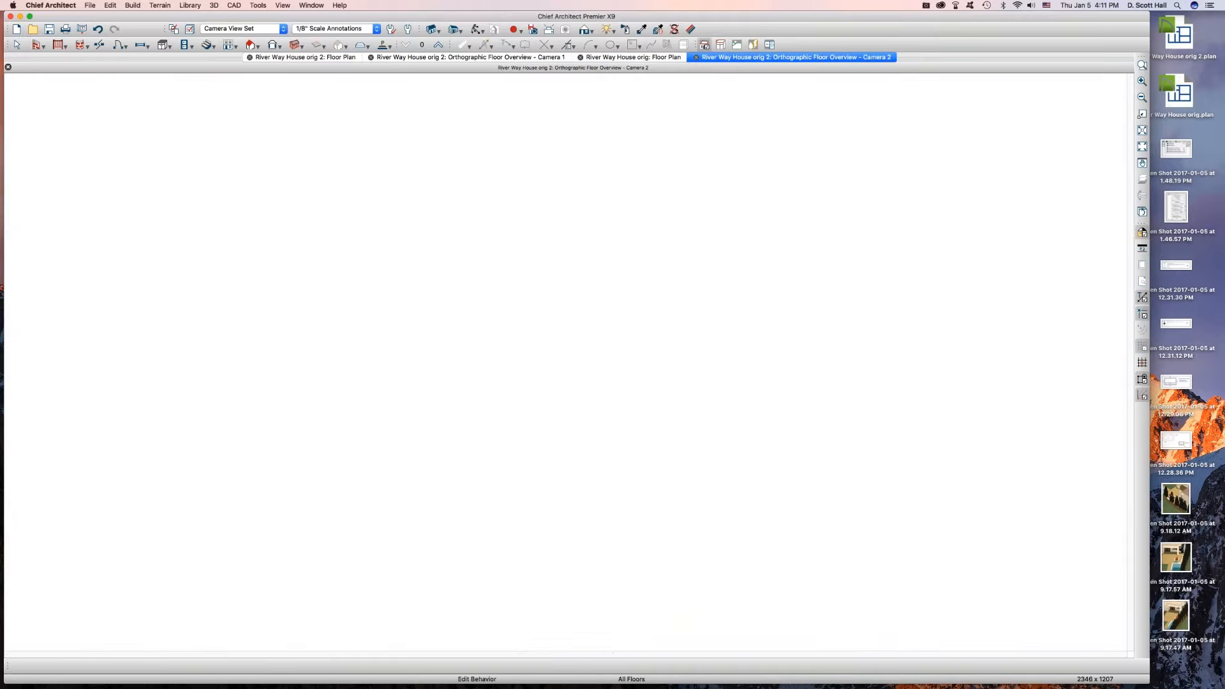
{"action": "left_click_drag", "start_coordinate": [485, 368], "coordinate": [625, 358]}
{"action": "key", "text": "space"}
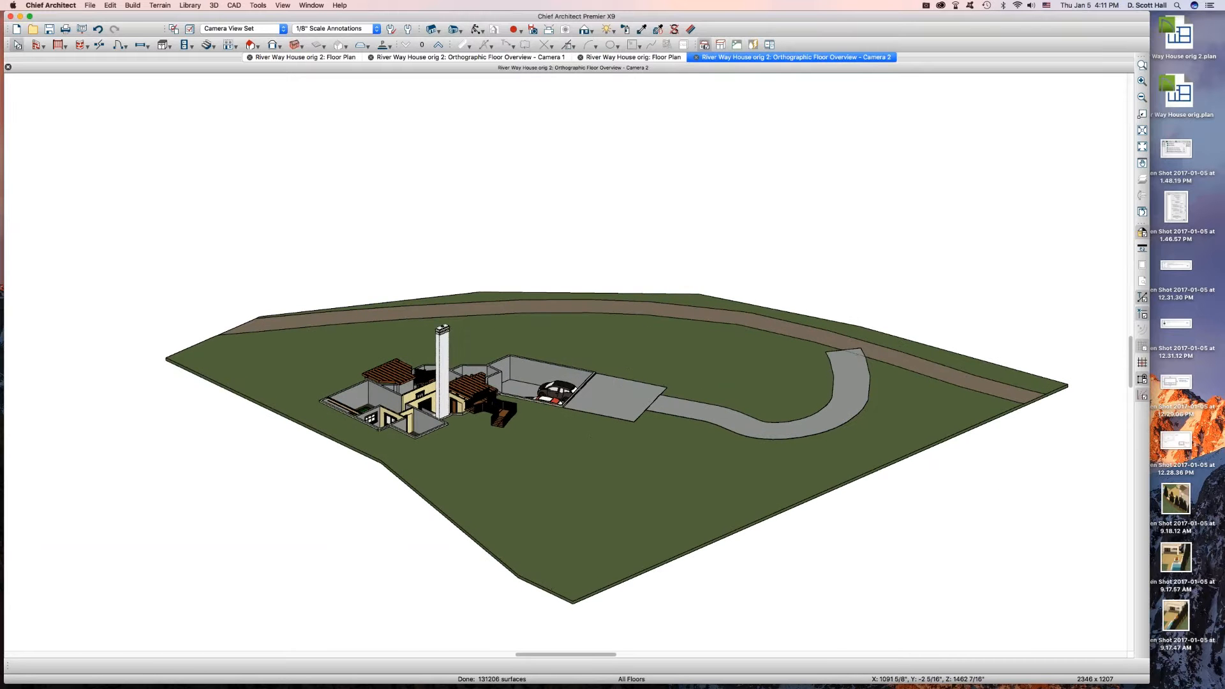
- Tile the open views and close the Camera 1 floor overview of River Way House orig 2
{"action": "key", "text": "shift+t"}
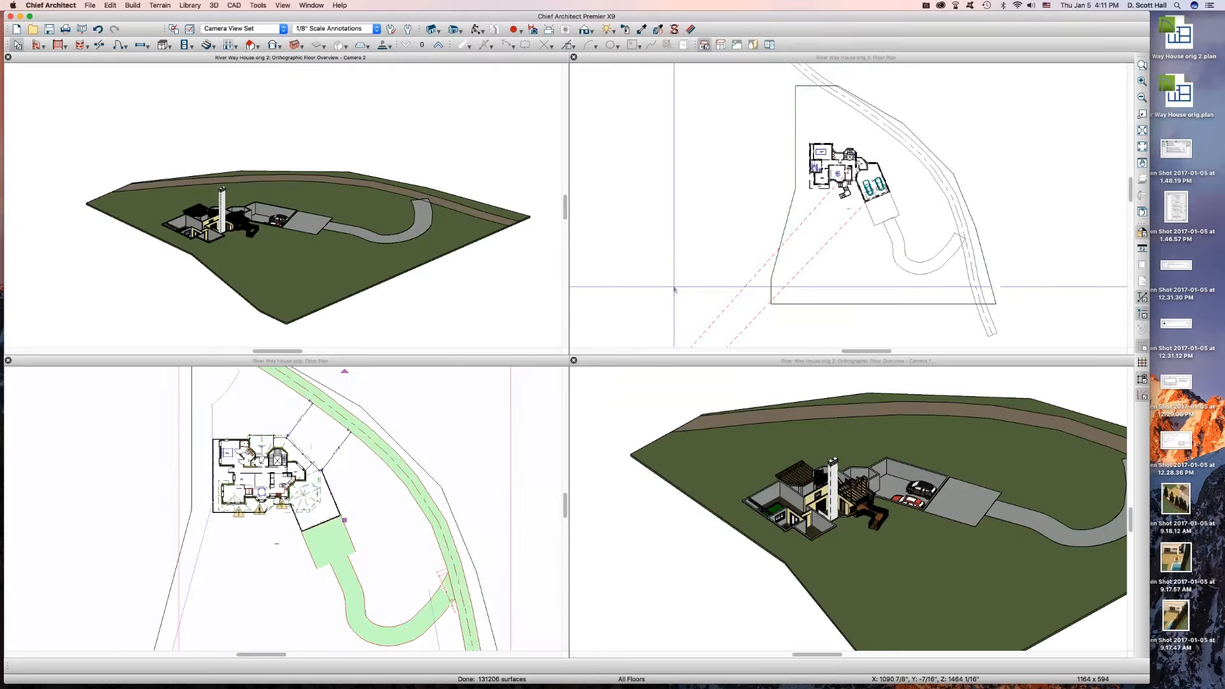
{"action": "key", "text": "super+w"}
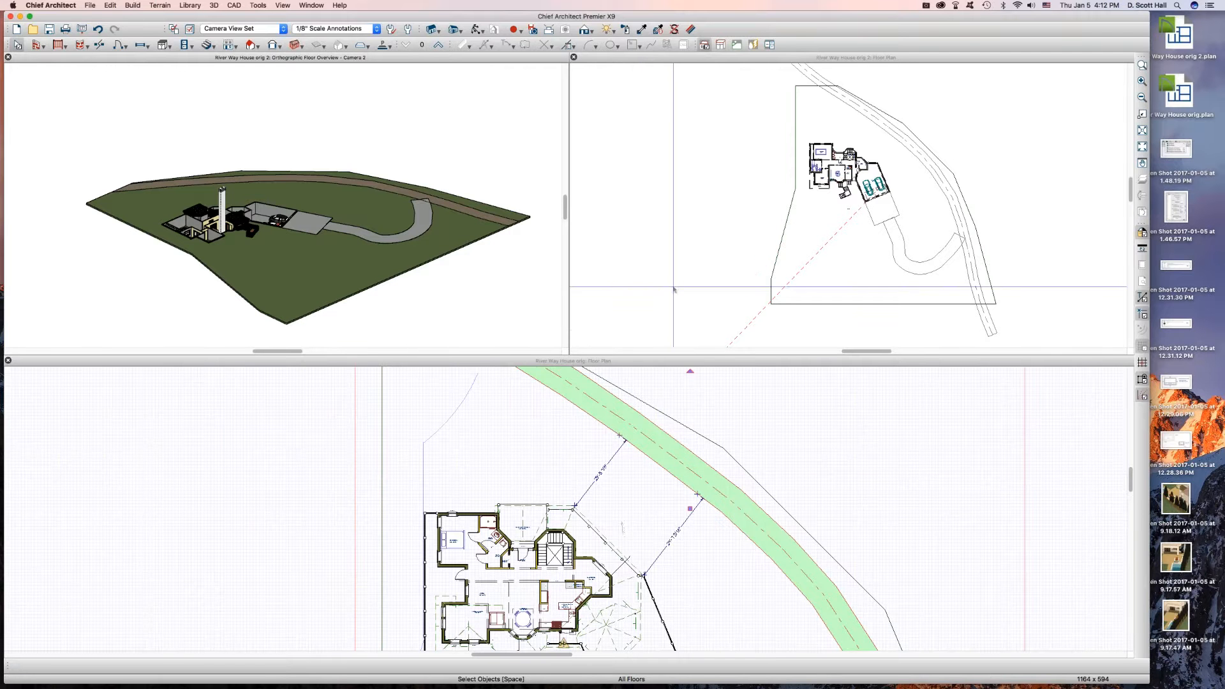
{"action": "left_click", "coordinate": [626, 180]}
{"action": "scroll", "coordinate": [626, 180], "scroll_direction": "down", "scroll_amount": 2}
- Inspect the specification of the open polyline inside the lower lot boundary in the River Way House orig floor plan
{"action": "scroll", "coordinate": [531, 509], "scroll_direction": "down", "scroll_amount": 6}
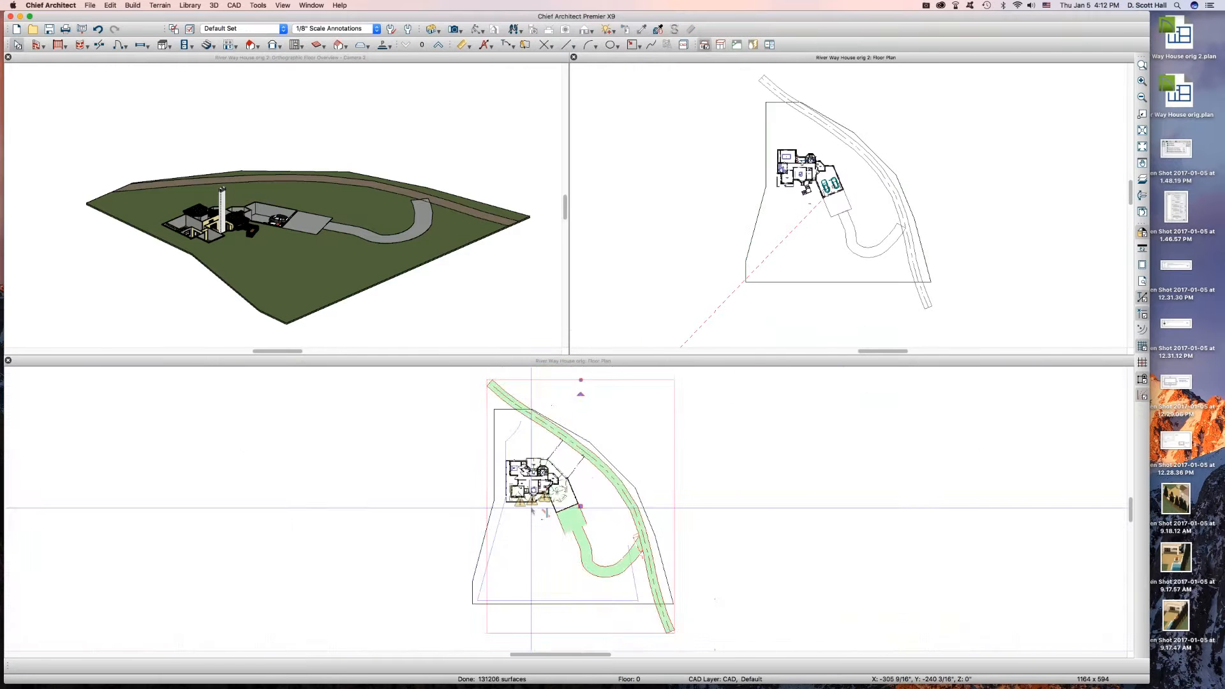
{"action": "scroll", "coordinate": [533, 510], "scroll_direction": "up", "scroll_amount": 5}
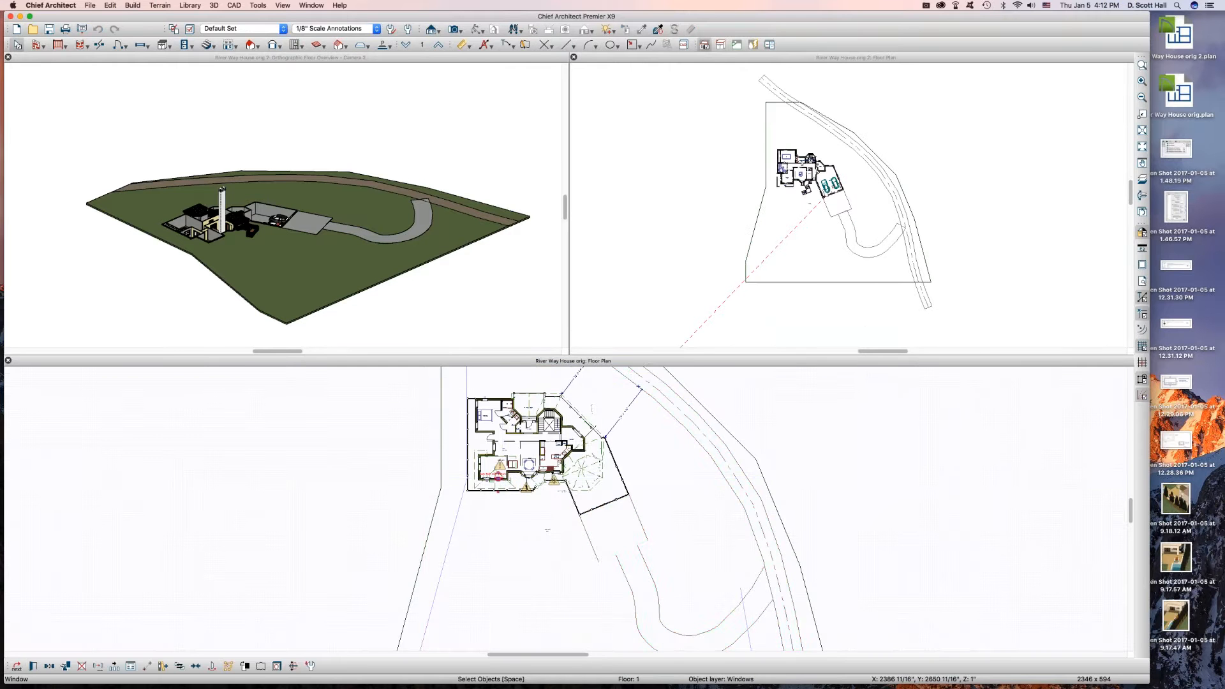
{"action": "scroll", "coordinate": [325, 568], "scroll_direction": "down", "scroll_amount": 5}
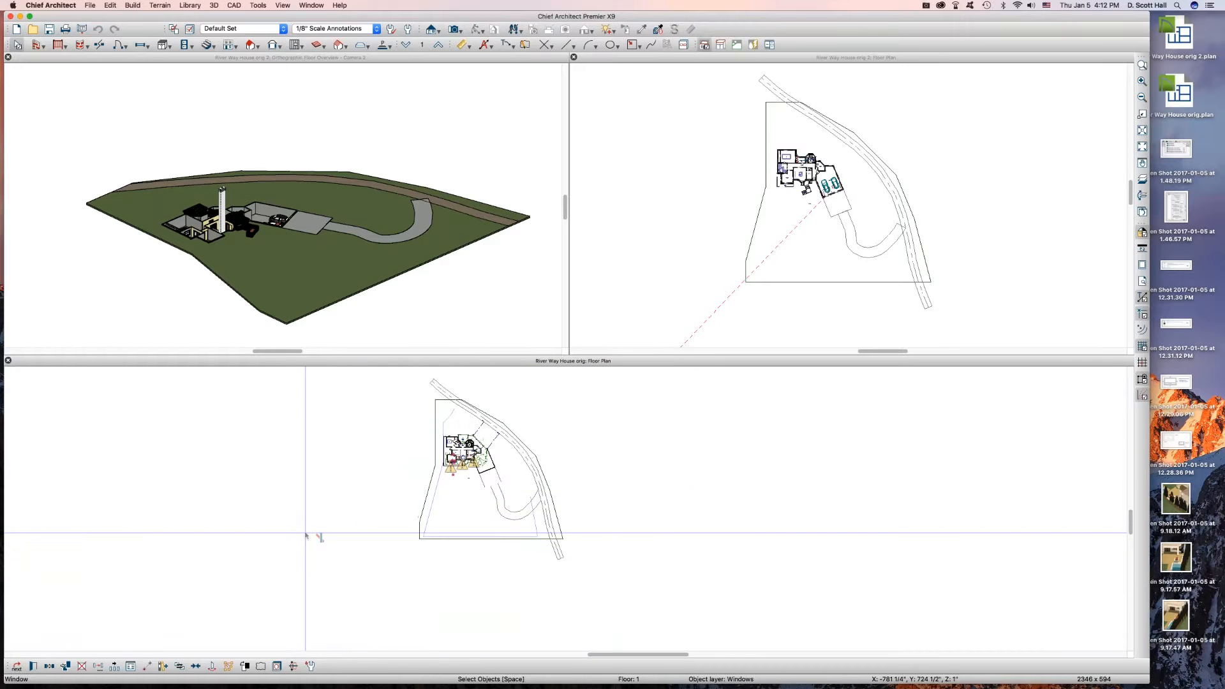
{"action": "scroll", "coordinate": [408, 508], "scroll_direction": "up", "scroll_amount": 2}
{"action": "left_click", "coordinate": [457, 478]}
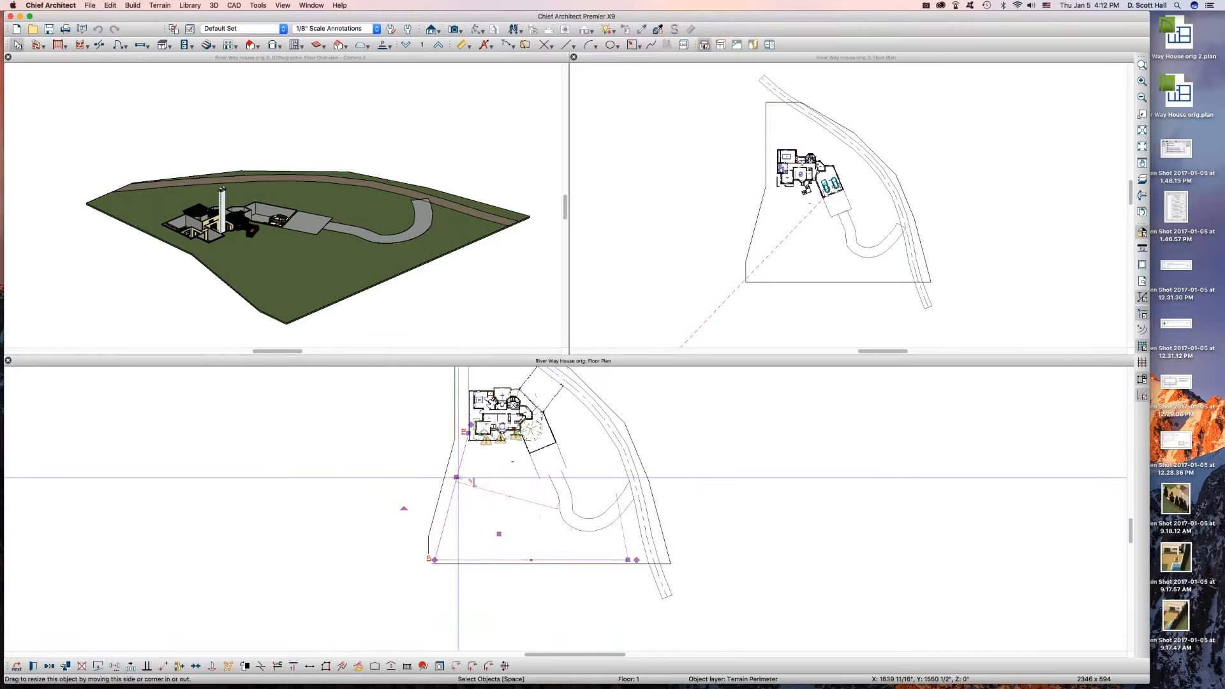
{"action": "scroll", "coordinate": [449, 491], "scroll_direction": "up", "scroll_amount": 3}
{"action": "scroll", "coordinate": [446, 495], "scroll_direction": "down", "scroll_amount": 2}
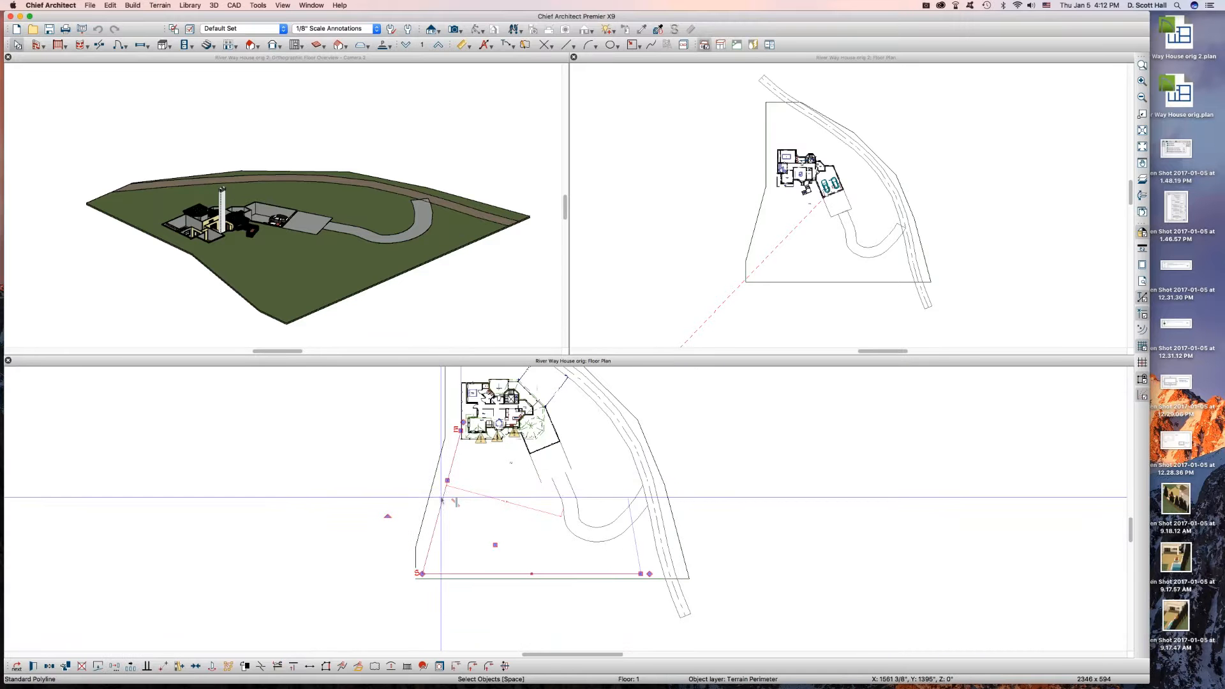
{"action": "key", "text": "super+e"}
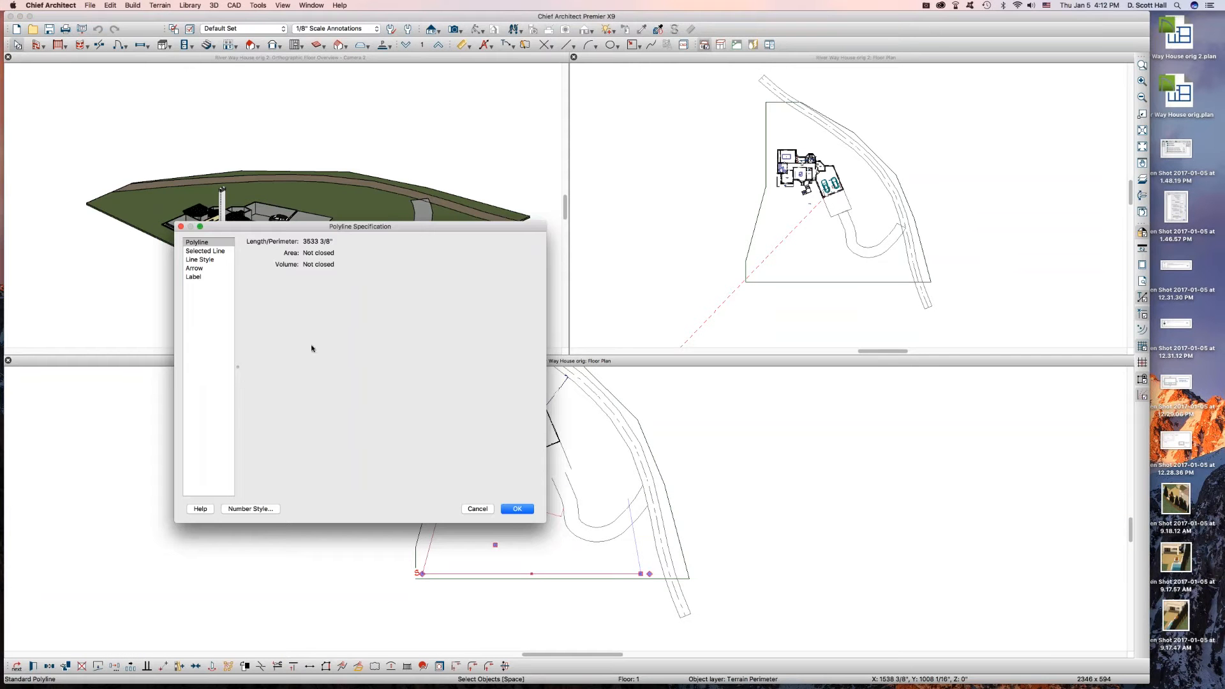
{"action": "left_click", "coordinate": [477, 509]}
- Check the building pad settings in the terrain perimeter's specification in River Way House orig
{"action": "left_click", "coordinate": [429, 501]}
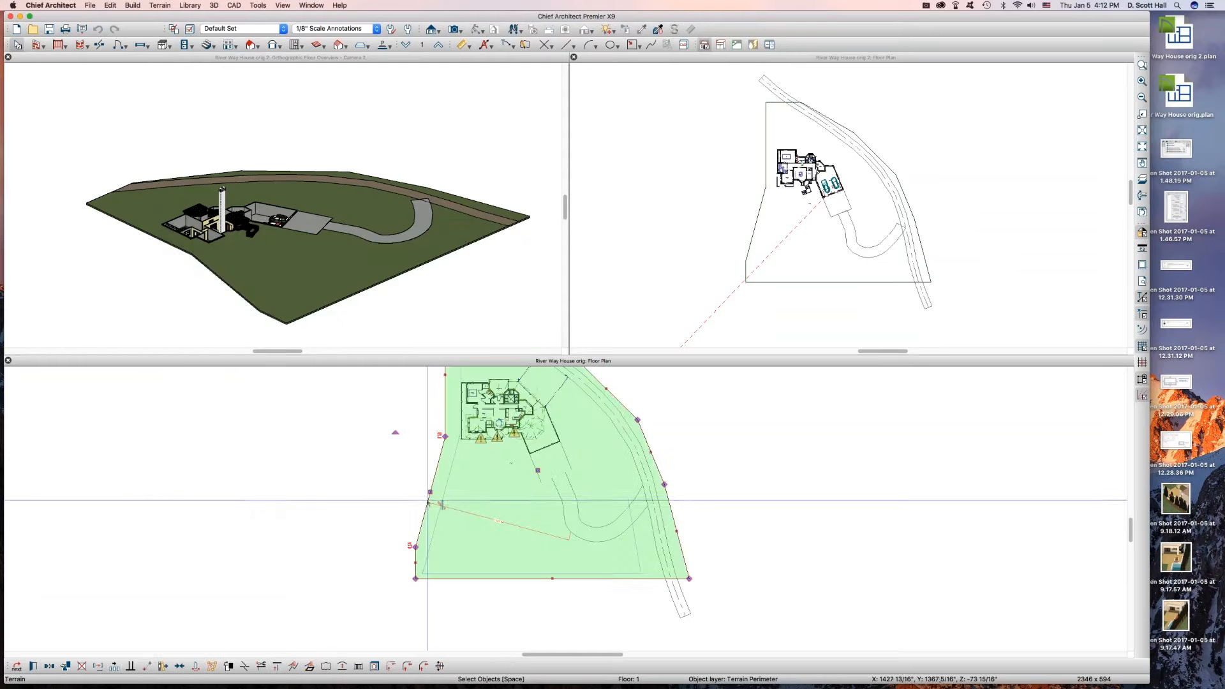
{"action": "key", "text": "super+e"}
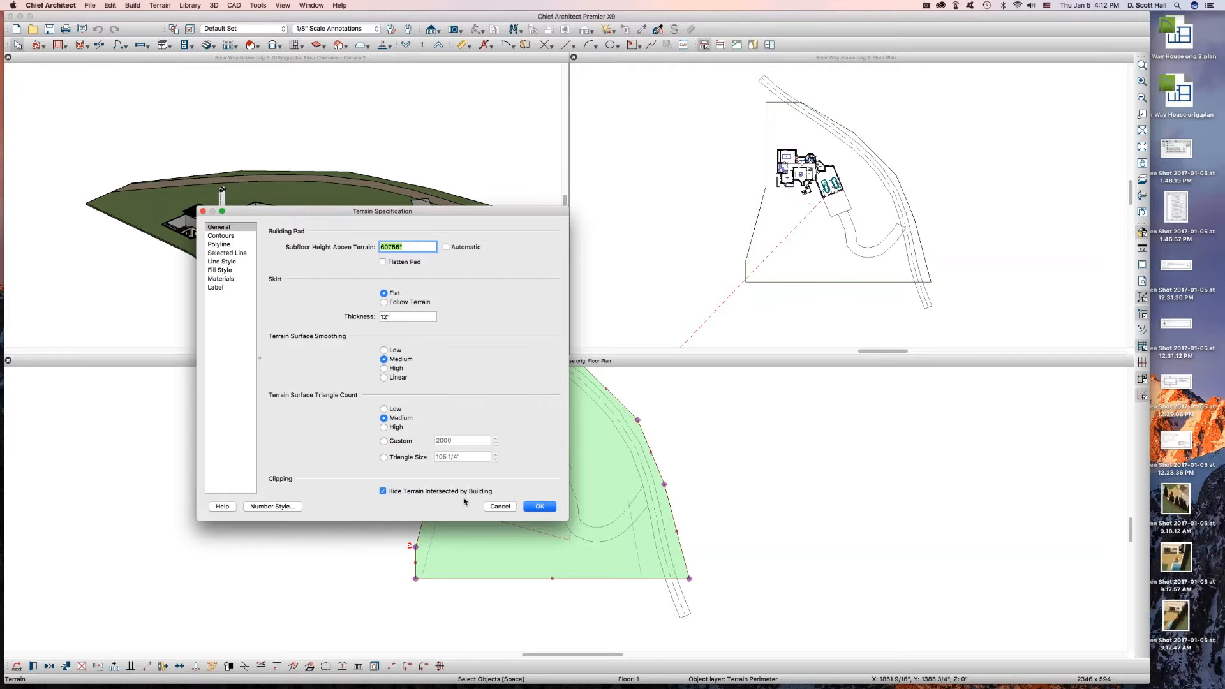
{"action": "key", "text": "Return"}
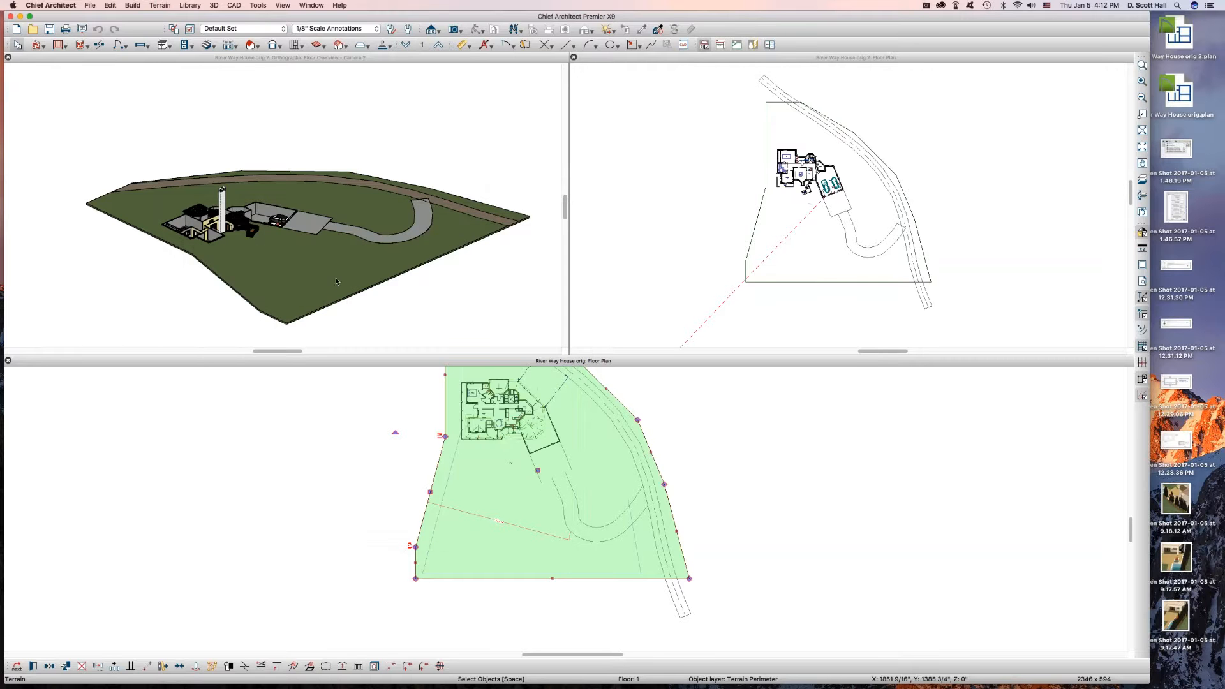
- Turn off the automatic subfloor height for the terrain in River Way House orig 2 and set Subfloor Height Above Terrain to 60756"
{"action": "left_click", "coordinate": [289, 259]}
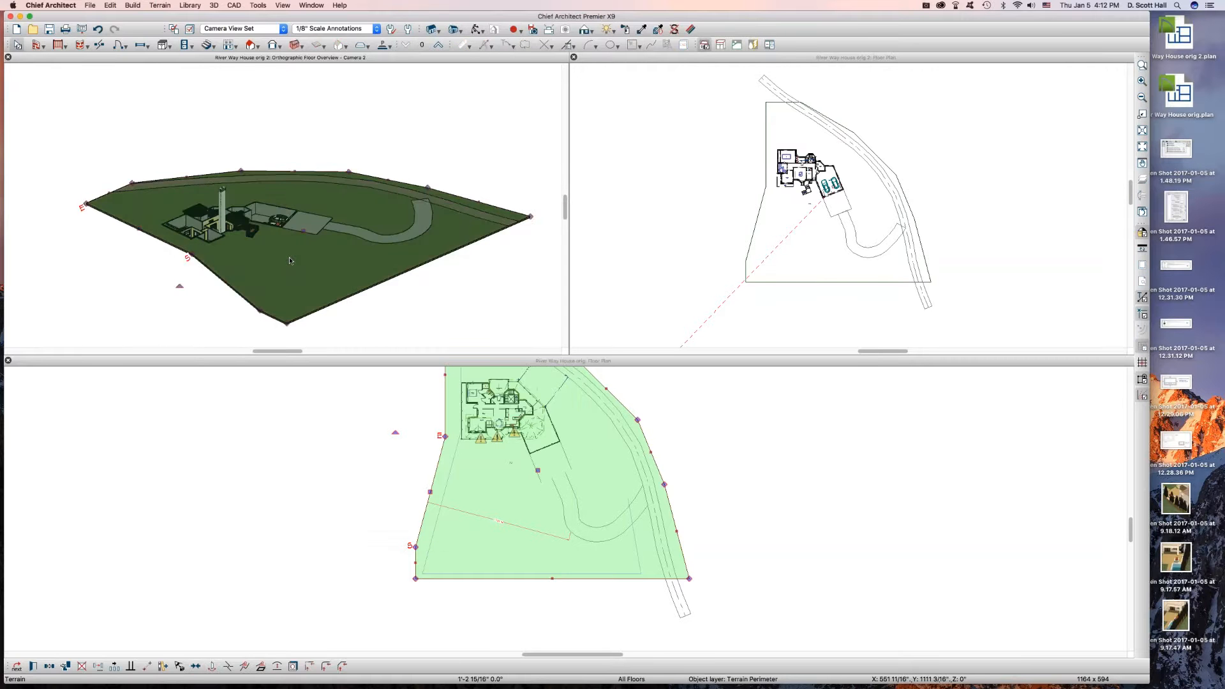
{"action": "double_click", "coordinate": [289, 260]}
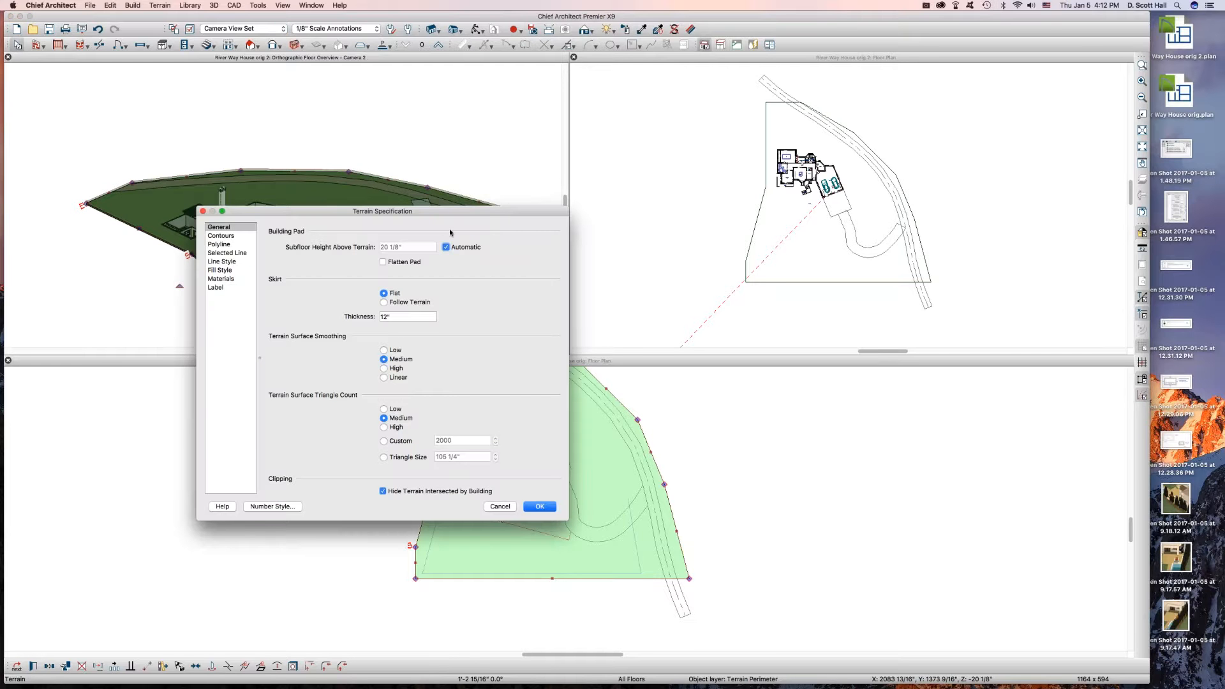
{"action": "left_click", "coordinate": [445, 247]}
{"action": "type", "text": "60756'"}
{"action": "key", "text": "Return"}
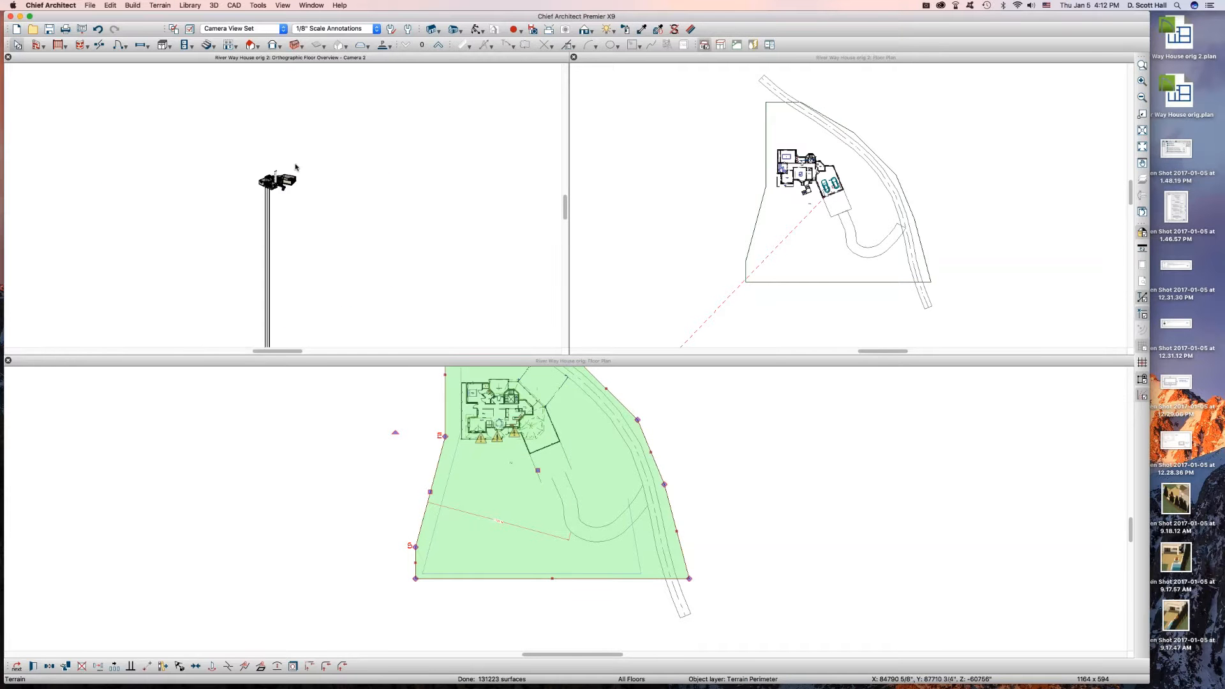
{"action": "scroll", "coordinate": [290, 166], "scroll_direction": "down", "scroll_amount": 5}
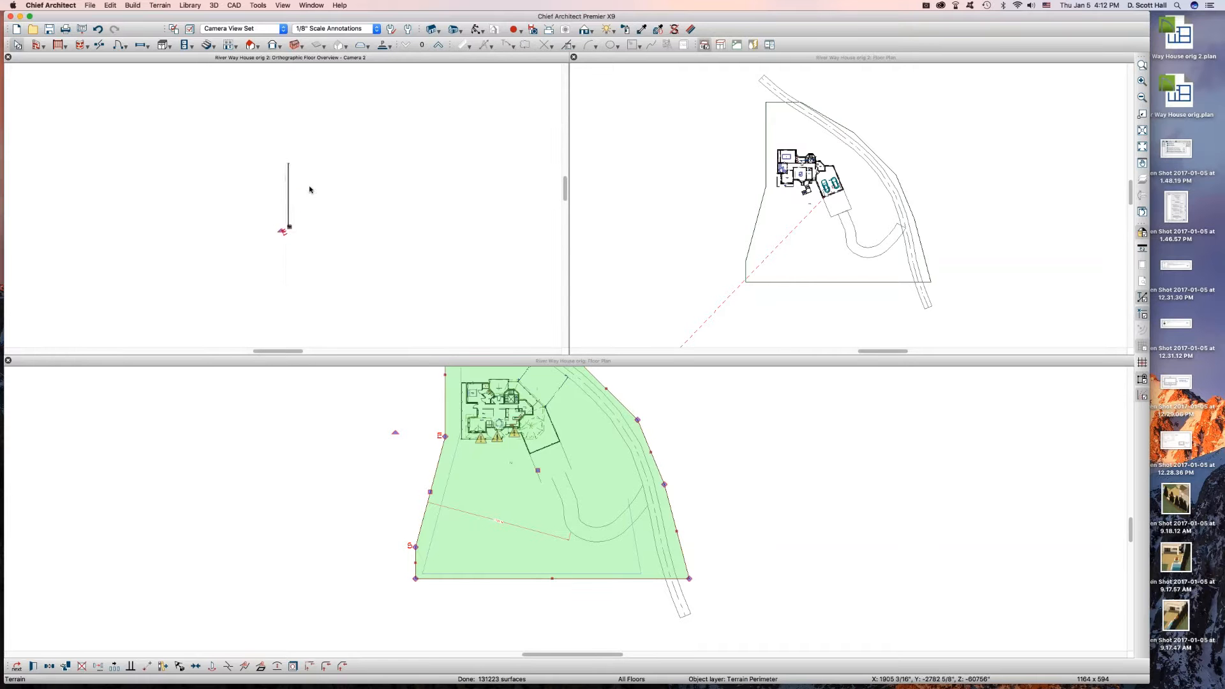
{"action": "scroll", "coordinate": [286, 227], "scroll_direction": "up", "scroll_amount": 5}
{"action": "scroll", "coordinate": [286, 227], "scroll_direction": "down", "scroll_amount": 5}
{"action": "scroll", "coordinate": [300, 288], "scroll_direction": "up", "scroll_amount": 3}
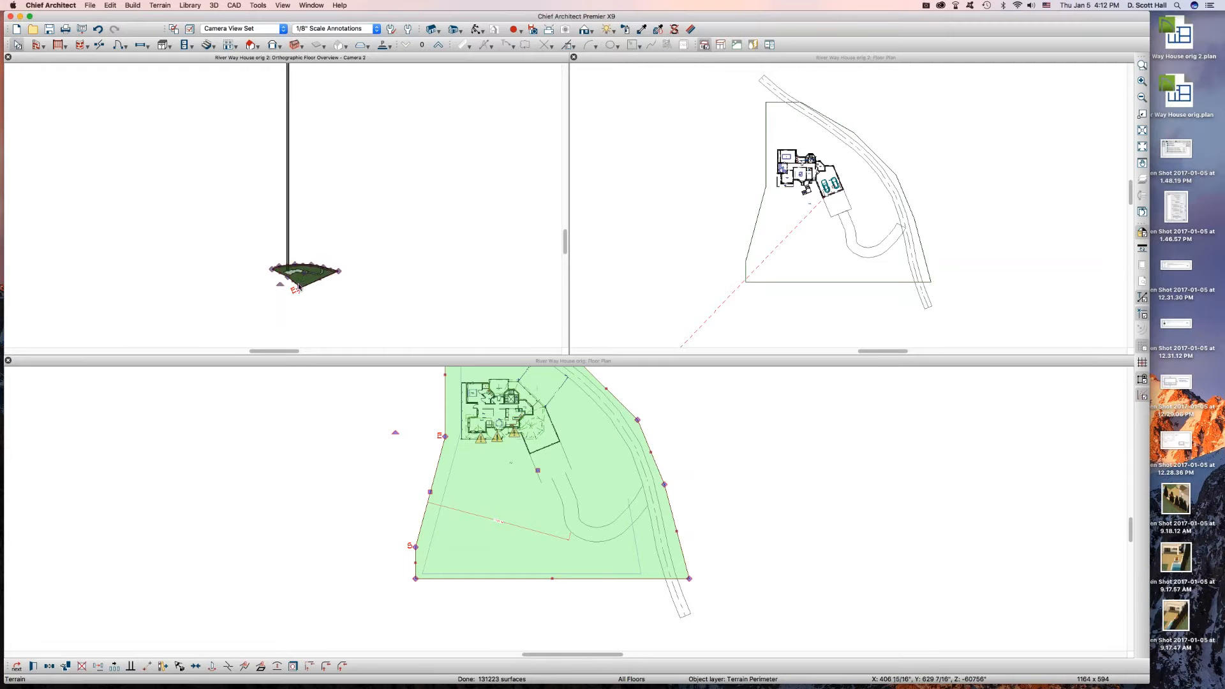
- Recheck the specification of the open polyline below the house in River Way House orig, looking for terrain data
{"action": "left_click", "coordinate": [513, 567]}
{"action": "scroll", "coordinate": [513, 566], "scroll_direction": "down", "scroll_amount": 2}
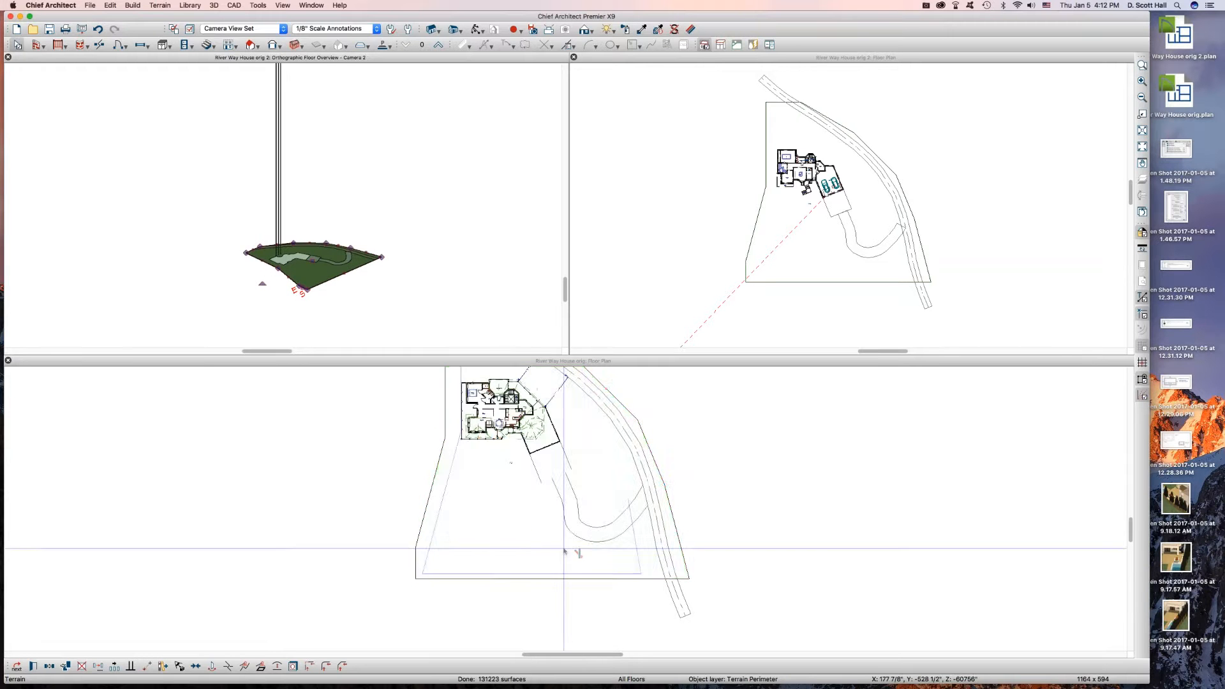
{"action": "scroll", "coordinate": [510, 526], "scroll_direction": "up", "scroll_amount": 2}
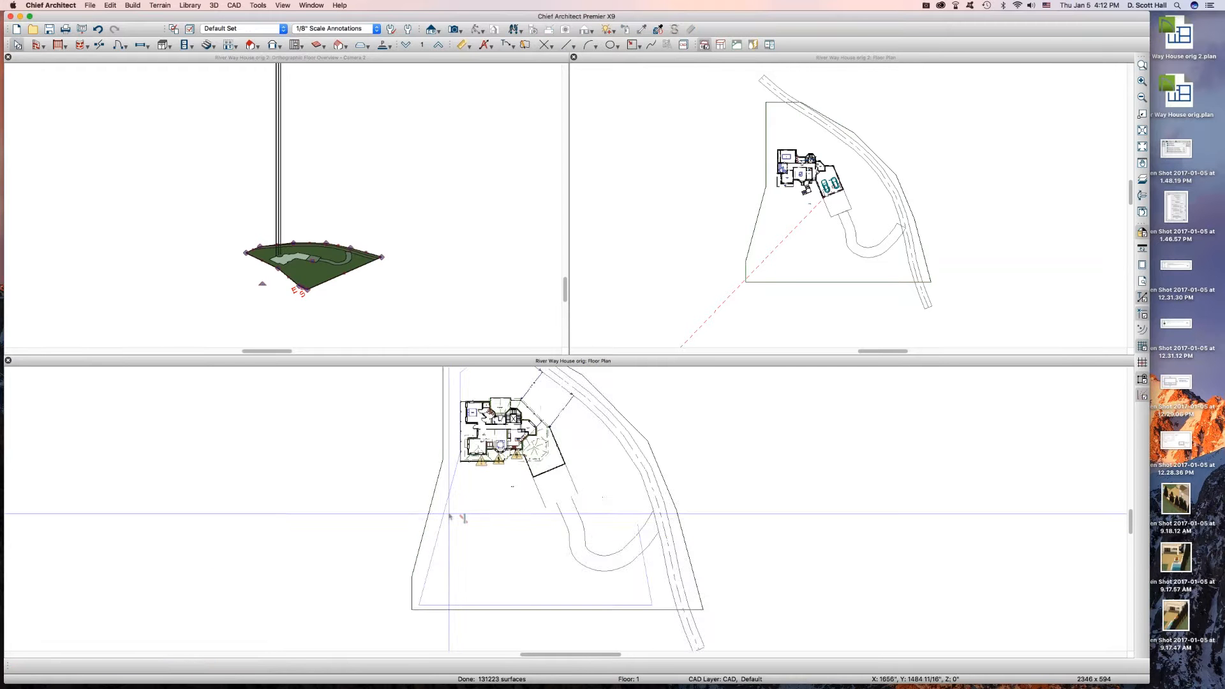
{"action": "left_click", "coordinate": [443, 511]}
{"action": "scroll", "coordinate": [510, 592], "scroll_direction": "down", "scroll_amount": 2}
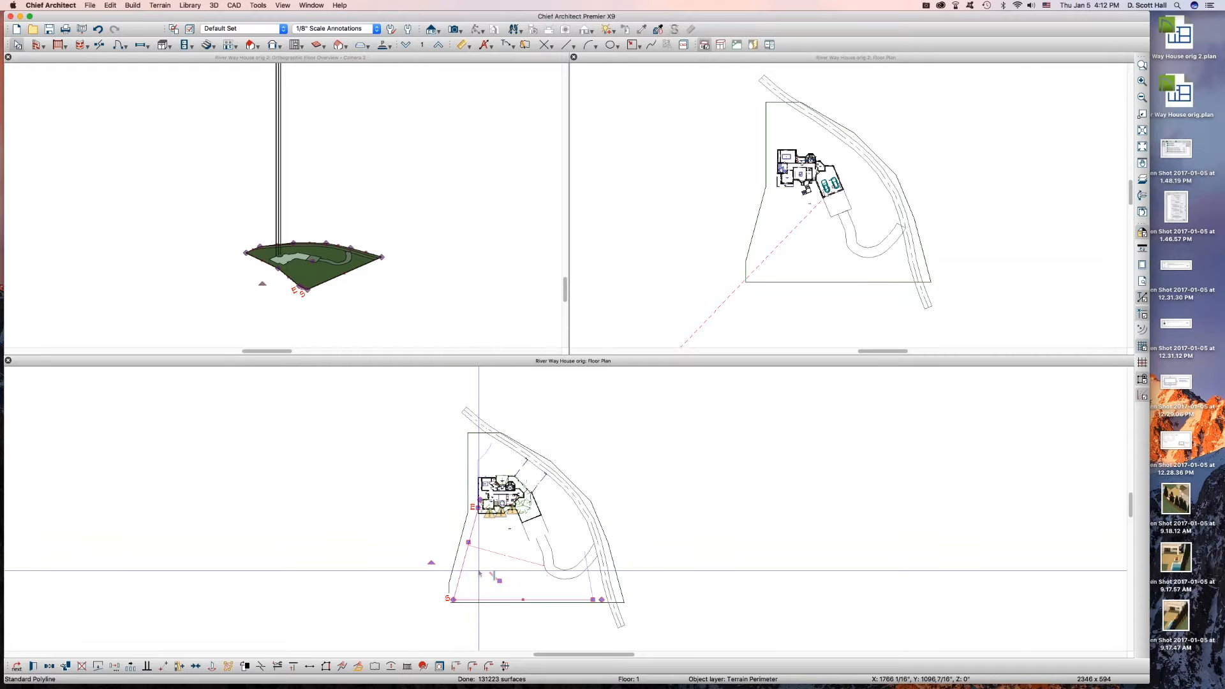
{"action": "left_click", "coordinate": [464, 531]}
{"action": "left_click", "coordinate": [475, 528]}
{"action": "left_click", "coordinate": [473, 525]}
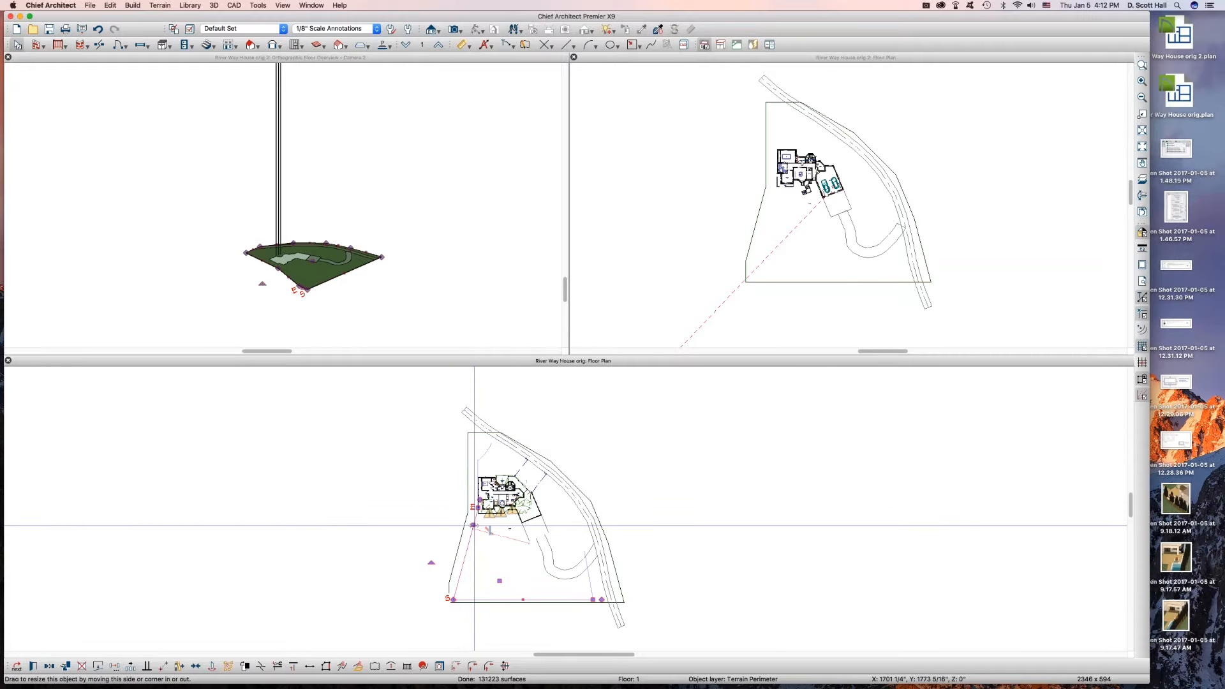
{"action": "double_click", "coordinate": [542, 474]}
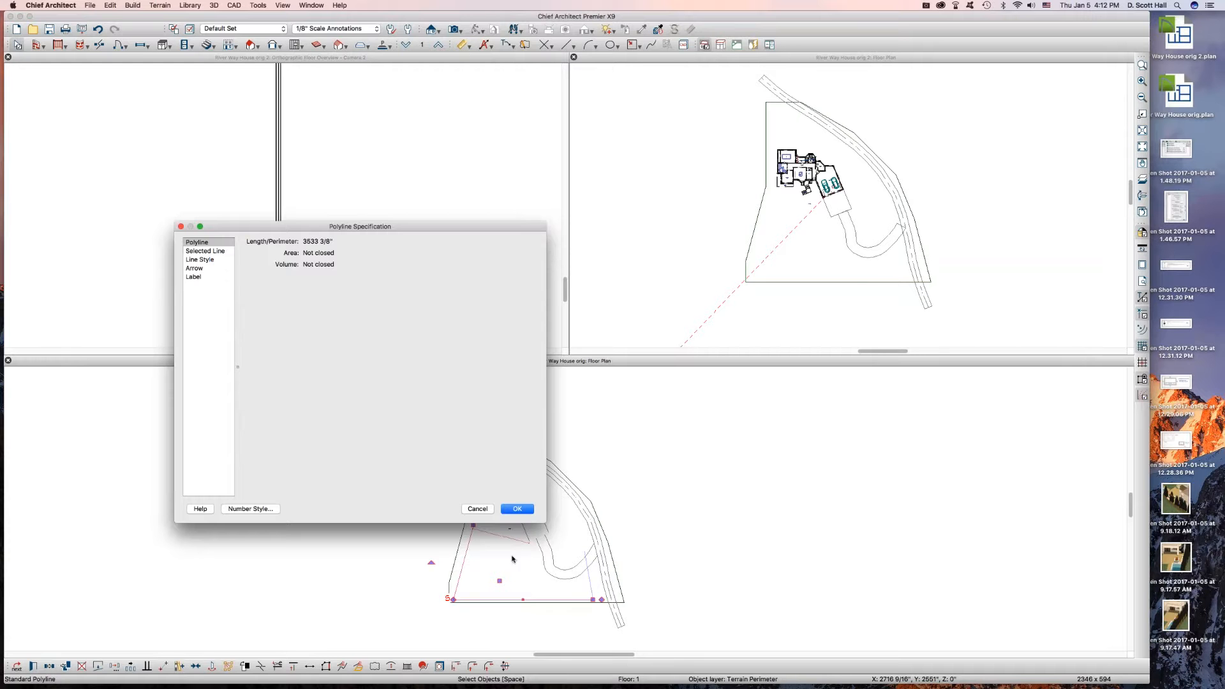
{"action": "left_click", "coordinate": [477, 509]}
- Inspect the specification of the vertical polyline running along the house's outer side in River Way House orig
{"action": "scroll", "coordinate": [485, 485], "scroll_direction": "up", "scroll_amount": 3}
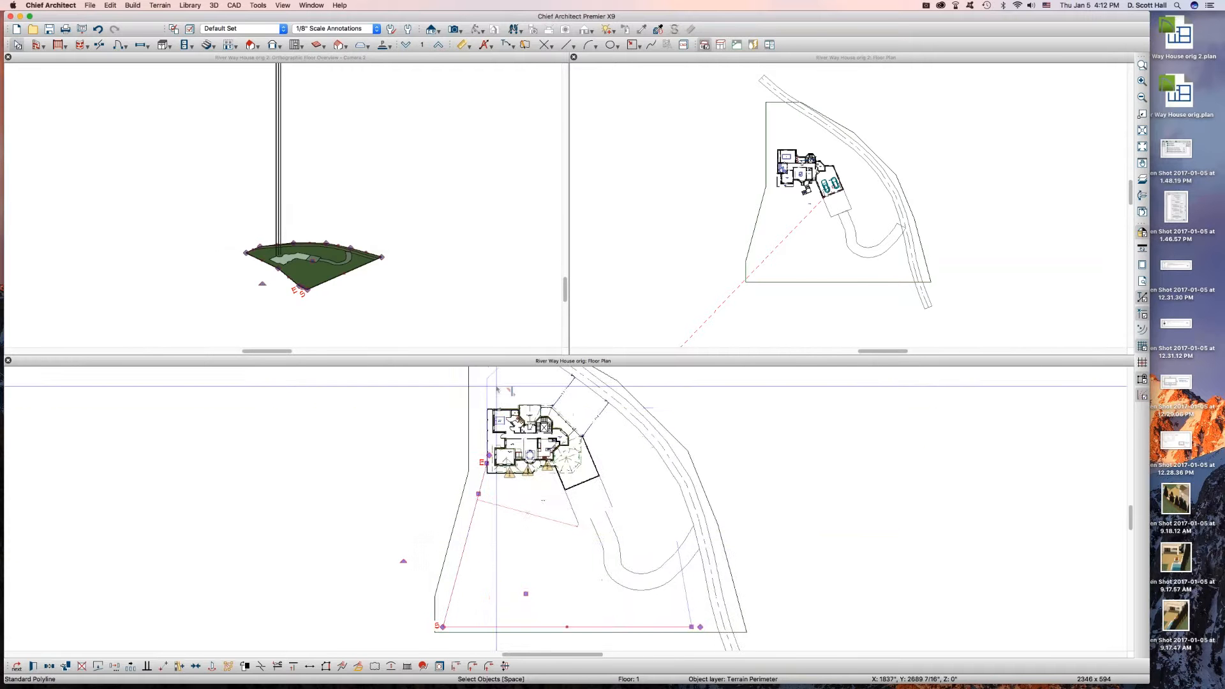
{"action": "scroll", "coordinate": [497, 388], "scroll_direction": "up", "scroll_amount": 2}
{"action": "left_click", "coordinate": [493, 404]}
{"action": "left_click", "coordinate": [484, 404]}
{"action": "scroll", "coordinate": [490, 495], "scroll_direction": "down", "scroll_amount": 2}
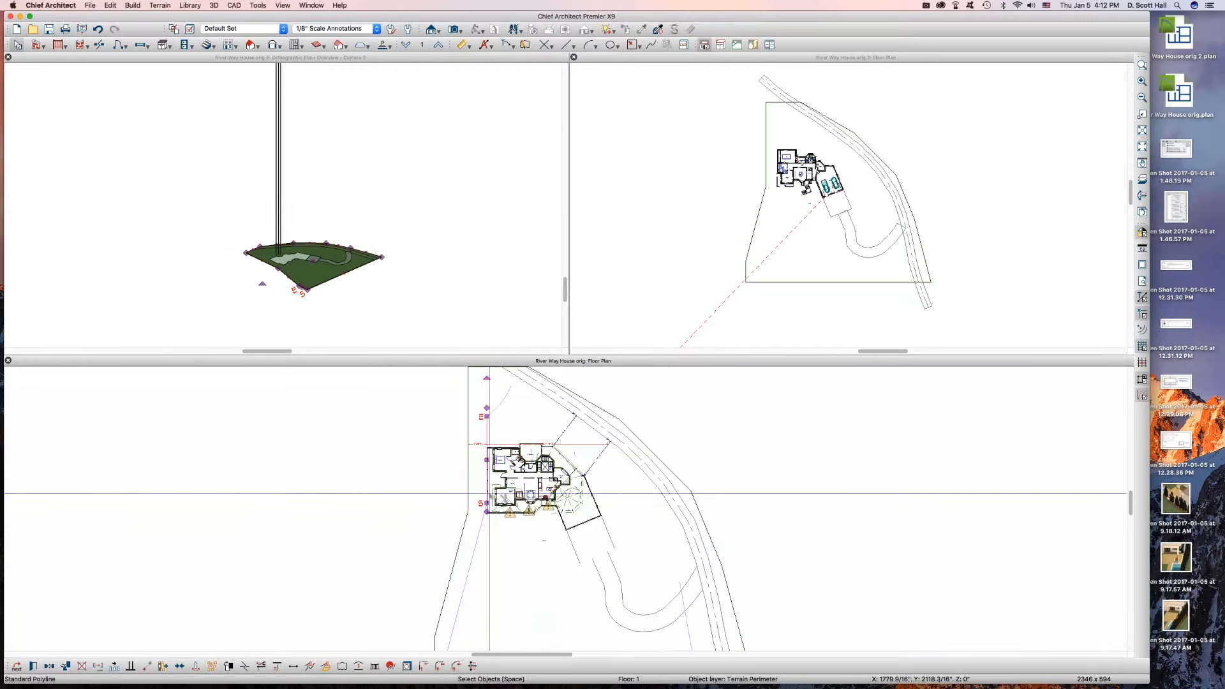
{"action": "double_click", "coordinate": [488, 491]}
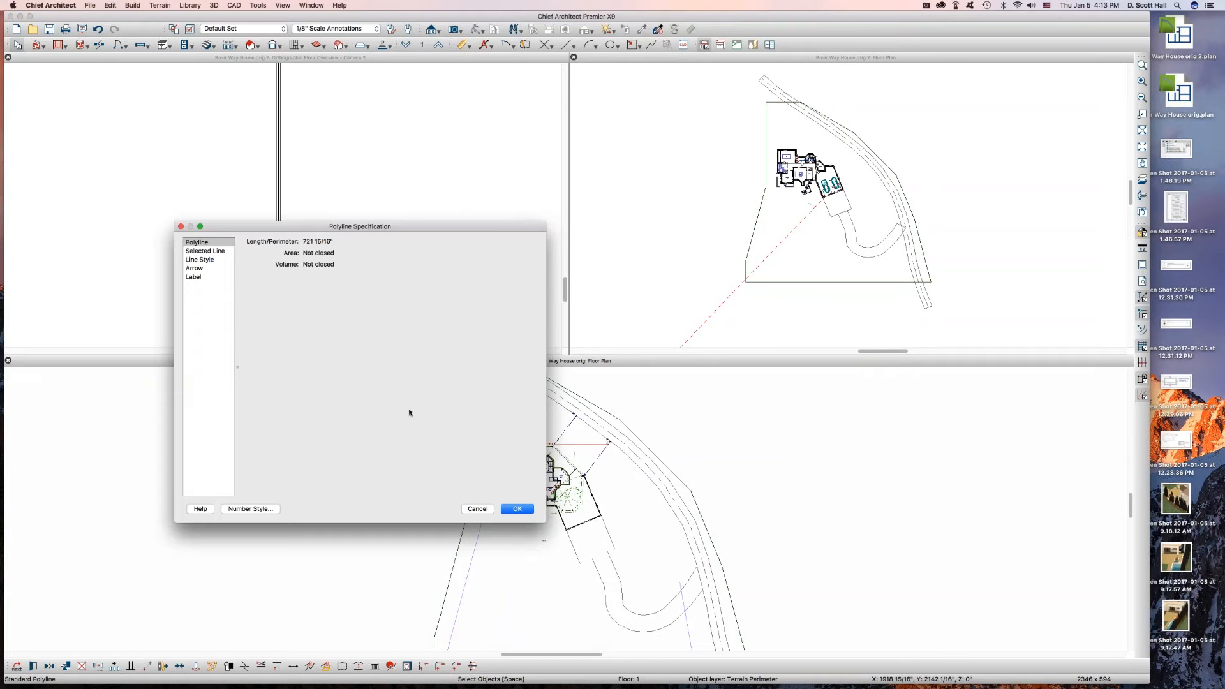
{"action": "left_click", "coordinate": [478, 508]}
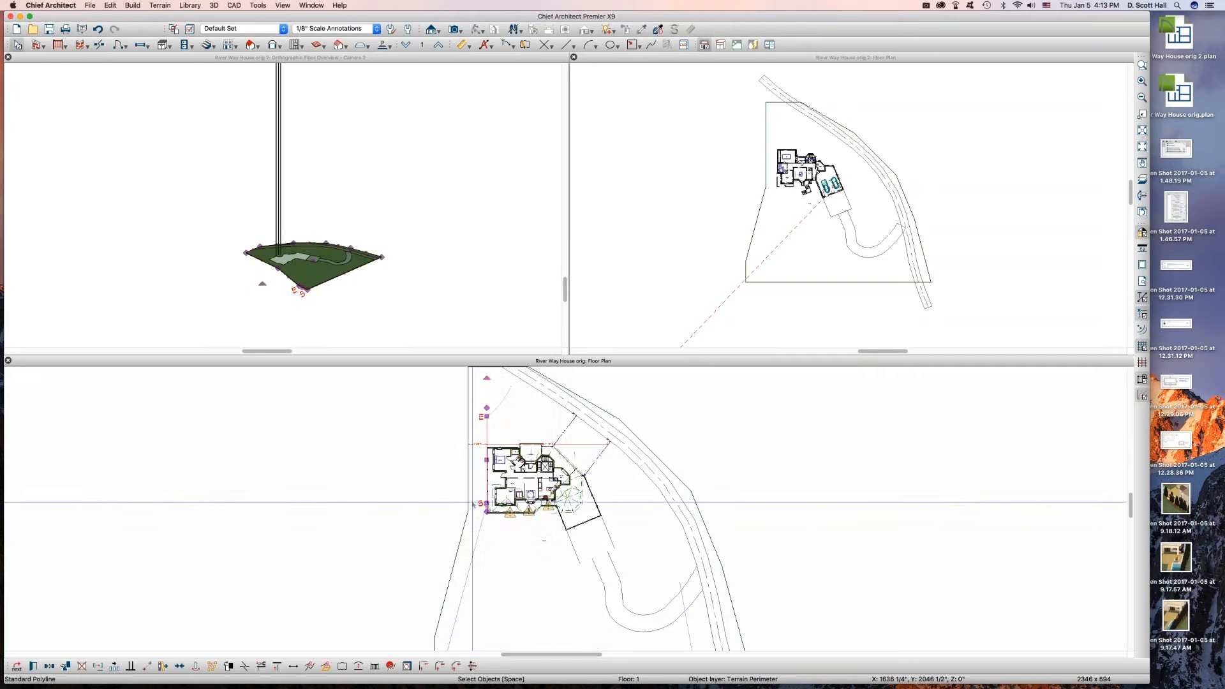
- Create a full overview of River Way House orig, orbit it to examine house and terrain, and close the overview
{"action": "scroll", "coordinate": [547, 587], "scroll_direction": "down", "scroll_amount": 3}
{"action": "scroll", "coordinate": [552, 604], "scroll_direction": "up", "scroll_amount": 5}
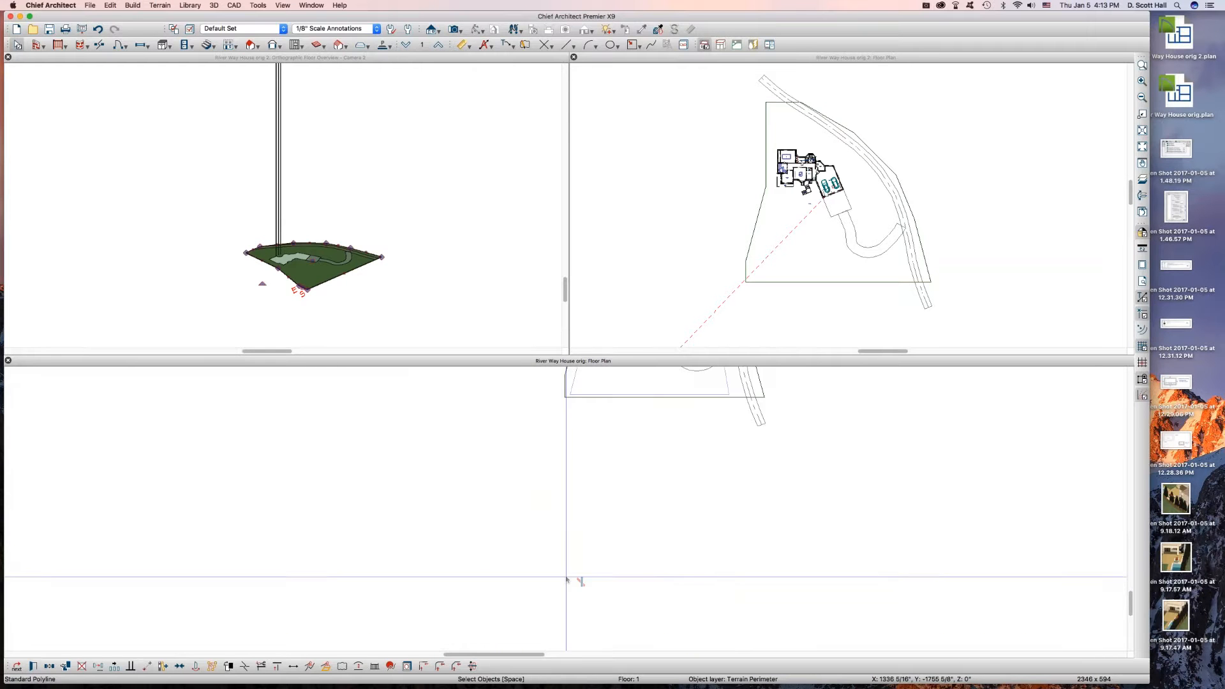
{"action": "scroll", "coordinate": [568, 581], "scroll_direction": "down", "scroll_amount": 5}
{"action": "left_click", "coordinate": [704, 169]}
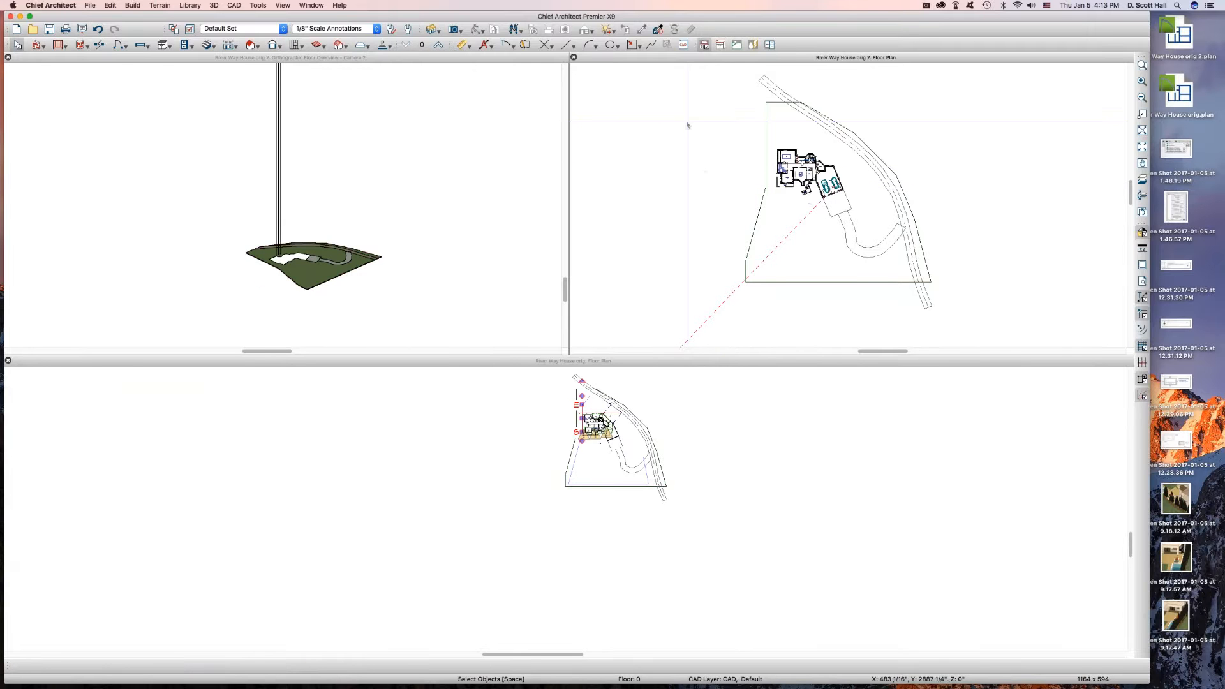
{"action": "left_click", "coordinate": [615, 544]}
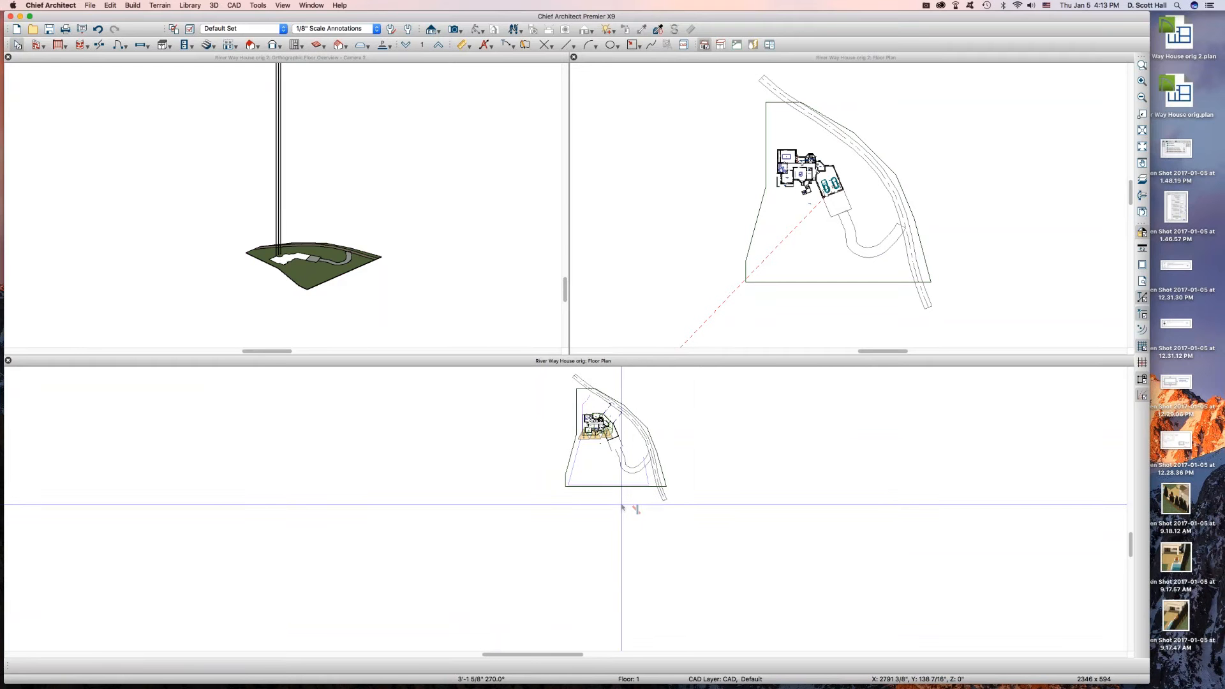
{"action": "key", "text": "o"}
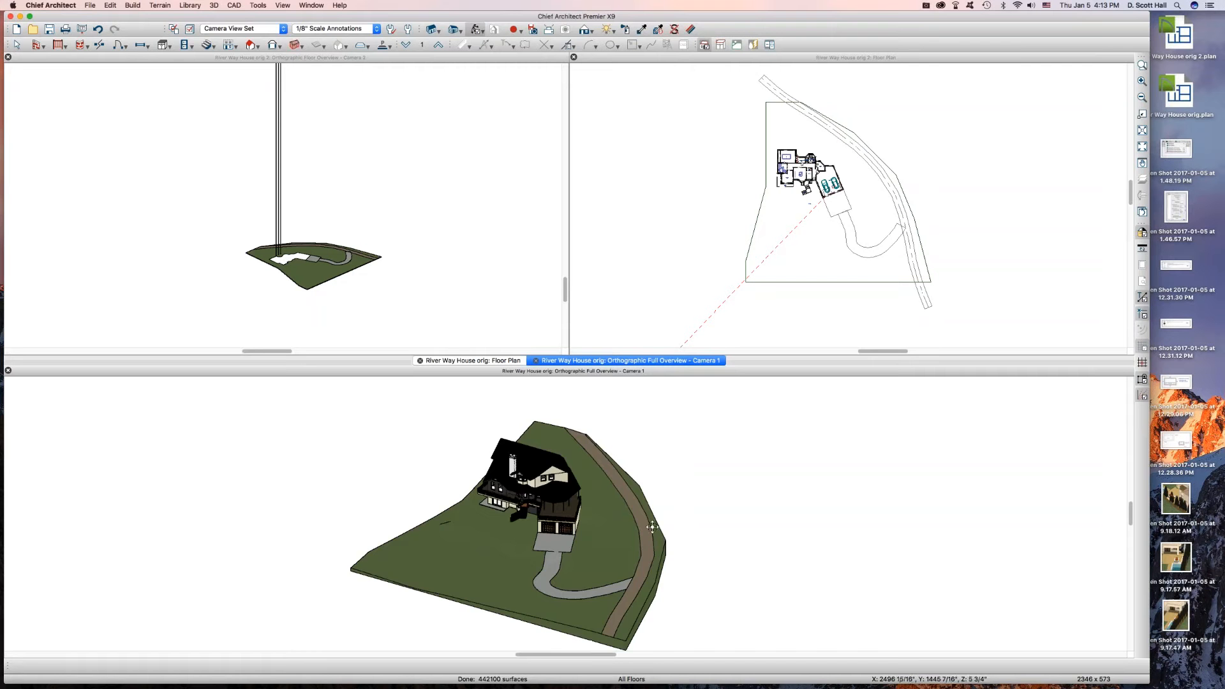
{"action": "left_click_drag", "start_coordinate": [652, 529], "coordinate": [670, 515]}
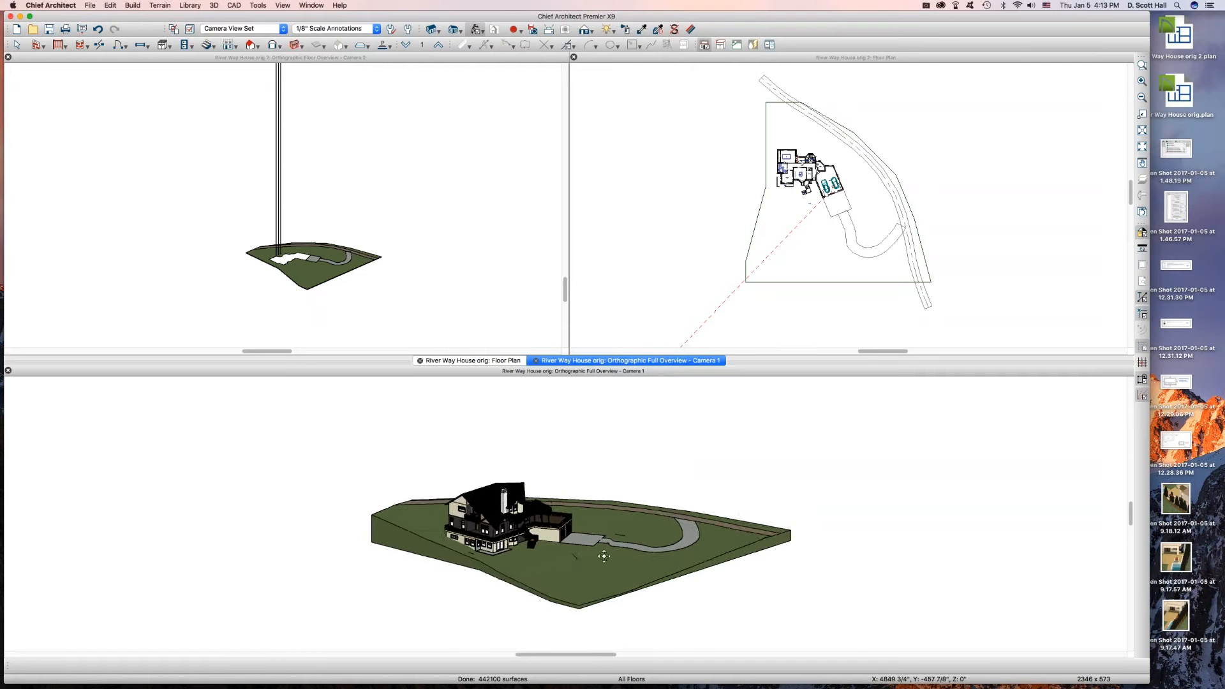
{"action": "scroll", "coordinate": [500, 553], "scroll_direction": "up", "scroll_amount": 3}
{"action": "key", "text": "super+w"}
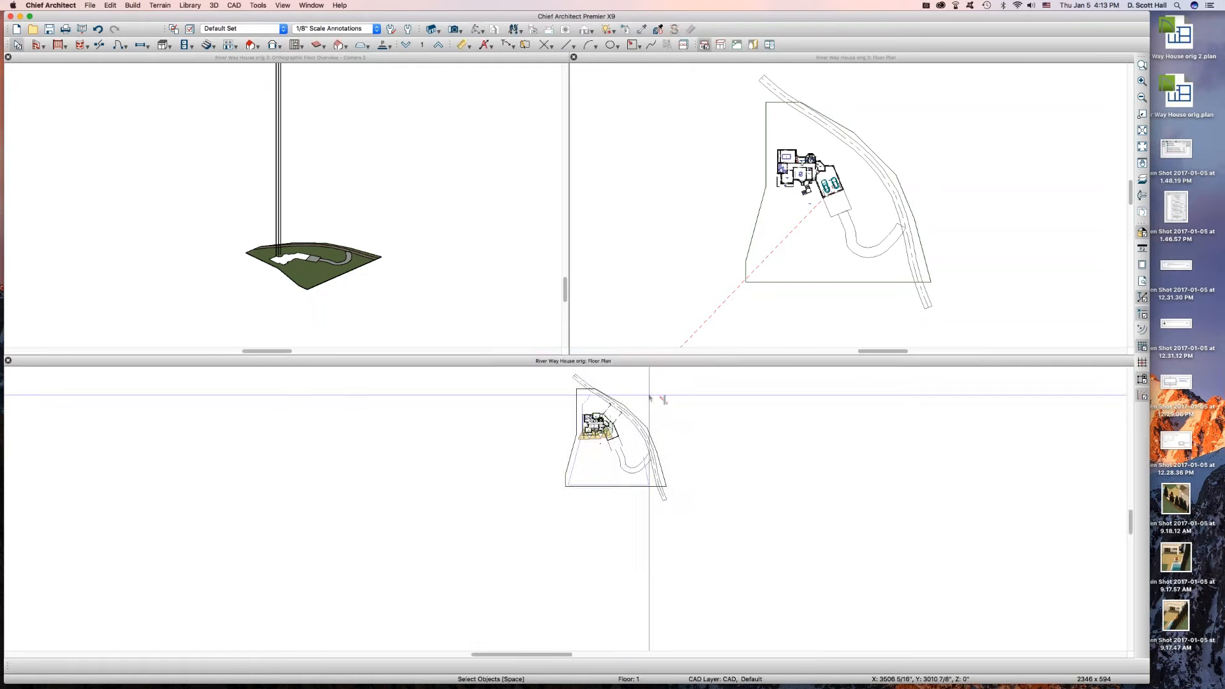
- Maximize the River Way House orig floor plan and inspect the specification of the arc above the house
{"action": "double_click", "coordinate": [662, 360]}
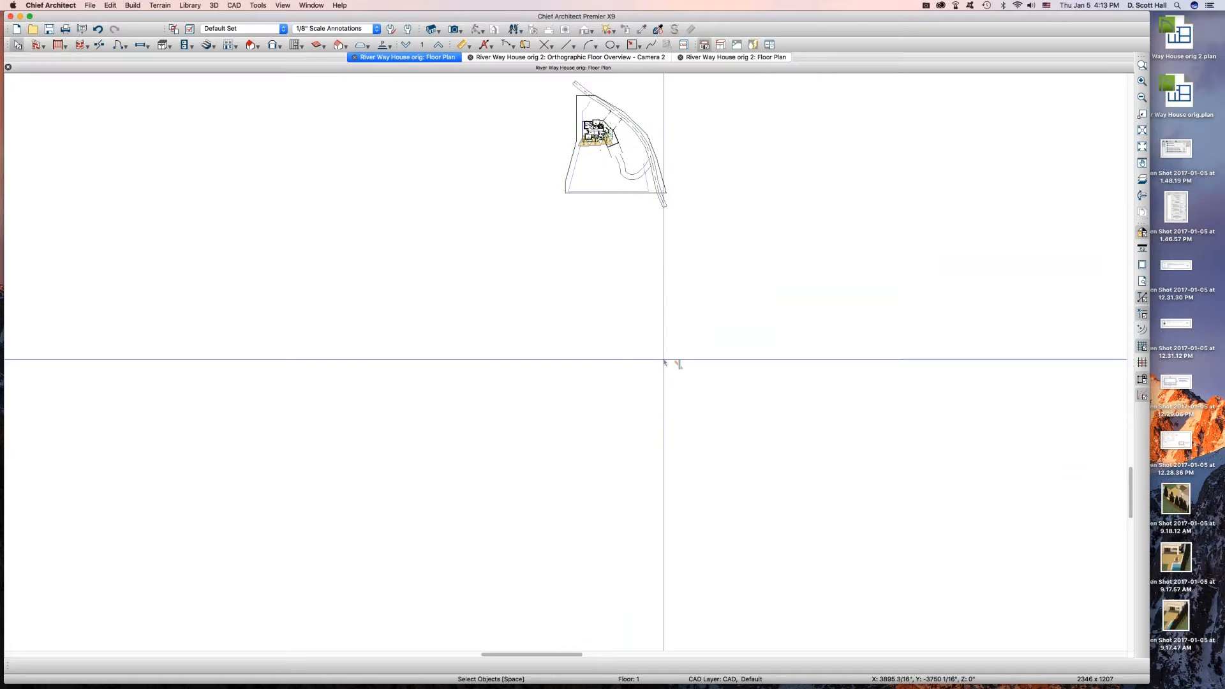
{"action": "scroll", "coordinate": [664, 358], "scroll_direction": "up", "scroll_amount": 5}
{"action": "scroll", "coordinate": [590, 94], "scroll_direction": "up", "scroll_amount": 2}
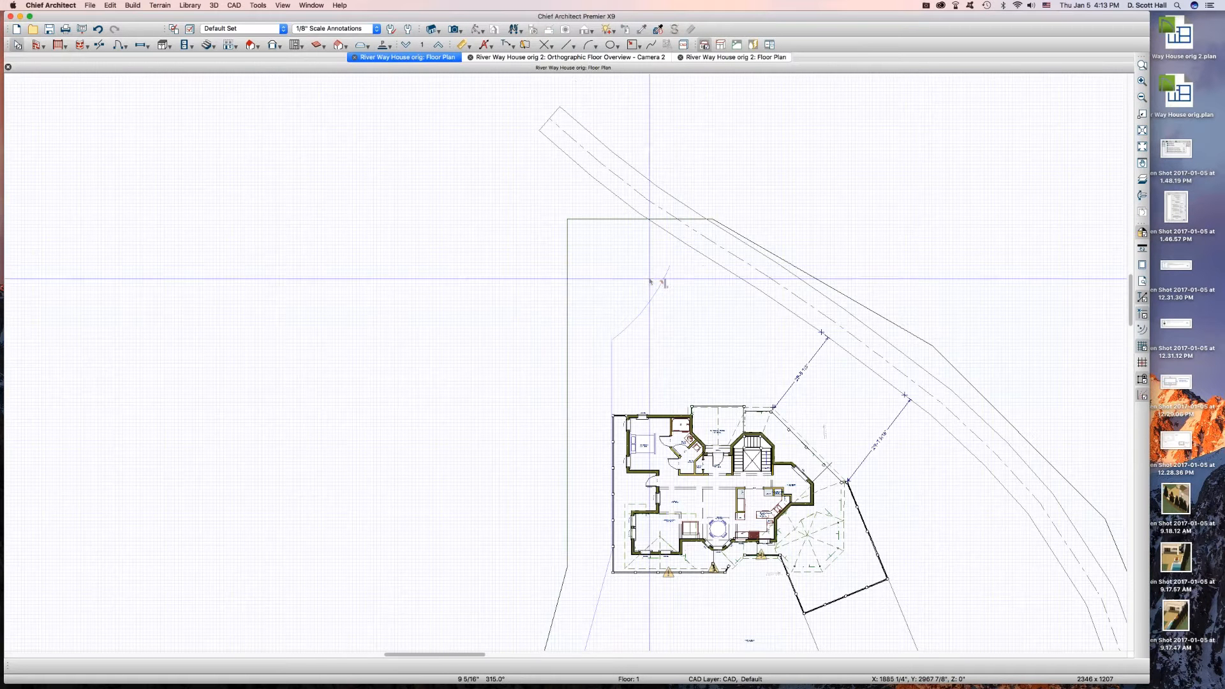
{"action": "left_click", "coordinate": [657, 291]}
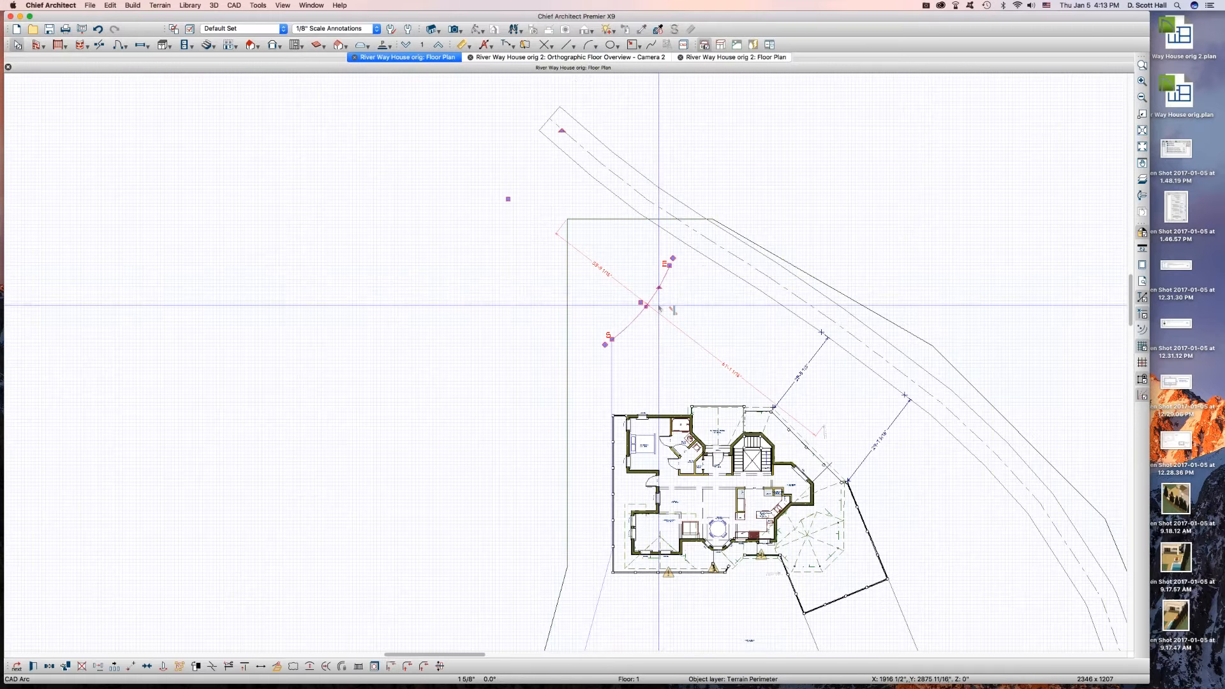
{"action": "double_click", "coordinate": [659, 302]}
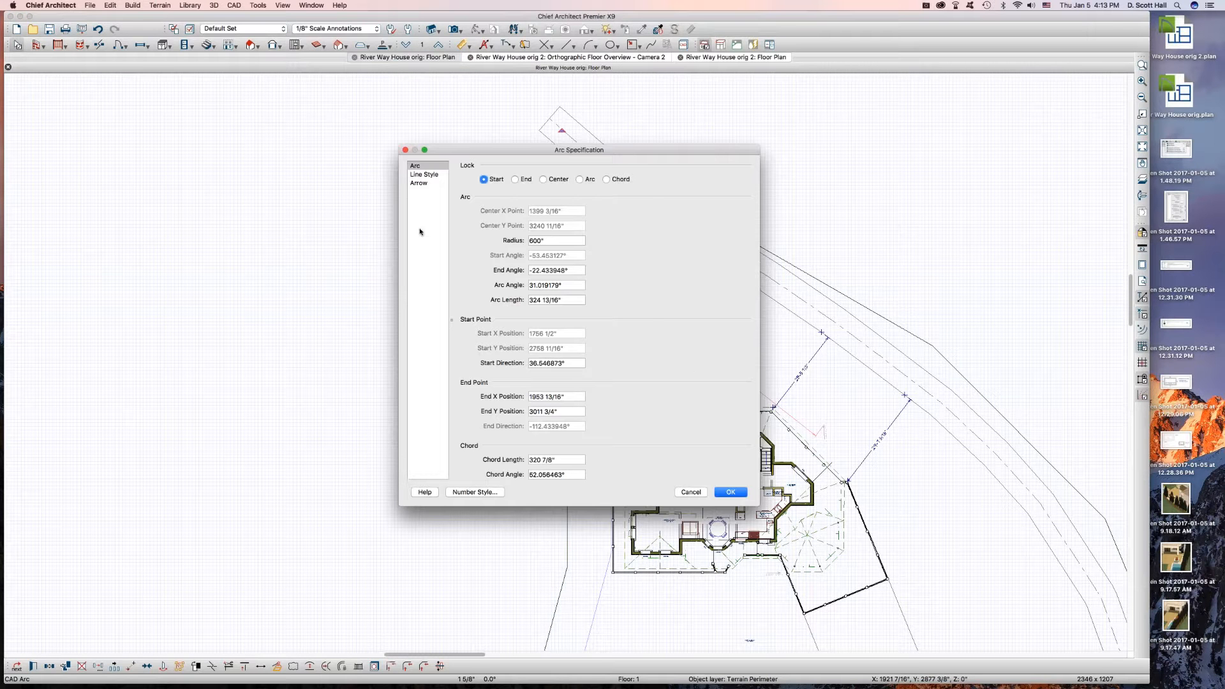
{"action": "left_click", "coordinate": [691, 491]}
- Close the arc specification and turn on the display of all layers in the Default Set of River Way House orig
{"action": "scroll", "coordinate": [506, 197], "scroll_direction": "down", "scroll_amount": 3}
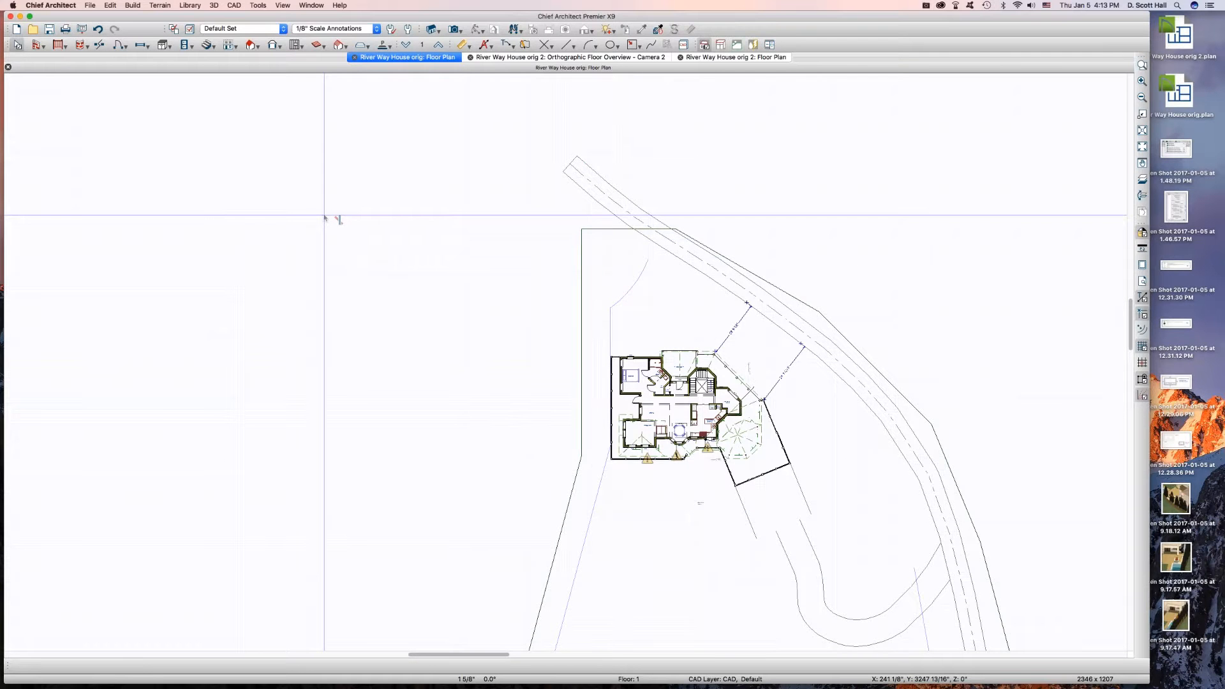
{"action": "key", "text": "l"}
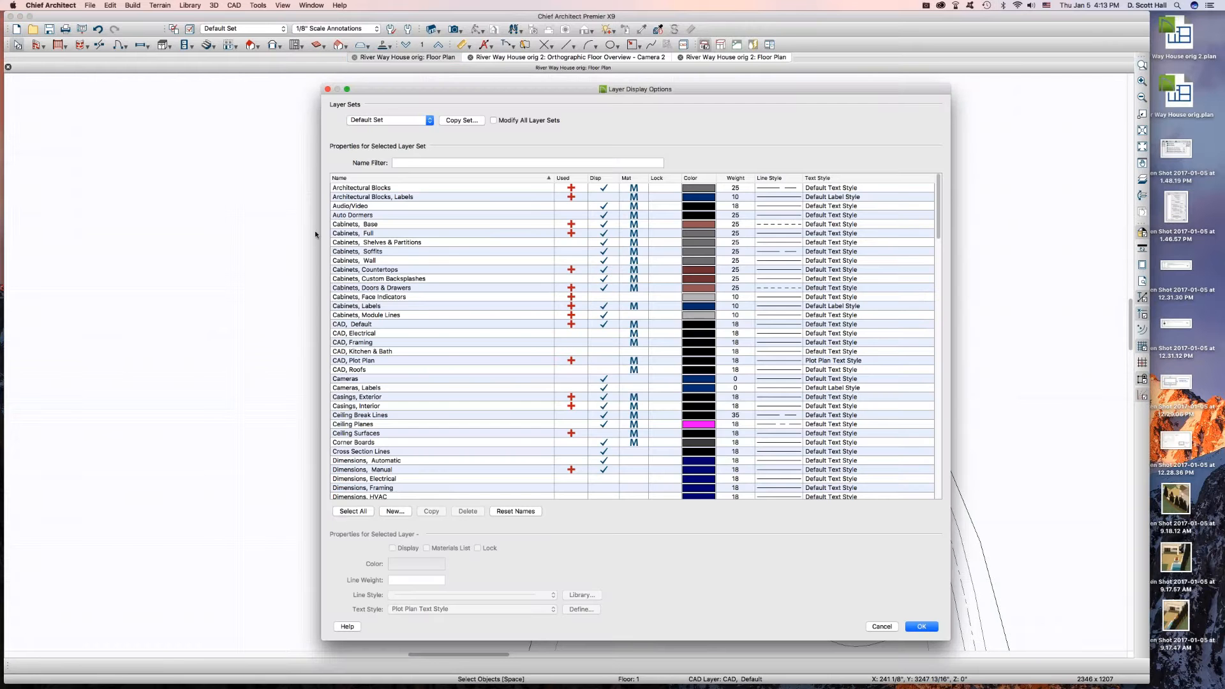
{"action": "left_click", "coordinate": [351, 509]}
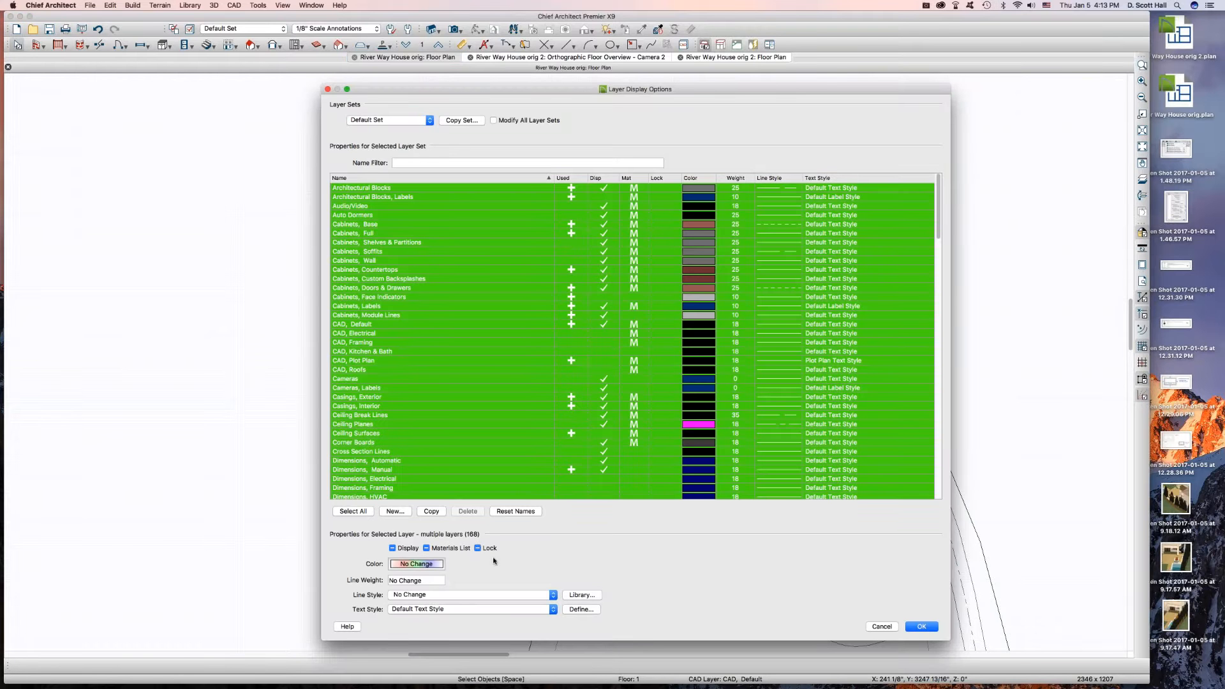
{"action": "left_click", "coordinate": [410, 548]}
{"action": "key", "text": "Return"}
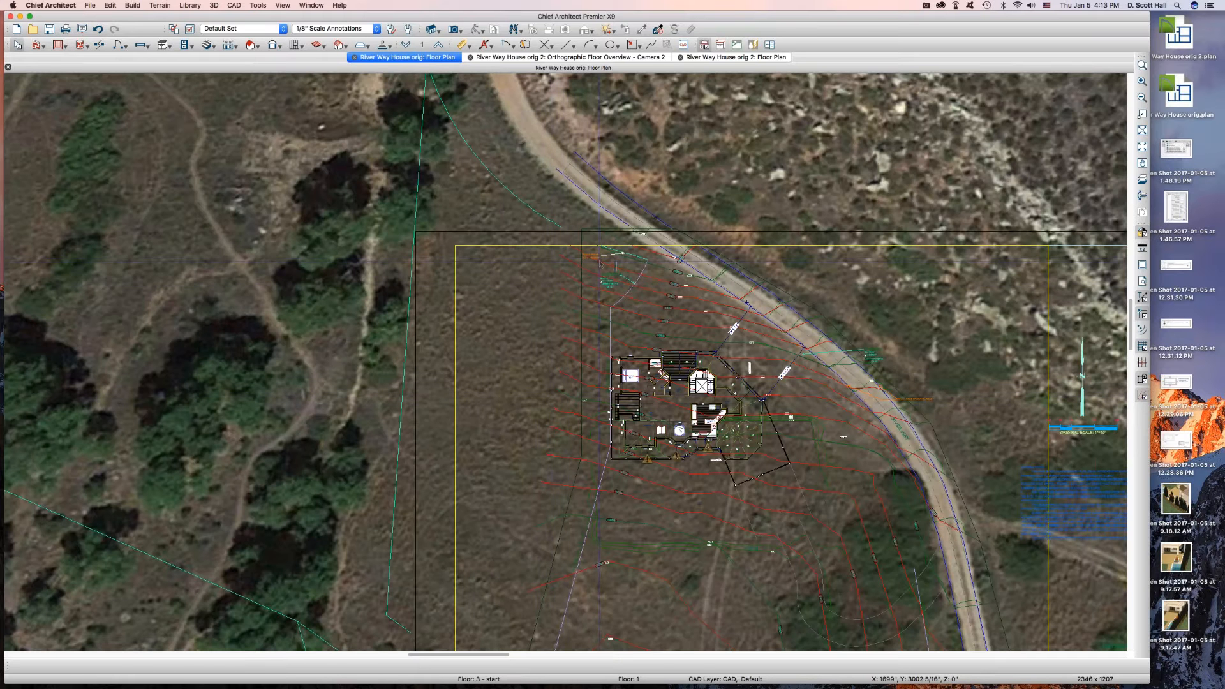
- Select the terrain elevation line just above the house in River Way House orig and inspect its elevation in the specification
{"action": "left_click", "coordinate": [629, 285]}
{"action": "left_click", "coordinate": [623, 271]}
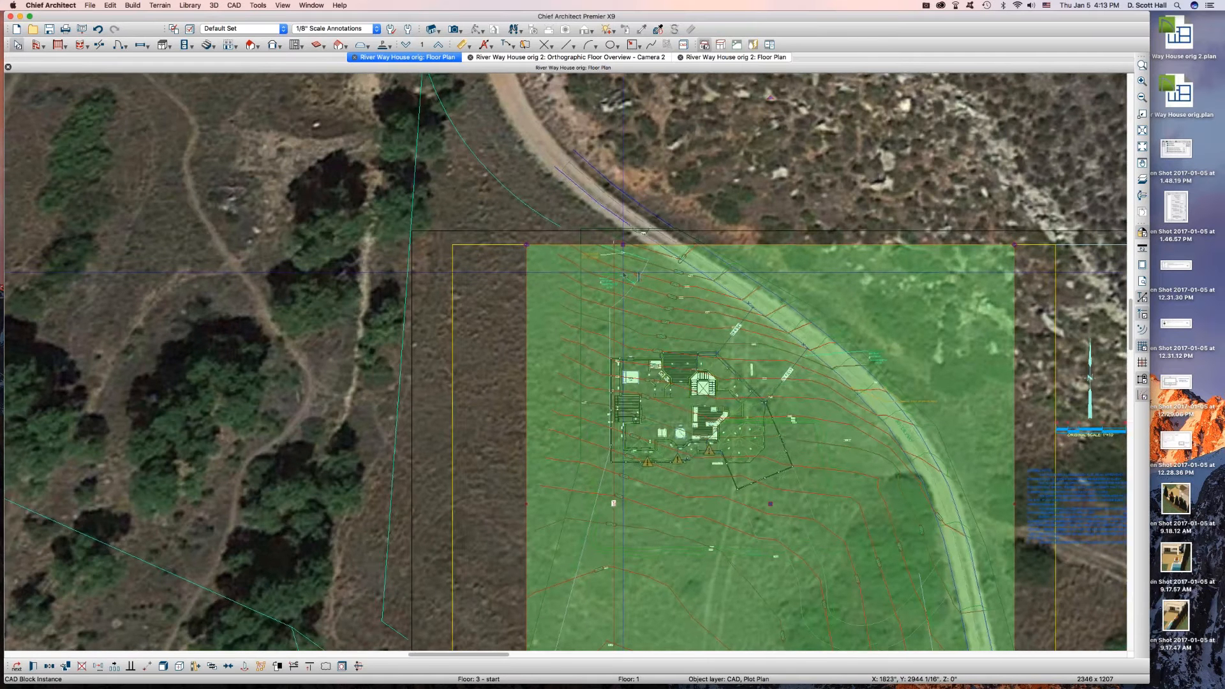
{"action": "scroll", "coordinate": [626, 272], "scroll_direction": "up", "scroll_amount": 3}
{"action": "left_click_drag", "start_coordinate": [639, 271], "coordinate": [638, 271]}
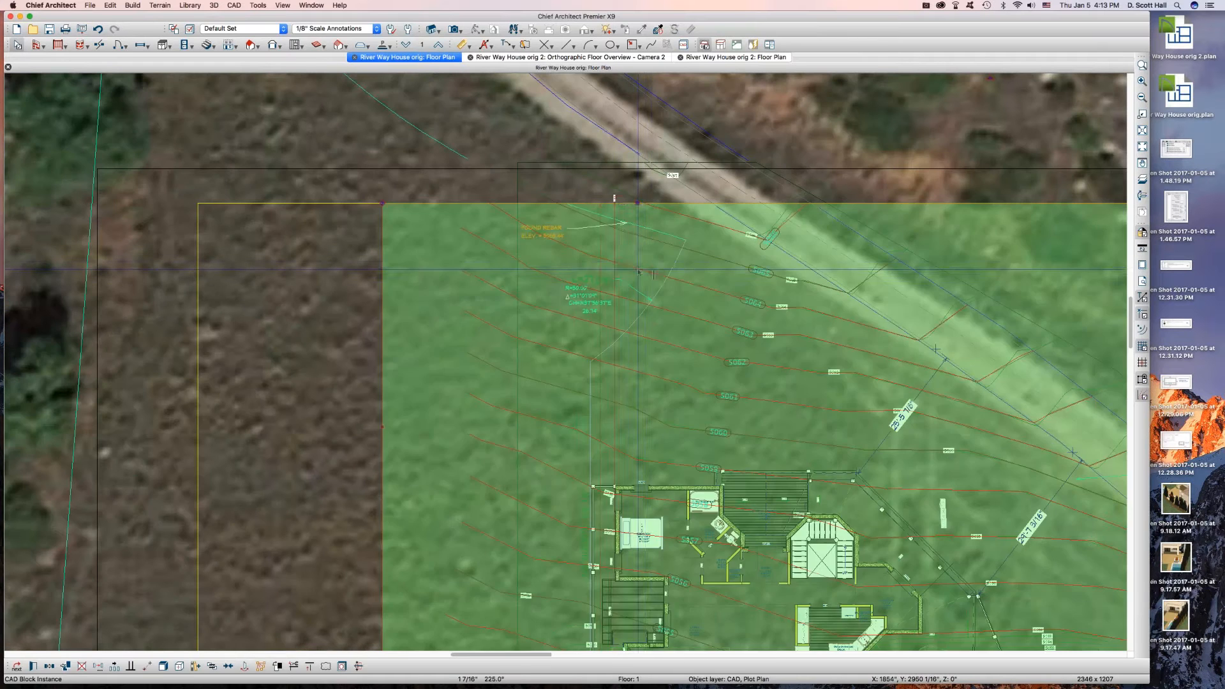
{"action": "left_click", "coordinate": [638, 270]}
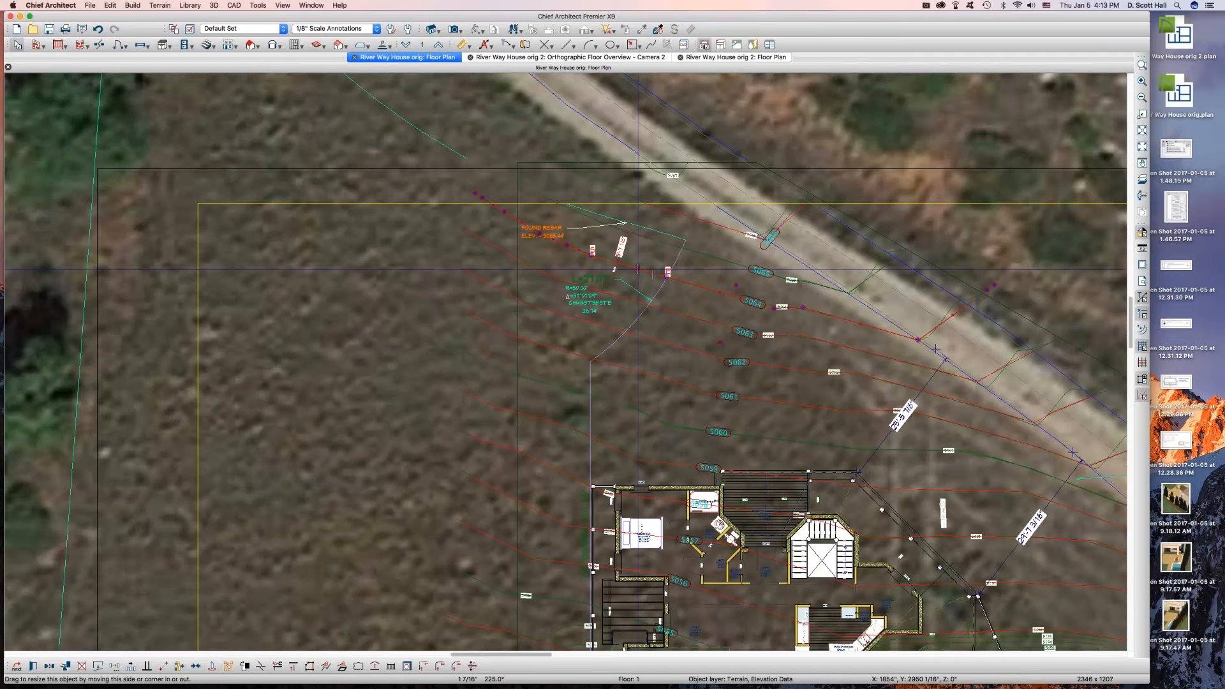
{"action": "double_click", "coordinate": [638, 271]}
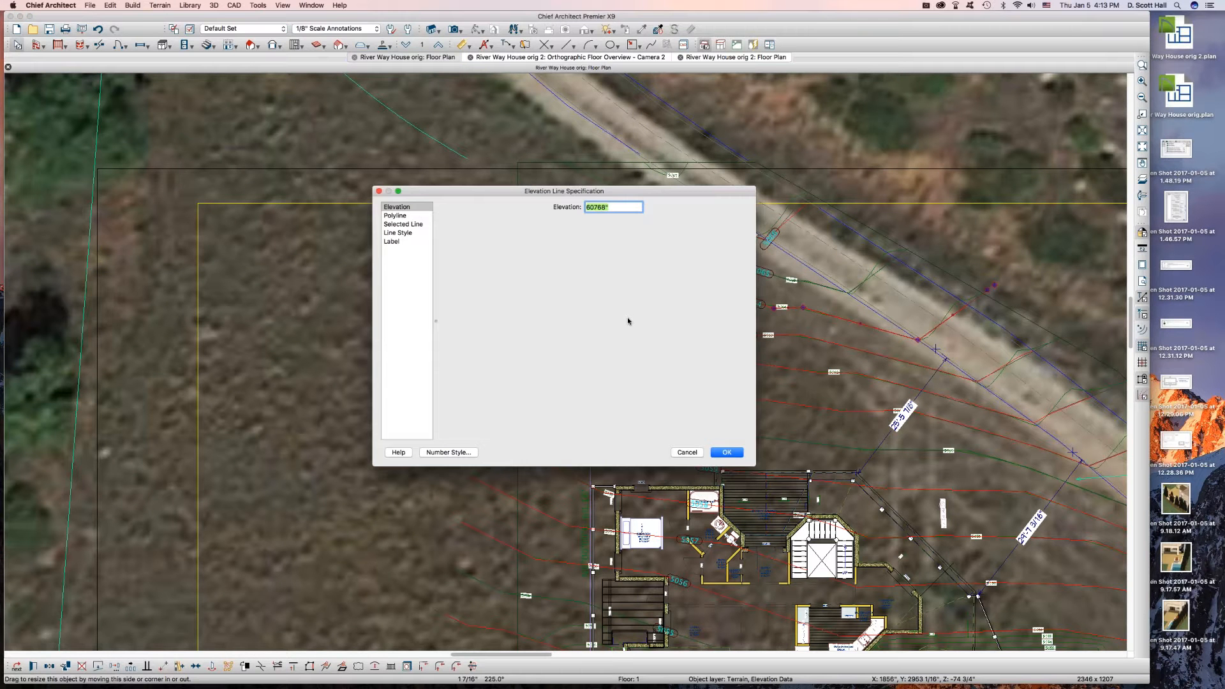
{"action": "left_click", "coordinate": [688, 451]}
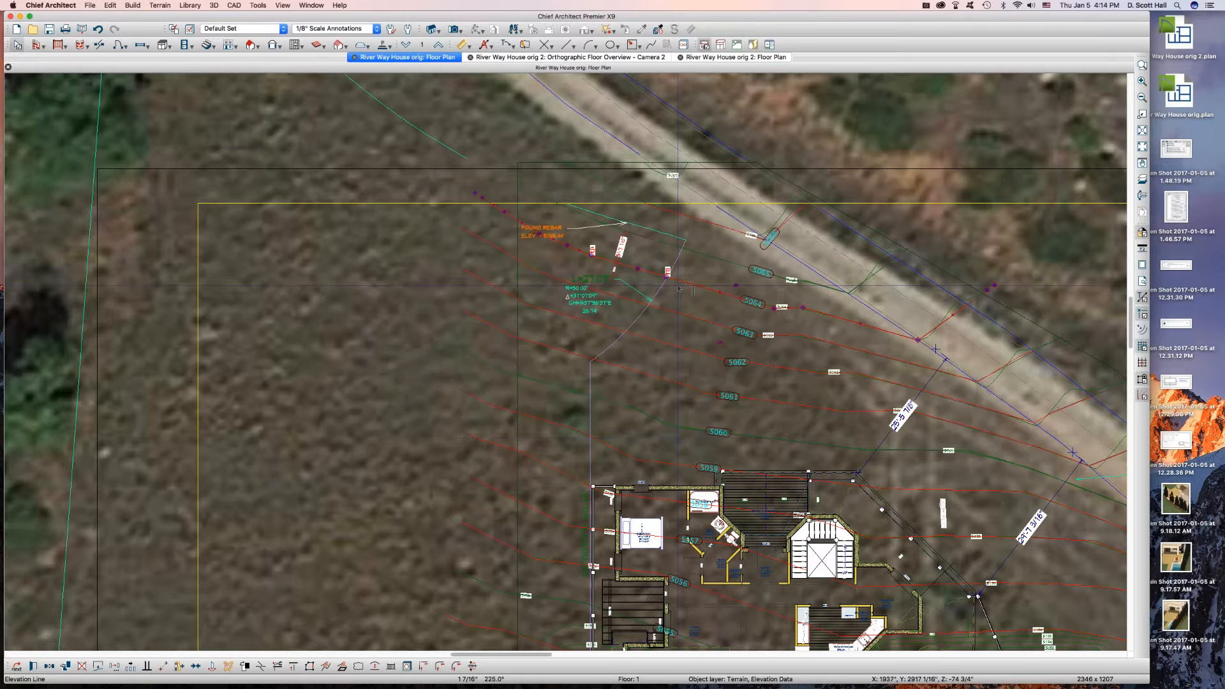
{"action": "double_click", "coordinate": [541, 243]}
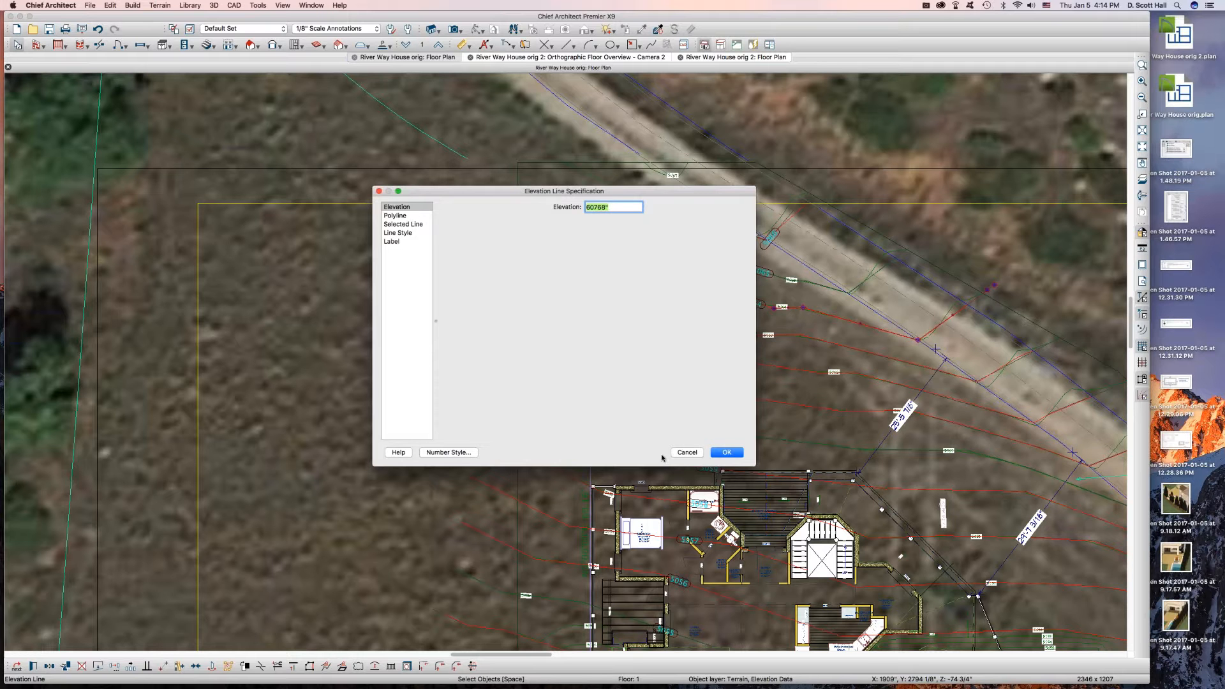
{"action": "left_click", "coordinate": [727, 453]}
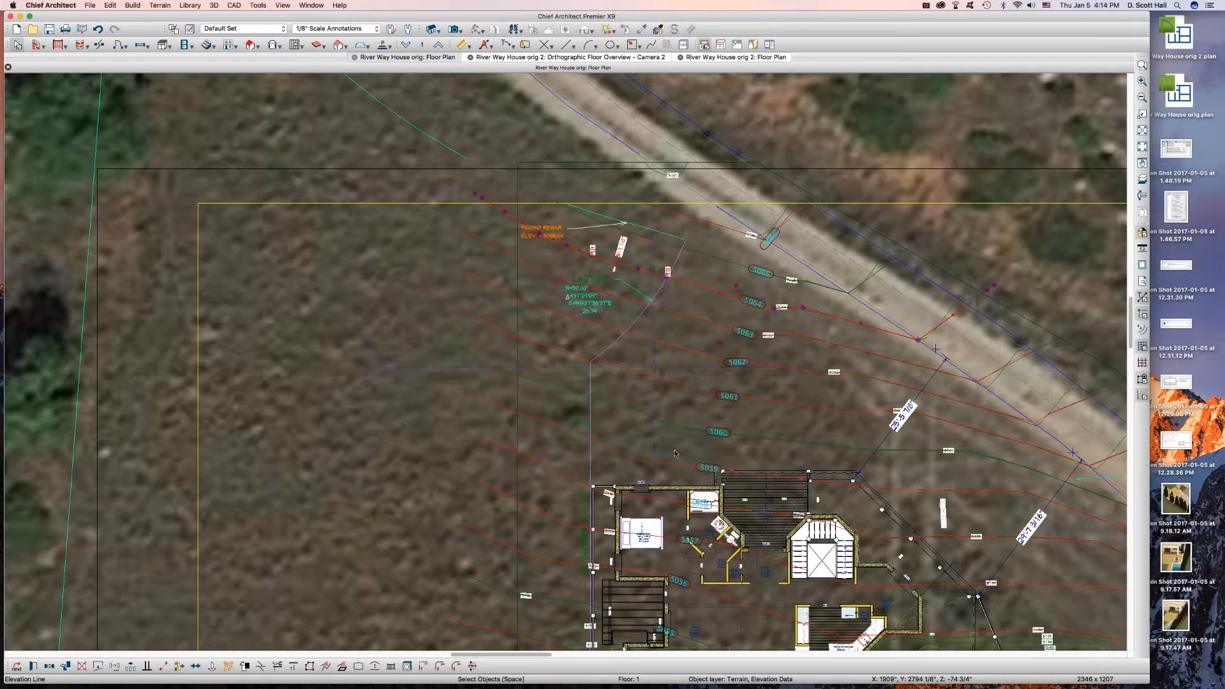
- Try to paste the terrain data in place on the Floor 0 plan of River Way House orig 2 and delete the pasted text
{"action": "scroll", "coordinate": [654, 368], "scroll_direction": "down", "scroll_amount": 3}
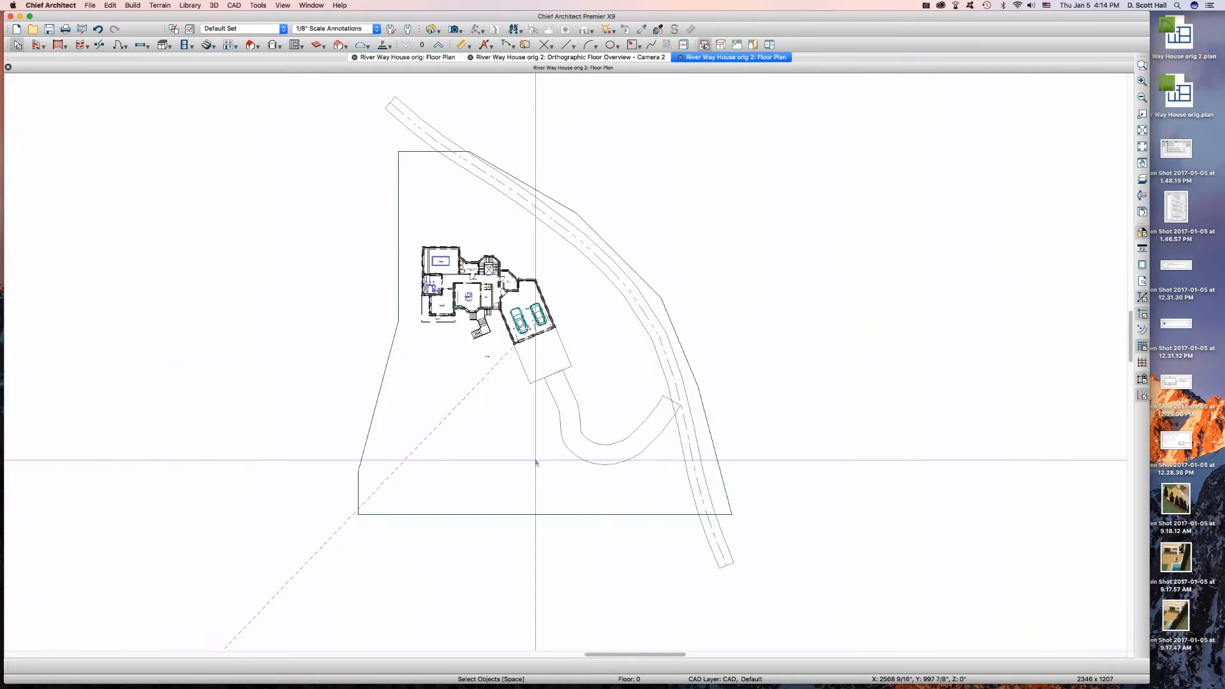
{"action": "key", "text": "super+alt+v"}
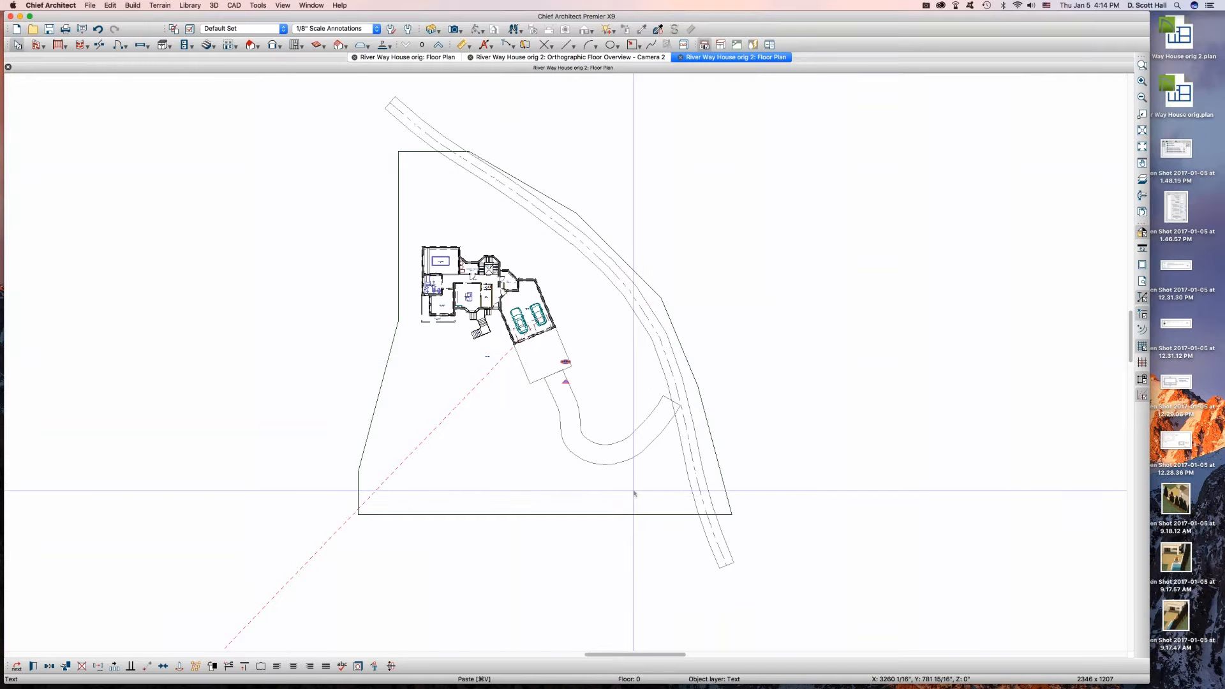
{"action": "scroll", "coordinate": [555, 337], "scroll_direction": "up", "scroll_amount": 4}
{"action": "key", "text": "Delete"}
{"action": "scroll", "coordinate": [569, 437], "scroll_direction": "down", "scroll_amount": 4}
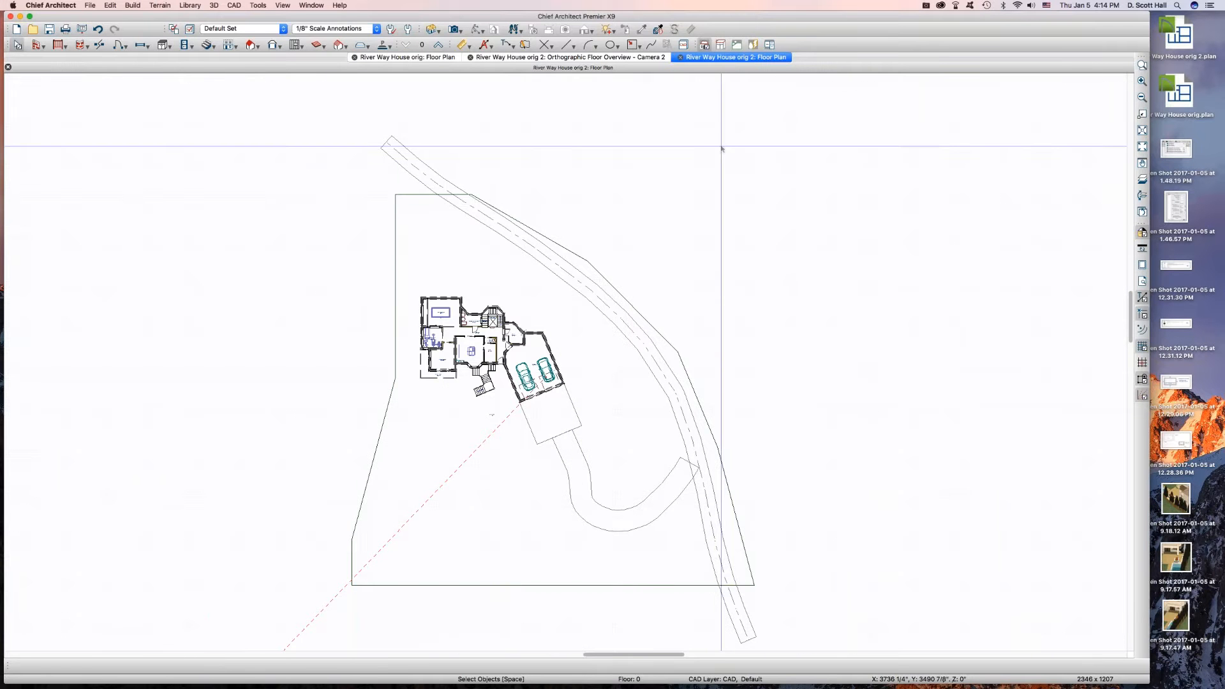
- Check the River Way House orig 2 overview, then copy the elevation line above the house in River Way House orig and inspect its elevation
{"action": "left_click", "coordinate": [627, 58]}
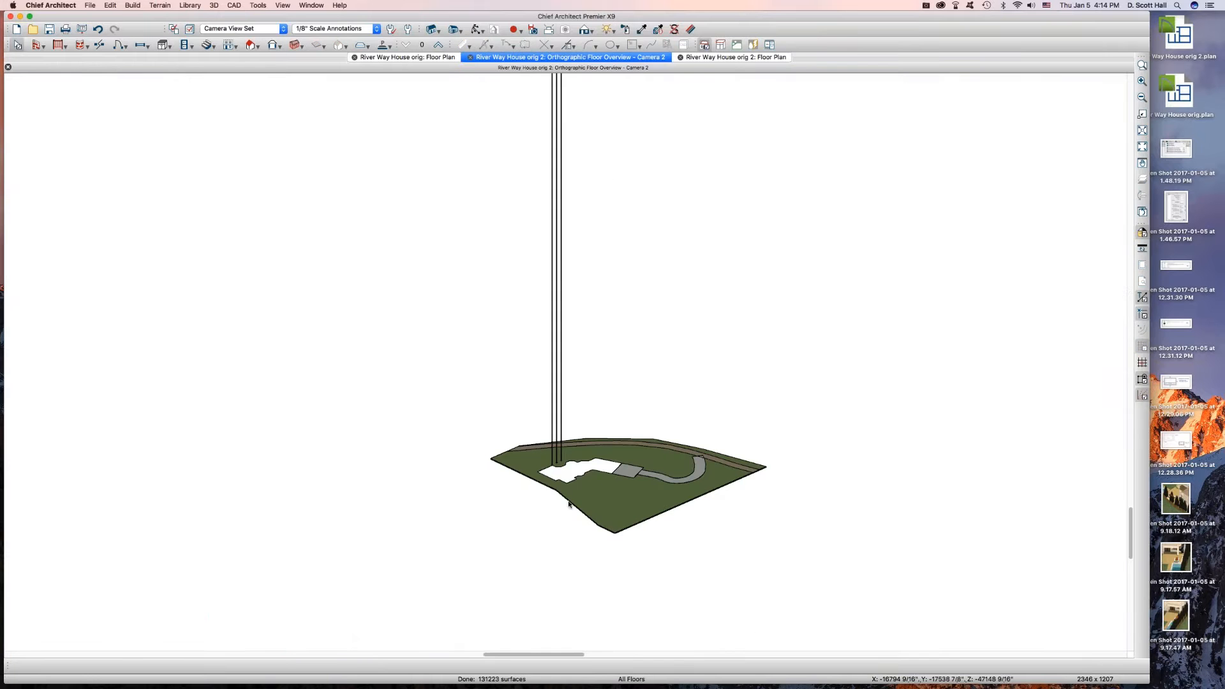
{"action": "left_click", "coordinate": [406, 58]}
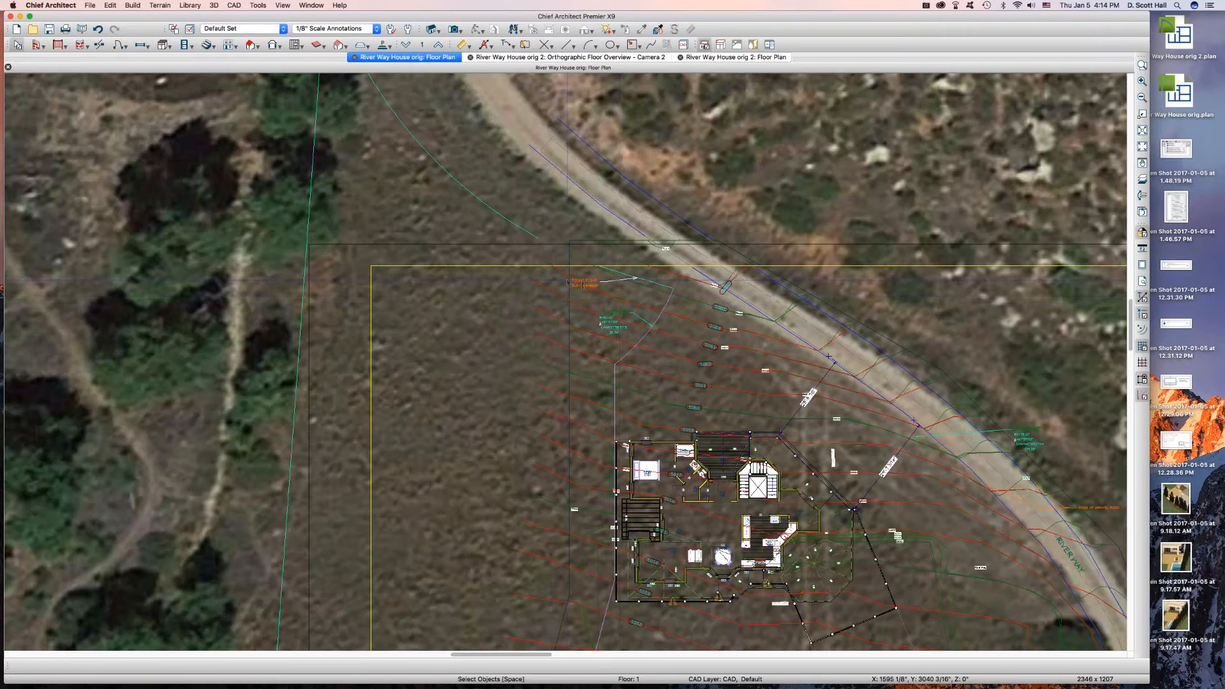
{"action": "left_click", "coordinate": [616, 294]}
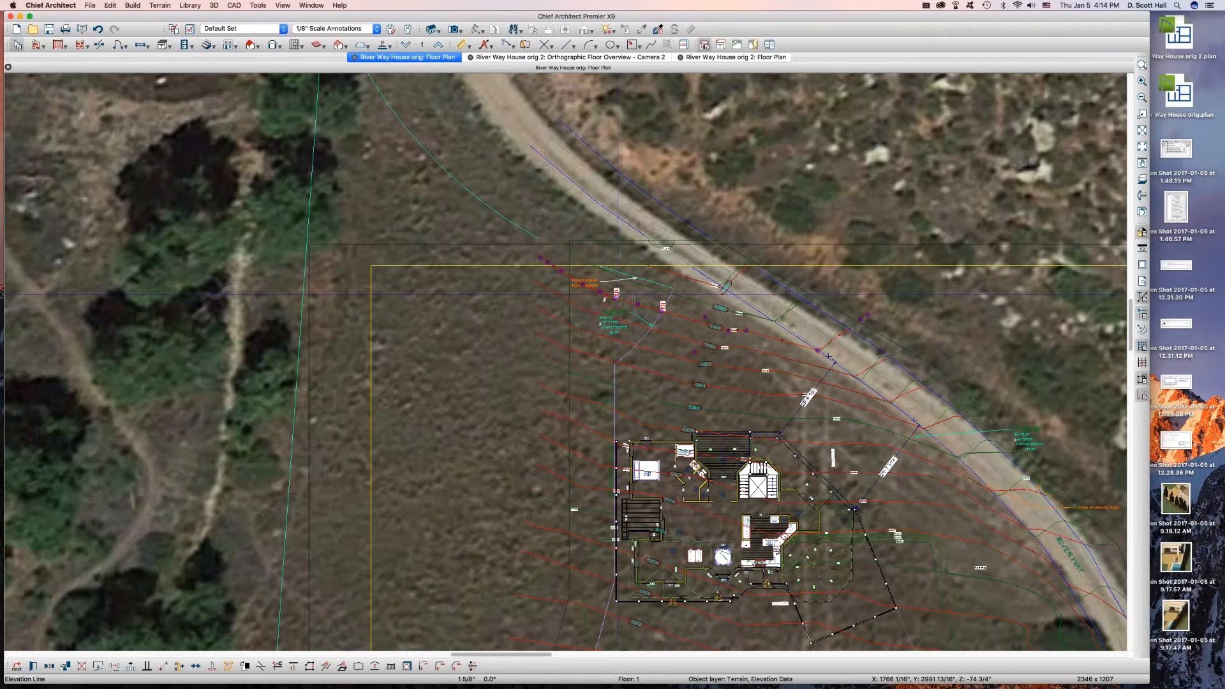
{"action": "key", "text": "super+c"}
{"action": "key", "text": "super+c"}
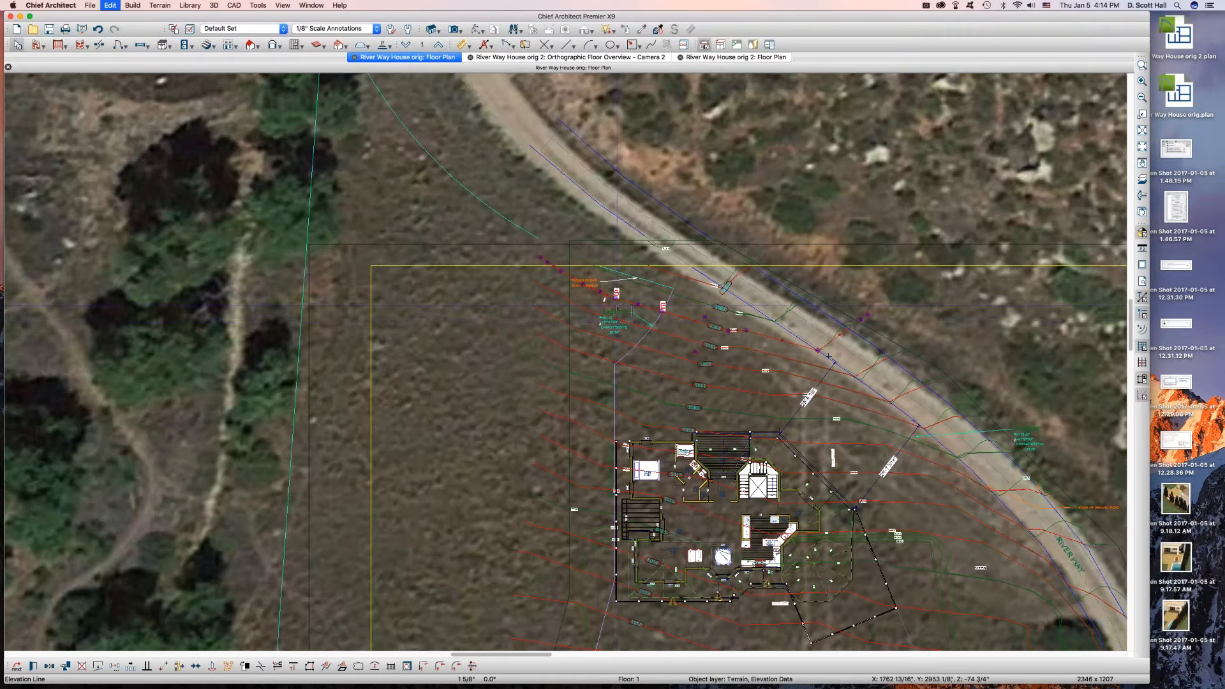
{"action": "key", "text": "super+e"}
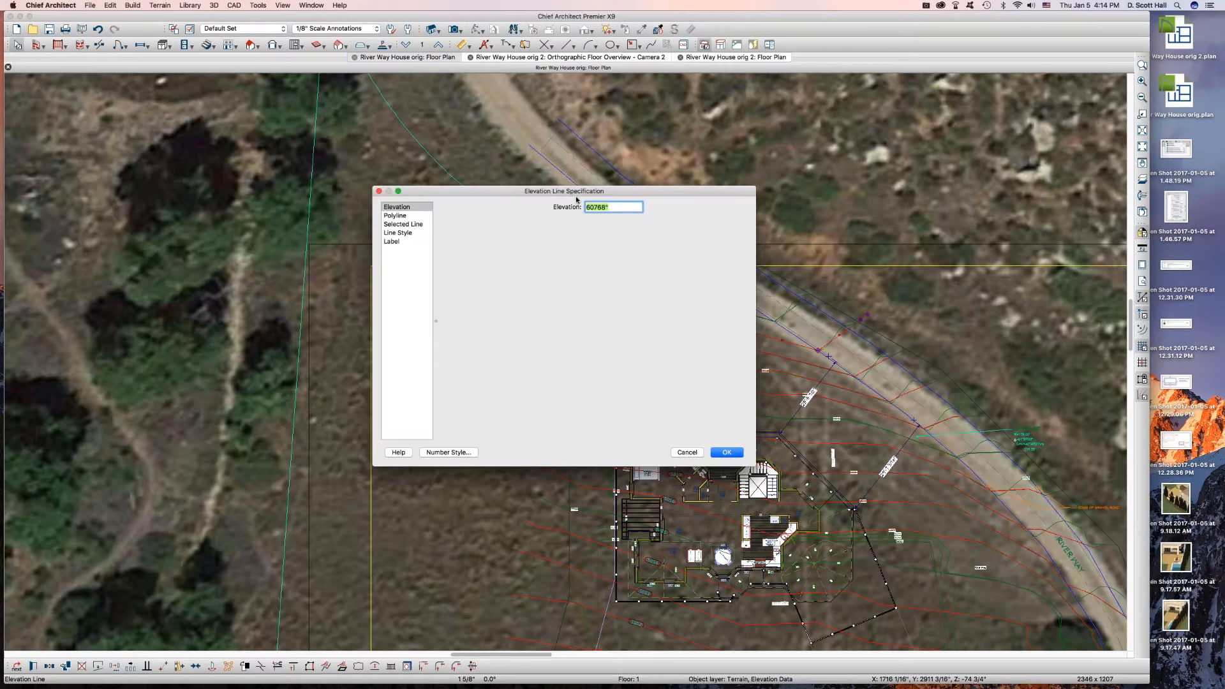
{"action": "left_click", "coordinate": [687, 452]}
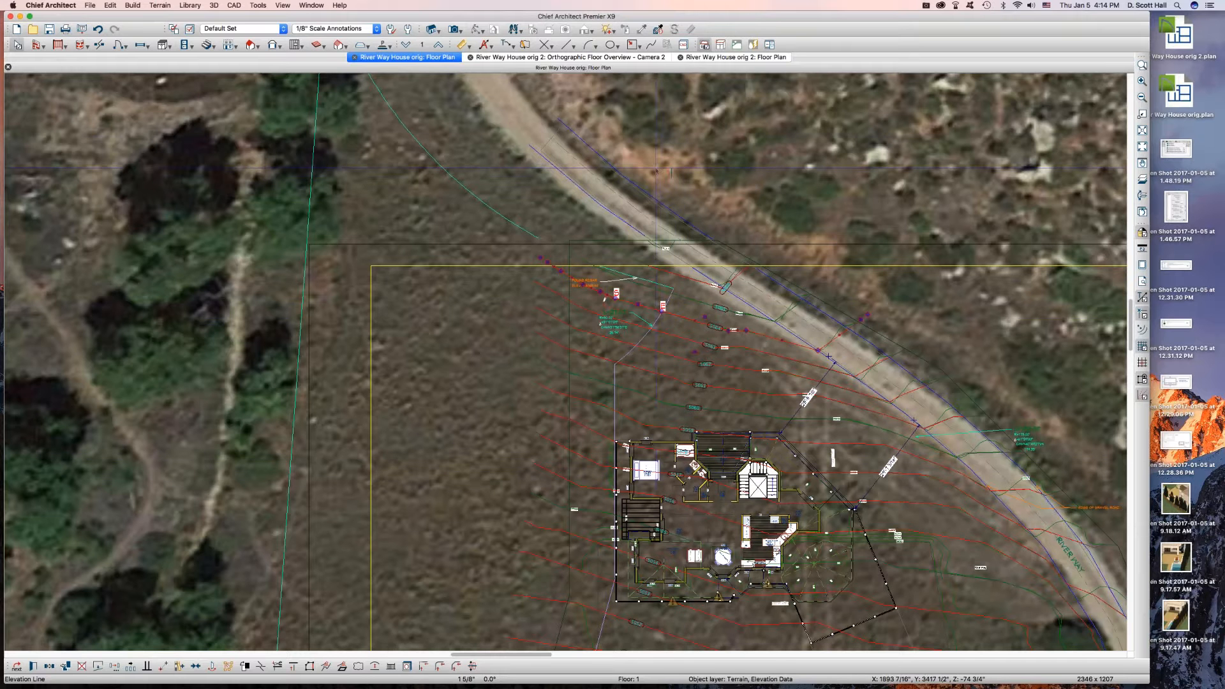
- Paste the copied elevation line in place on Floor 0 of River Way House orig 2 and check its specification
{"action": "left_click", "coordinate": [725, 57]}
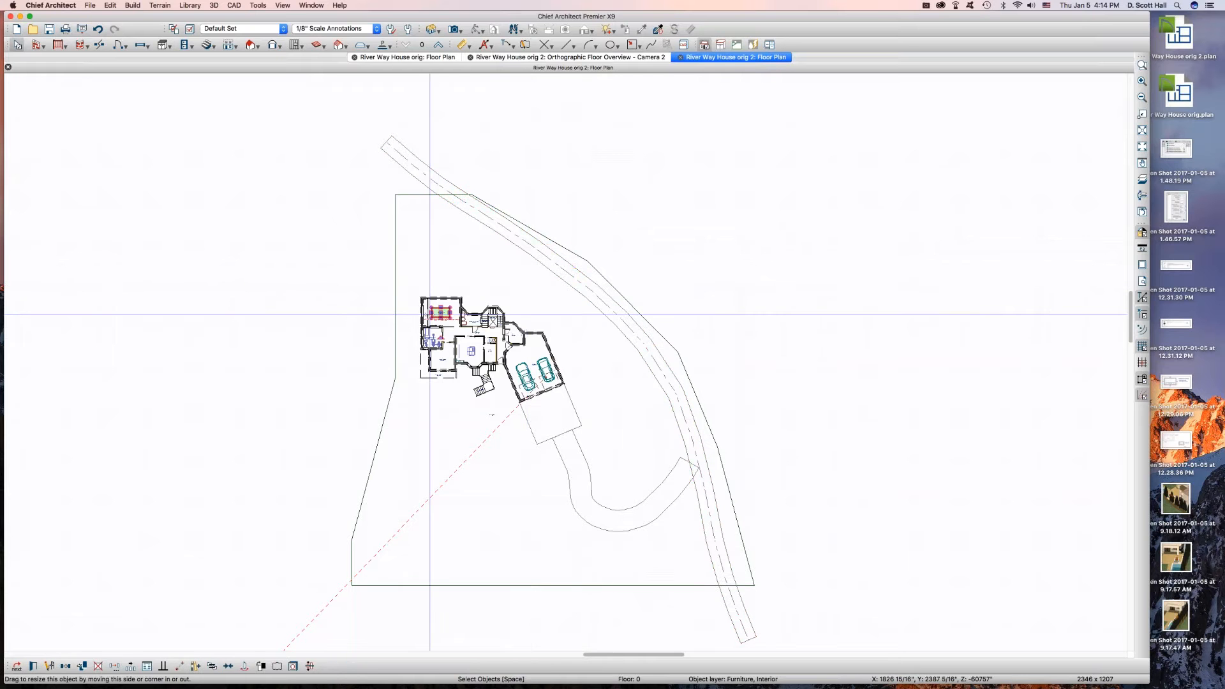
{"action": "left_click", "coordinate": [426, 225]}
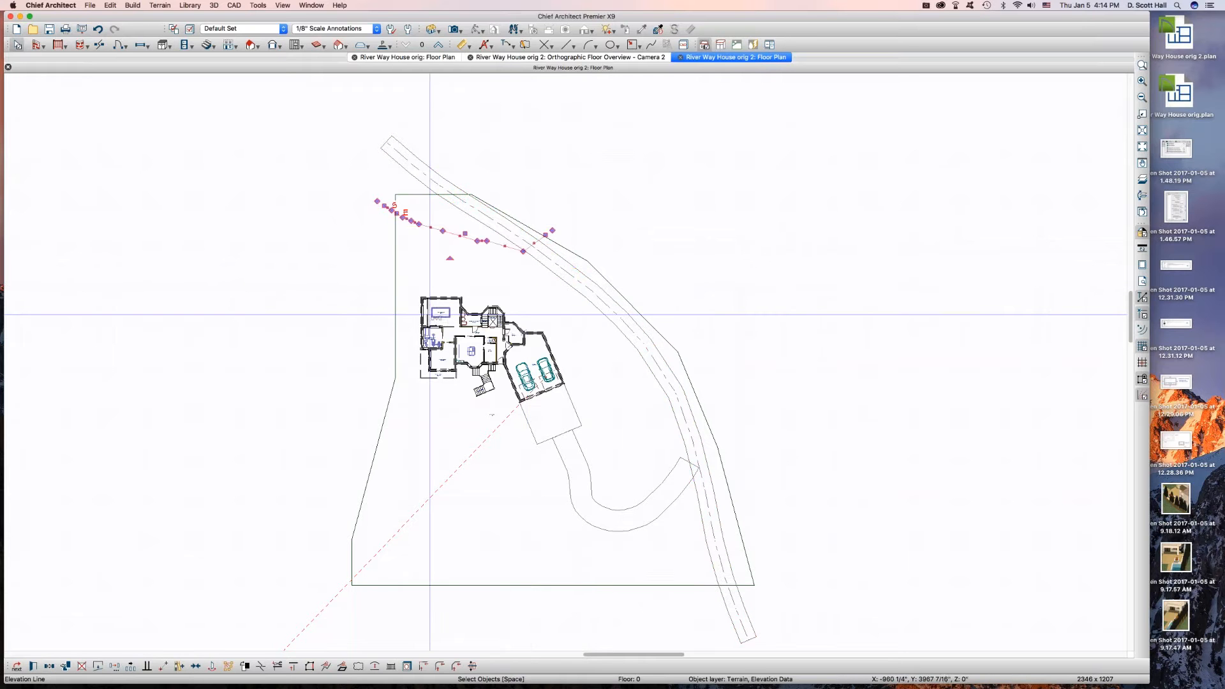
{"action": "double_click", "coordinate": [426, 225]}
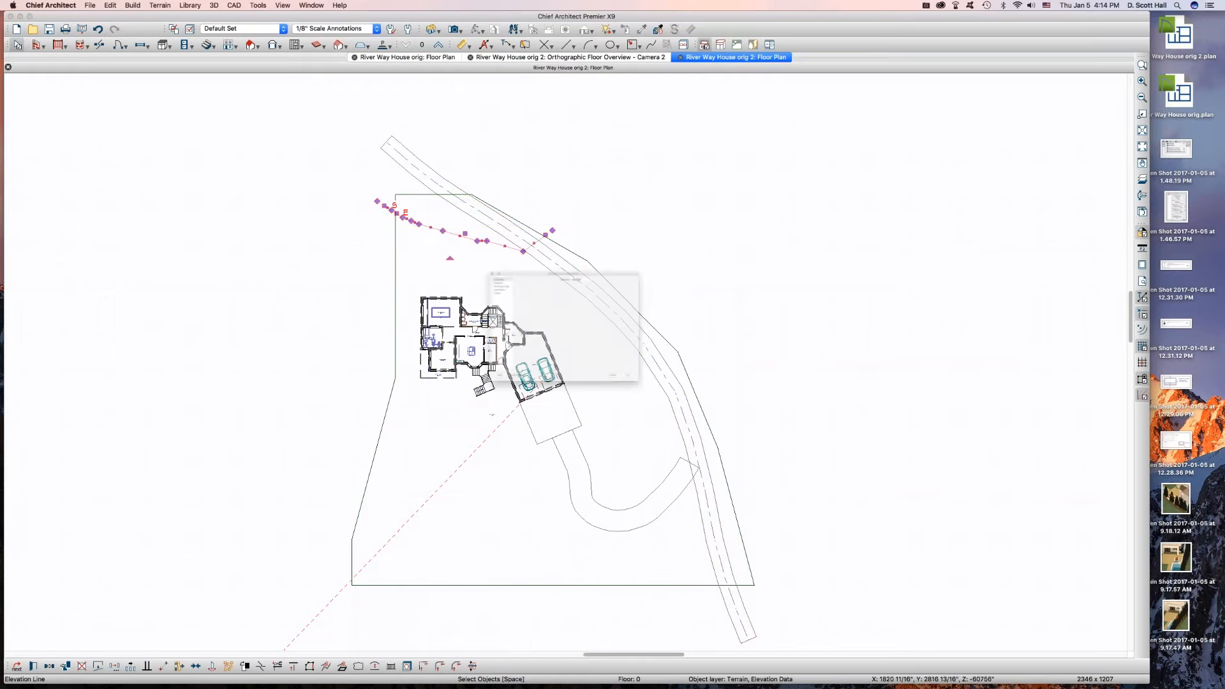
{"action": "left_click", "coordinate": [687, 453]}
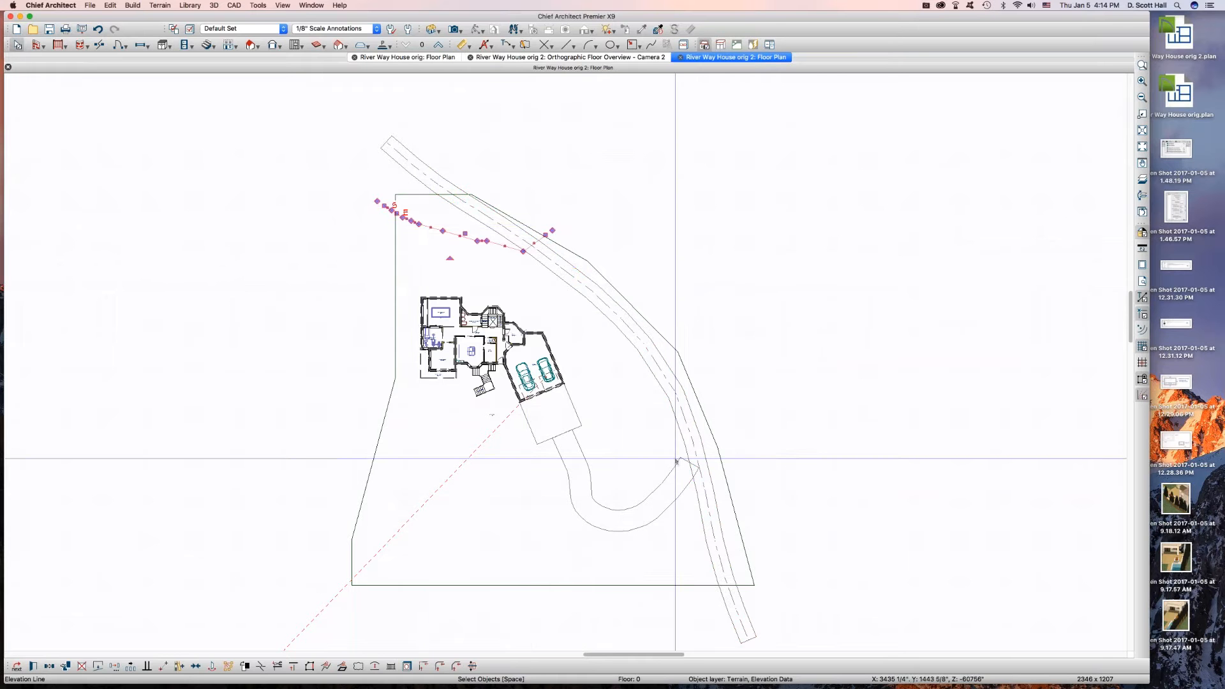
- Select another elevation line at the upper part of the terrain in River Way House orig and check which layer it is on
{"action": "left_click", "coordinate": [407, 57]}
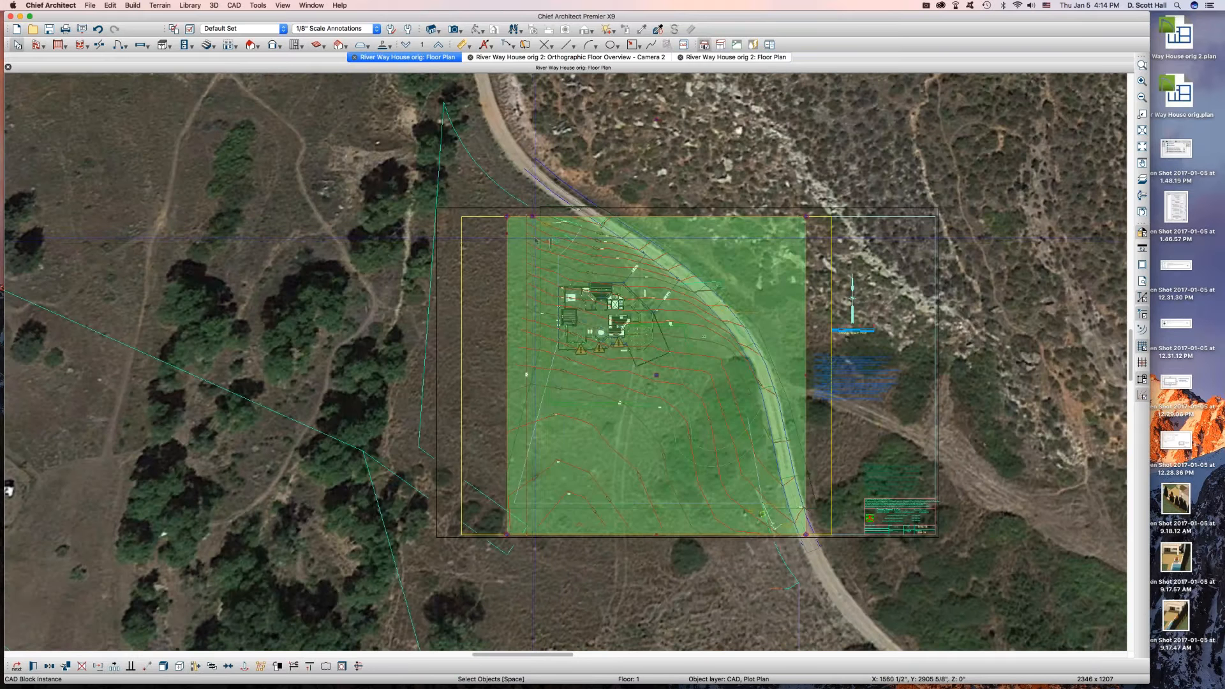
{"action": "left_click", "coordinate": [536, 257]}
{"action": "left_click", "coordinate": [535, 246], "text": "shift"}
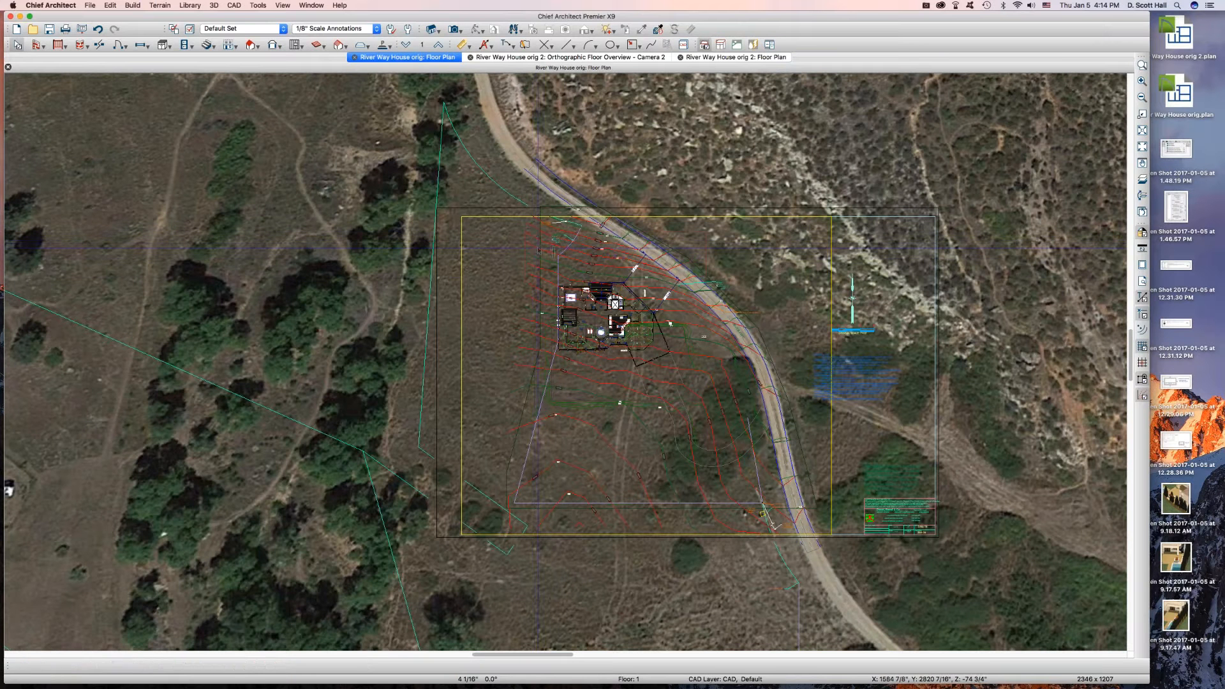
{"action": "left_click", "coordinate": [535, 250]}
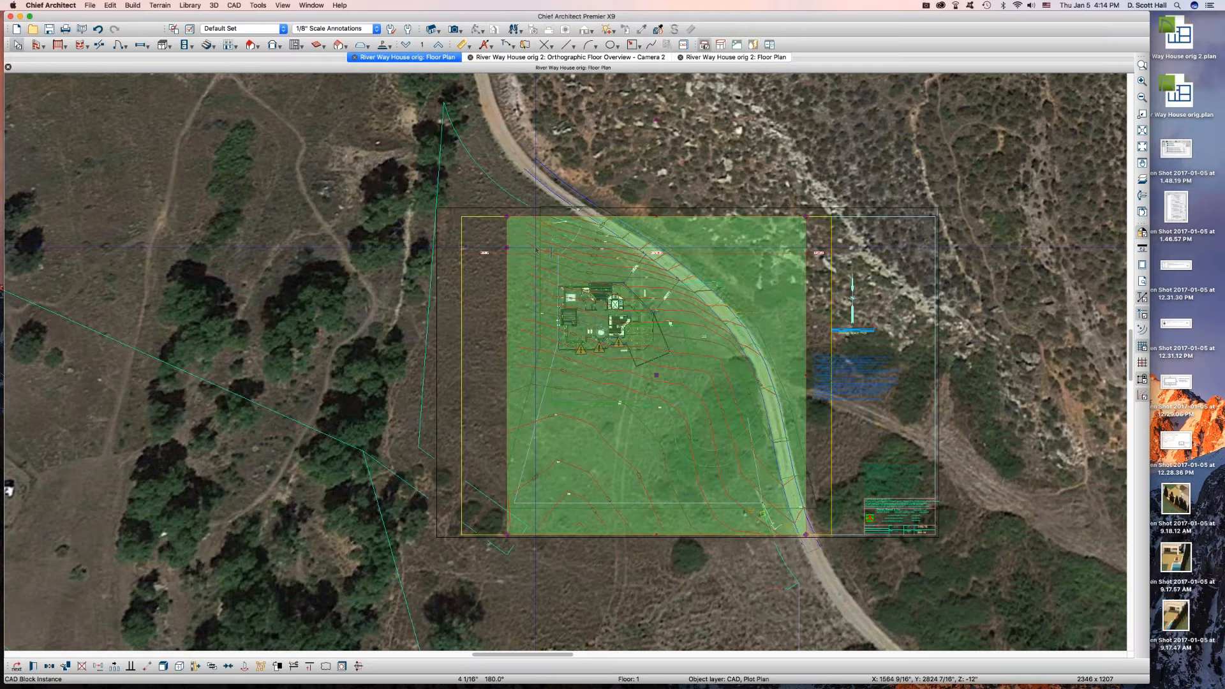
{"action": "left_click", "coordinate": [535, 249]}
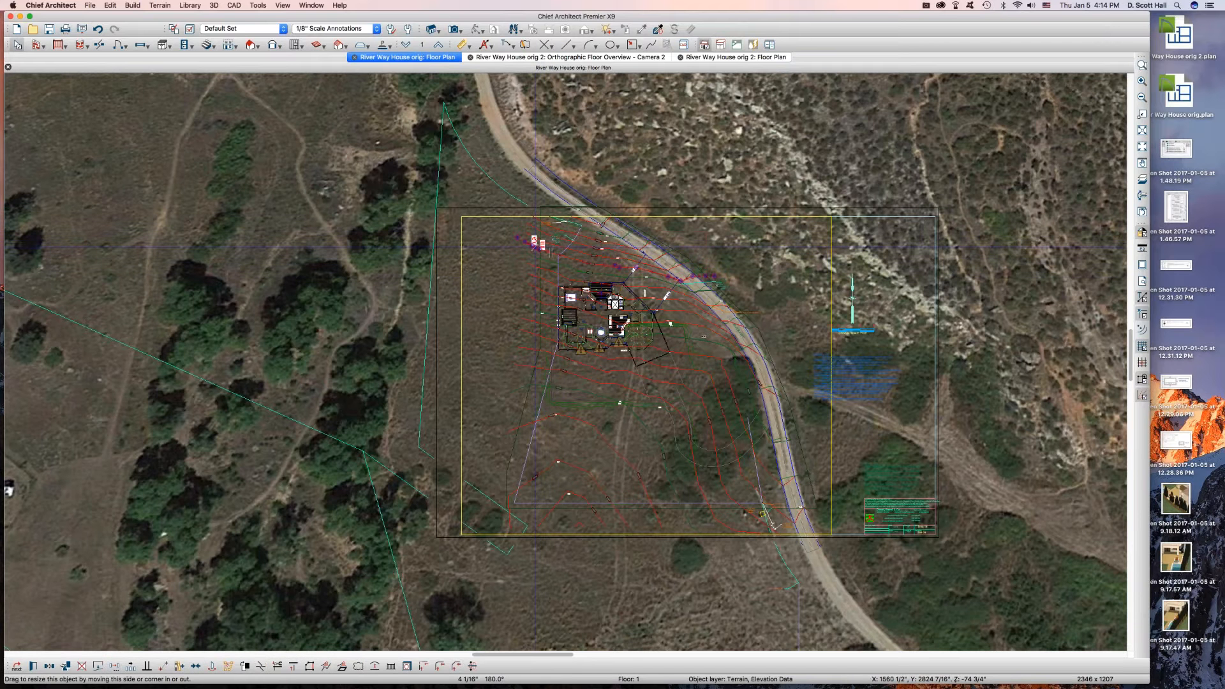
{"action": "key", "text": "l"}
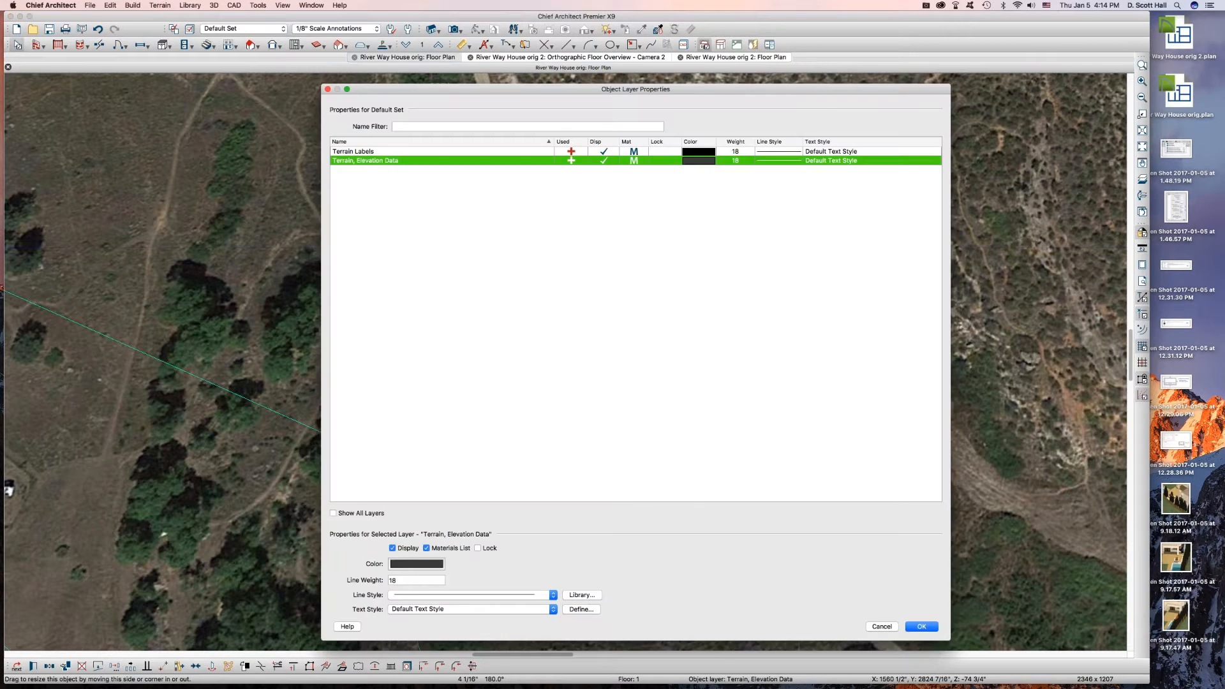
{"action": "left_click", "coordinate": [877, 629]}
{"action": "key", "text": "l"}
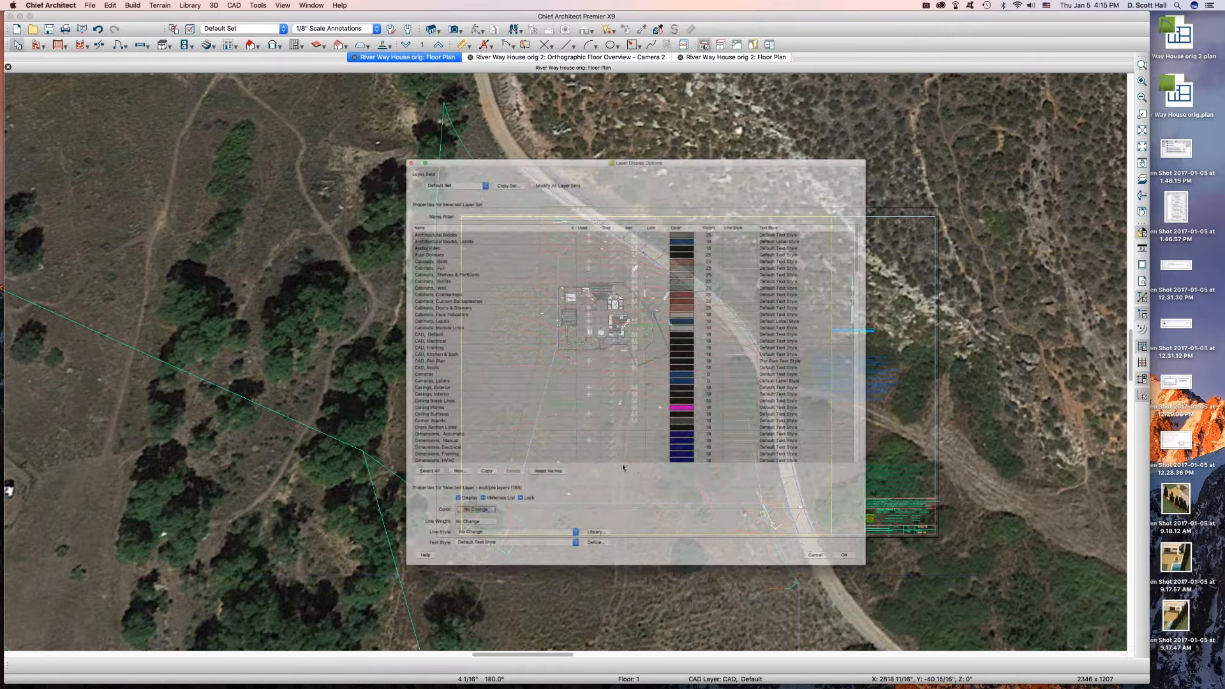
{"action": "left_click", "coordinate": [348, 515]}
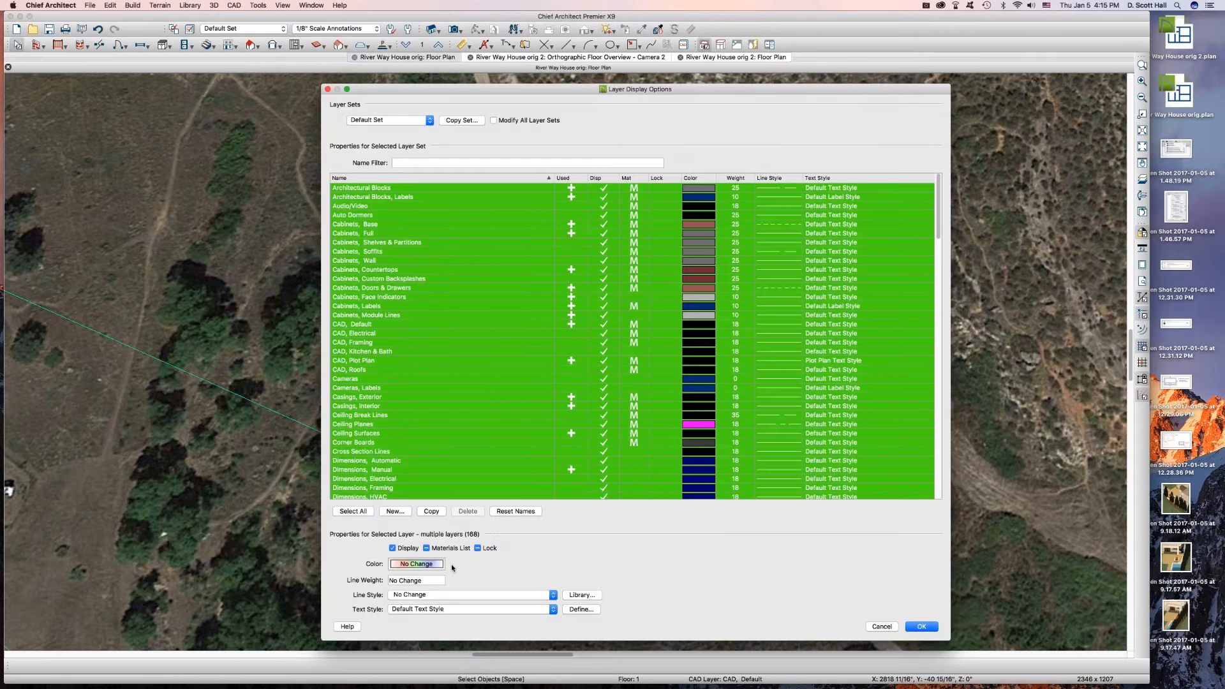
{"action": "left_click", "coordinate": [477, 548]}
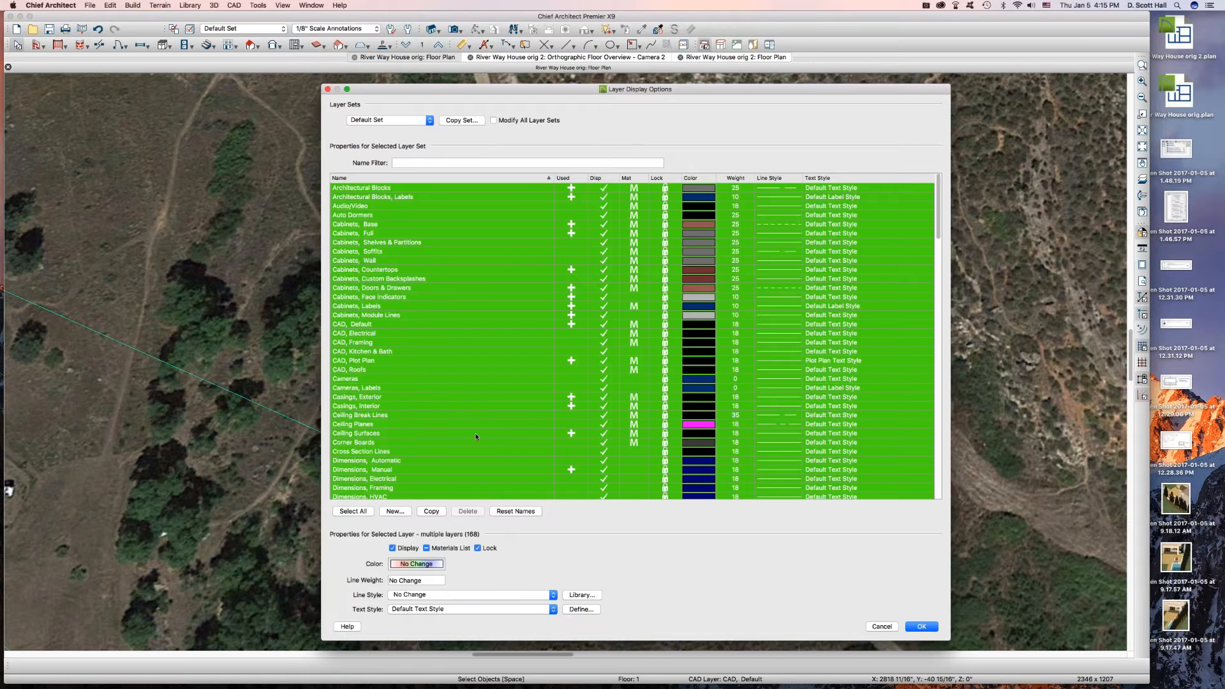
{"action": "left_click", "coordinate": [475, 434]}
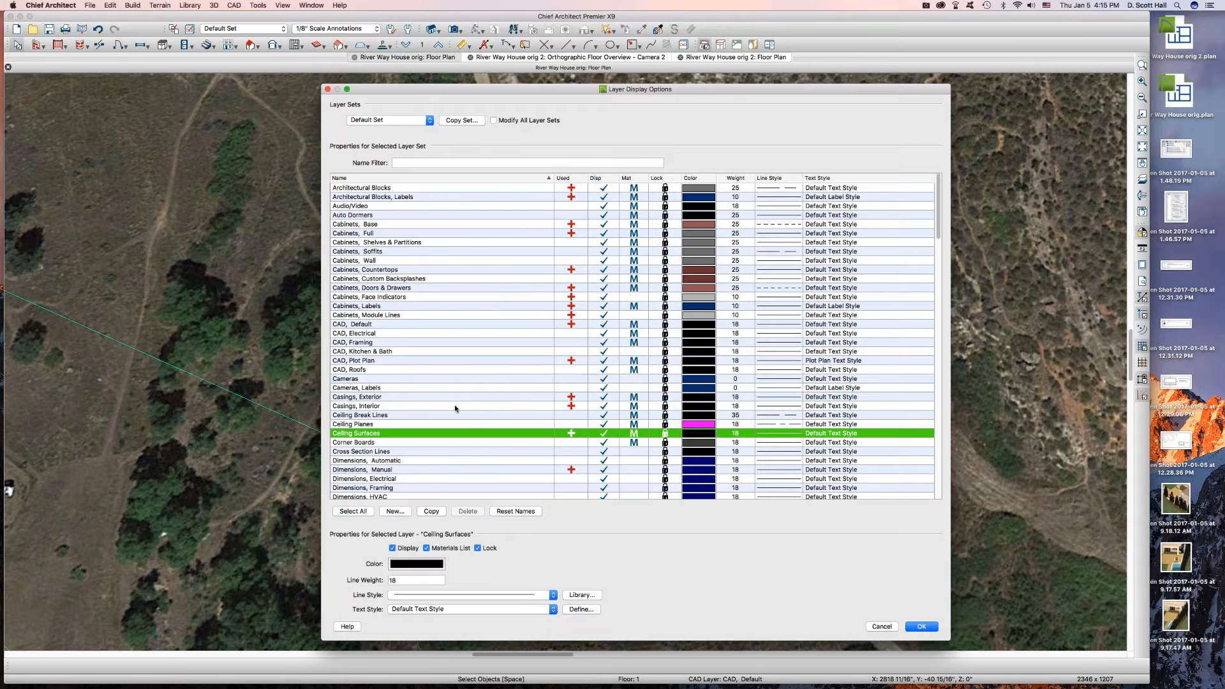
{"action": "key", "text": "e"}
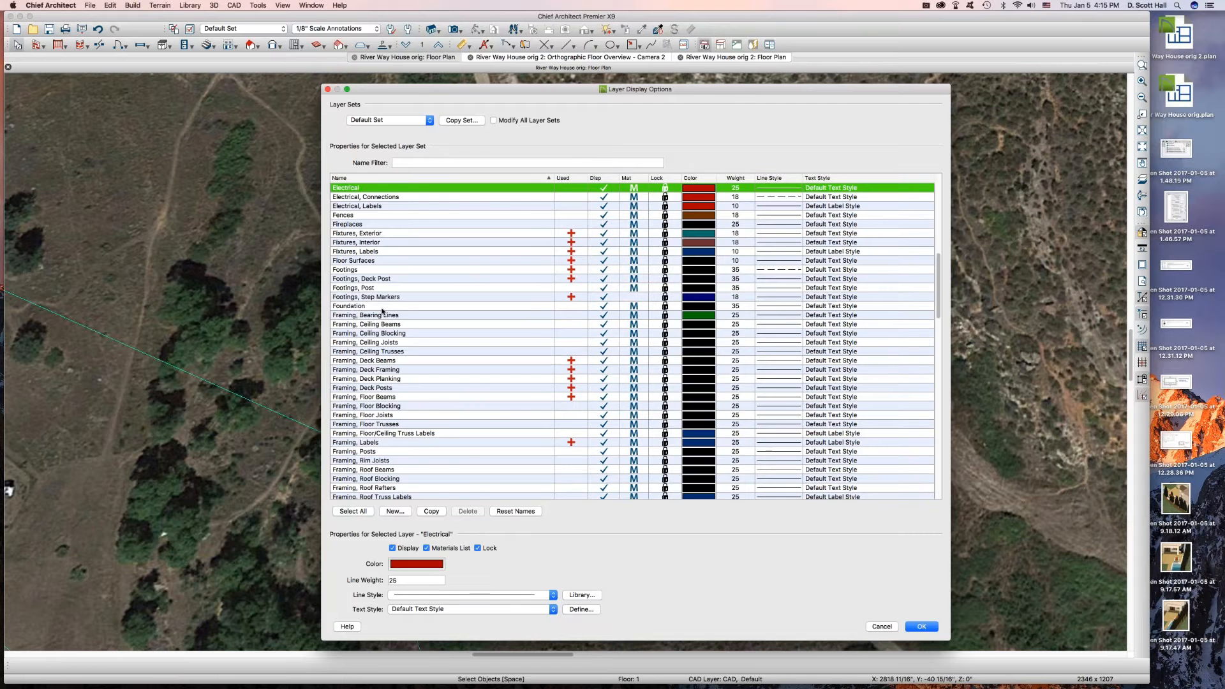
{"action": "key", "text": "Down"}
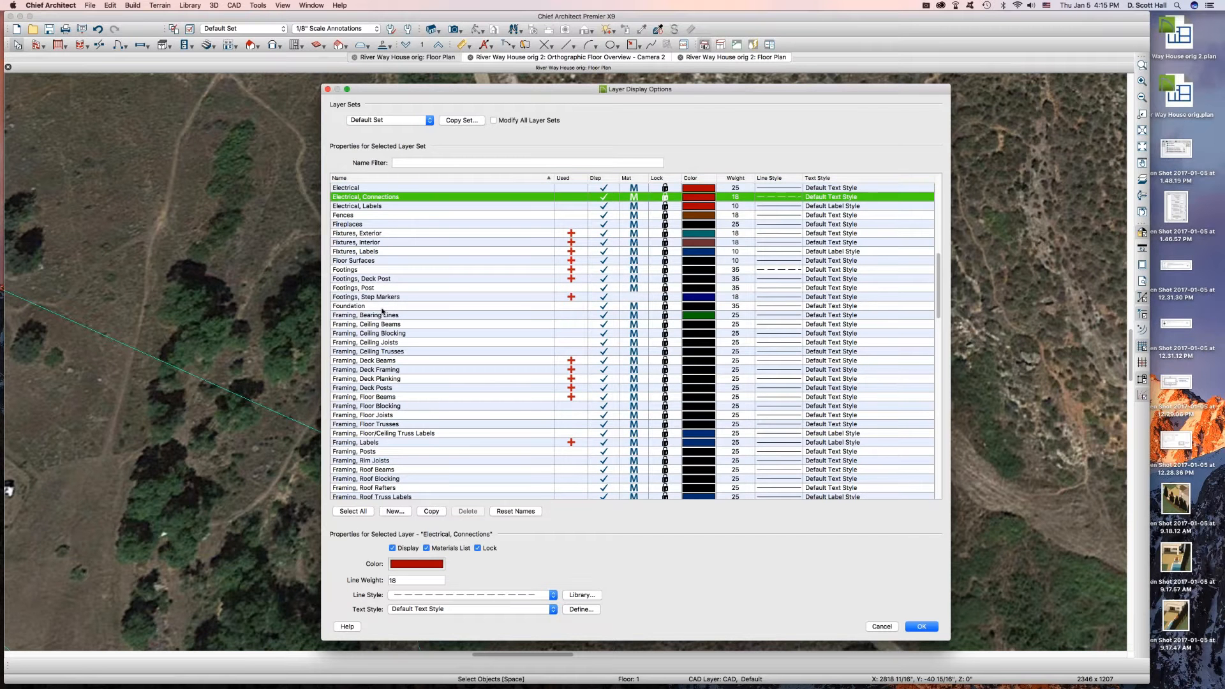
{"action": "key", "text": "Down"}
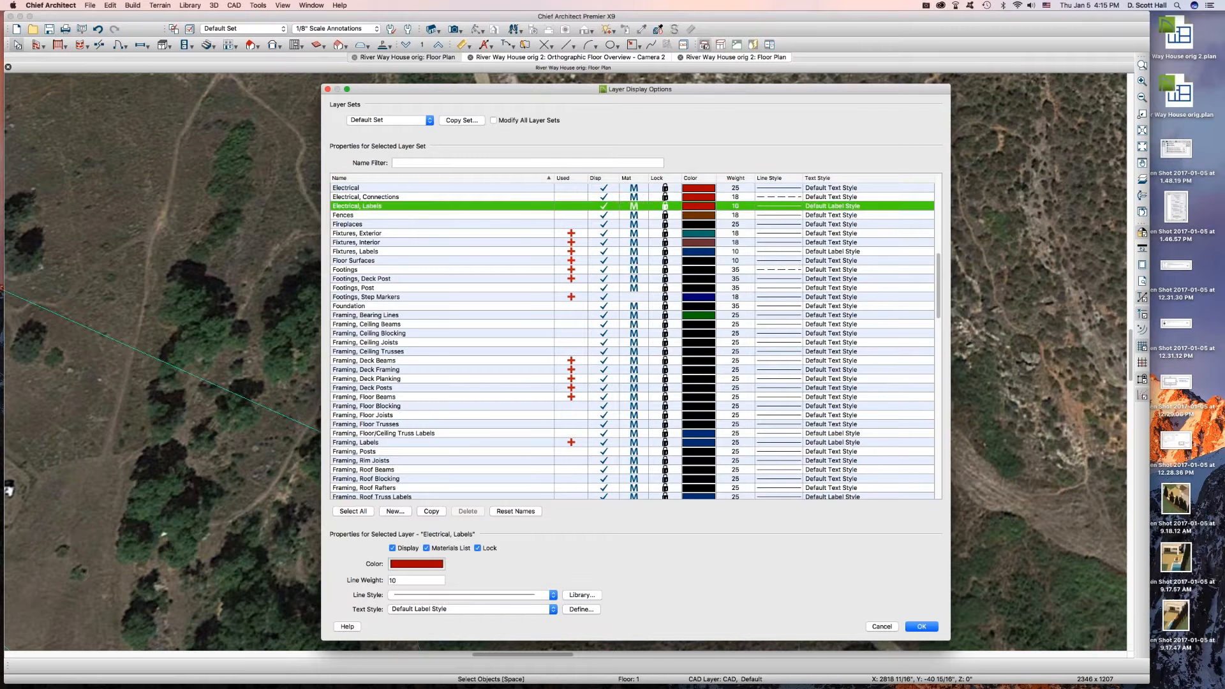
{"action": "scroll", "coordinate": [428, 310], "scroll_direction": "up", "scroll_amount": 5}
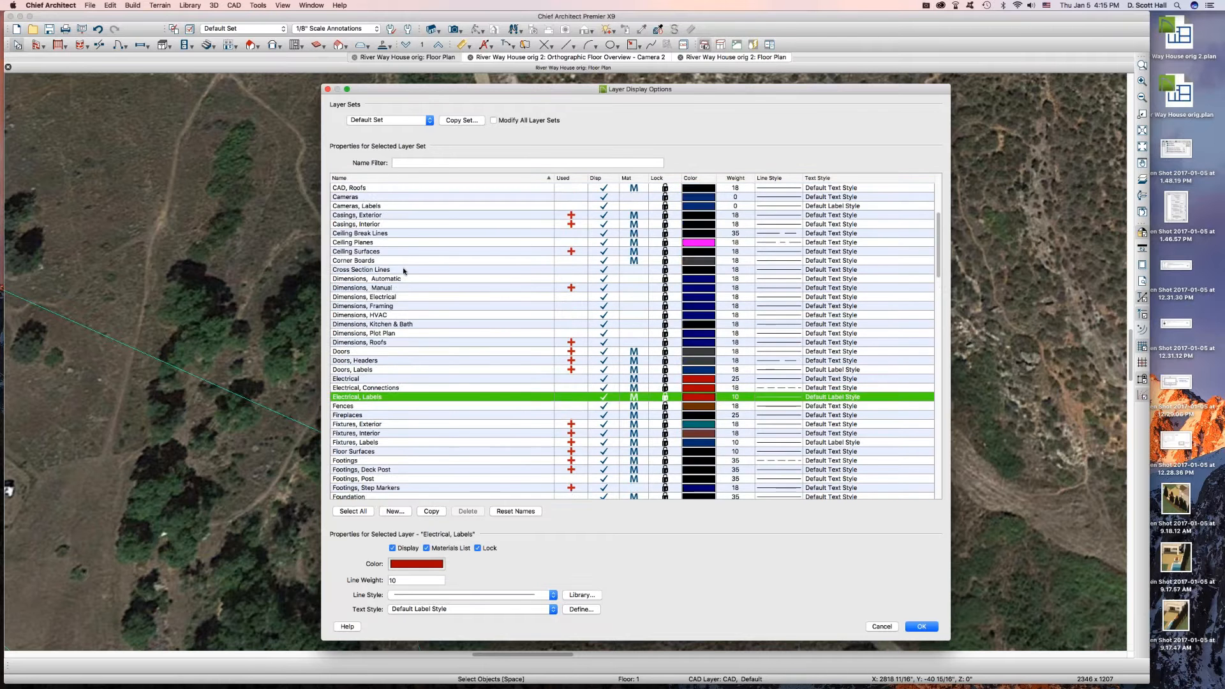
{"action": "scroll", "coordinate": [428, 310], "scroll_direction": "down", "scroll_amount": 10}
{"action": "key", "text": "Up"}
{"action": "key", "text": "Up"}
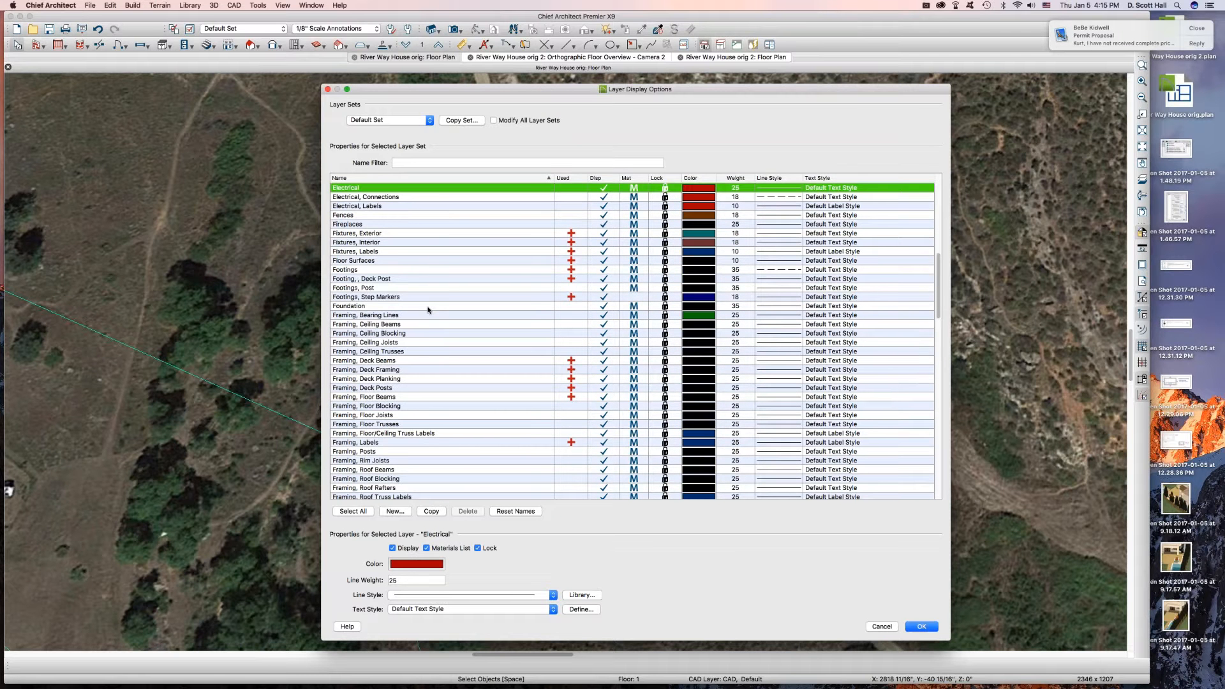
{"action": "key", "text": "Down"}
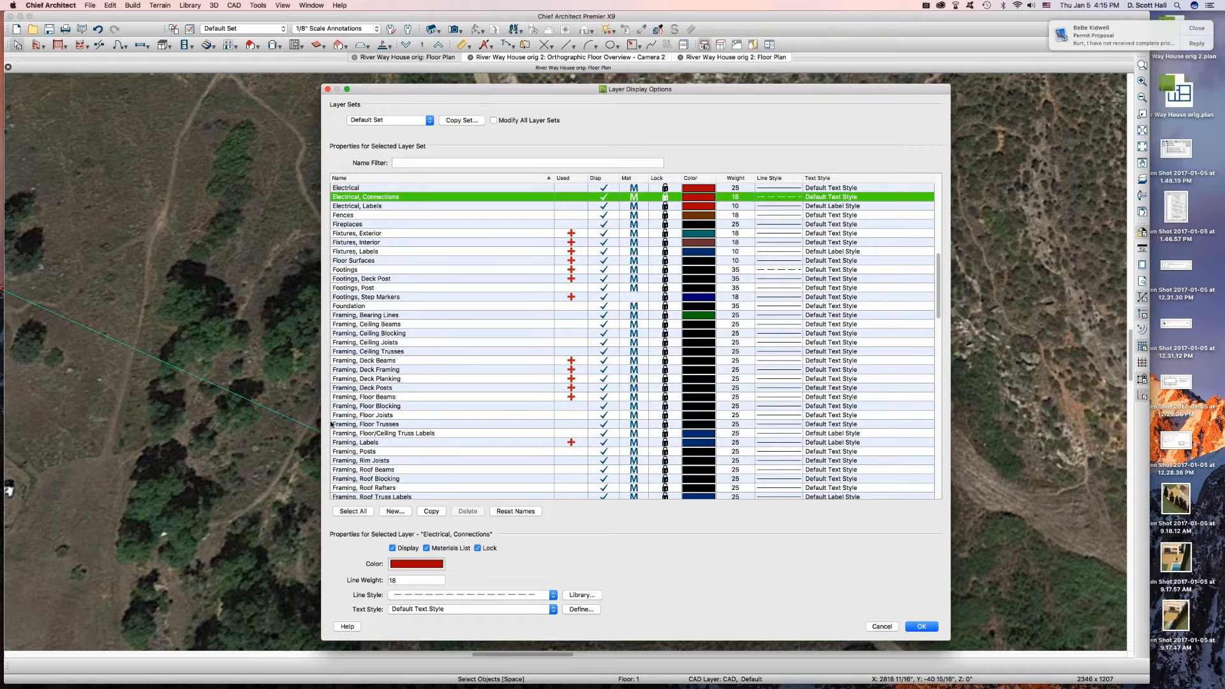
{"action": "key", "text": "t"}
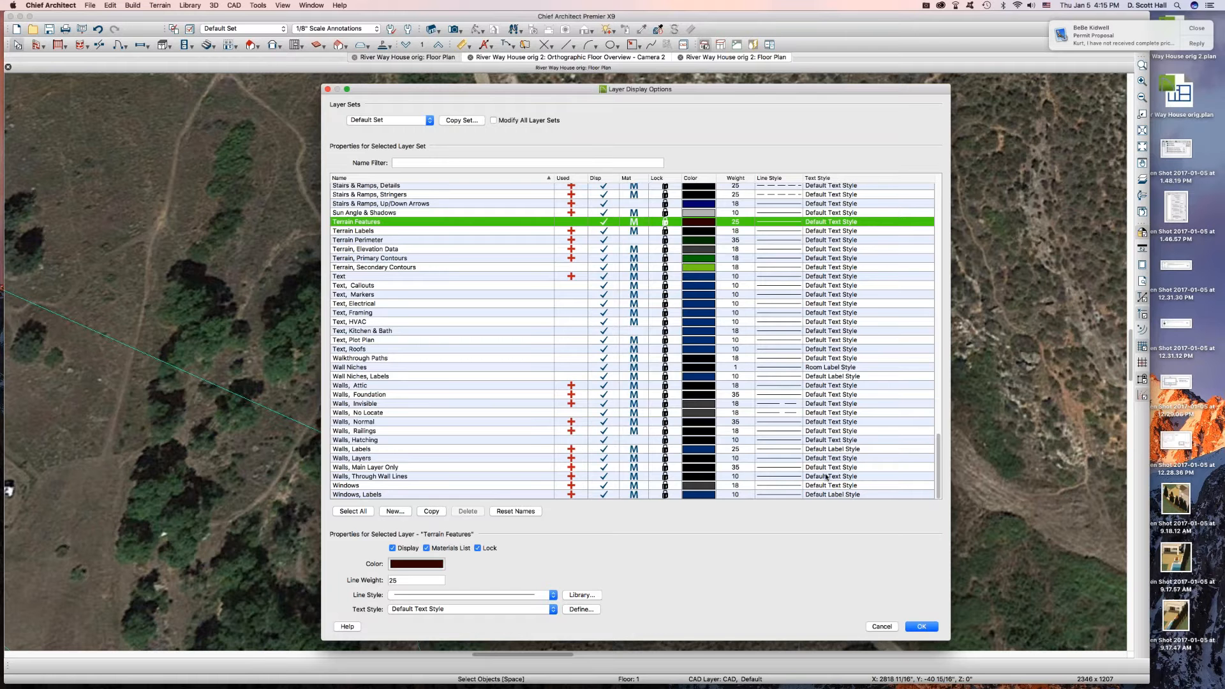
{"action": "left_click", "coordinate": [873, 627]}
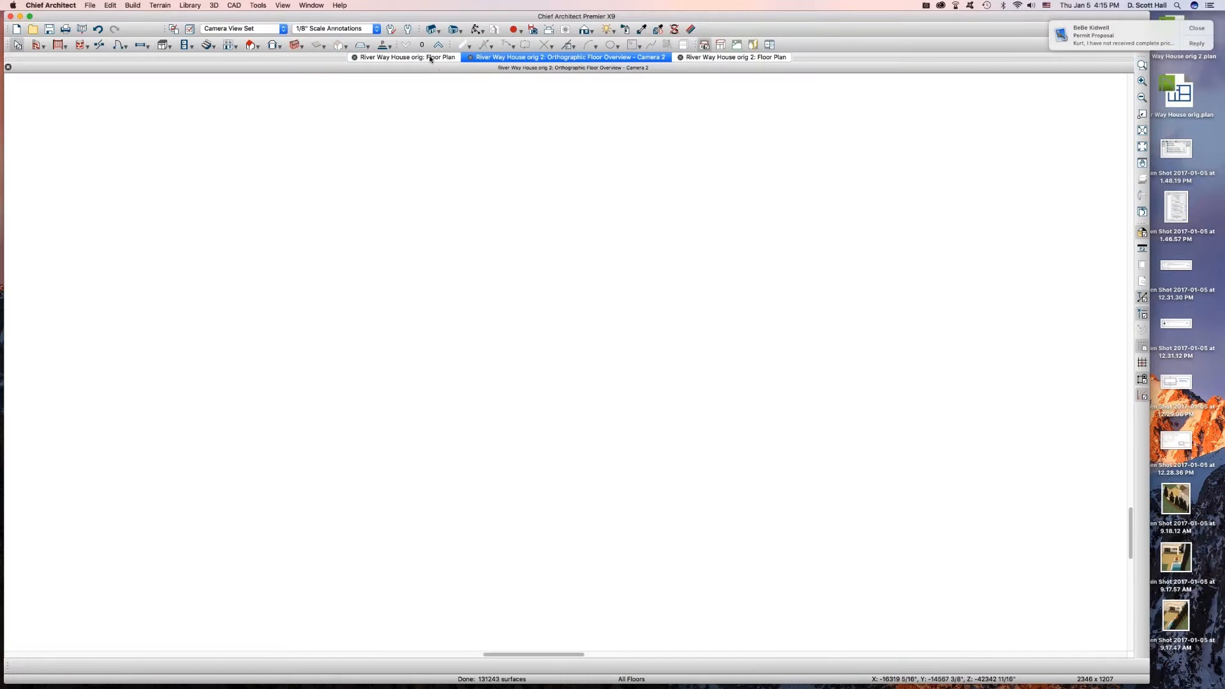
- Select an elevation line above the house in the River Way House orig floor plan and check which layer it is on
{"action": "left_click", "coordinate": [431, 57]}
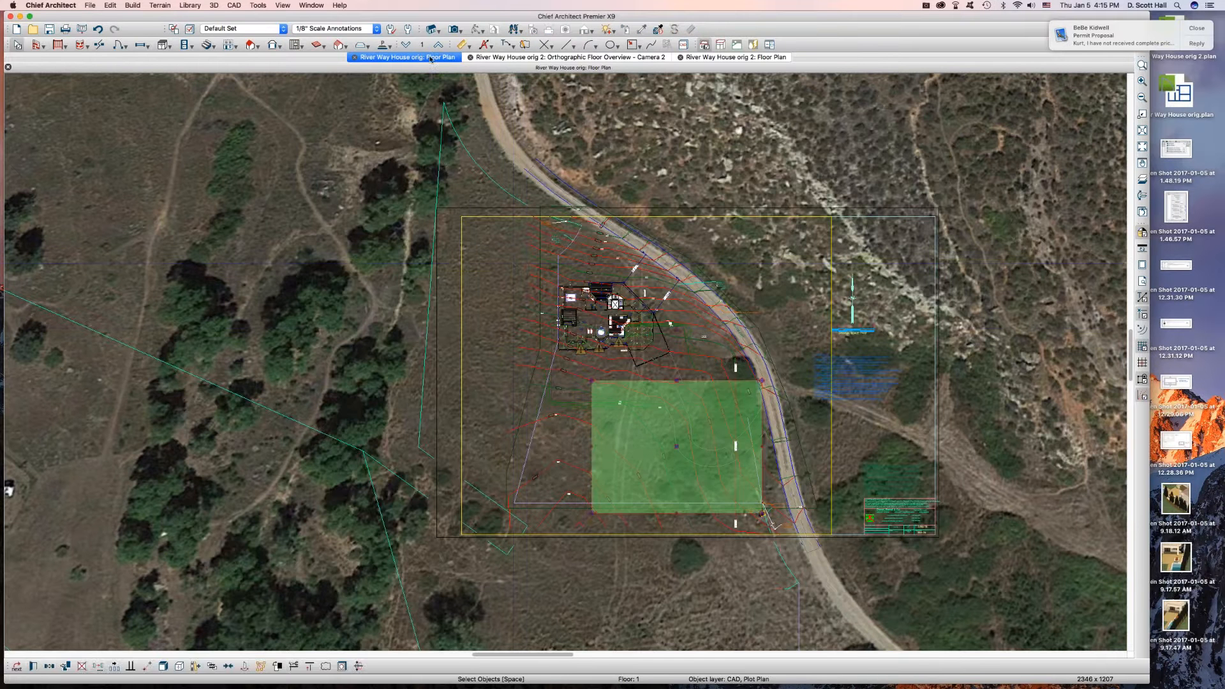
{"action": "left_click", "coordinate": [533, 265]}
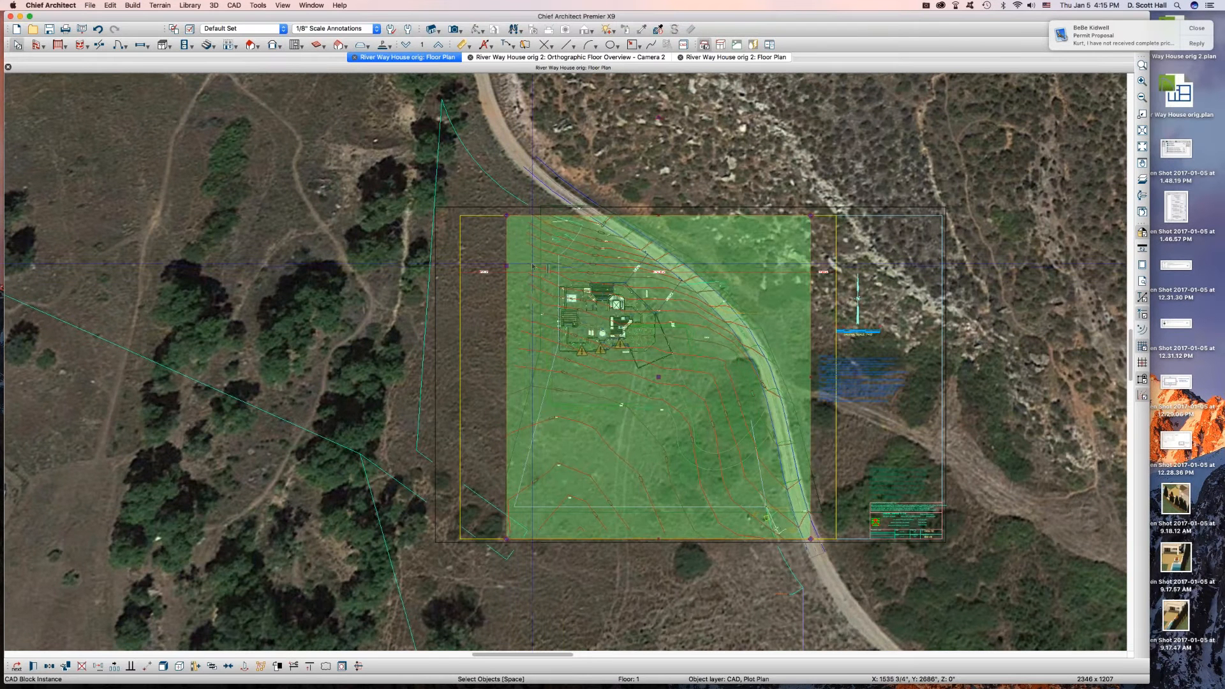
{"action": "left_click", "coordinate": [534, 263]}
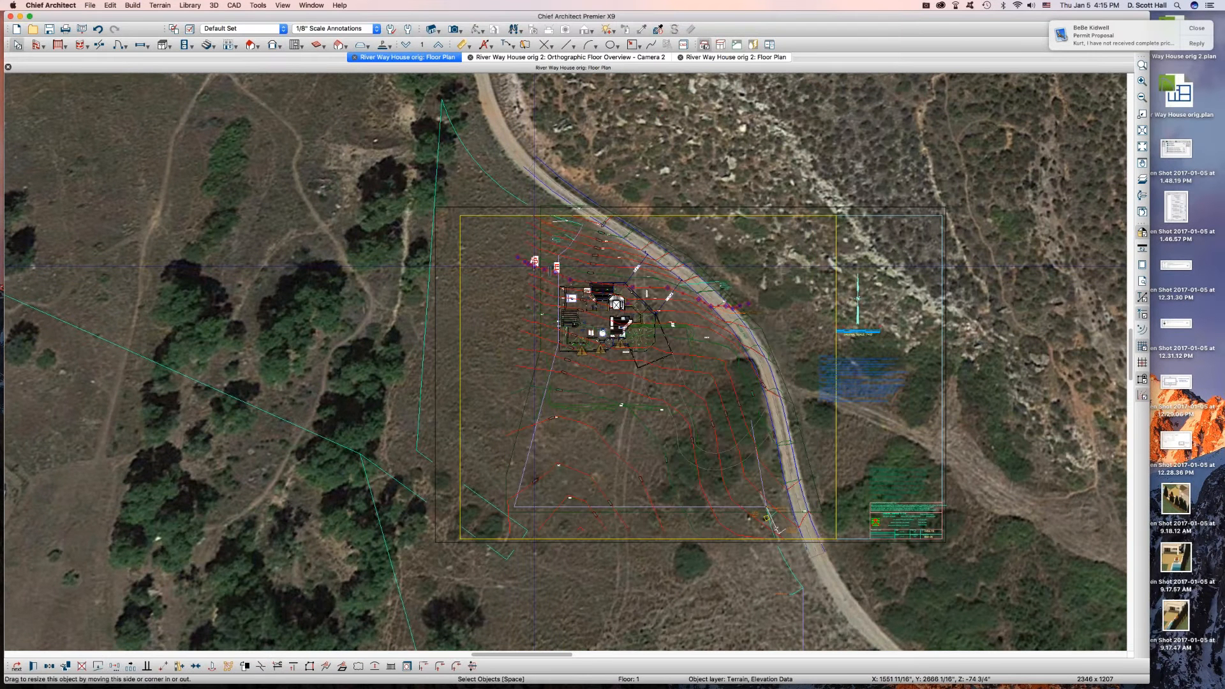
{"action": "key", "text": "l"}
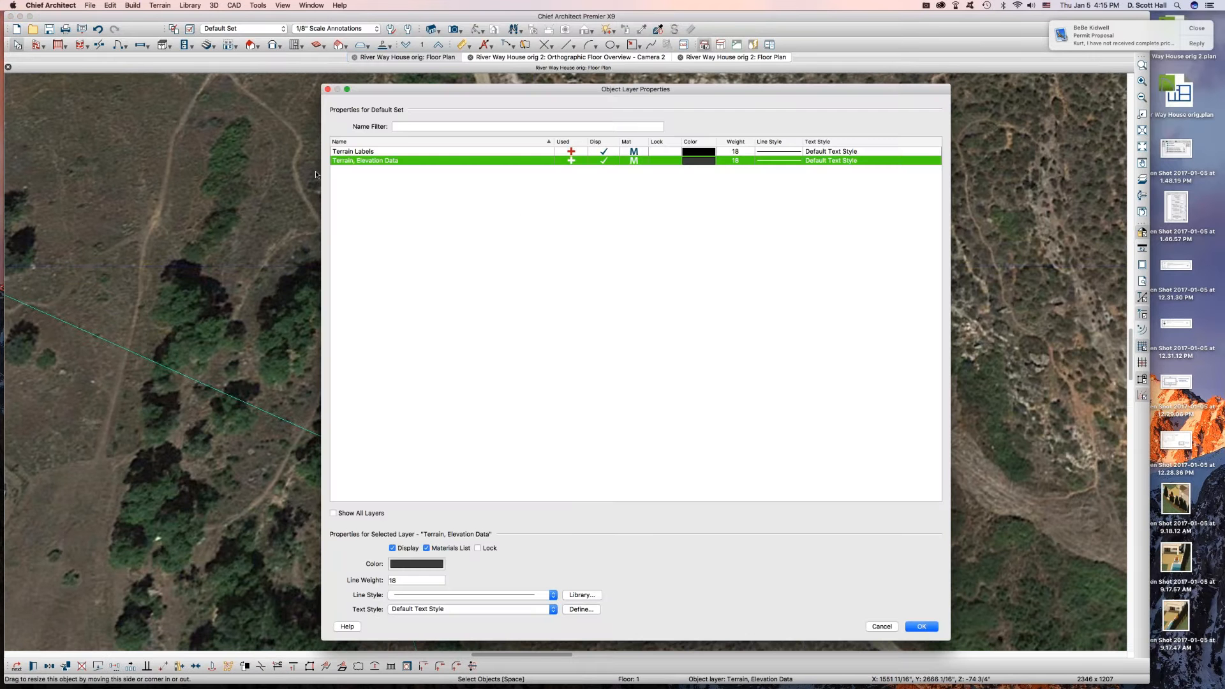
{"action": "left_click", "coordinate": [869, 628]}
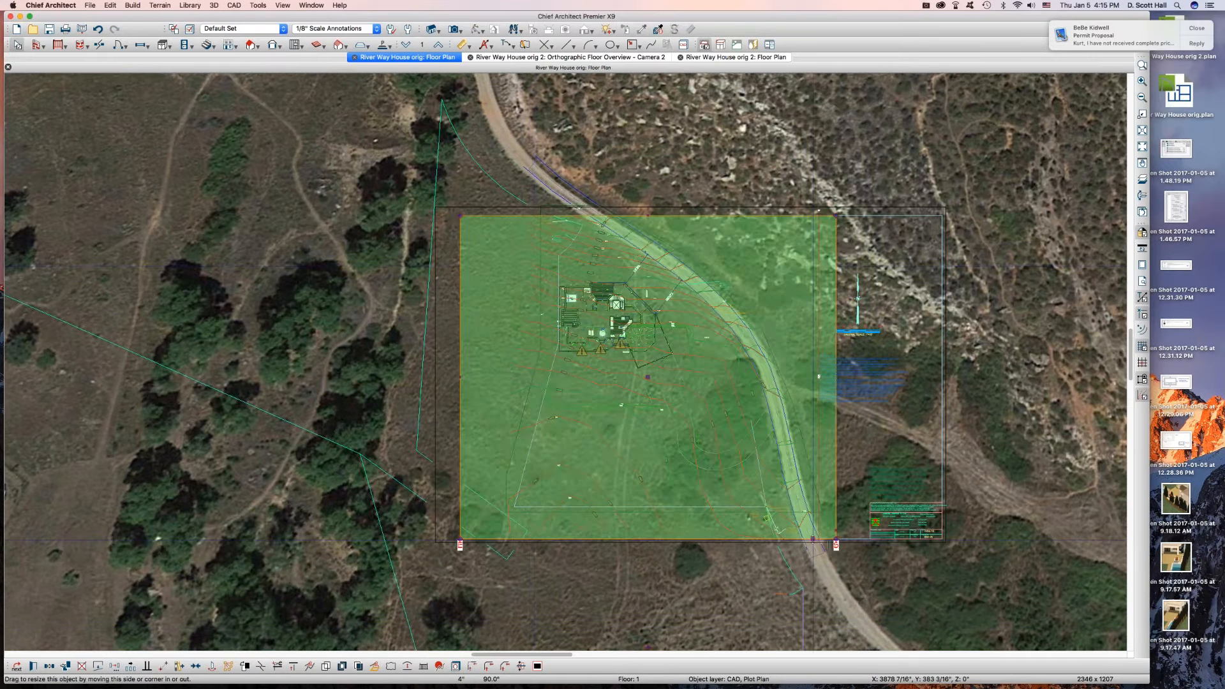
- Lock every layer of the River Way House orig plan's Default Set except Terrain, Elevation Data
{"action": "key", "text": "l"}
{"action": "key", "text": "Down"}
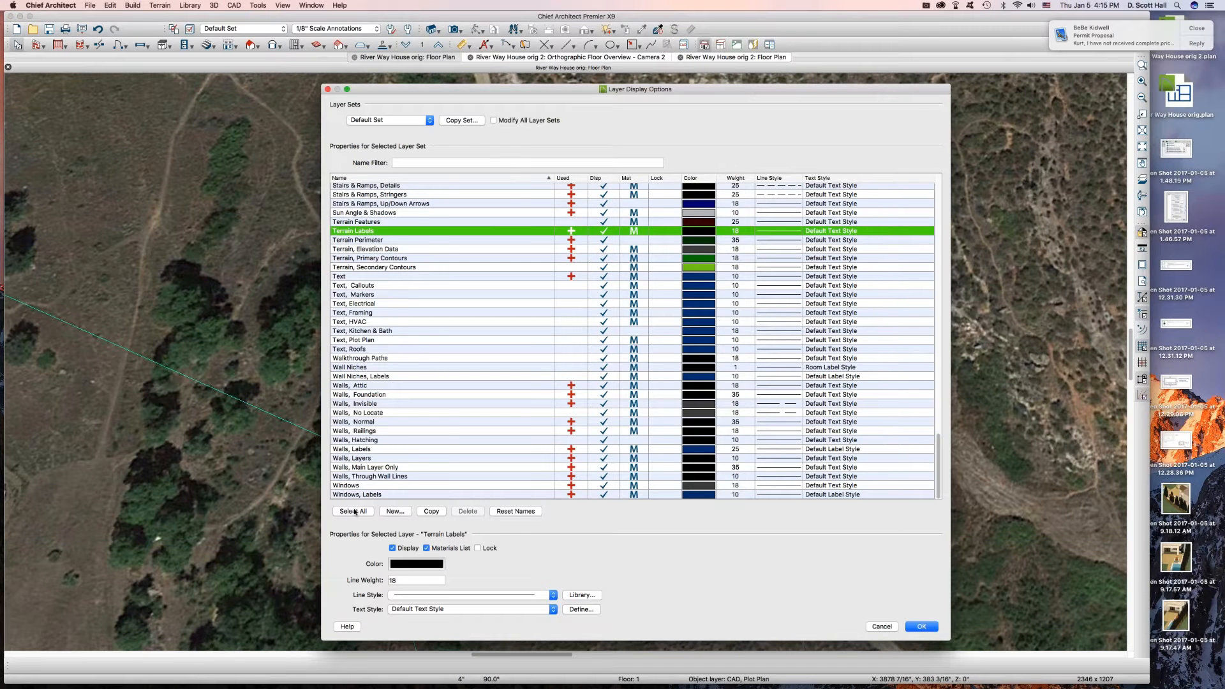
{"action": "key", "text": "super+a"}
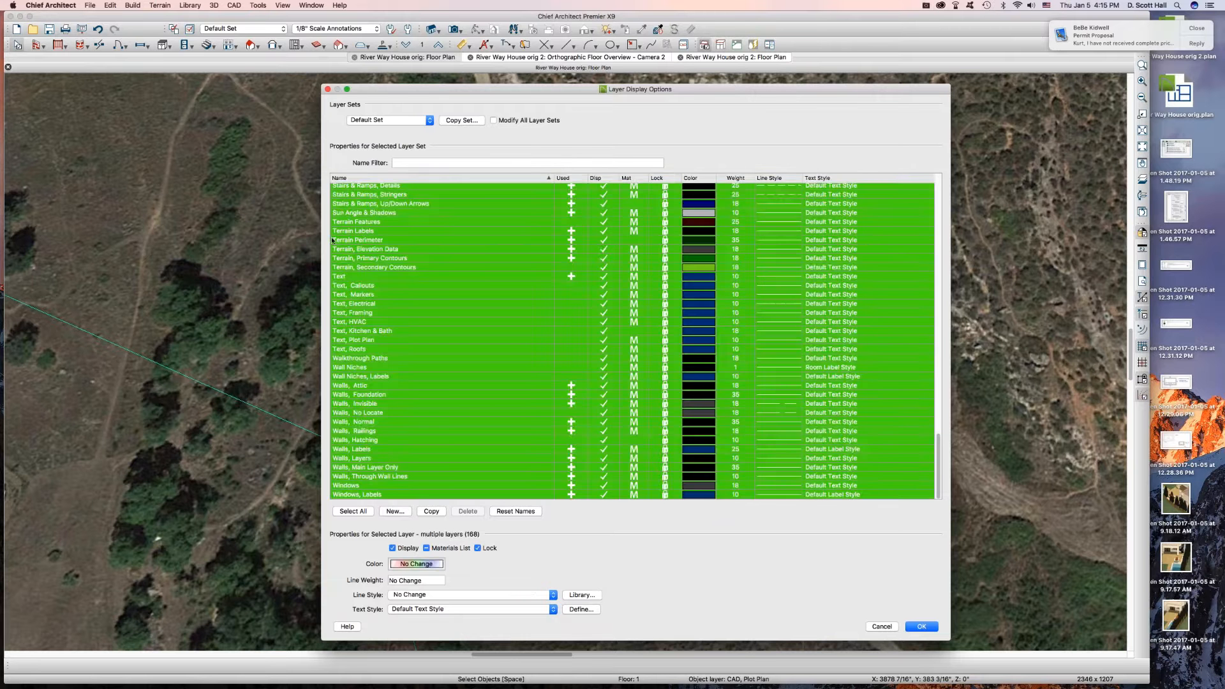
{"action": "left_click", "coordinate": [340, 240]}
{"action": "left_click", "coordinate": [415, 348]}
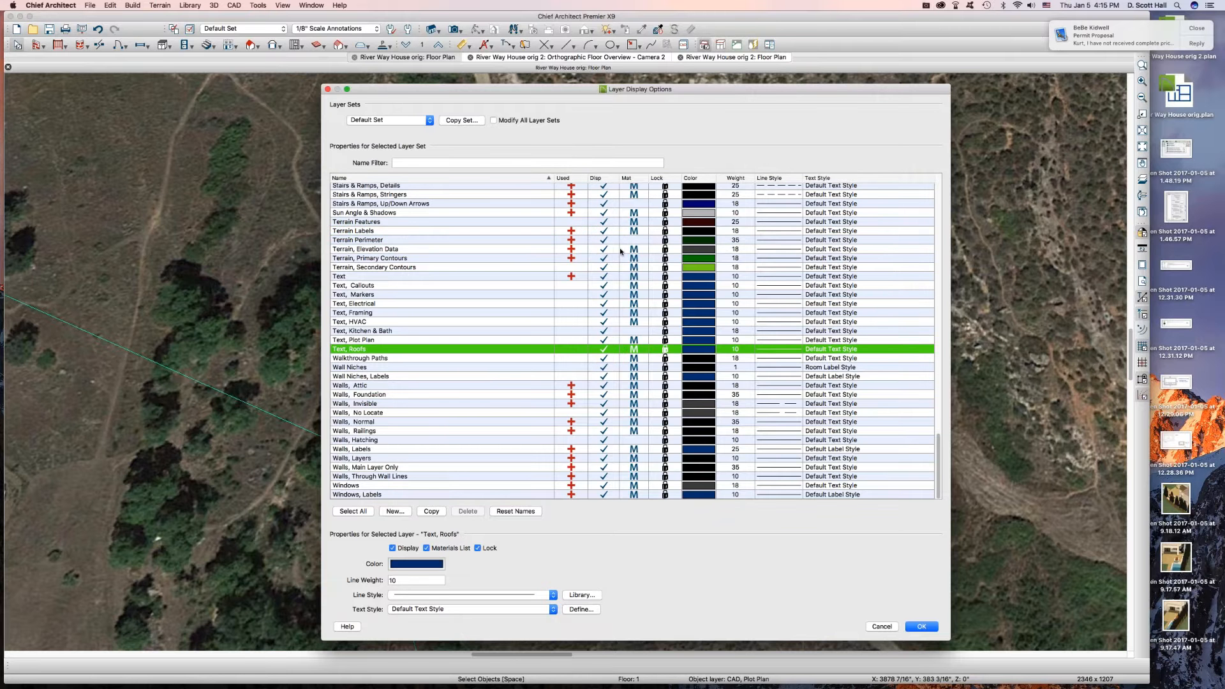
{"action": "left_click", "coordinate": [665, 251]}
{"action": "left_click", "coordinate": [921, 627]}
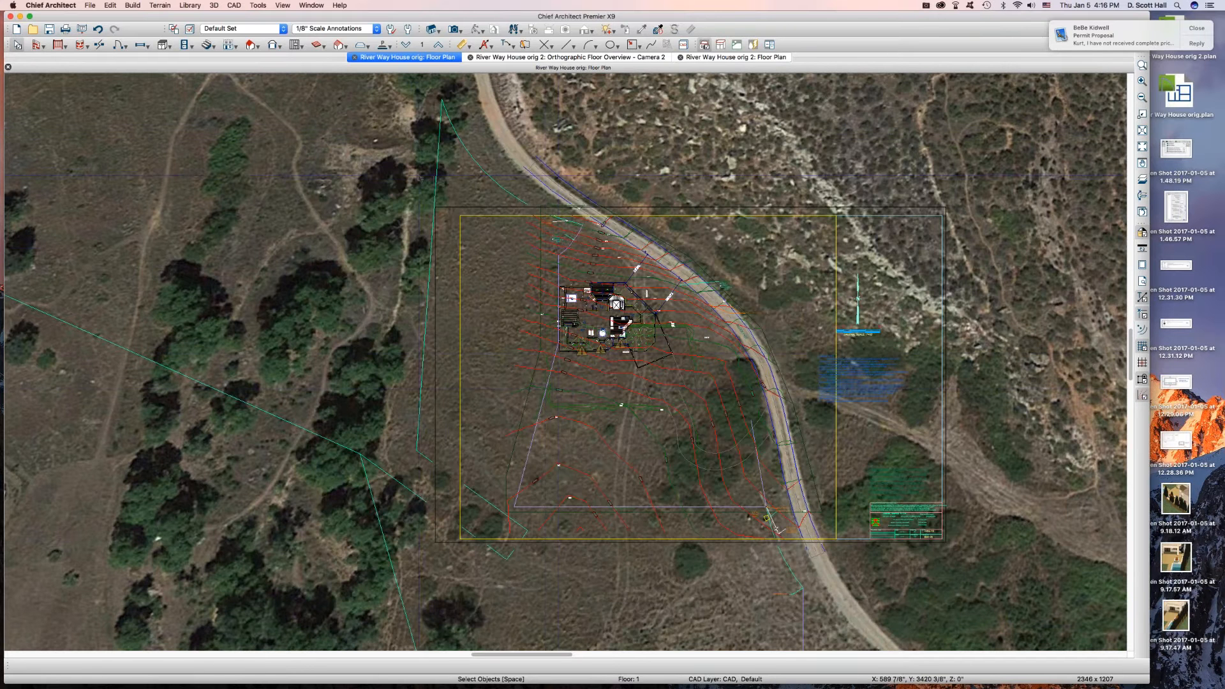
- Select all the unlocked terrain elevation data and inspect the flat region's specification and the elevation line beside the house
{"action": "left_click_drag", "start_coordinate": [368, 155], "coordinate": [998, 587]}
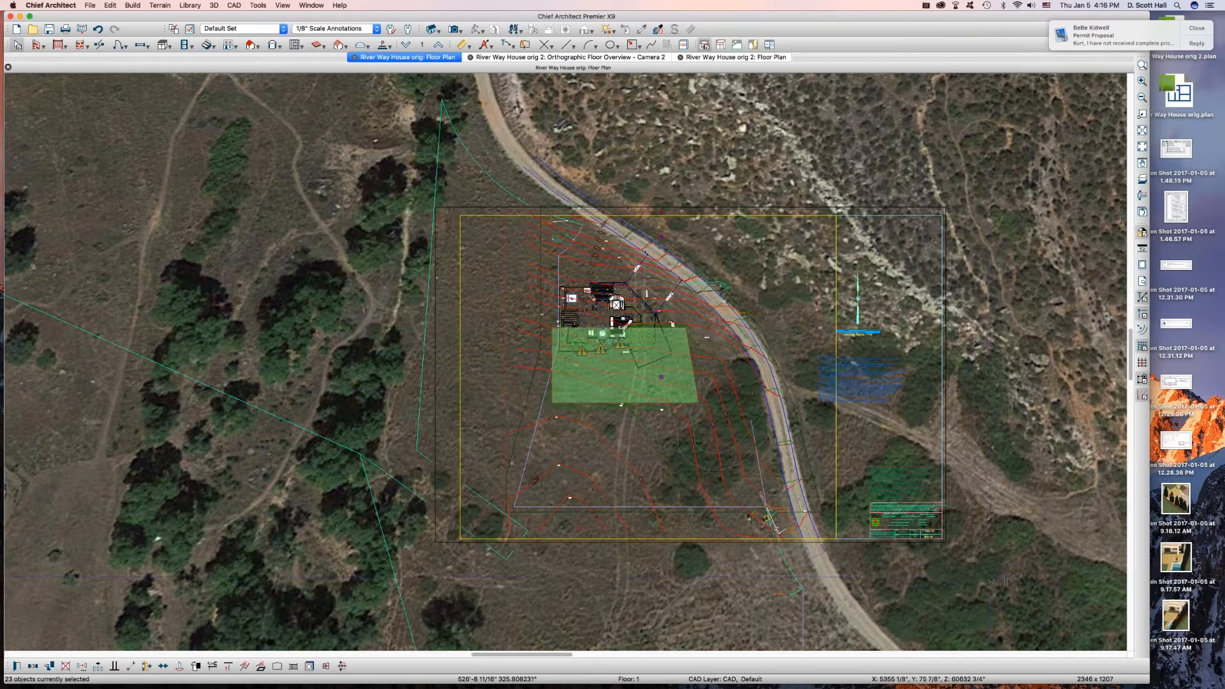
{"action": "key", "text": "Escape"}
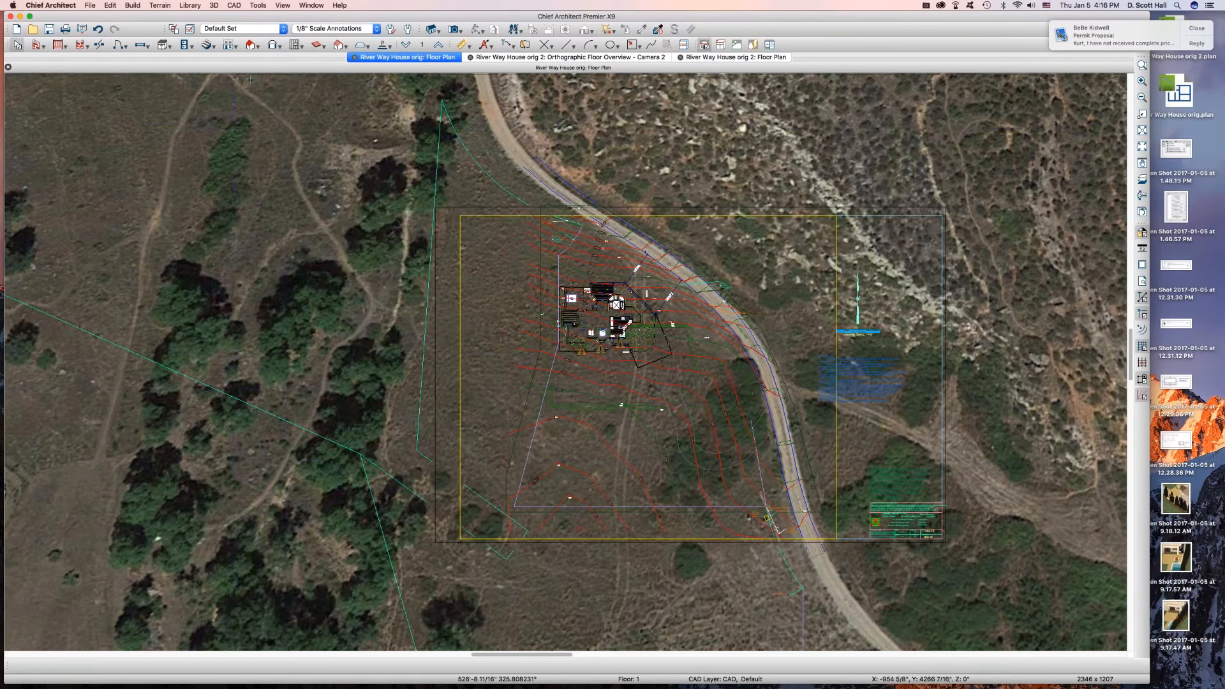
{"action": "left_click_drag", "start_coordinate": [327, 130], "coordinate": [1034, 636]}
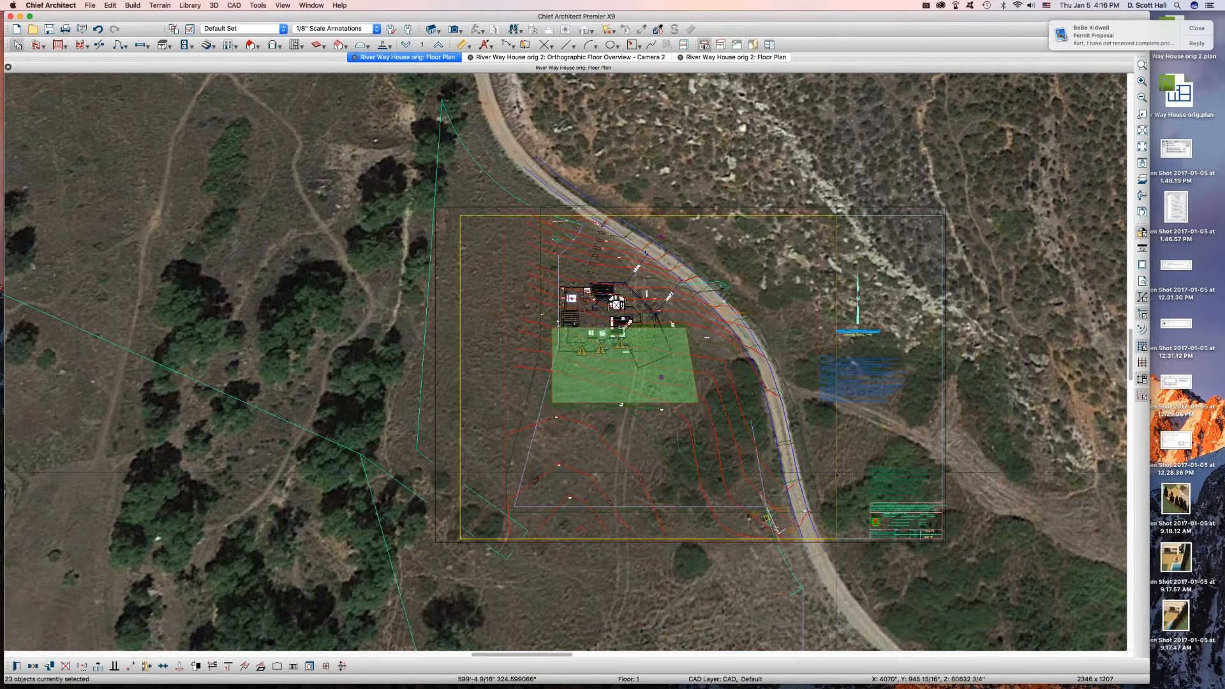
{"action": "scroll", "coordinate": [701, 353], "scroll_direction": "up", "scroll_amount": 5}
{"action": "scroll", "coordinate": [701, 353], "scroll_direction": "up", "scroll_amount": 2}
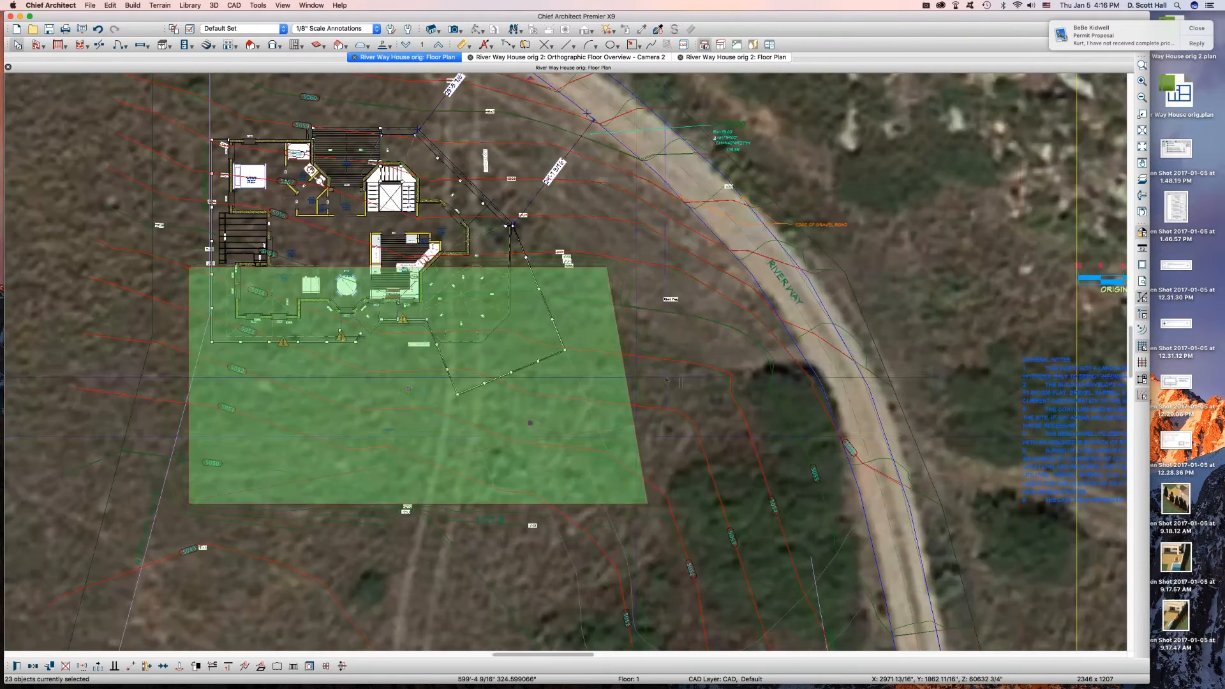
{"action": "left_click", "coordinate": [647, 426]}
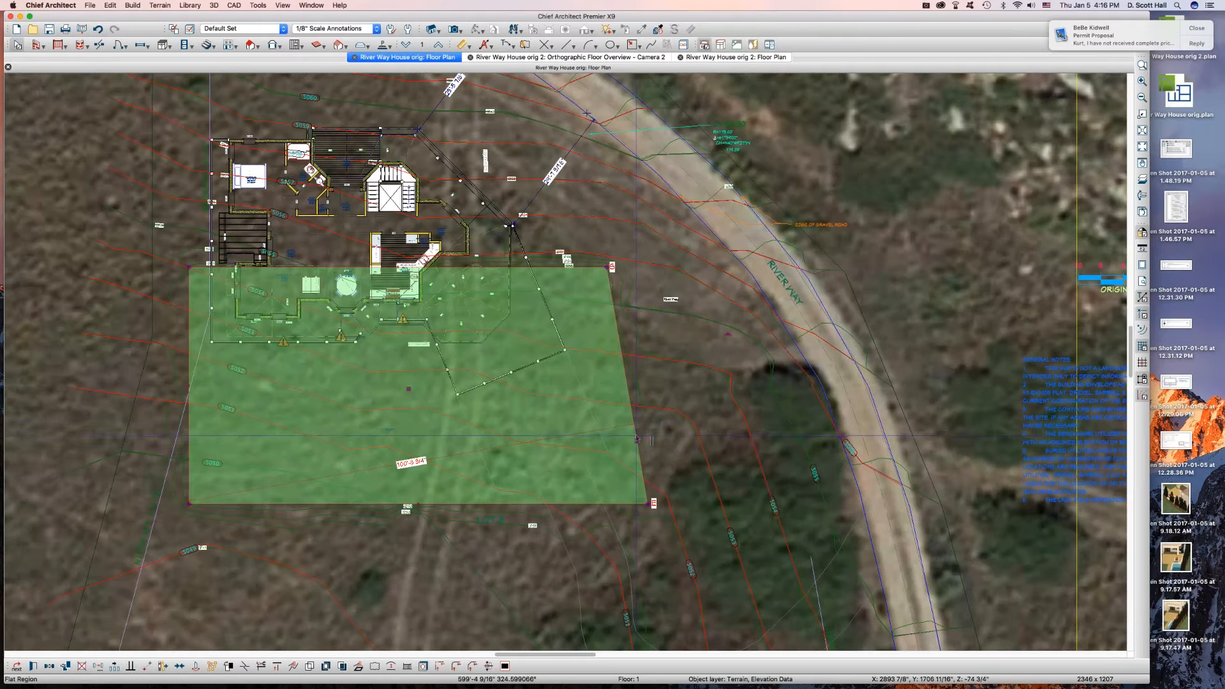
{"action": "double_click", "coordinate": [645, 424]}
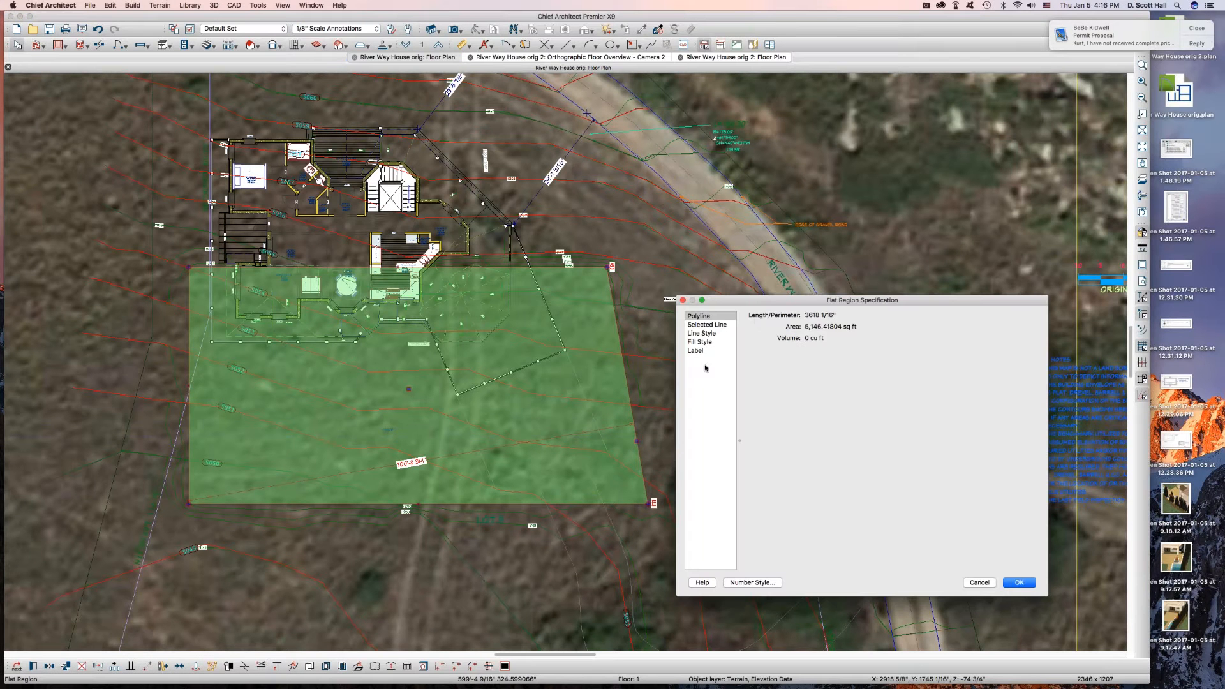
{"action": "left_click", "coordinate": [979, 582]}
{"action": "left_click", "coordinate": [646, 265]}
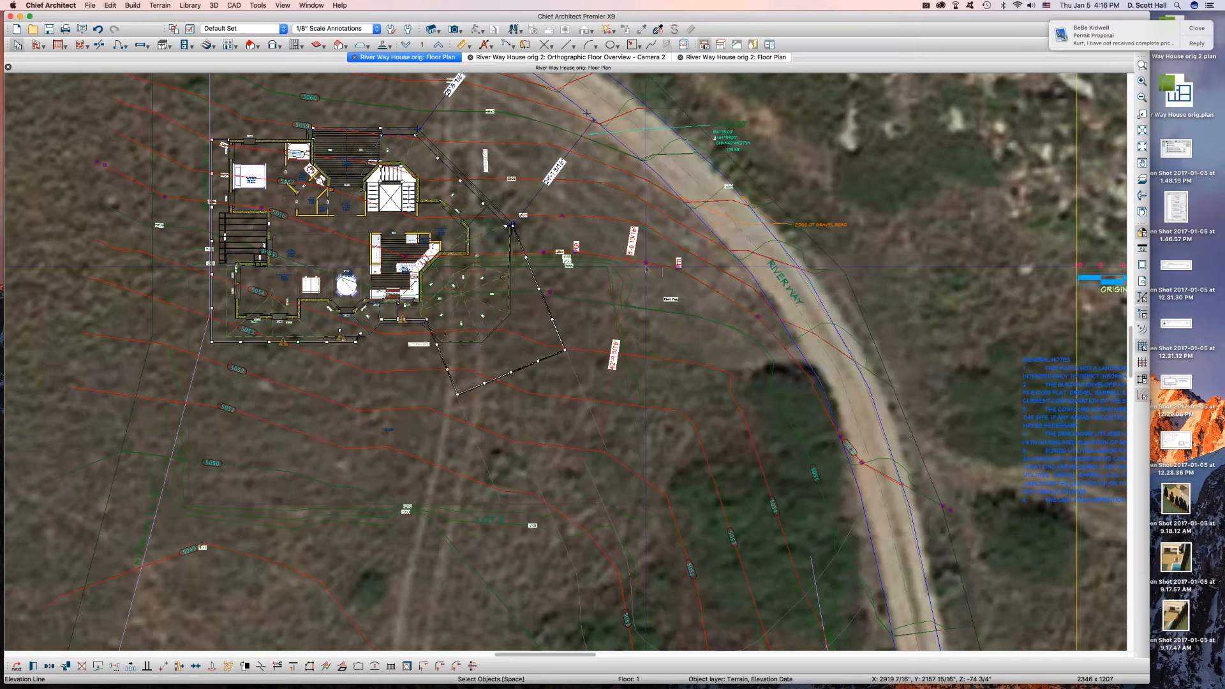
- Reselect the elevation data across the whole site and switch to the Floor 0 plan of River Way House orig 2
{"action": "scroll", "coordinate": [646, 267], "scroll_direction": "down", "scroll_amount": 5}
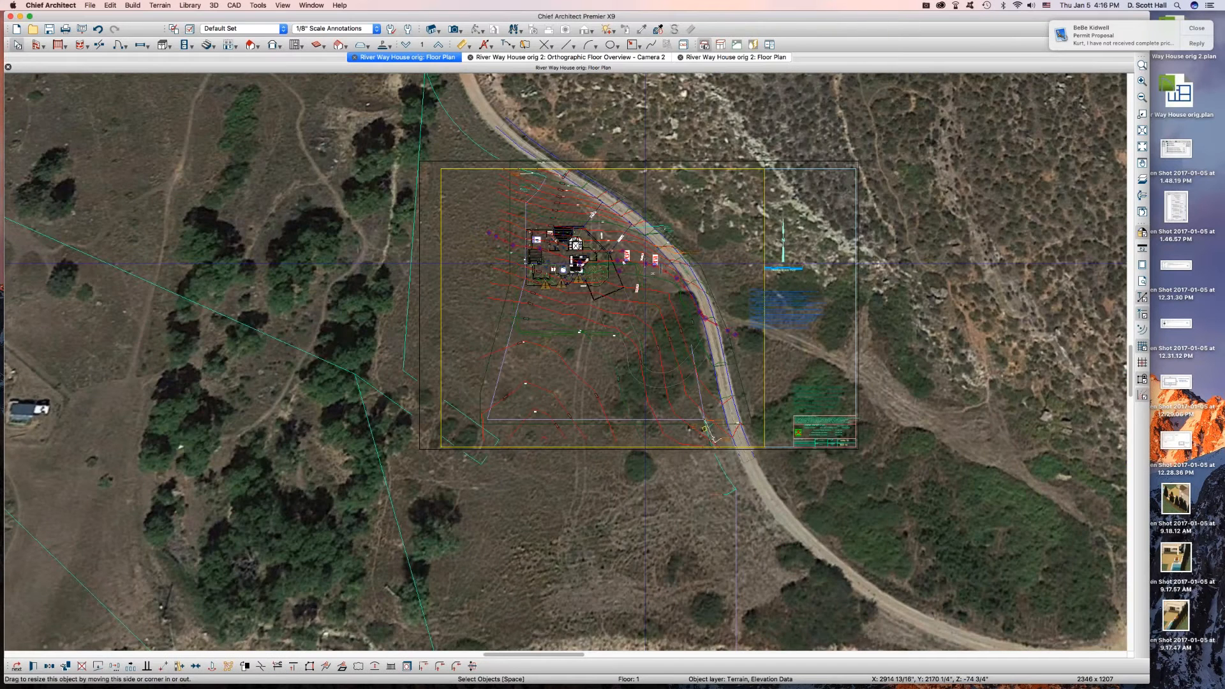
{"action": "scroll", "coordinate": [646, 263], "scroll_direction": "down", "scroll_amount": 4}
{"action": "left_click_drag", "start_coordinate": [481, 169], "coordinate": [900, 433]}
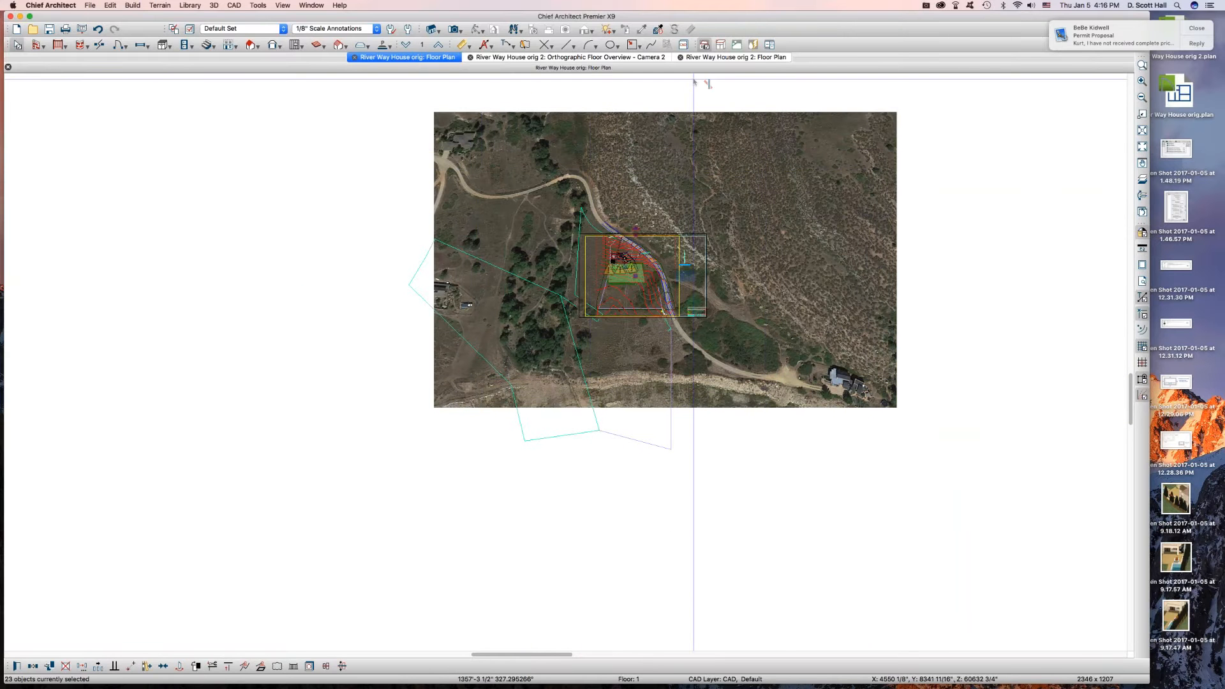
{"action": "left_click", "coordinate": [736, 57]}
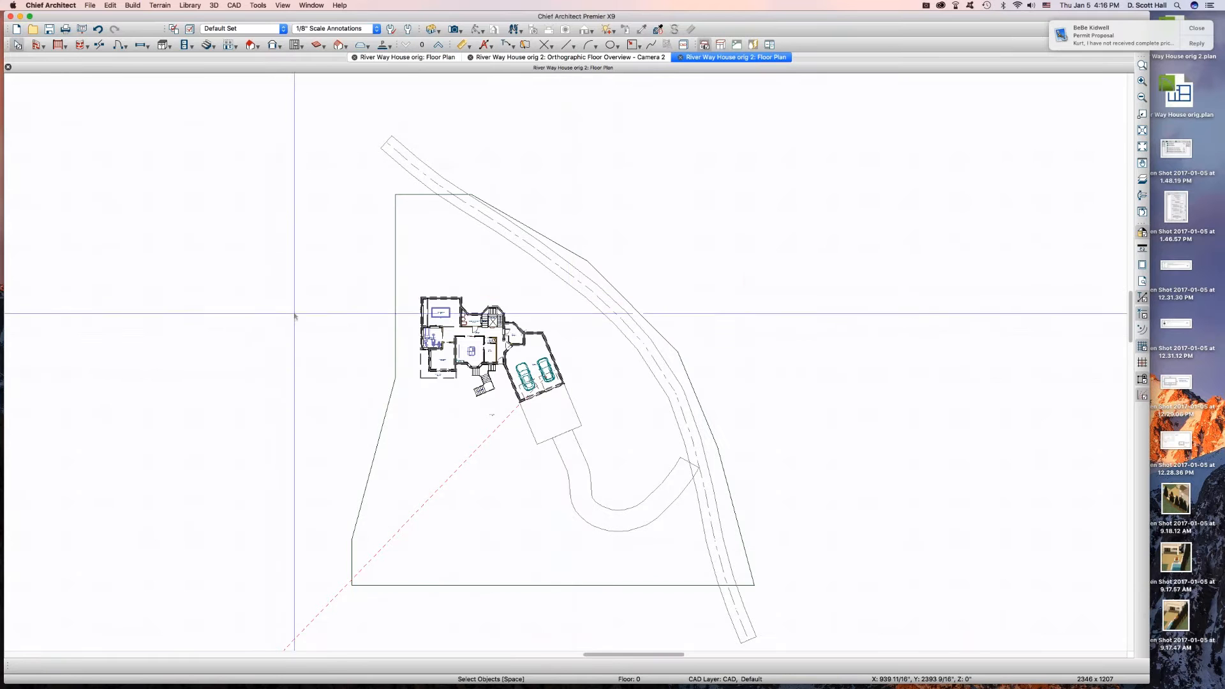
{"action": "left_click", "coordinate": [380, 334]}
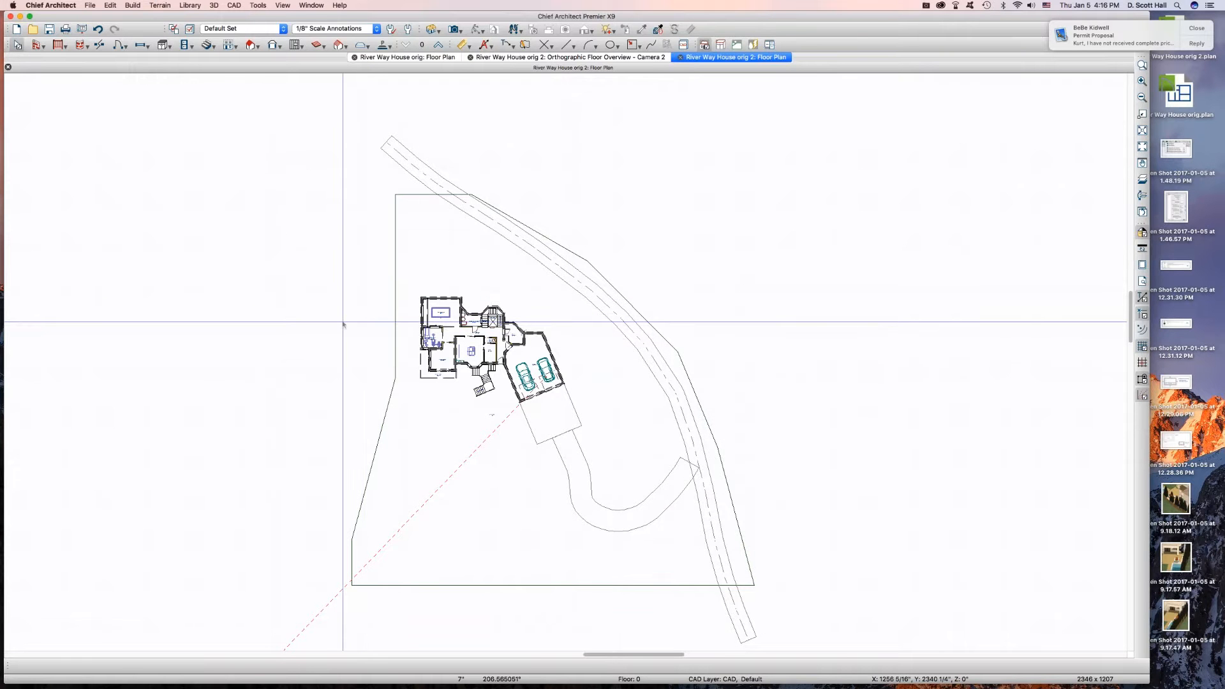
- Create an orthographic floor overview of River Way House orig 2 and examine the terrain around the house from a low angle
{"action": "key", "text": "shift+o"}
{"action": "left_click_drag", "start_coordinate": [416, 419], "coordinate": [572, 405]}
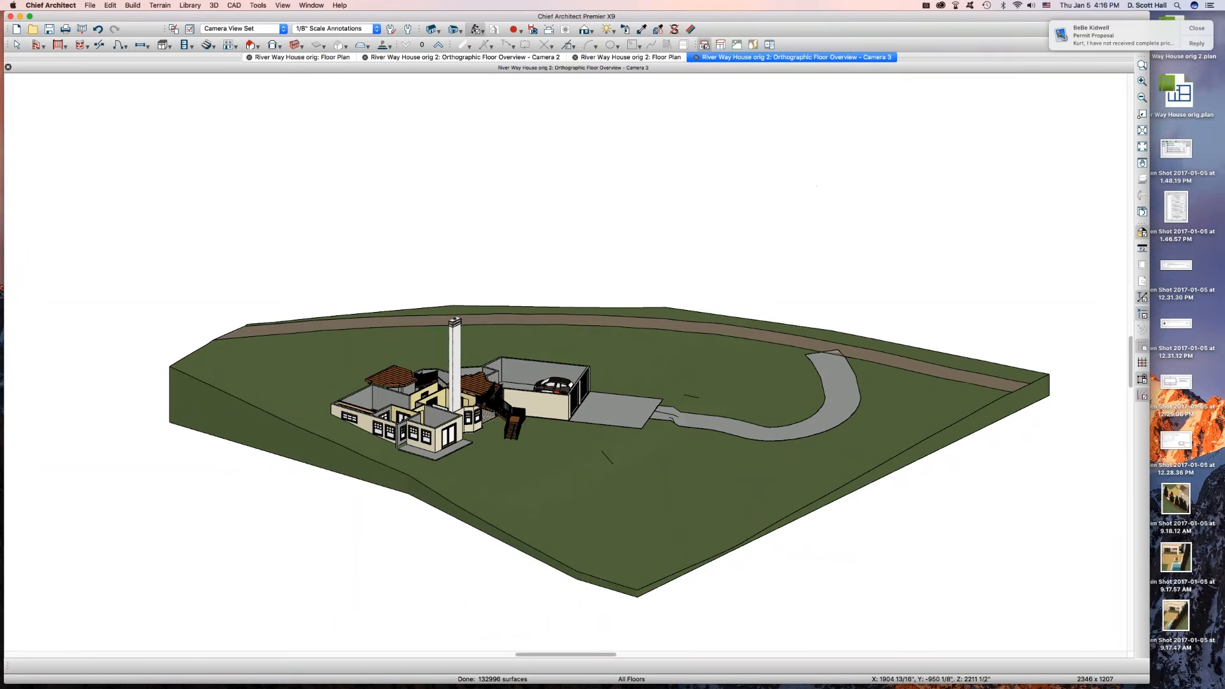
{"action": "left_click", "coordinate": [1197, 25]}
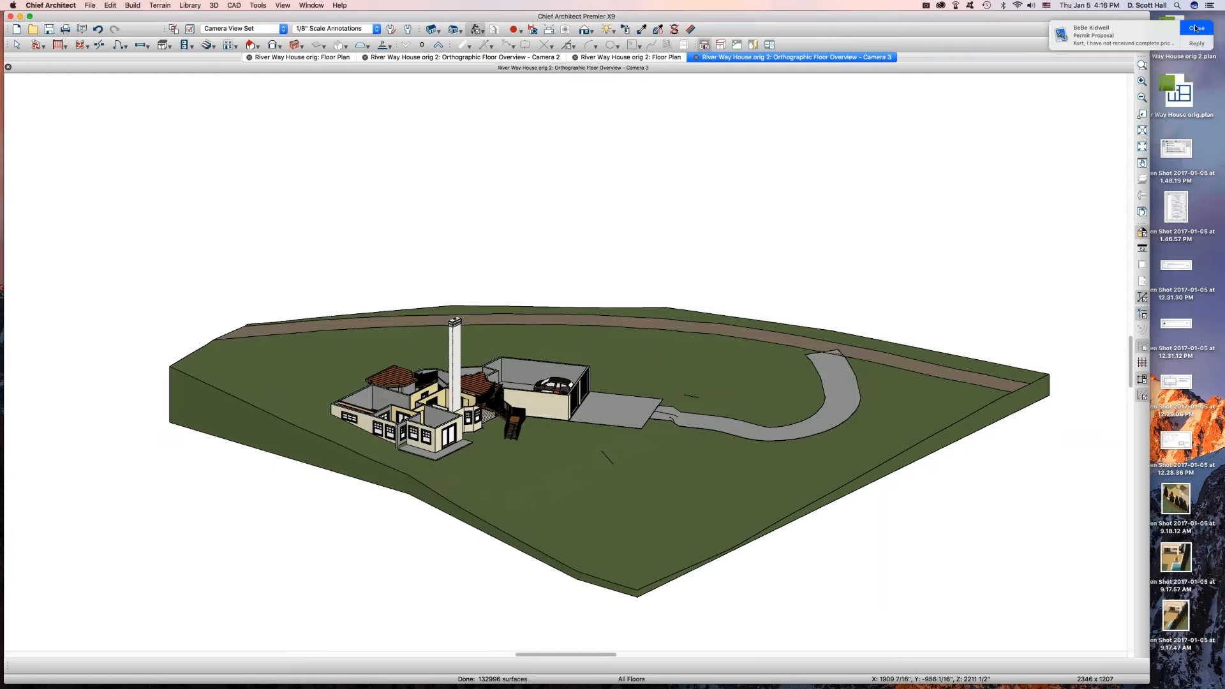
{"action": "scroll", "coordinate": [206, 403], "scroll_direction": "up", "scroll_amount": 5}
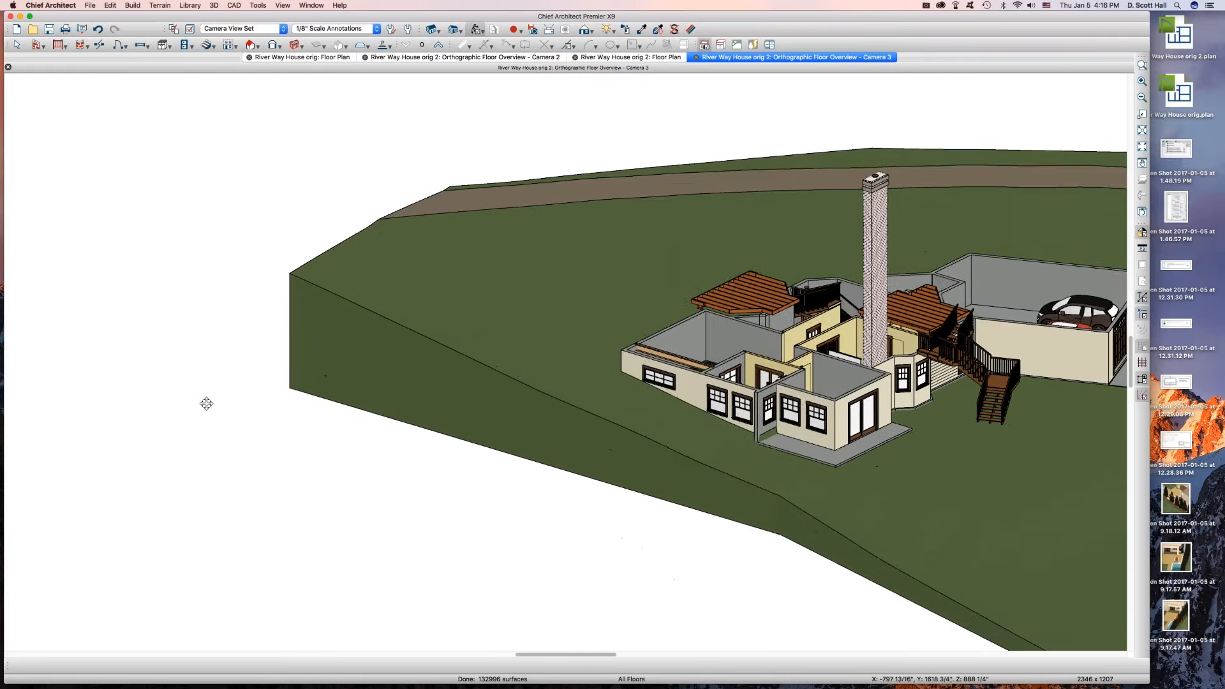
- Examine the house and surrounding terrain in the floor overview from low and raised angles
{"action": "scroll", "coordinate": [341, 381], "scroll_direction": "down", "scroll_amount": 5}
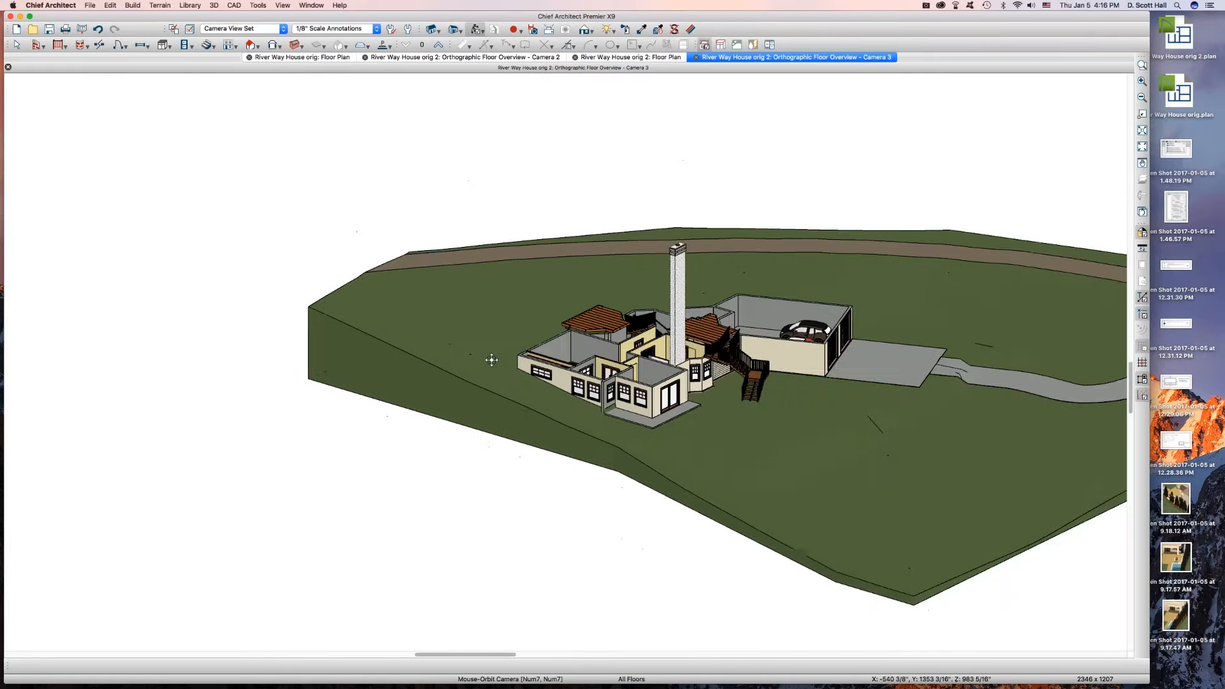
{"action": "scroll", "coordinate": [658, 364], "scroll_direction": "up", "scroll_amount": 5}
{"action": "key", "text": "space"}
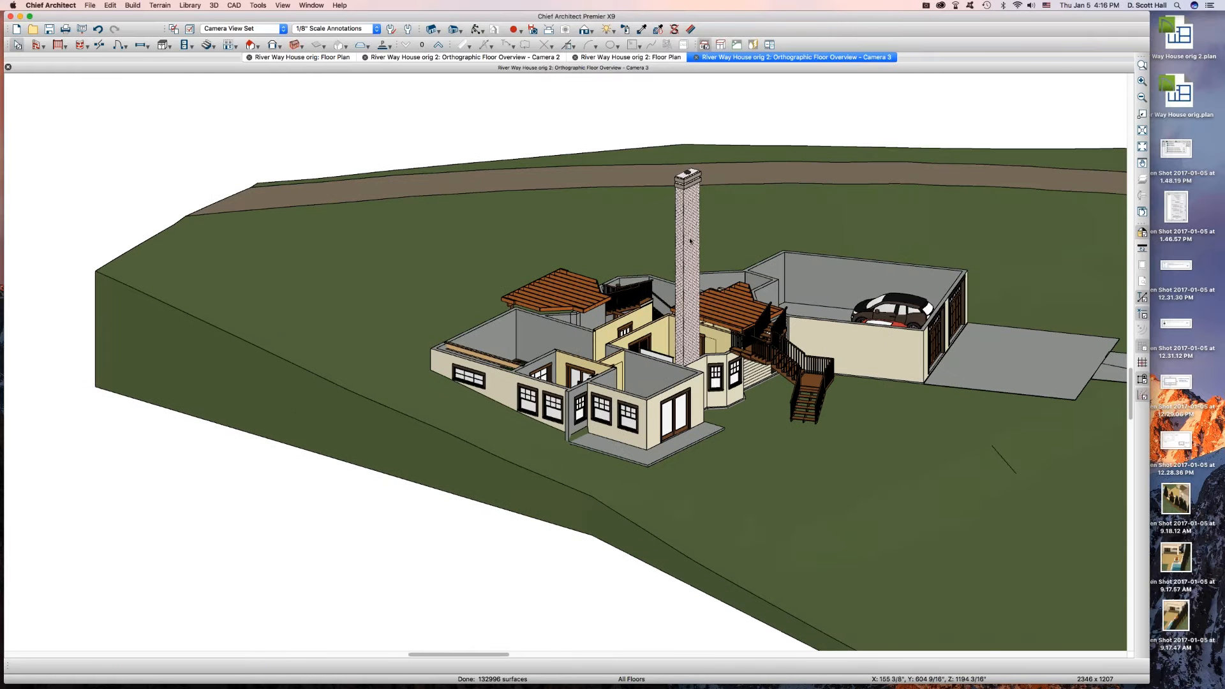
{"action": "left_click", "coordinate": [689, 240]}
{"action": "scroll", "coordinate": [686, 249], "scroll_direction": "down", "scroll_amount": 4}
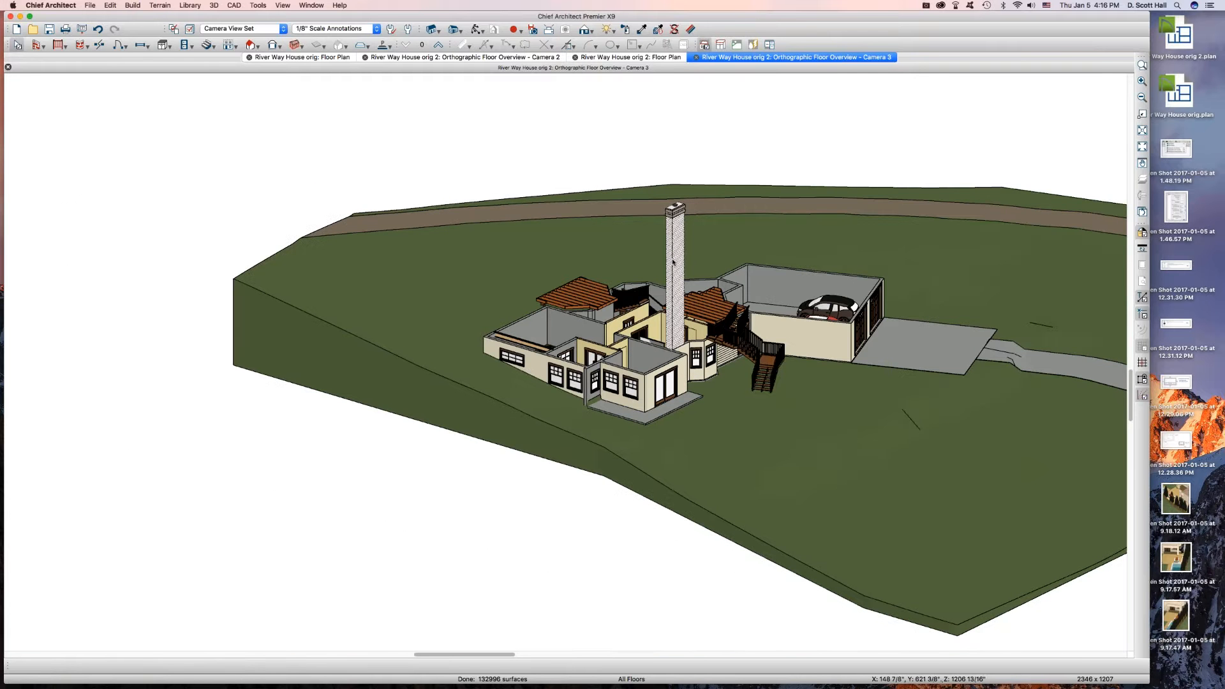
{"action": "key", "text": "space"}
{"action": "left_click_drag", "start_coordinate": [683, 277], "coordinate": [657, 365]}
{"action": "scroll", "coordinate": [614, 365], "scroll_direction": "up", "scroll_amount": 2}
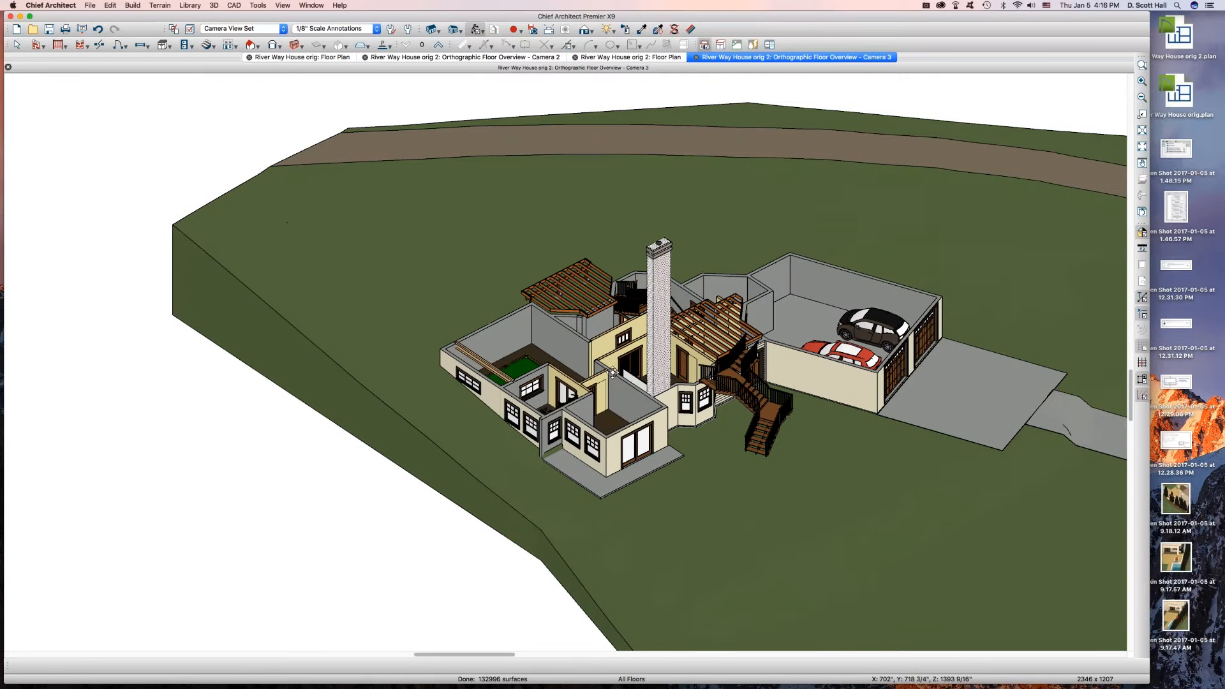
{"action": "scroll", "coordinate": [611, 373], "scroll_direction": "up", "scroll_amount": 2}
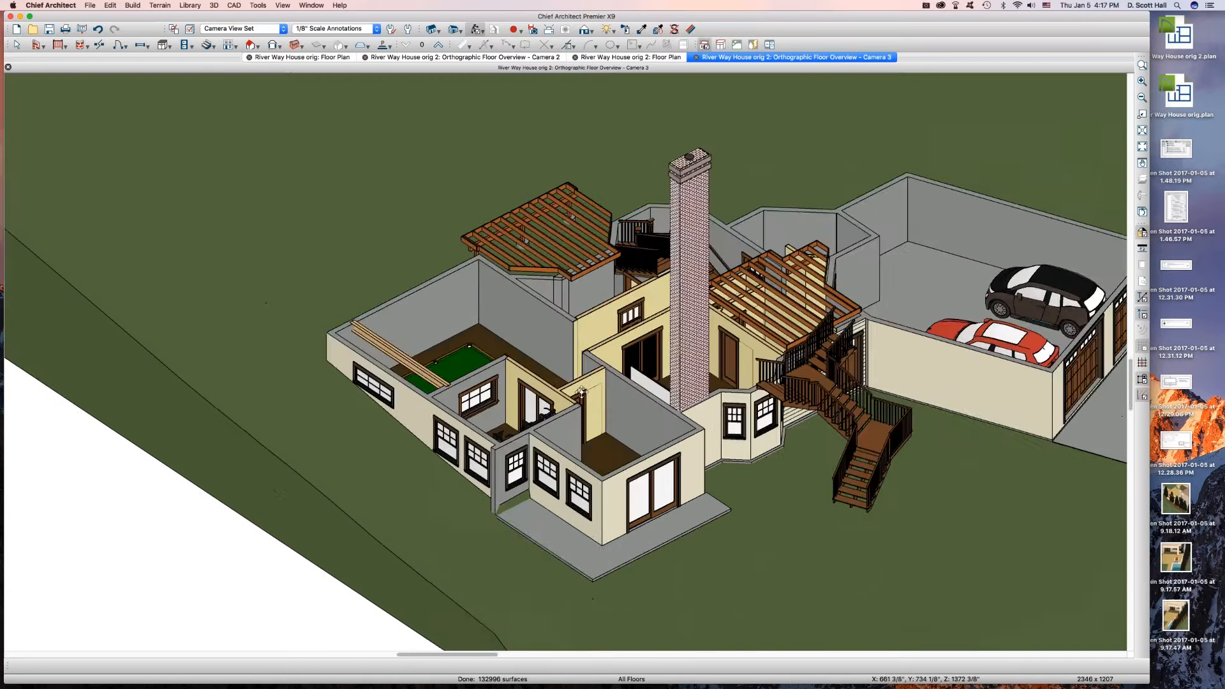
{"action": "scroll", "coordinate": [582, 392], "scroll_direction": "down", "scroll_amount": 4}
{"action": "key", "text": "space"}
- Turn off Hide Terrain Intersected by Building in the terrain's specification and look into the house's lower rooms
{"action": "left_click", "coordinate": [486, 422]}
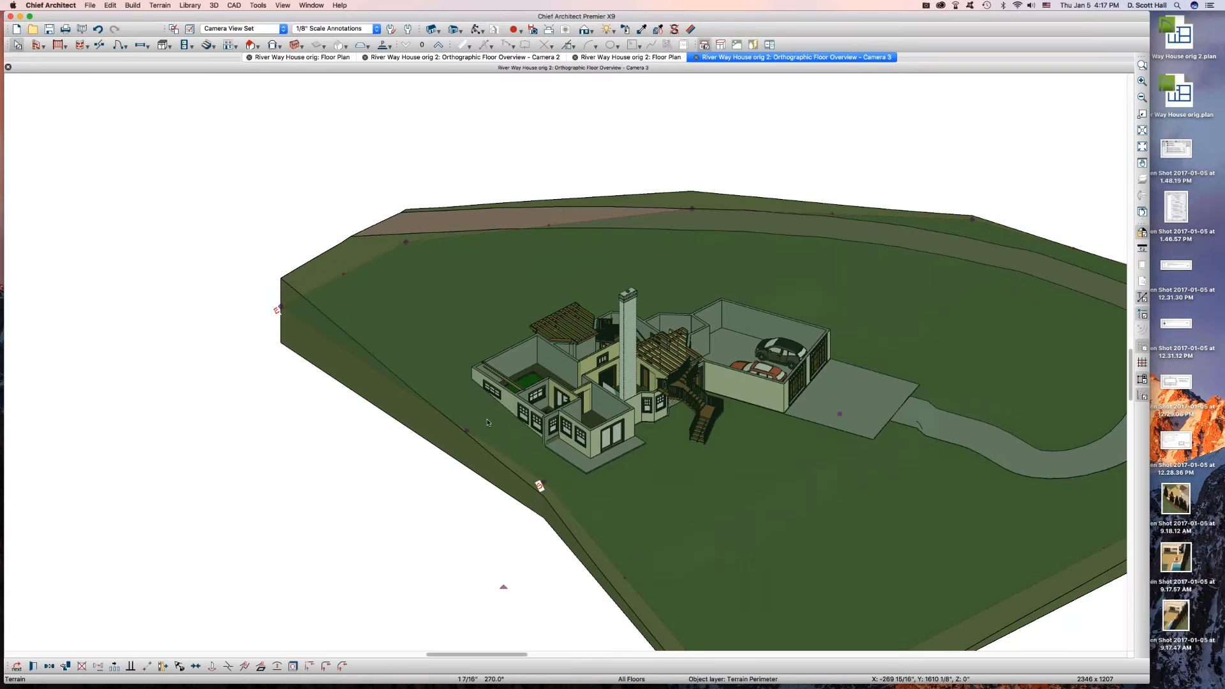
{"action": "key", "text": "super+e"}
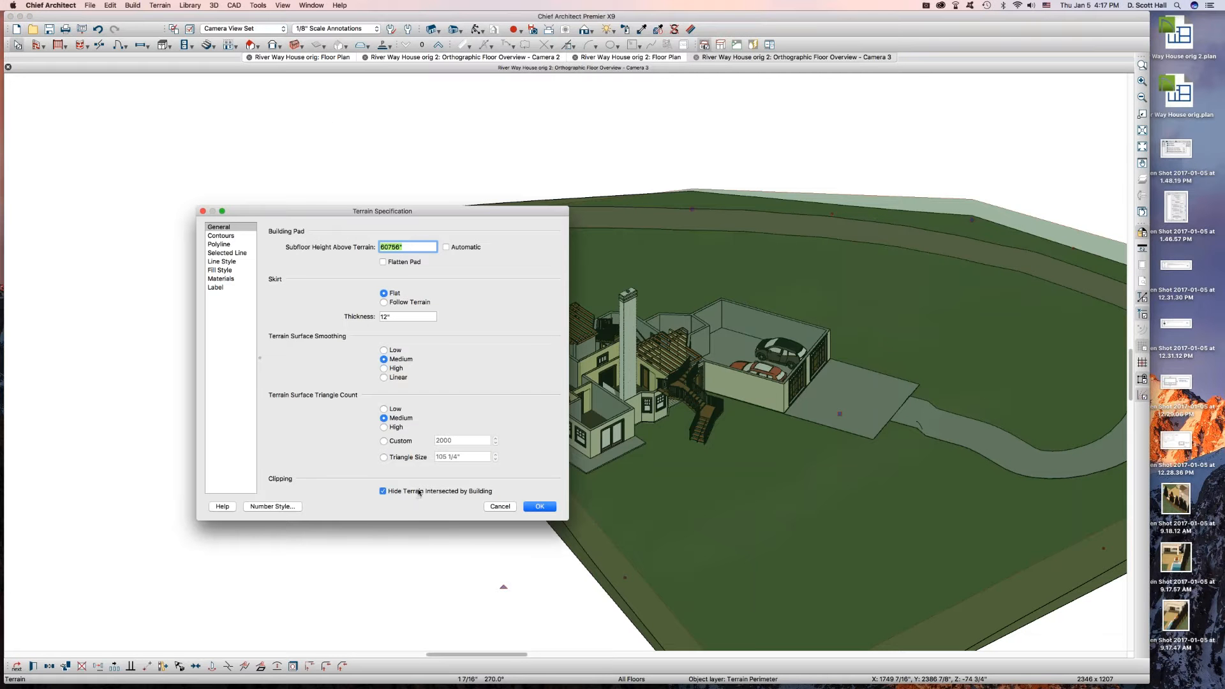
{"action": "left_click", "coordinate": [547, 509]}
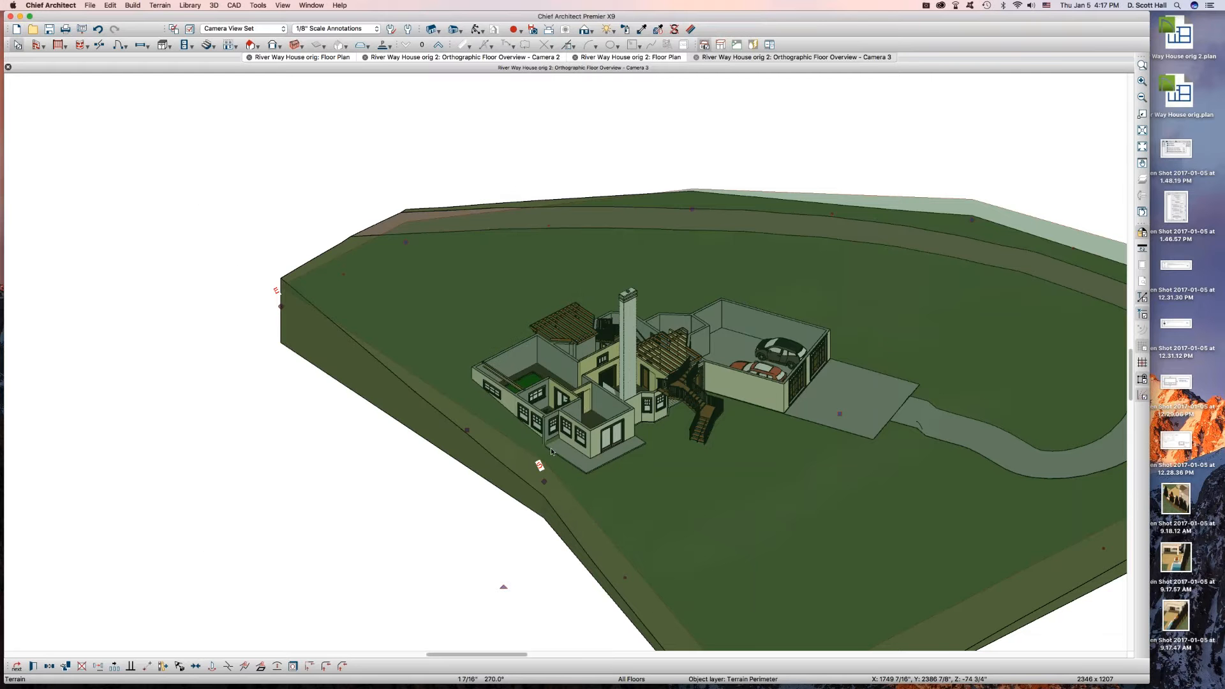
{"action": "scroll", "coordinate": [552, 414], "scroll_direction": "up", "scroll_amount": 2}
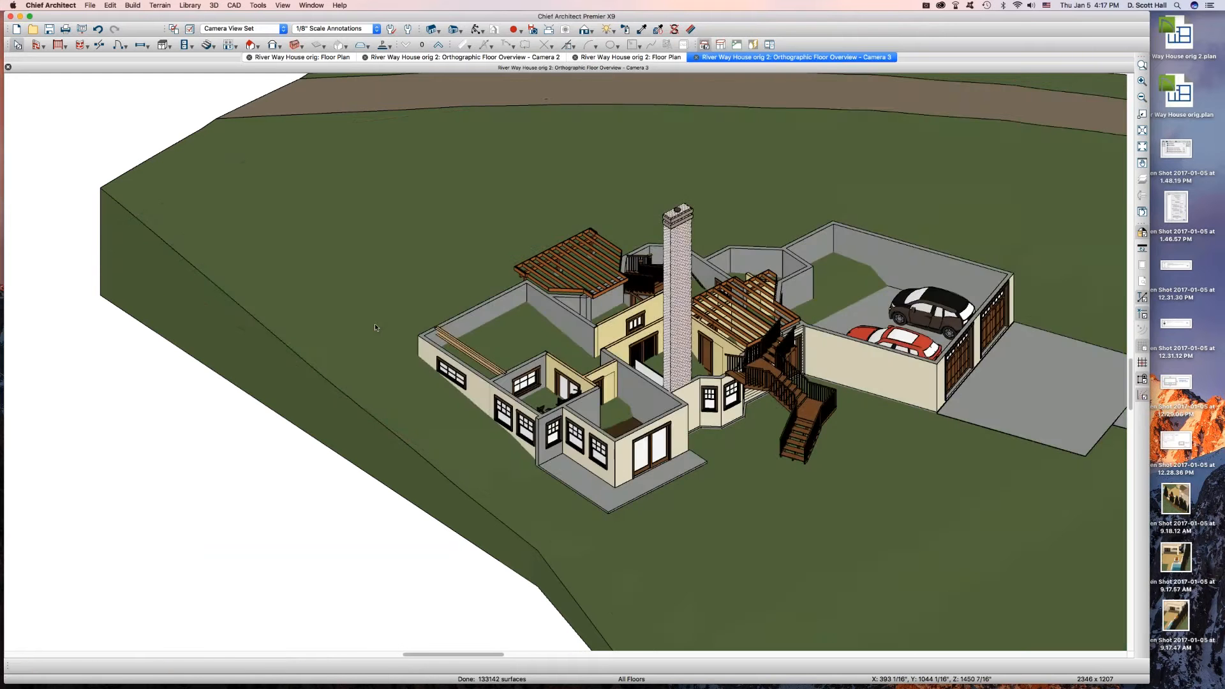
- Turn Hide Terrain Intersected by Building back on in the terrain's specification
{"action": "left_click", "coordinate": [376, 327]}
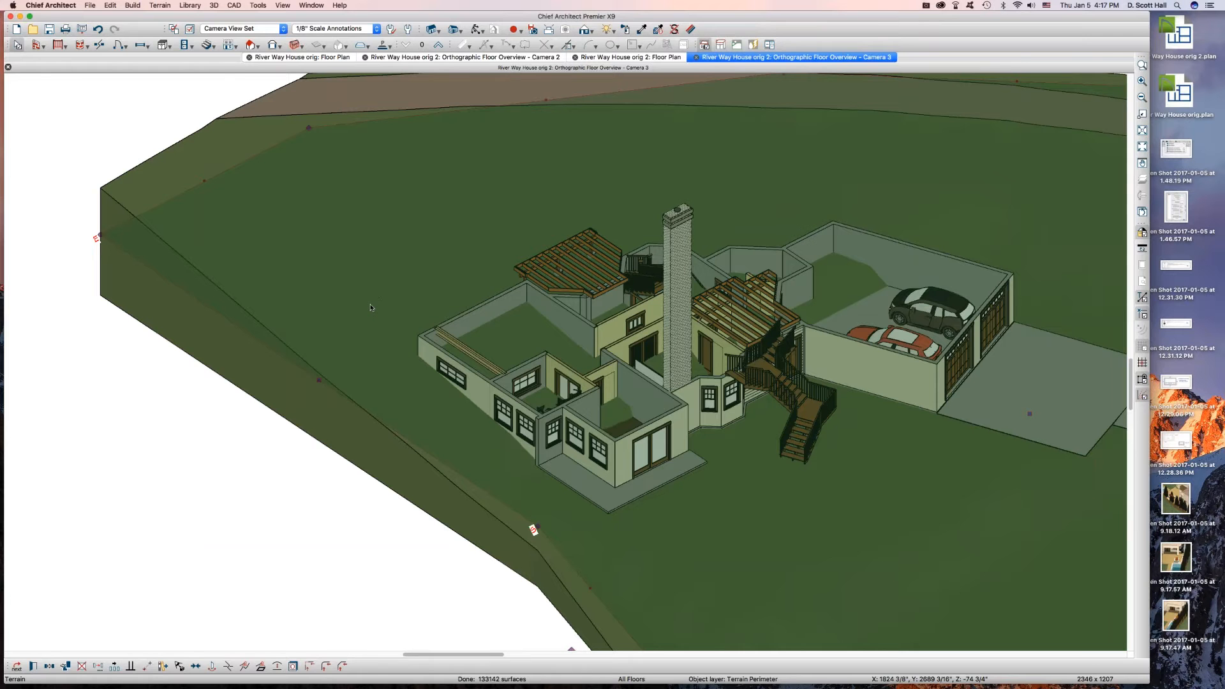
{"action": "double_click", "coordinate": [370, 308]}
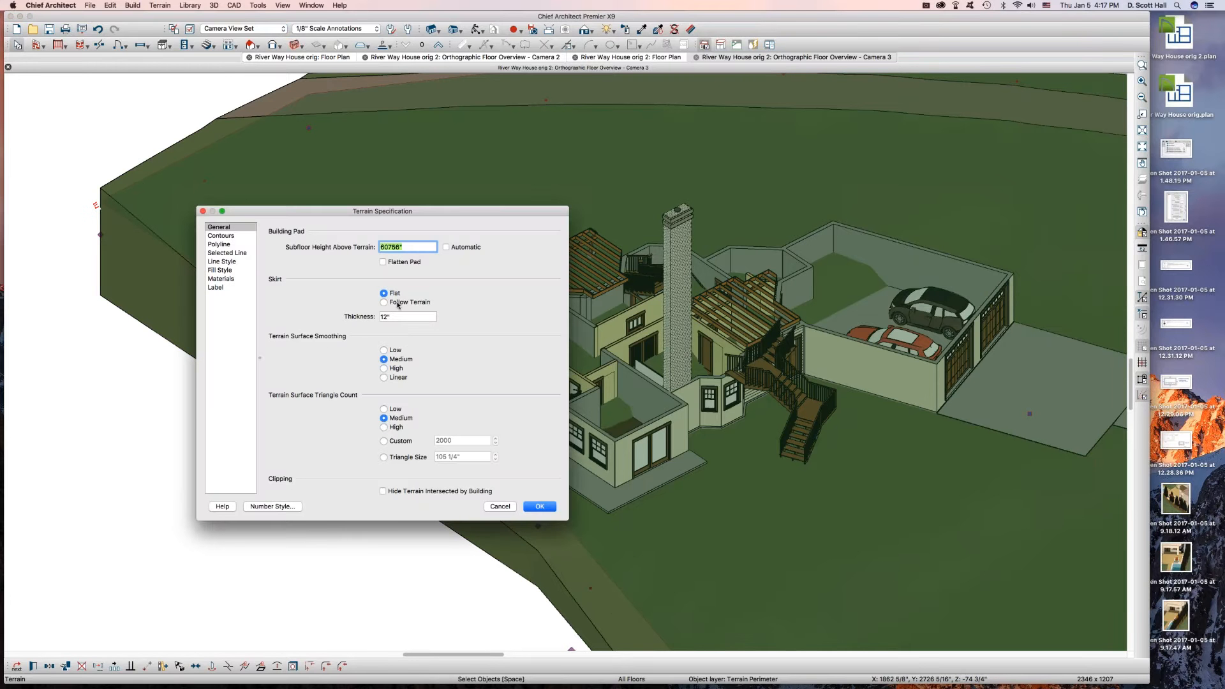
{"action": "key", "text": "Escape"}
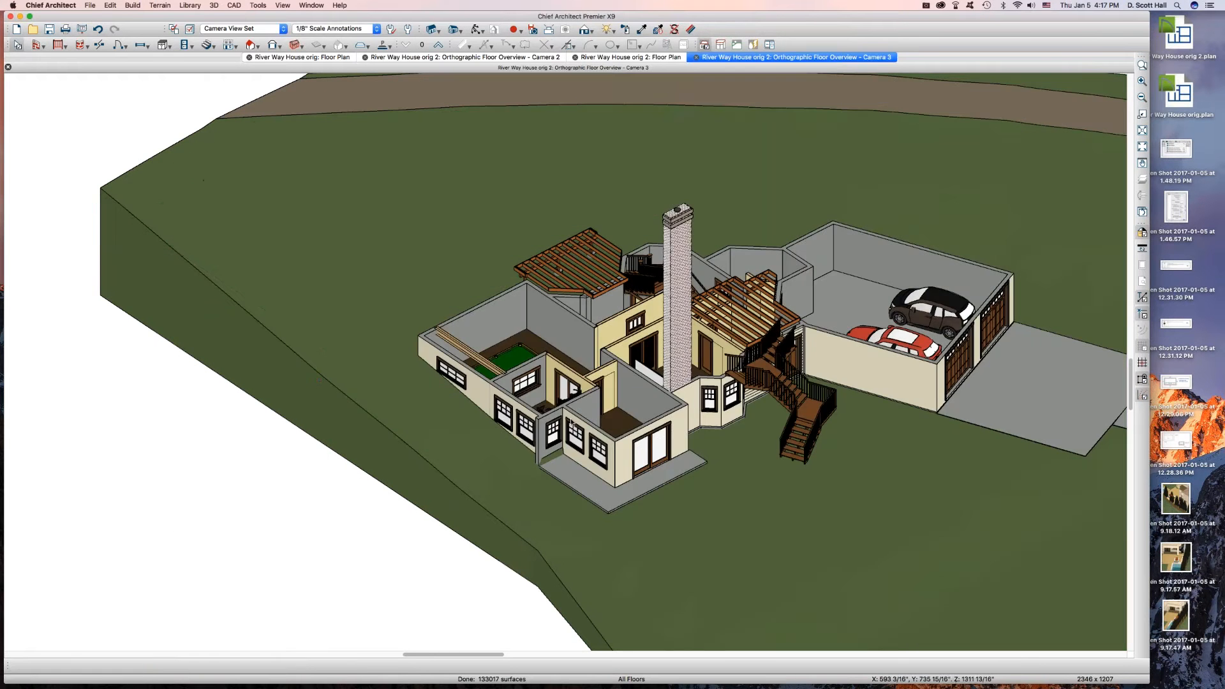
- Examine where the terrain meets the house, including the patio side, garage front and driveway
{"action": "middle_click_drag", "start_coordinate": [806, 492], "coordinate": [679, 587]}
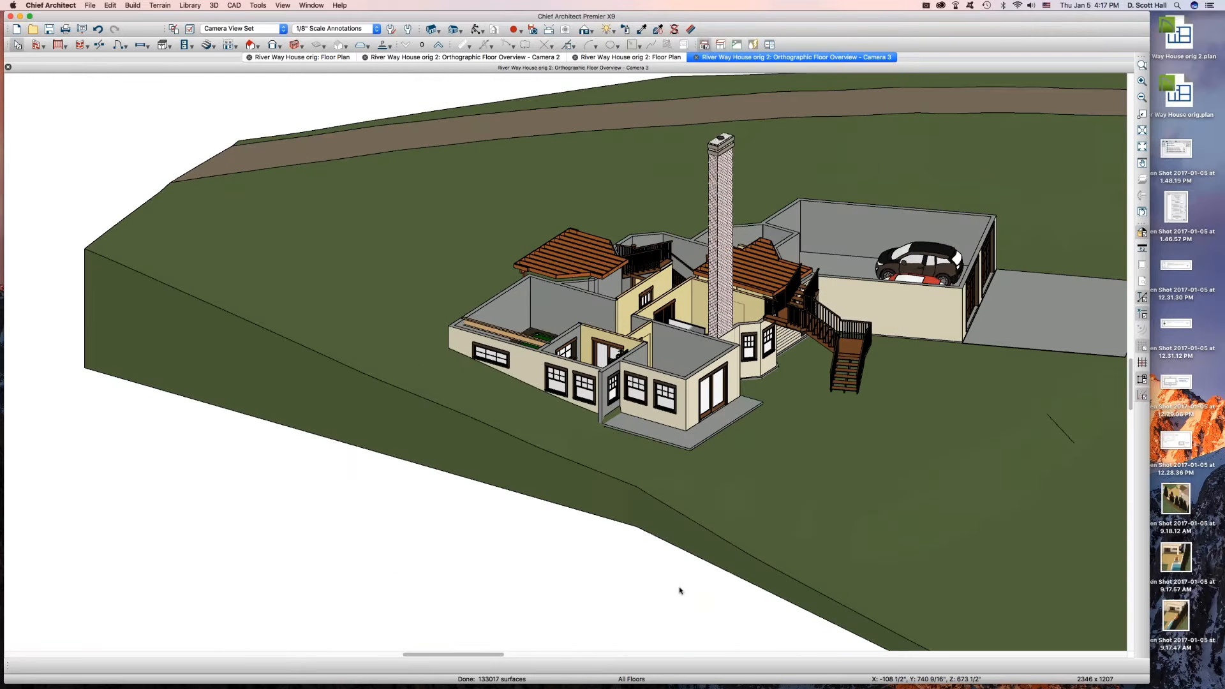
{"action": "left_click", "coordinate": [635, 507]}
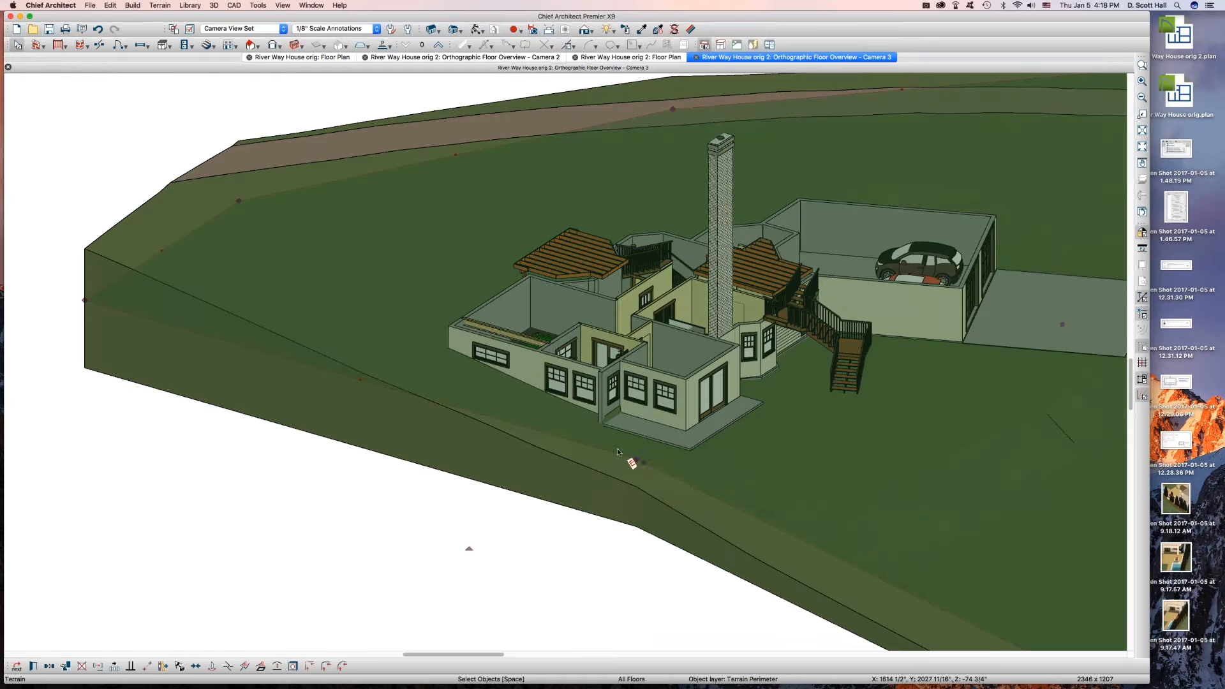
{"action": "scroll", "coordinate": [626, 451], "scroll_direction": "down", "scroll_amount": 3}
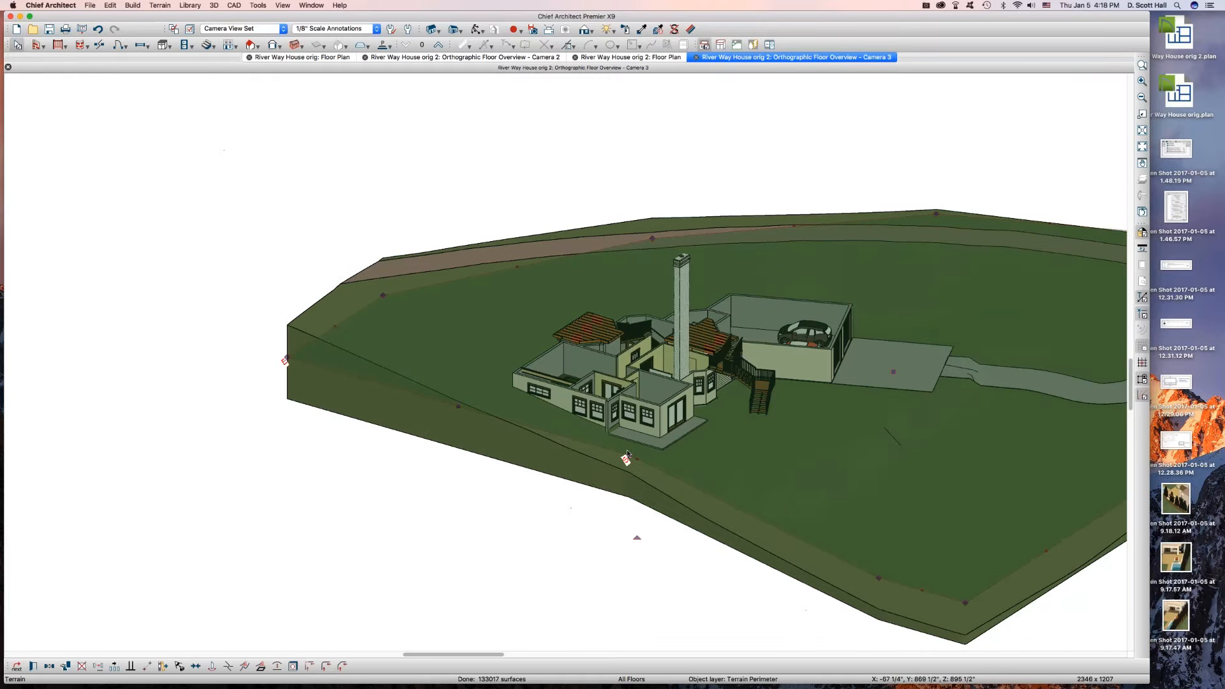
{"action": "middle_click_drag", "start_coordinate": [627, 454], "coordinate": [462, 454]}
{"action": "scroll", "coordinate": [413, 487], "scroll_direction": "up", "scroll_amount": 5}
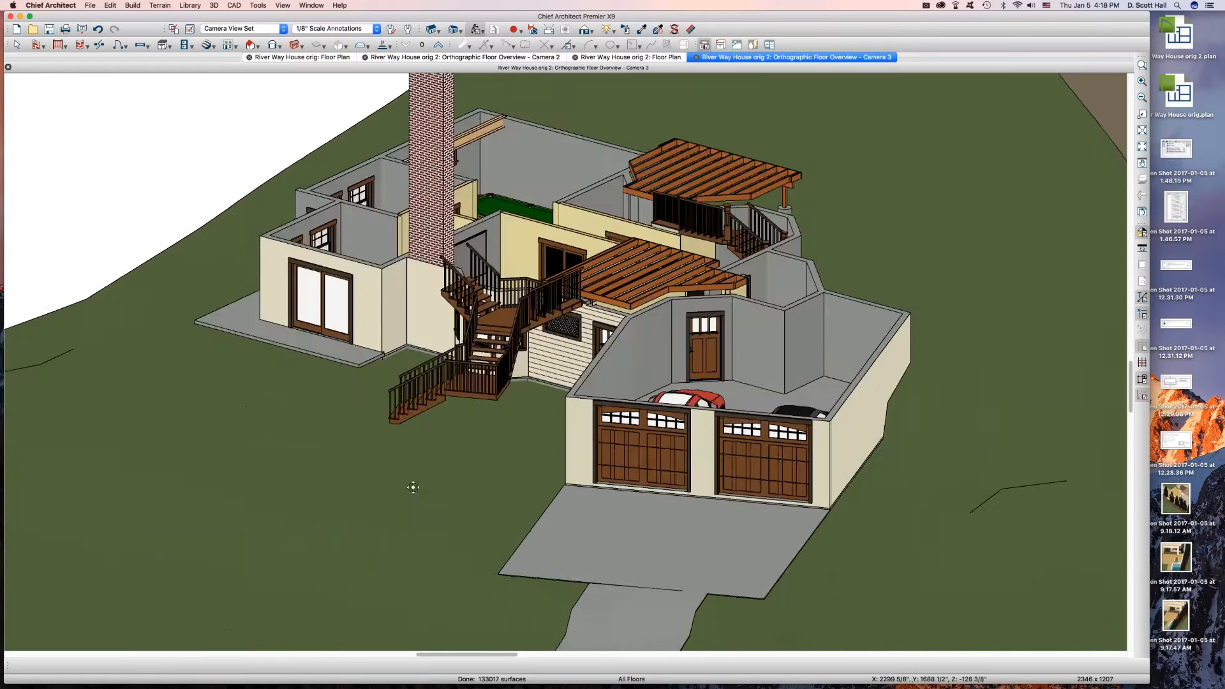
{"action": "left_click_drag", "start_coordinate": [414, 488], "coordinate": [613, 438]}
{"action": "left_click_drag", "start_coordinate": [473, 470], "coordinate": [521, 503]}
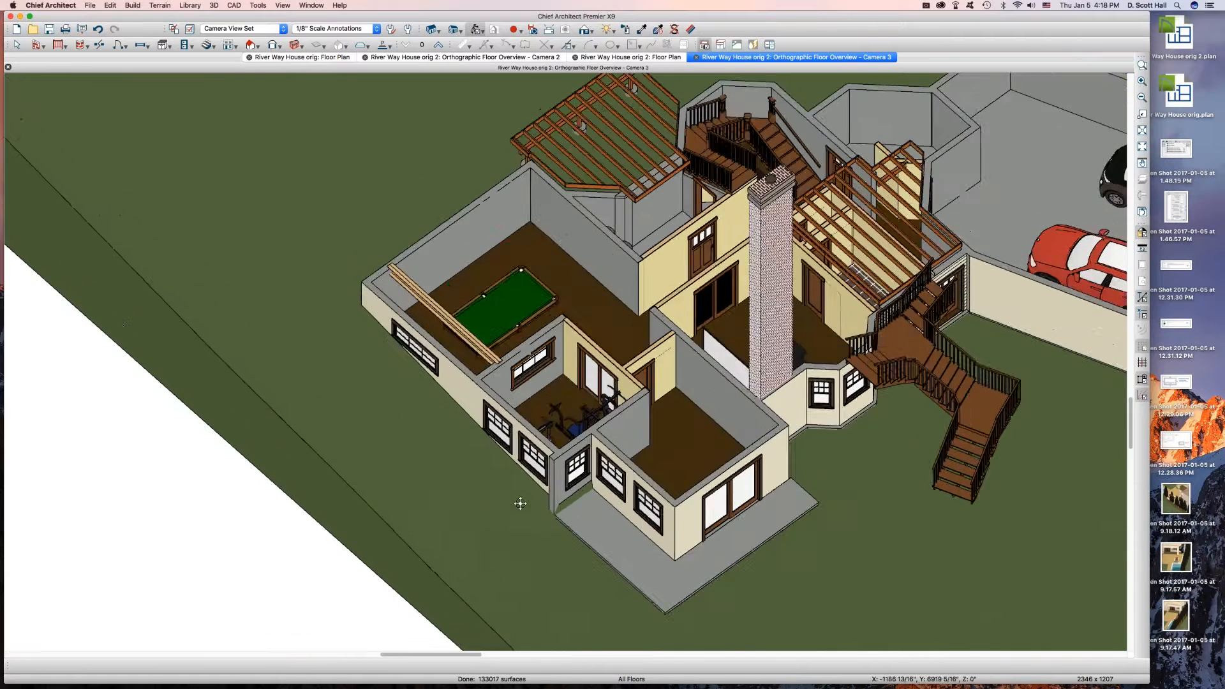
{"action": "scroll", "coordinate": [520, 478], "scroll_direction": "down", "scroll_amount": 5}
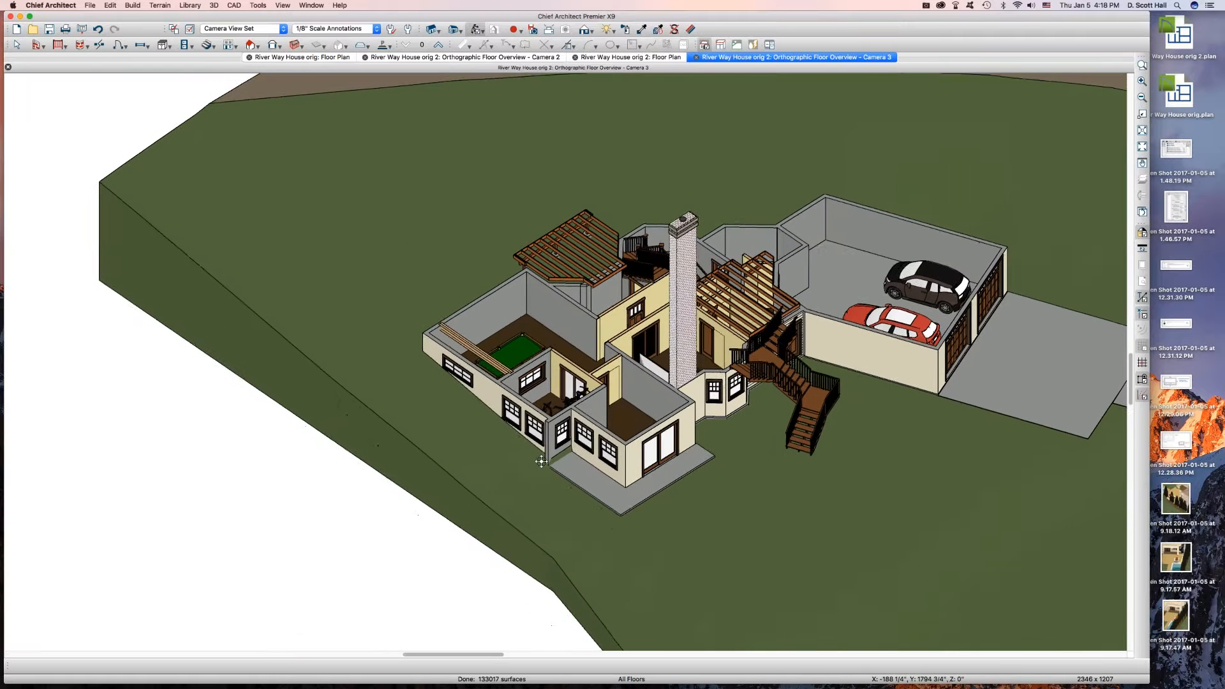
{"action": "mouse_move", "coordinate": [540, 461]}
{"action": "left_mouse_down"}
{"action": "mouse_move", "coordinate": [539, 448]}
{"action": "mouse_move", "coordinate": [541, 460]}
{"action": "left_mouse_up"}
{"action": "key", "text": "space"}
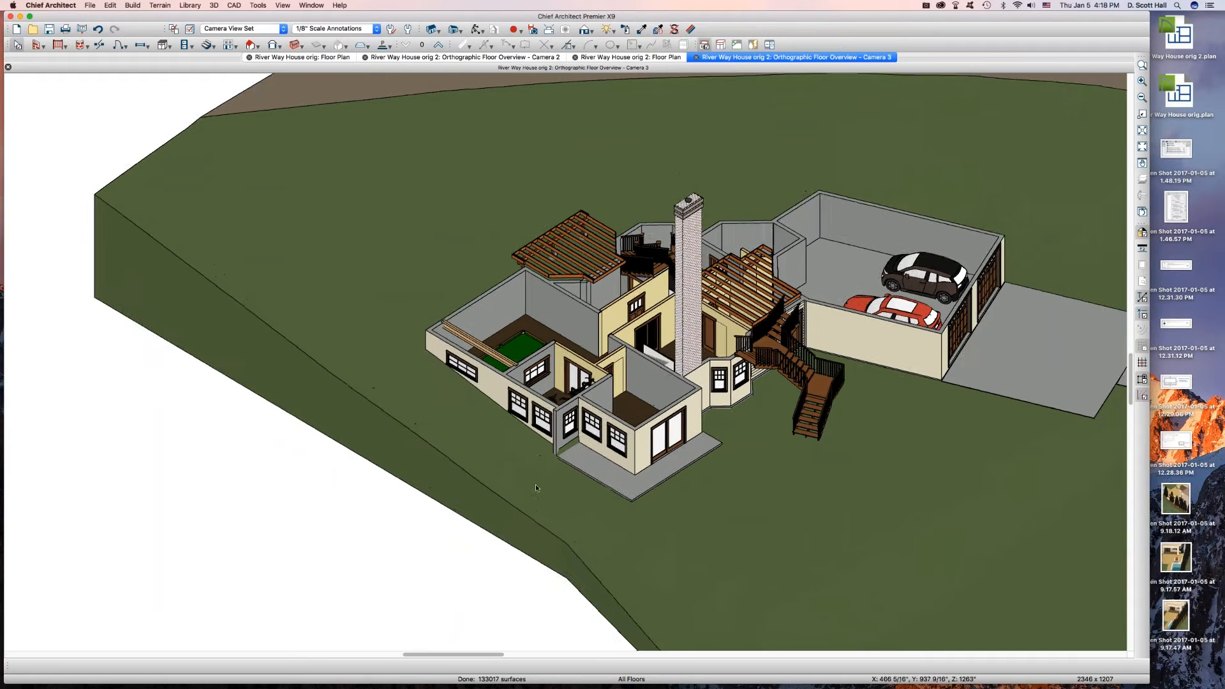
- Switch the floor overview to textured rendering, view the site from several sides and display the next floor up
{"action": "scroll", "coordinate": [483, 349], "scroll_direction": "down", "scroll_amount": 5}
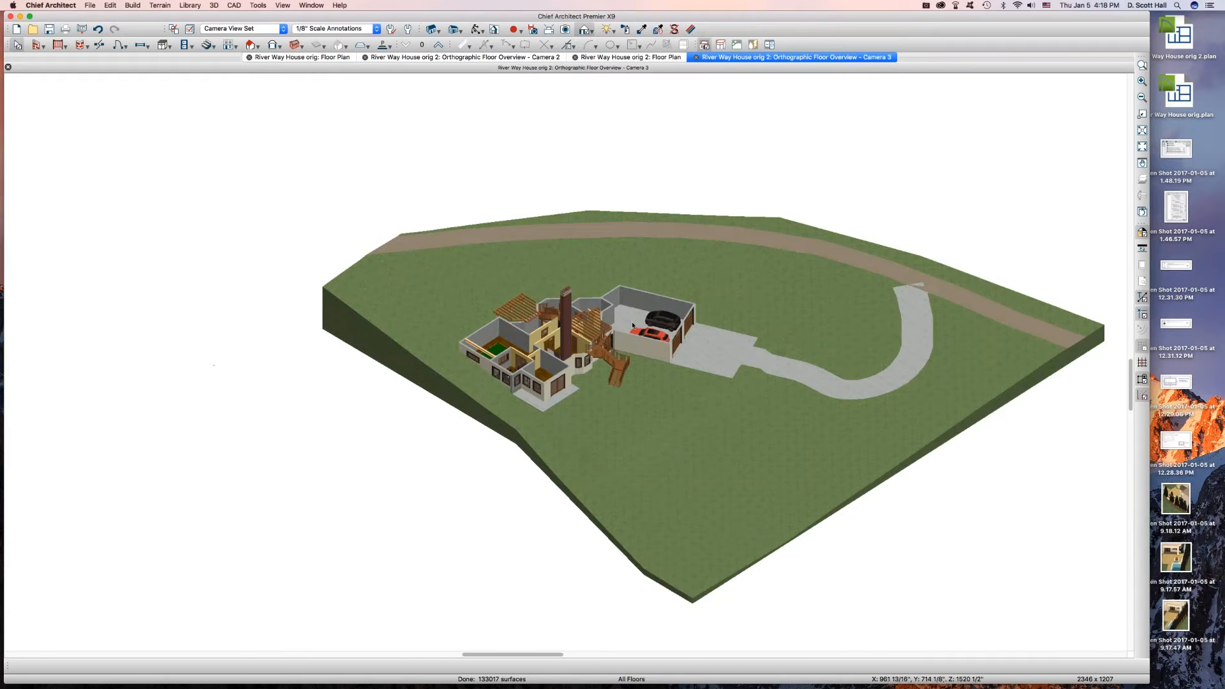
{"action": "middle_click_drag", "start_coordinate": [797, 363], "coordinate": [797, 364]}
{"action": "left_click_drag", "start_coordinate": [796, 363], "coordinate": [753, 376]}
{"action": "scroll", "coordinate": [606, 399], "scroll_direction": "up", "scroll_amount": 10}
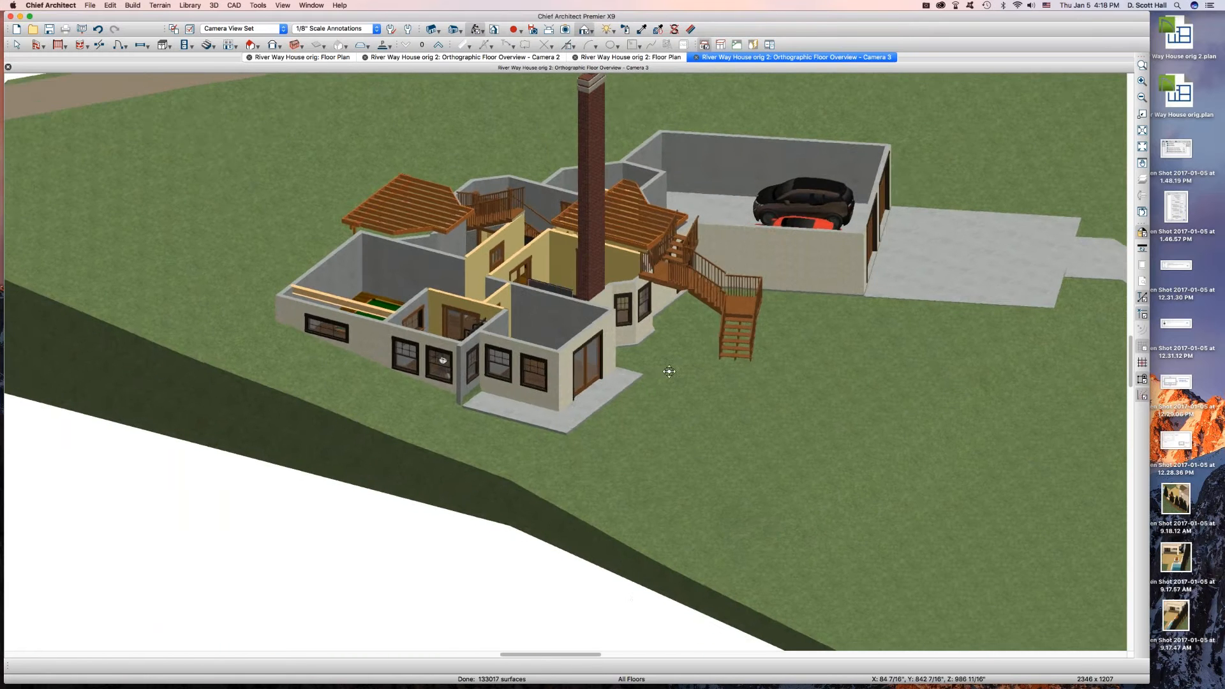
{"action": "left_click_drag", "start_coordinate": [669, 371], "coordinate": [968, 436]}
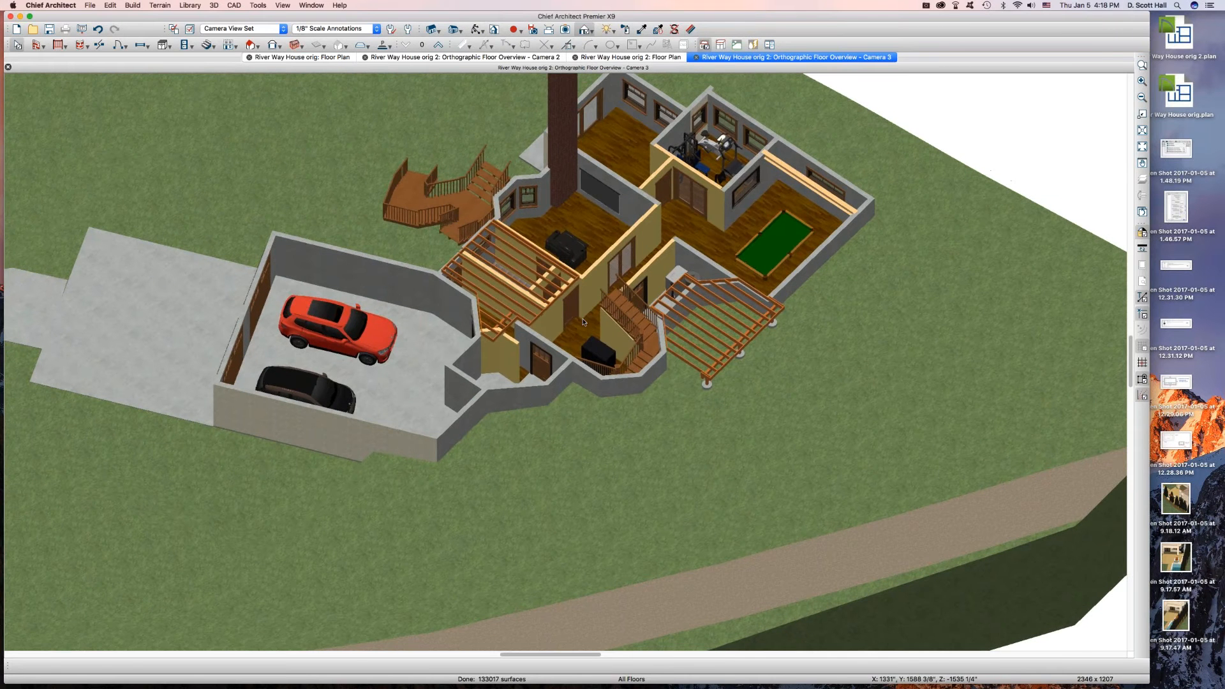
{"action": "key", "text": "Page_Up"}
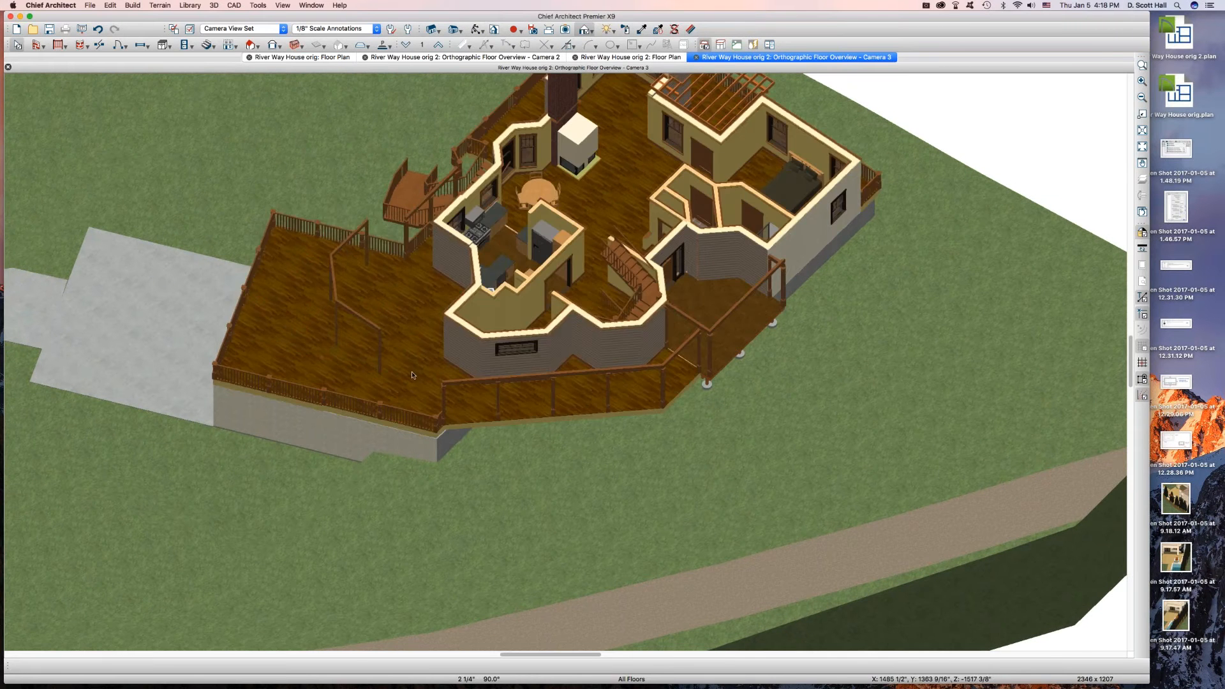
{"action": "left_click_drag", "start_coordinate": [435, 355], "coordinate": [591, 293]}
- Inspect the deck railing above the garage and view the upper floor's rooms from the opposite side of the house
{"action": "key", "text": "space"}
{"action": "left_click", "coordinate": [602, 264]}
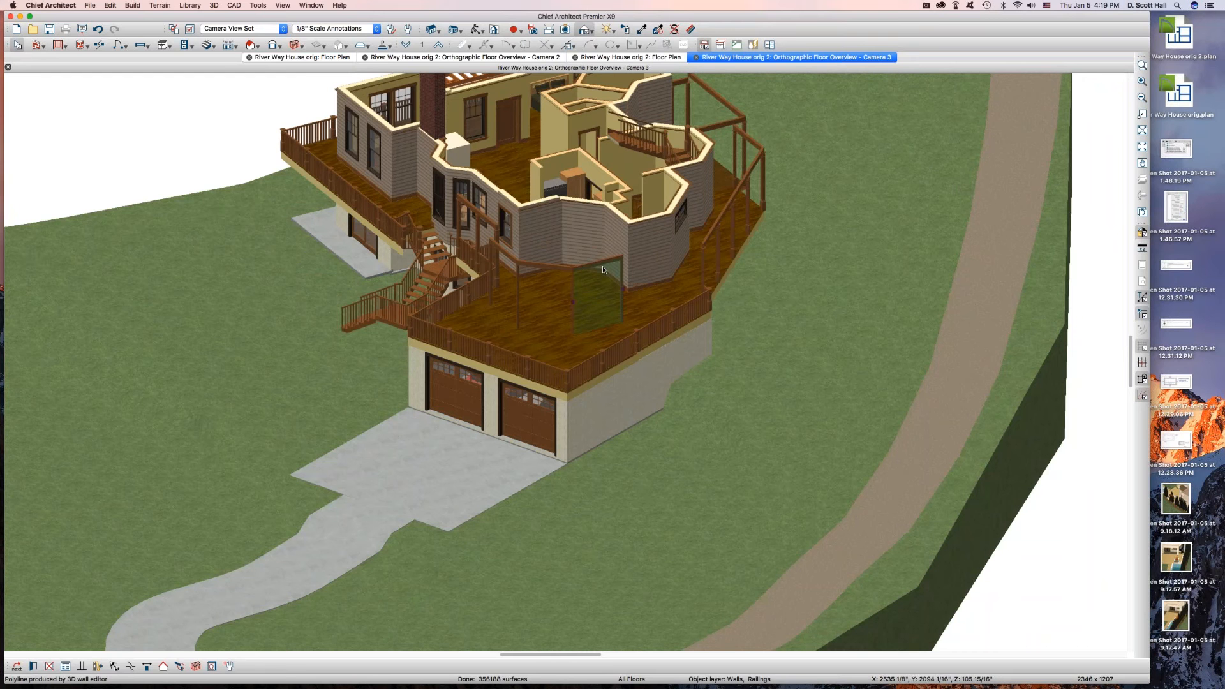
{"action": "key", "text": "Escape"}
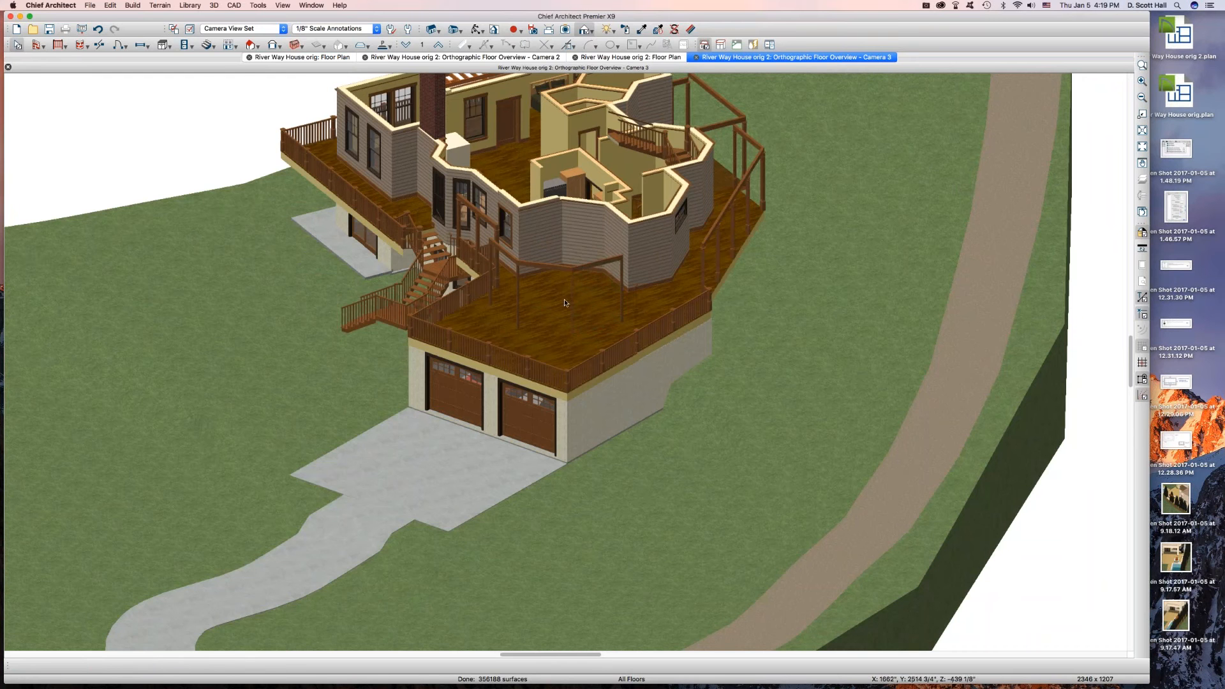
{"action": "left_click", "coordinate": [581, 272]}
{"action": "key", "text": "Escape"}
{"action": "key", "text": "o"}
{"action": "left_click_drag", "start_coordinate": [488, 316], "coordinate": [809, 355]}
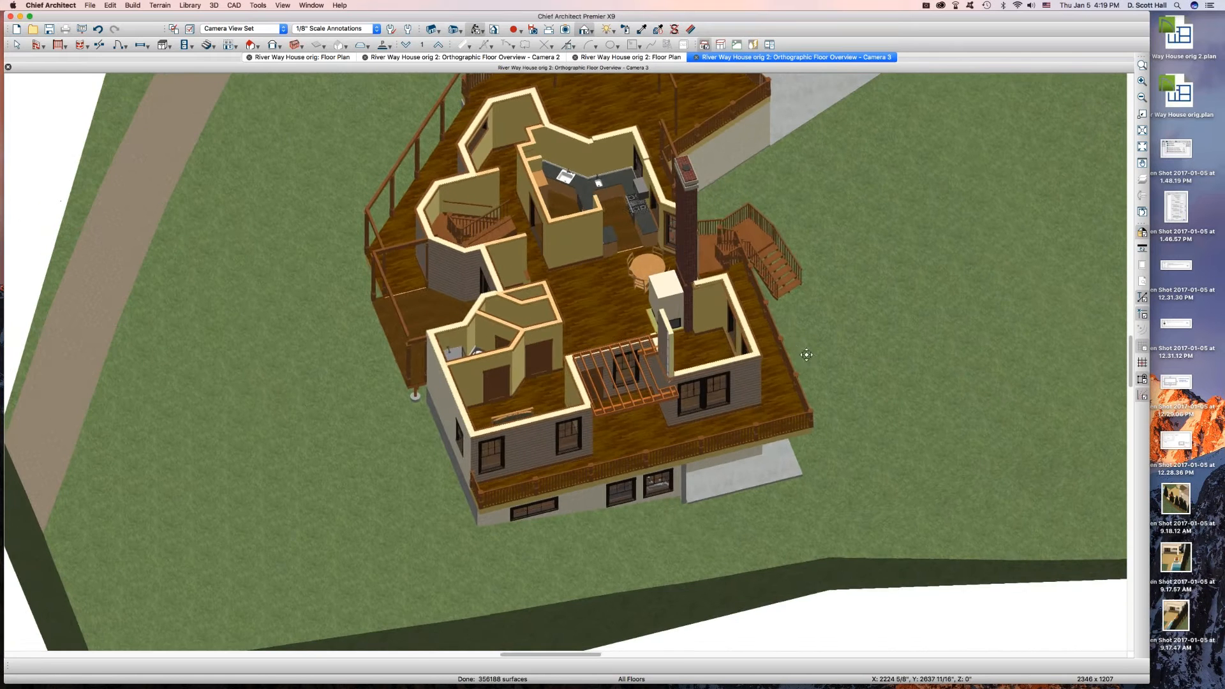
- Close the floor overview and create an orthographic framing overview of River Way House orig 2
{"action": "key", "text": "super+w"}
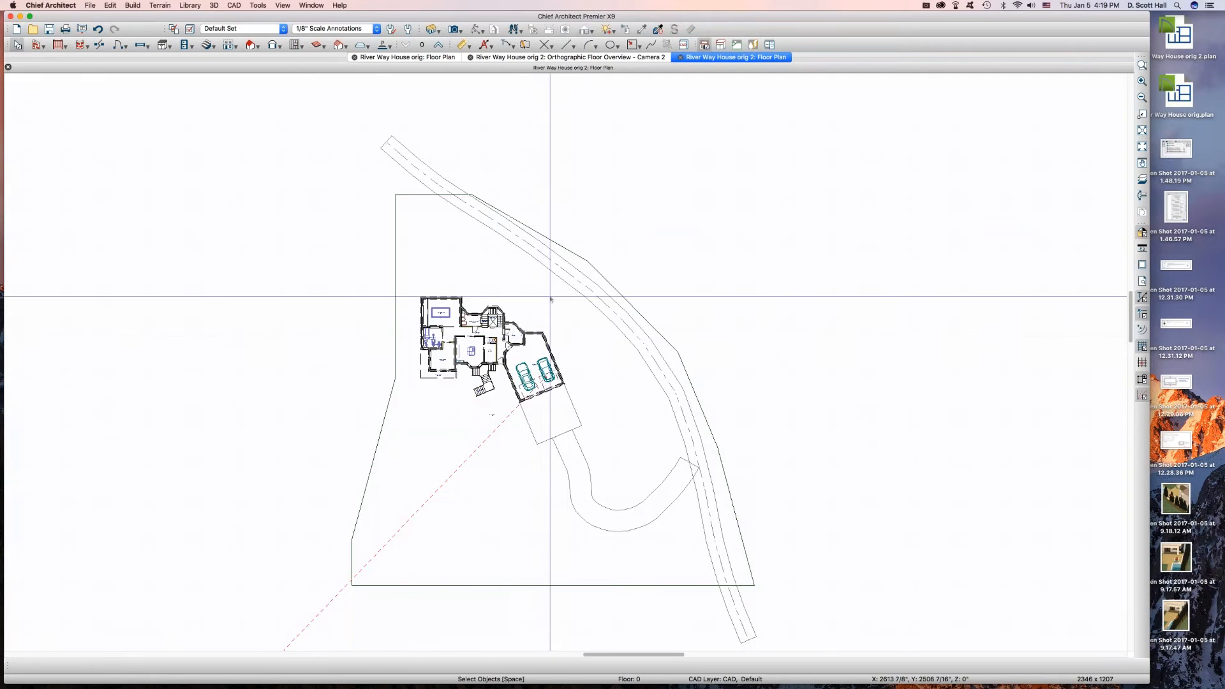
{"action": "key", "text": "shift+f"}
{"action": "left_click_drag", "start_coordinate": [479, 373], "coordinate": [535, 338]}
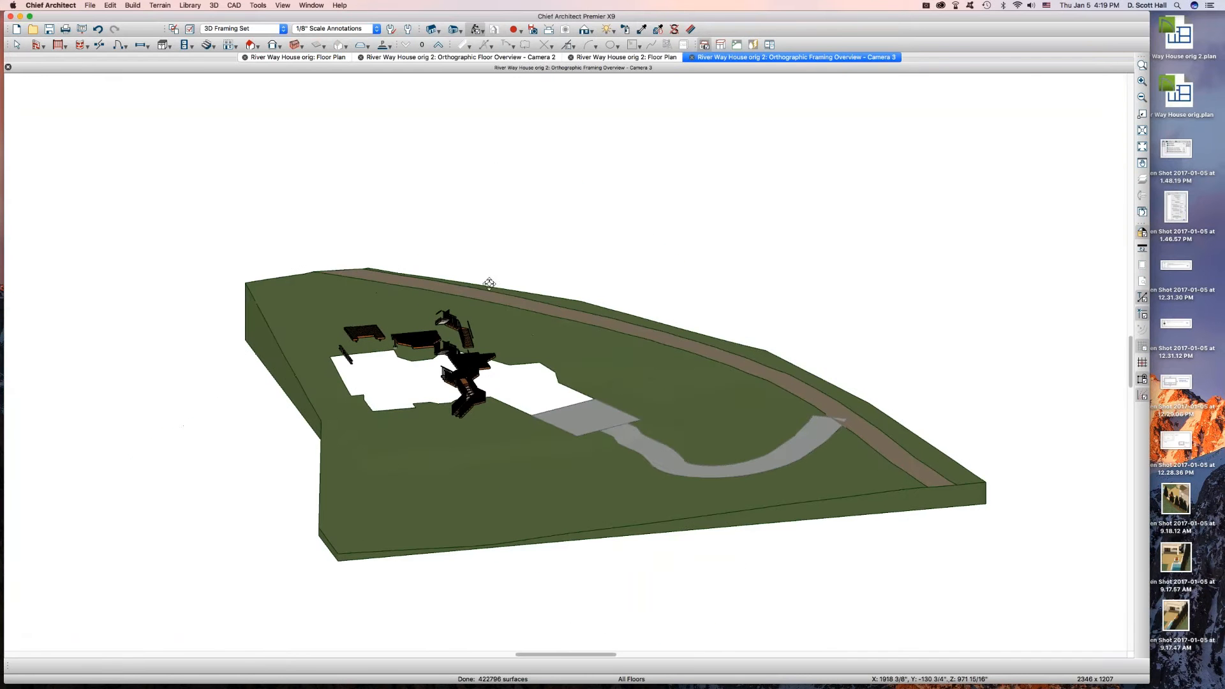
- Build the house's floor, wall and roof framing with the Build Framing command
{"action": "left_click", "coordinate": [295, 41]}
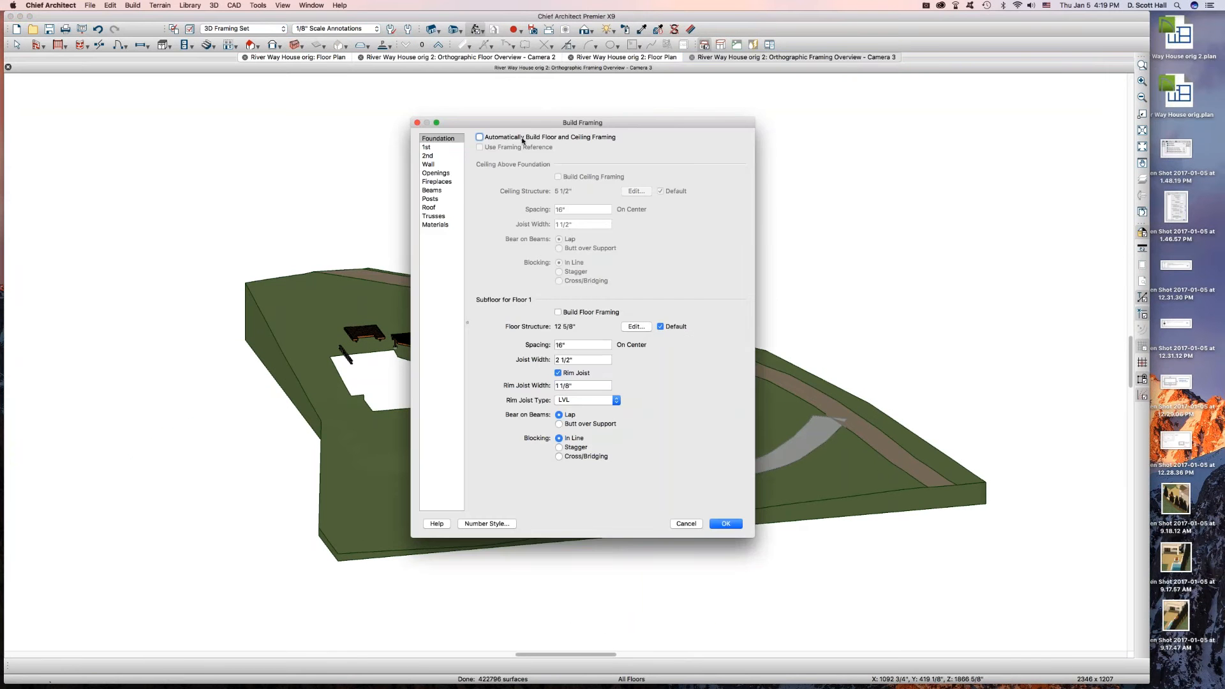
{"action": "left_click", "coordinate": [440, 164]}
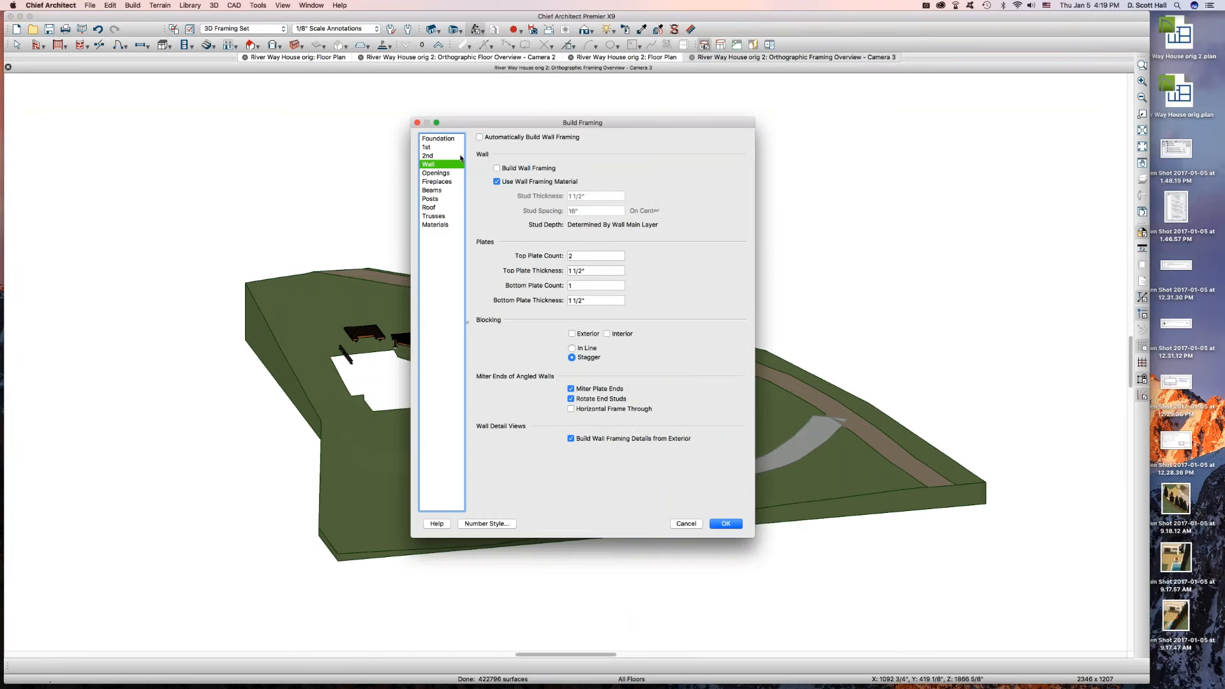
{"action": "left_click", "coordinate": [432, 207]}
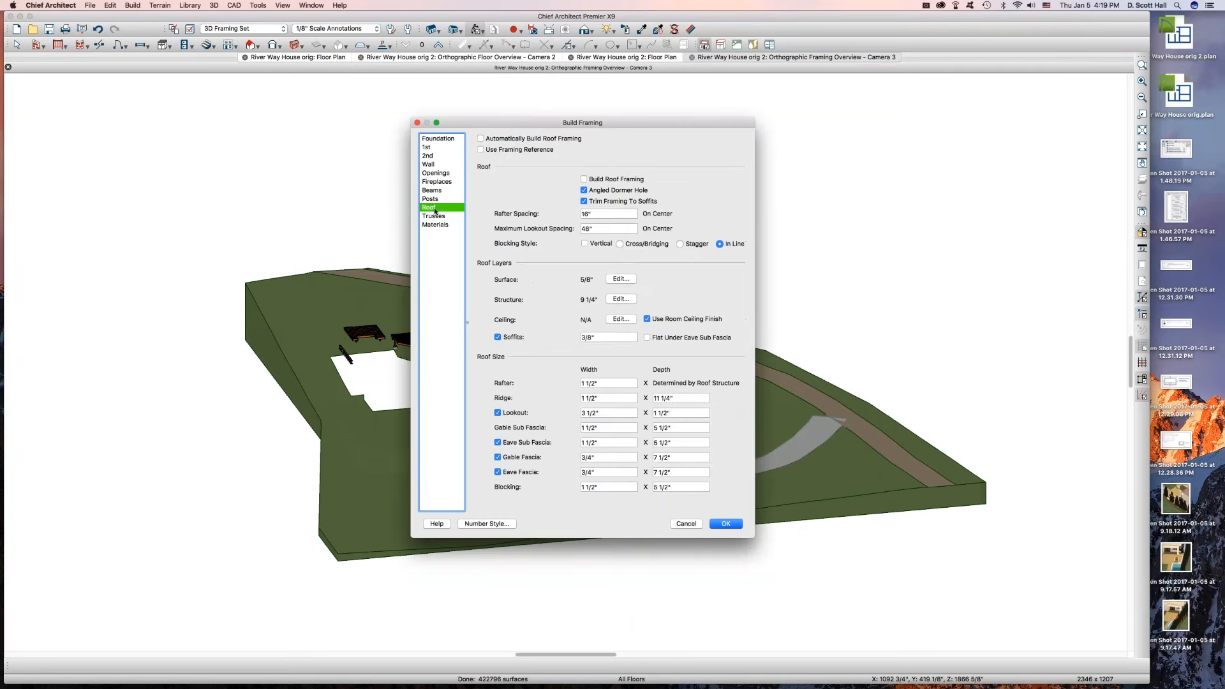
{"action": "key", "text": "Return"}
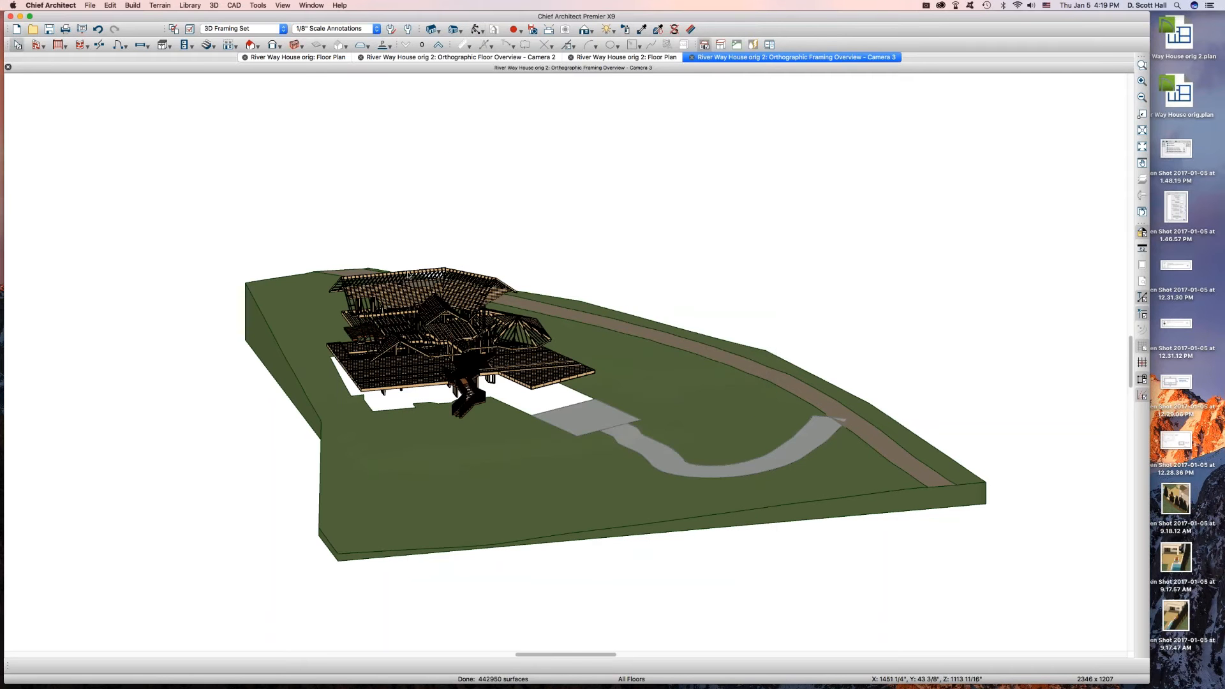
- Turn on display of the "Walls, Foundation" layer in the 3D Framing Set for the framing overview
{"action": "left_click_drag", "start_coordinate": [407, 320], "coordinate": [608, 344]}
{"action": "left_click_drag", "start_coordinate": [638, 403], "coordinate": [453, 413]}
{"action": "scroll", "coordinate": [381, 457], "scroll_direction": "up", "scroll_amount": 5}
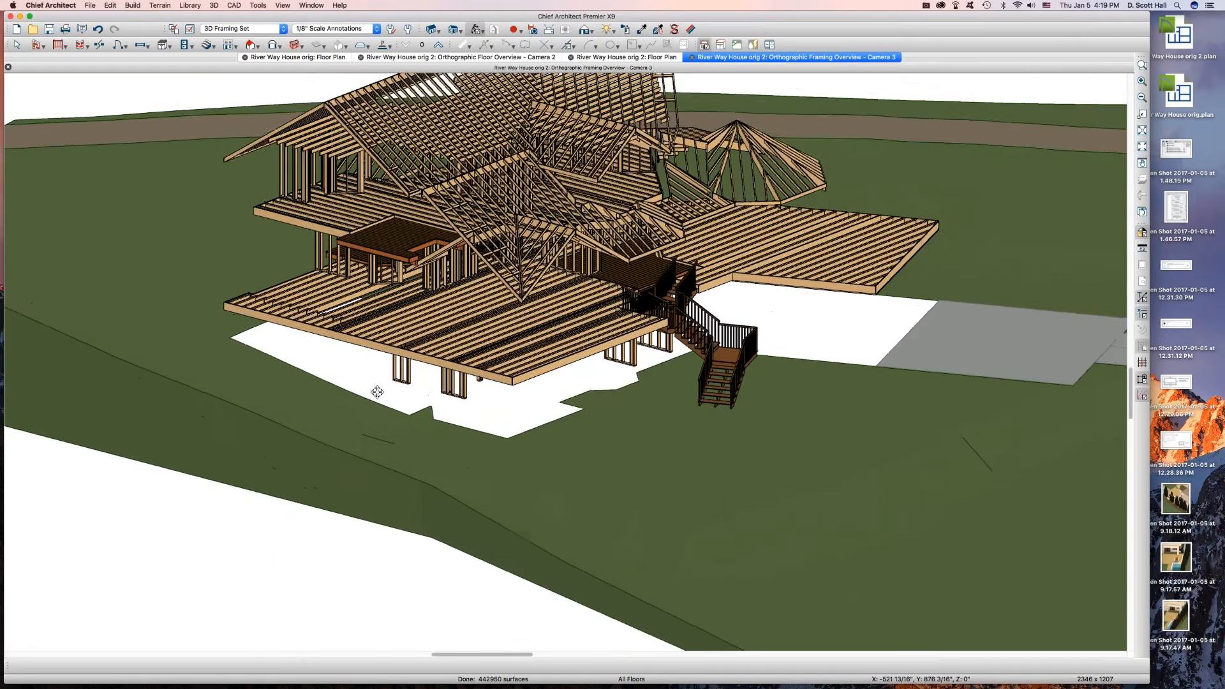
{"action": "scroll", "coordinate": [377, 392], "scroll_direction": "up", "scroll_amount": 3}
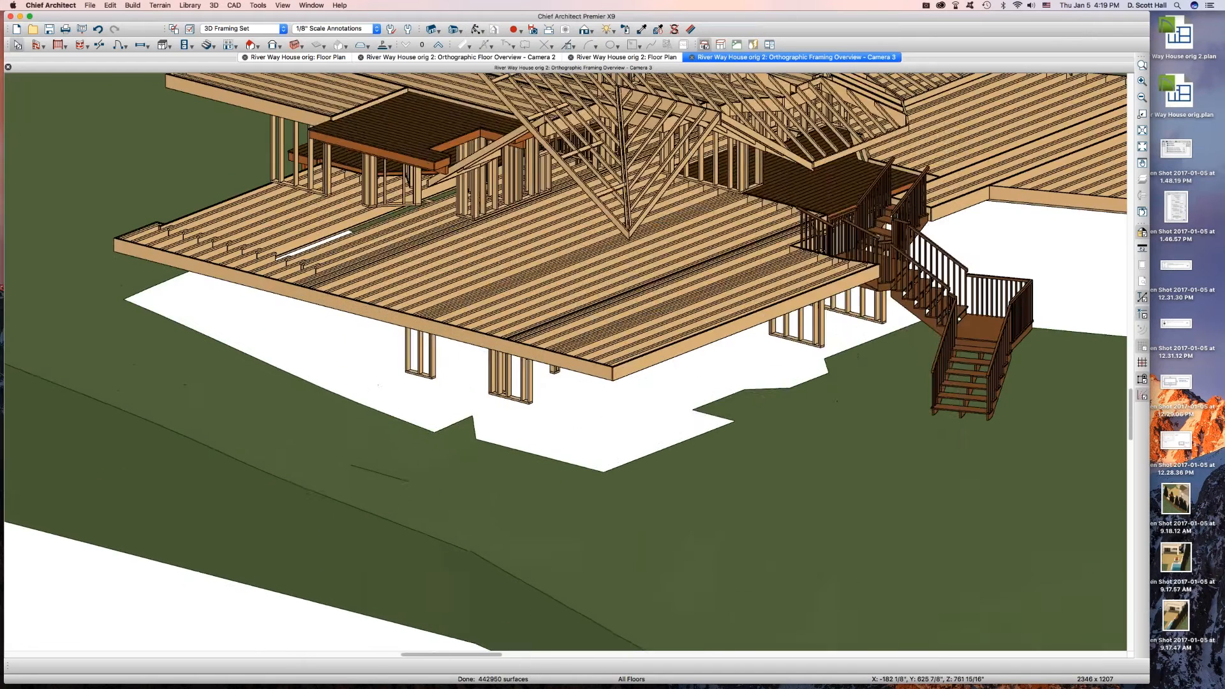
{"action": "type", "text": "lwall"}
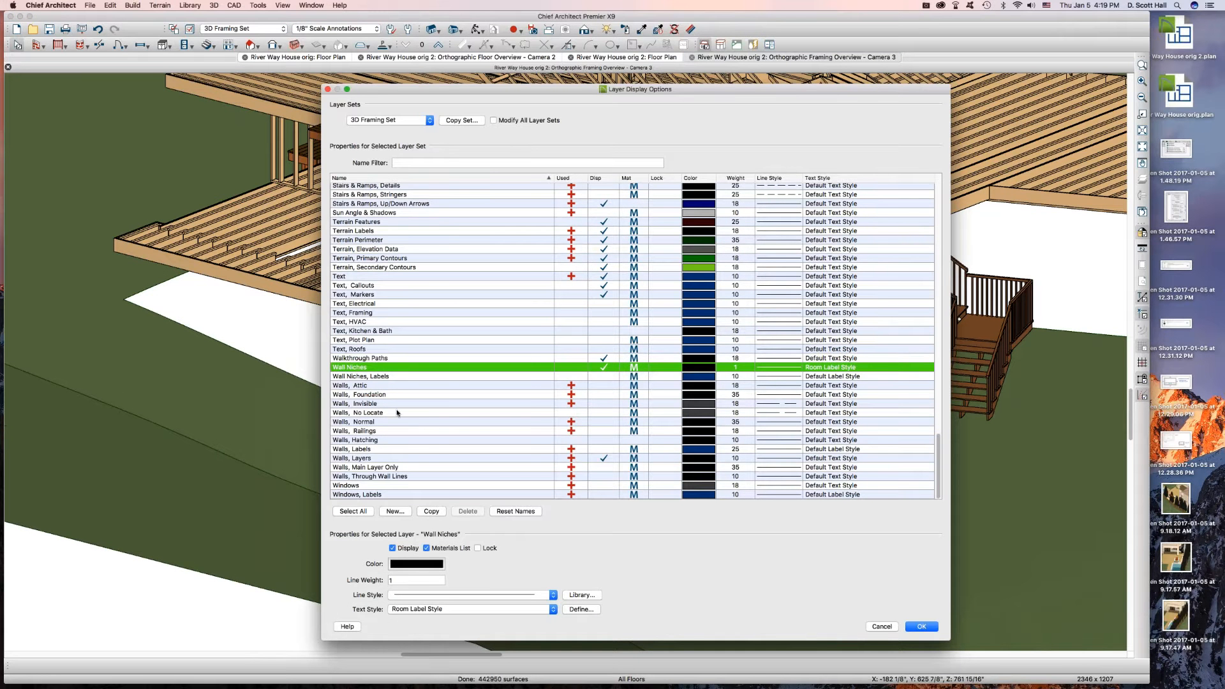
{"action": "left_click", "coordinate": [593, 394]}
{"action": "key", "text": "Return"}
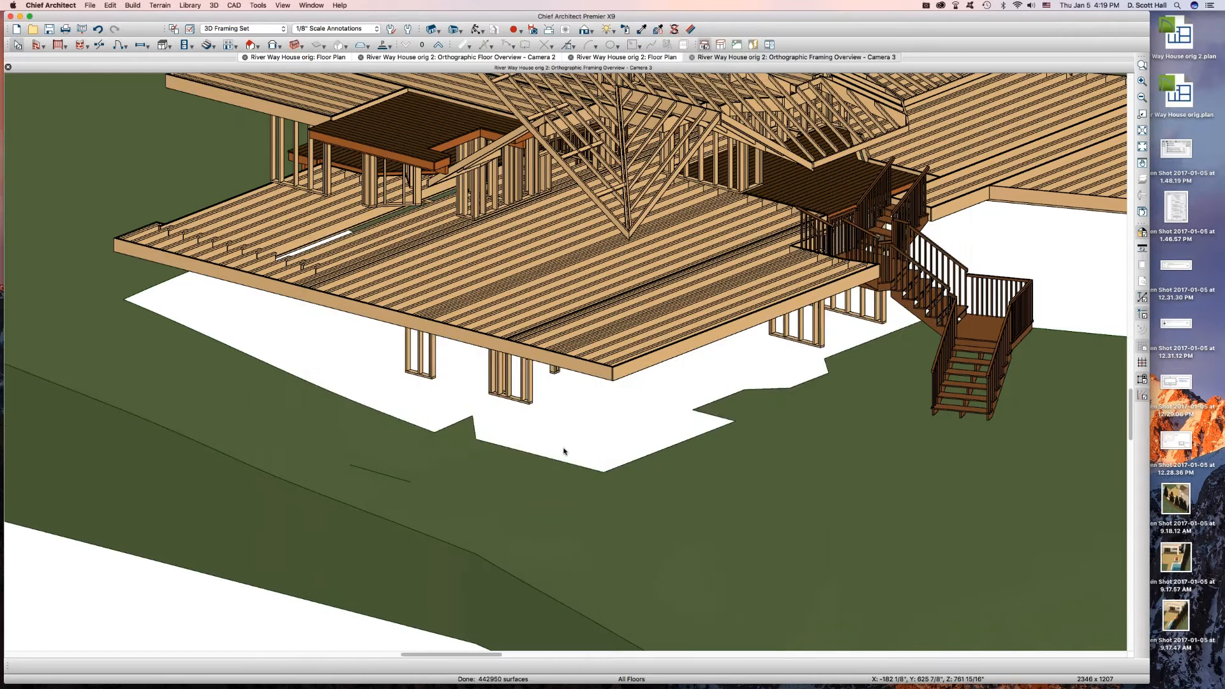
- Inspect the foundation walls and framing around the house, including a close view of the deck side
{"action": "scroll", "coordinate": [565, 446], "scroll_direction": "down", "scroll_amount": 5}
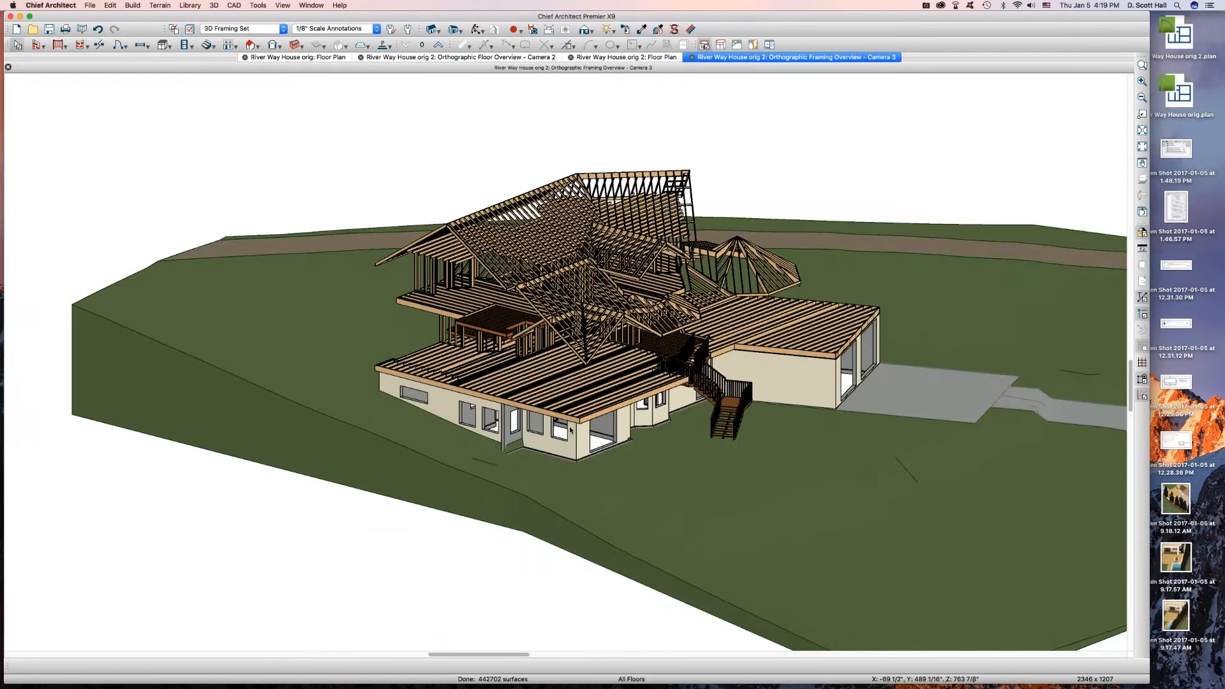
{"action": "scroll", "coordinate": [570, 429], "scroll_direction": "up", "scroll_amount": 3}
{"action": "scroll", "coordinate": [570, 429], "scroll_direction": "down", "scroll_amount": 3}
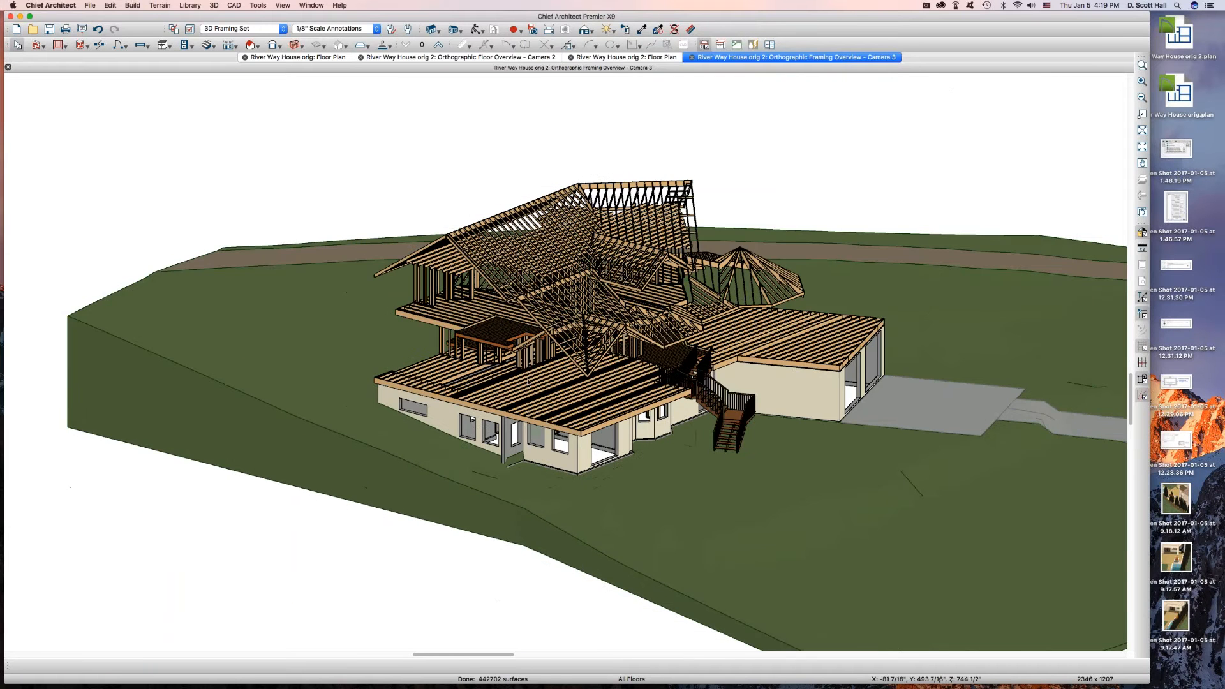
{"action": "middle_click_drag", "start_coordinate": [417, 356], "coordinate": [598, 265]}
{"action": "scroll", "coordinate": [569, 391], "scroll_direction": "up", "scroll_amount": 10}
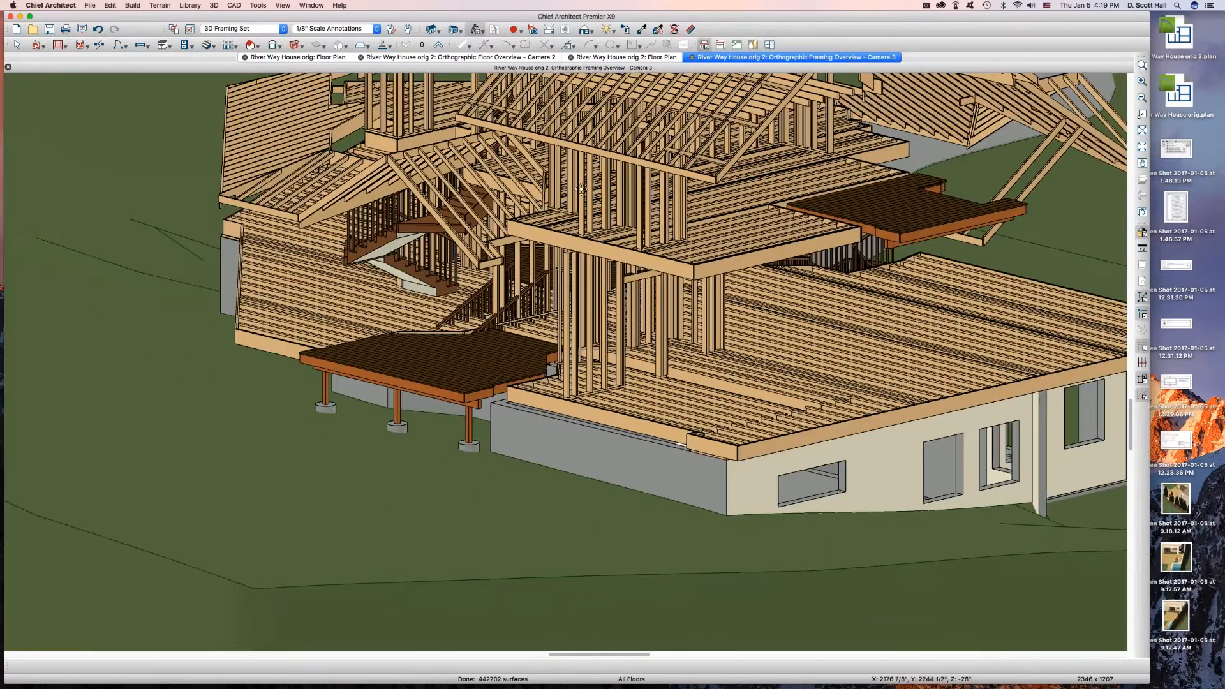
- Tile all open views and enlarge the upper row containing the framing overview and the orig 2 floor plan
{"action": "key", "text": "shift+t"}
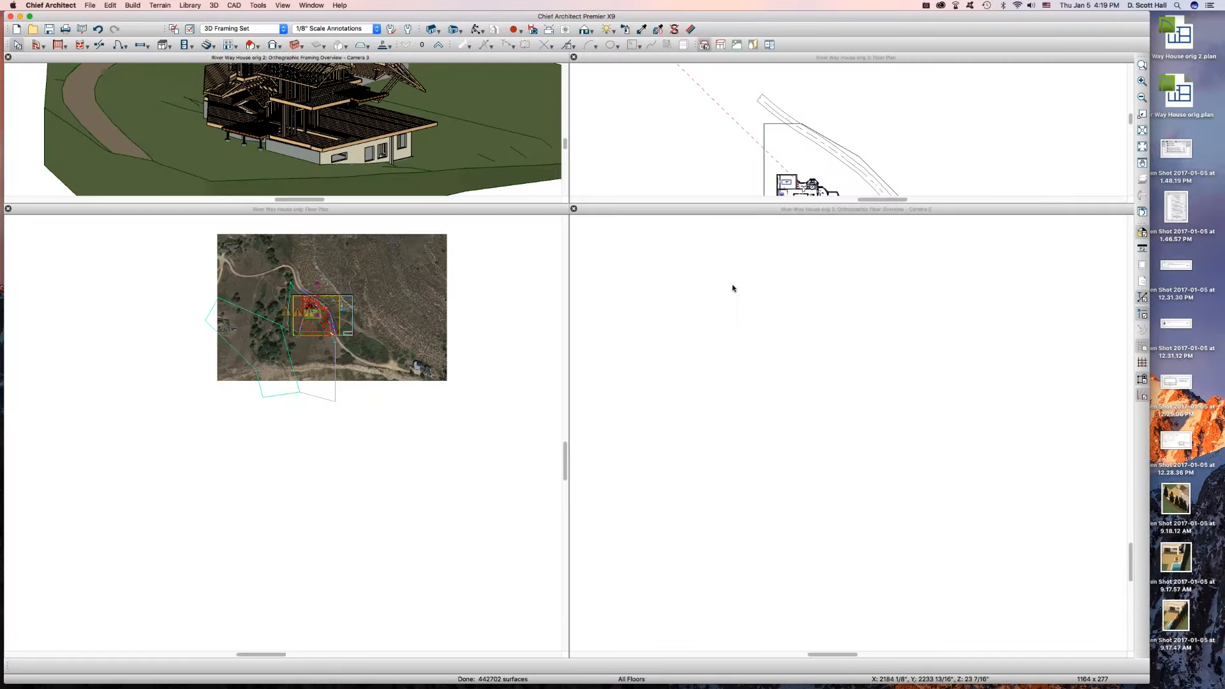
{"action": "left_click", "coordinate": [710, 279]}
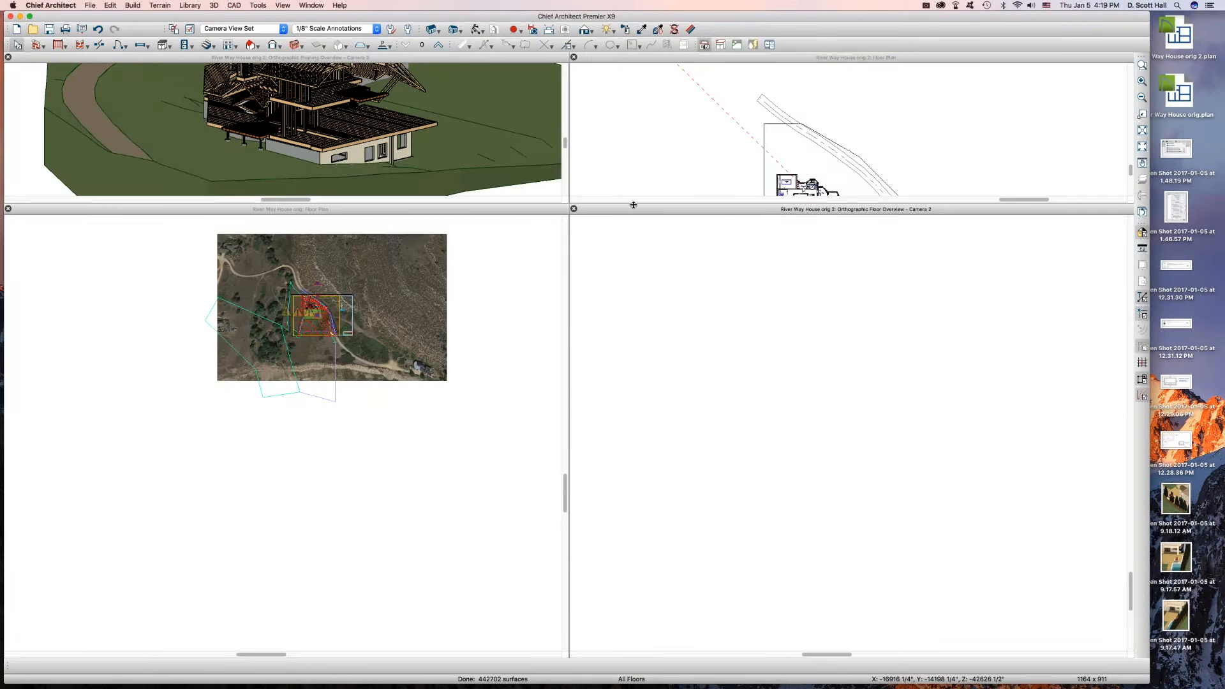
{"action": "left_click_drag", "start_coordinate": [633, 205], "coordinate": [675, 403]}
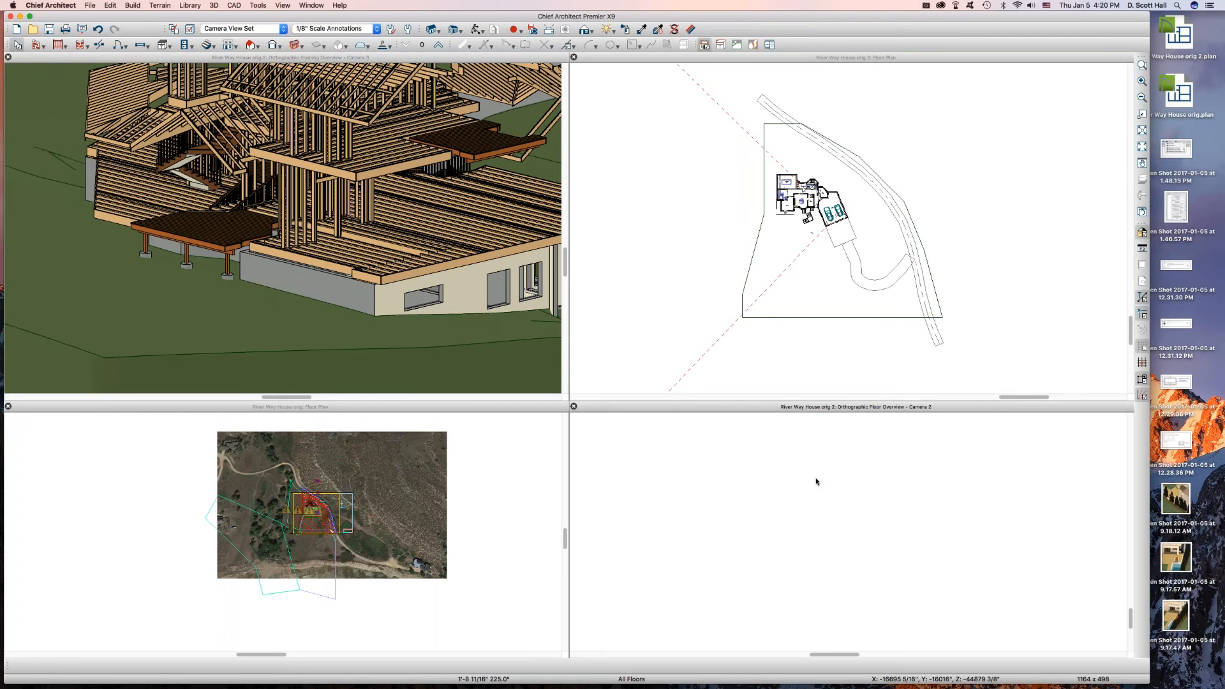
- Close the River Way House orig floor plan and save its changes
{"action": "left_click", "coordinate": [637, 139]}
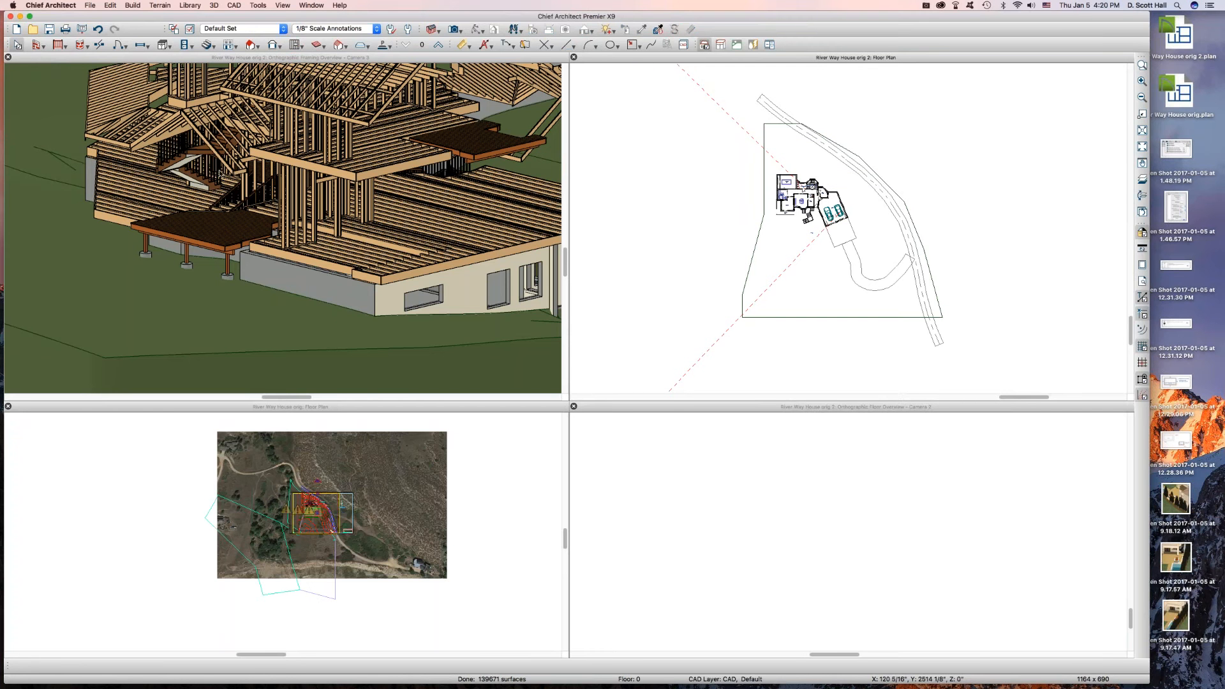
{"action": "left_click", "coordinate": [138, 521]}
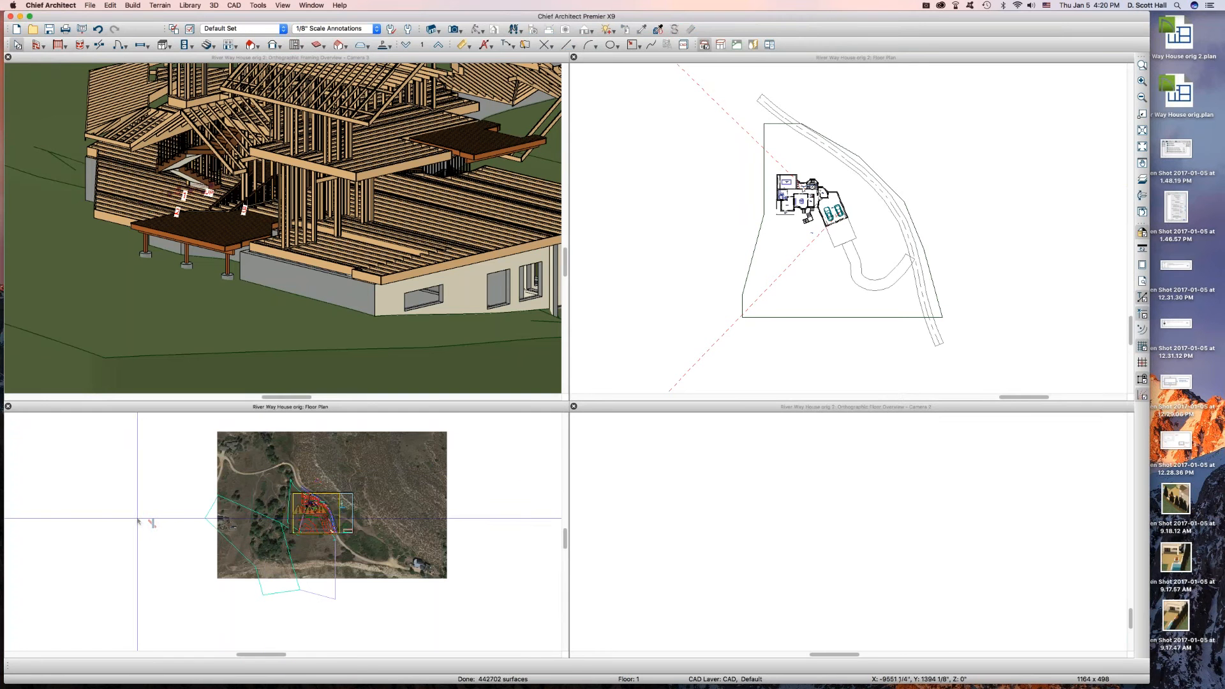
{"action": "key", "text": "super+w"}
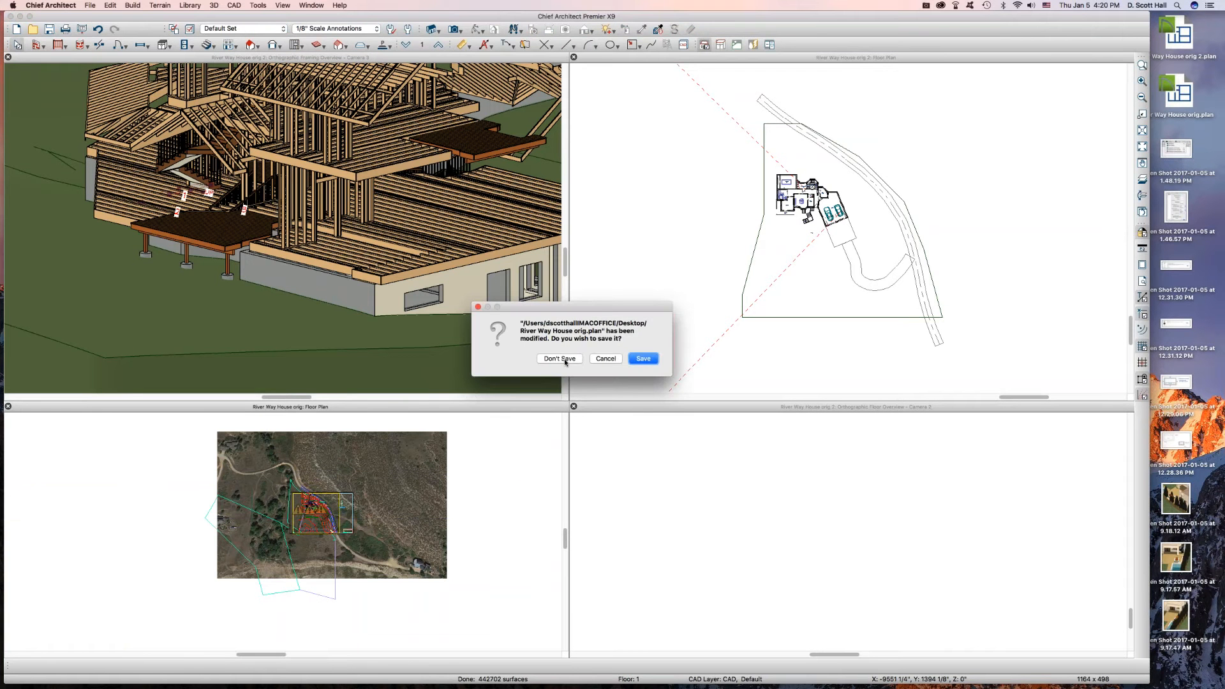
{"action": "left_click", "coordinate": [643, 359]}
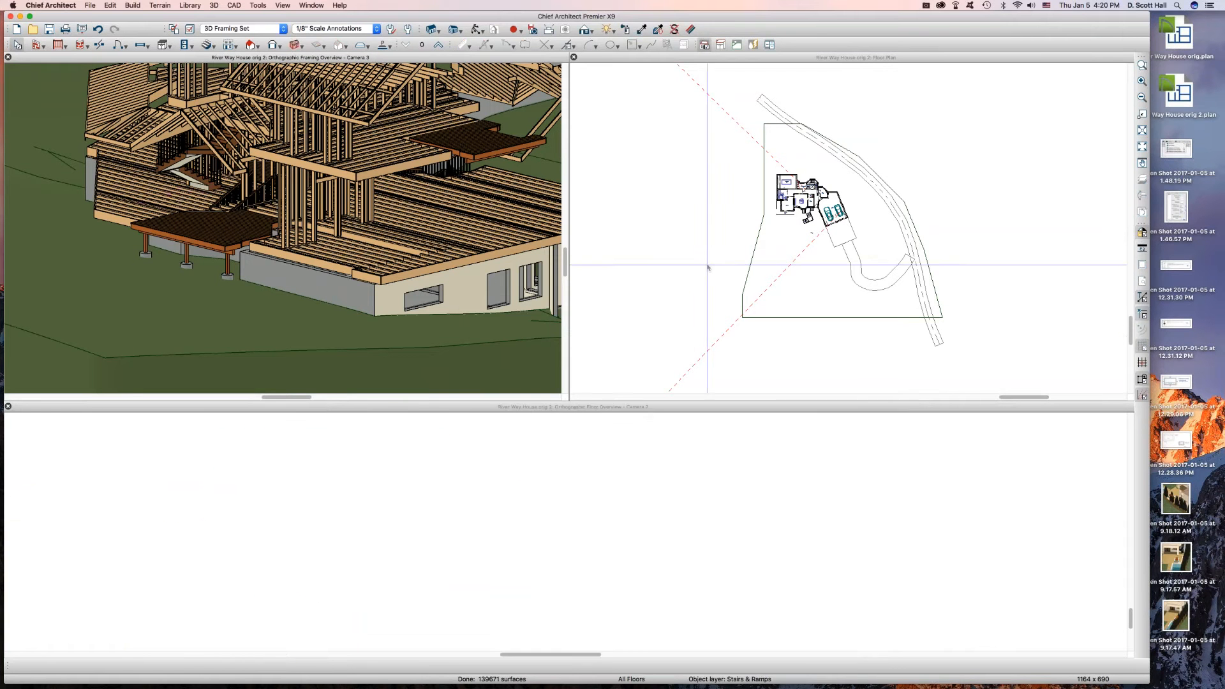
- Look through the River Way House orig 2 floor plan from Floor 0 up to Floor 2
{"action": "scroll", "coordinate": [759, 221], "scroll_direction": "up", "scroll_amount": 10}
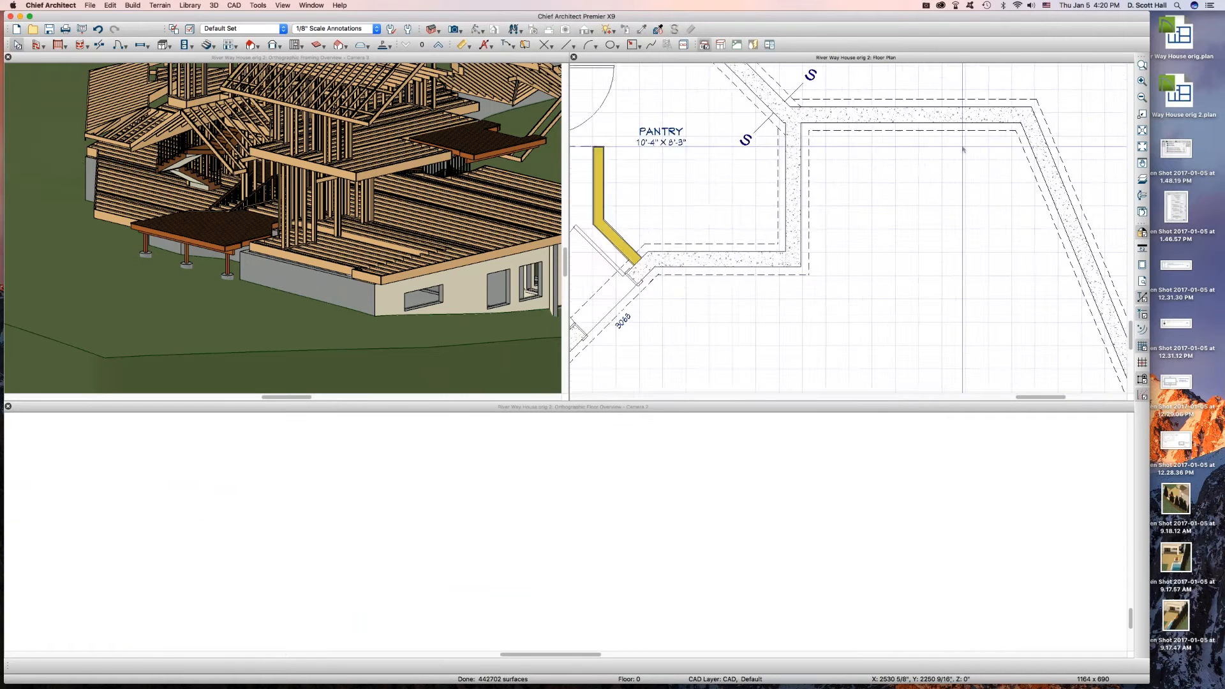
{"action": "left_click", "coordinate": [759, 222]}
{"action": "left_click", "coordinate": [438, 45]}
{"action": "scroll", "coordinate": [644, 223], "scroll_direction": "up", "scroll_amount": 3}
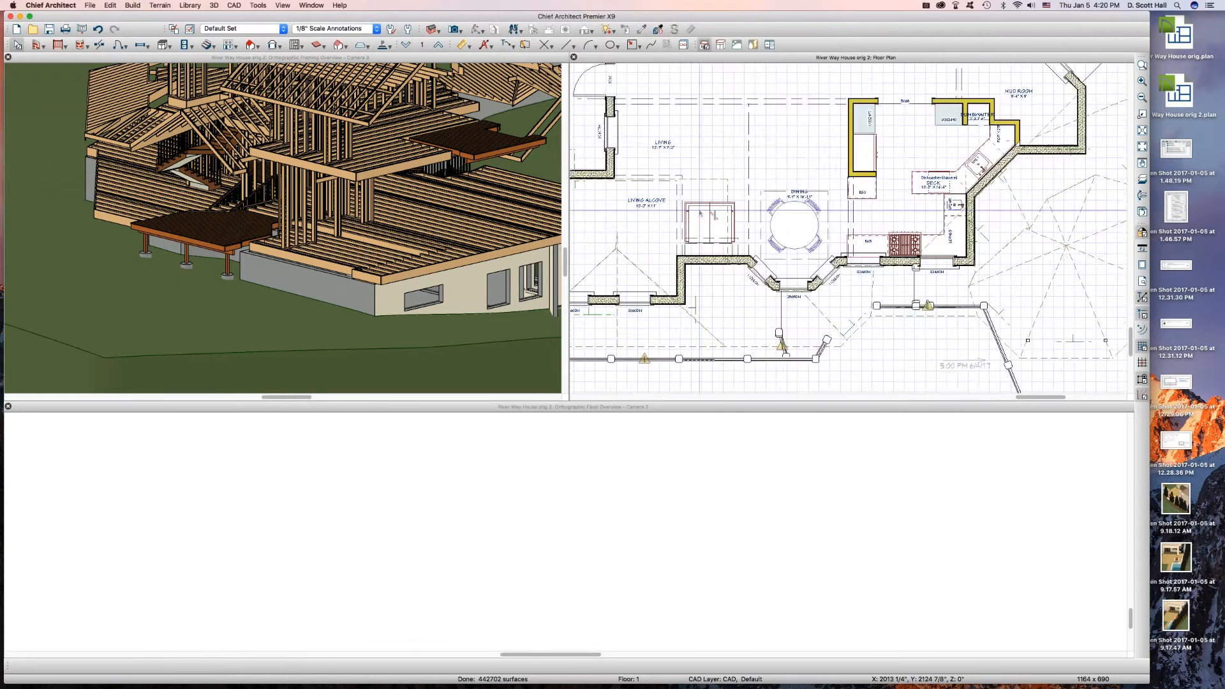
{"action": "scroll", "coordinate": [707, 224], "scroll_direction": "down", "scroll_amount": 5}
{"action": "scroll", "coordinate": [743, 178], "scroll_direction": "up", "scroll_amount": 3}
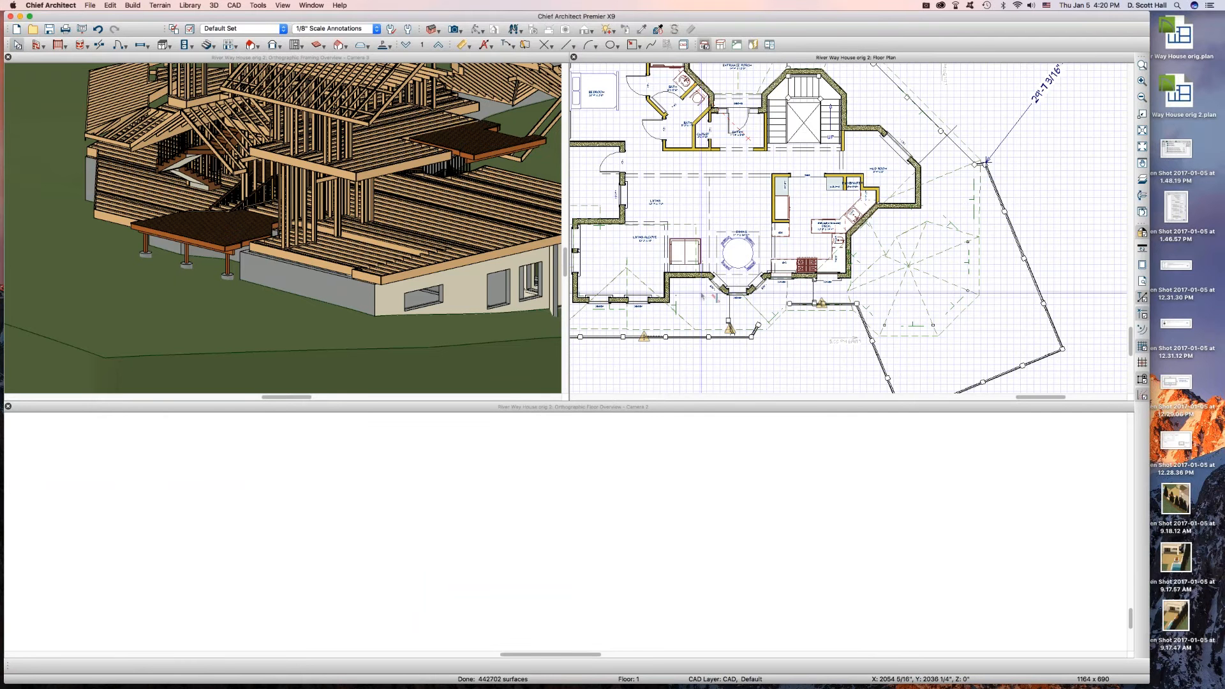
{"action": "key", "text": "Page_Up"}
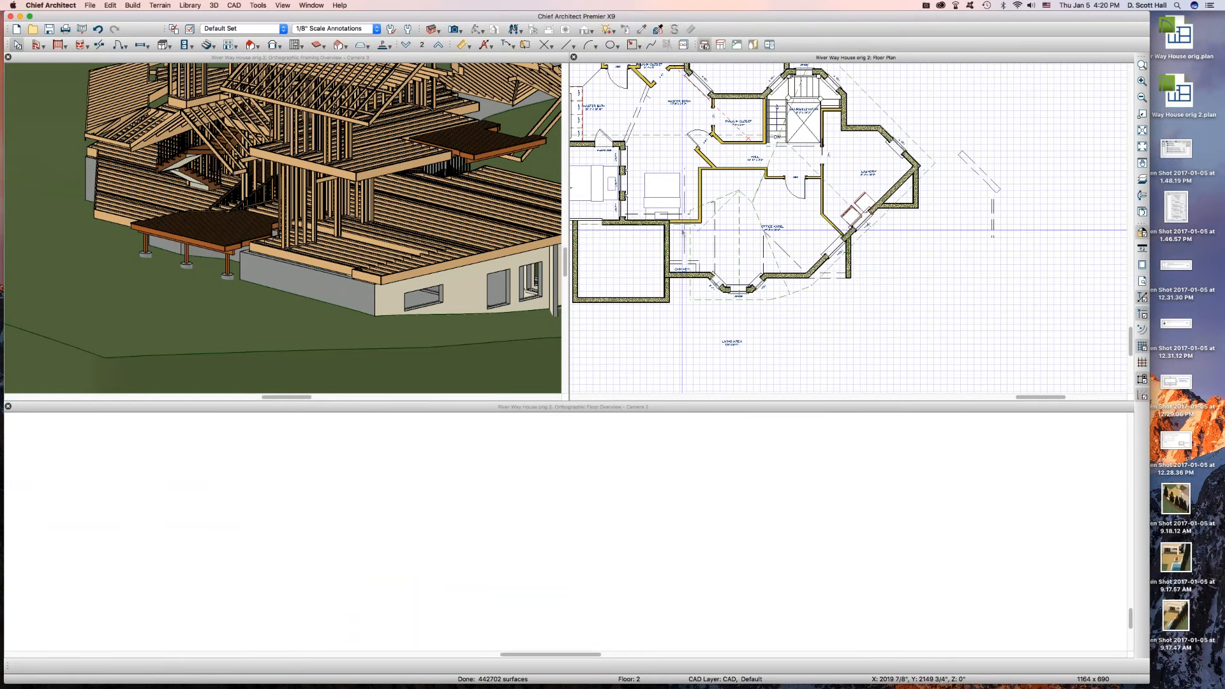
- Check the object layer properties of the short exterior wall beside the bay window on Floor 2
{"action": "left_click", "coordinate": [673, 263]}
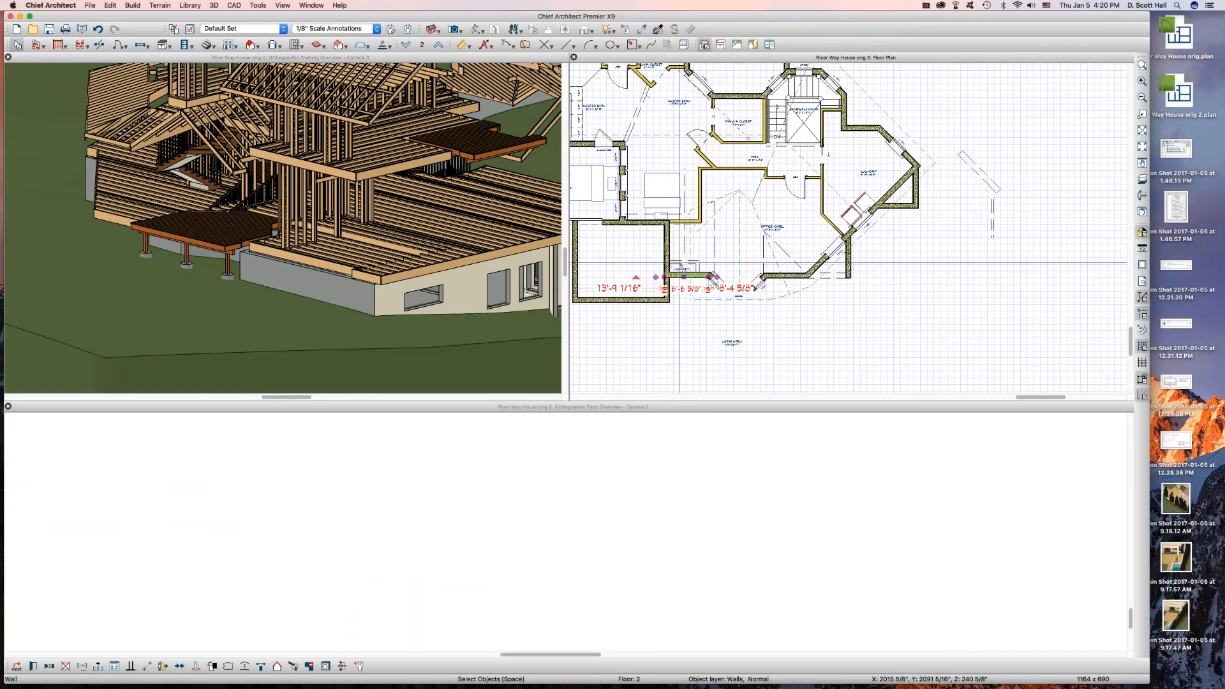
{"action": "scroll", "coordinate": [674, 261], "scroll_direction": "down", "scroll_amount": 3}
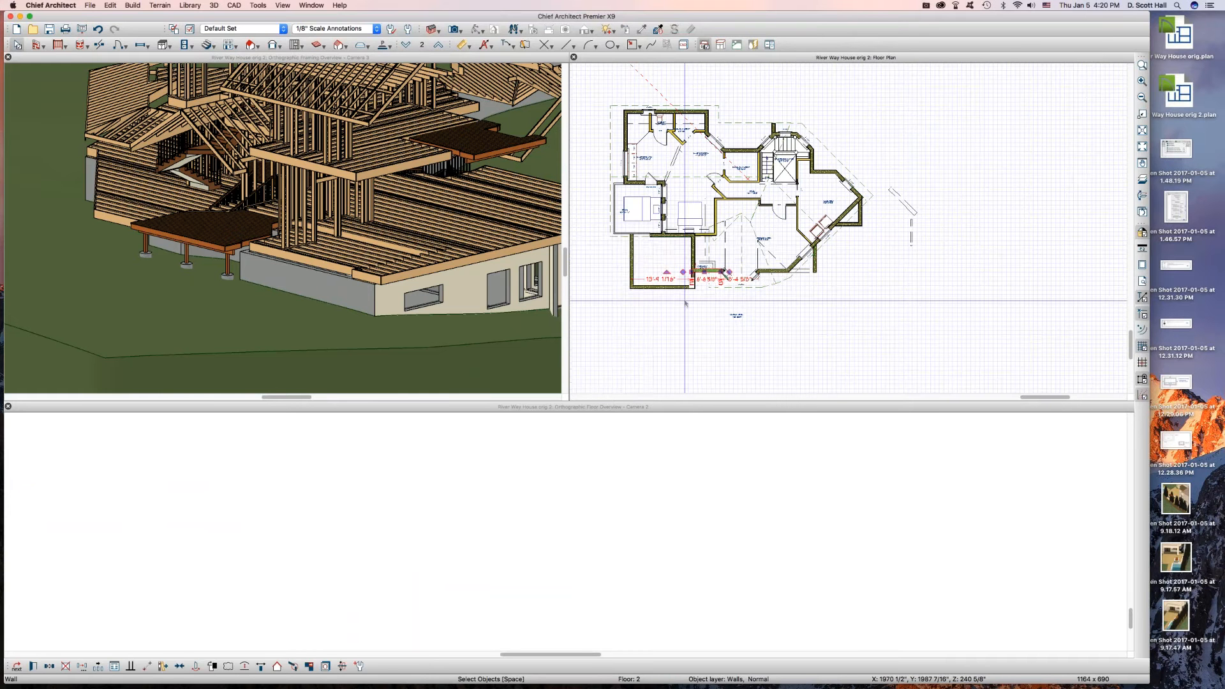
{"action": "key", "text": "l"}
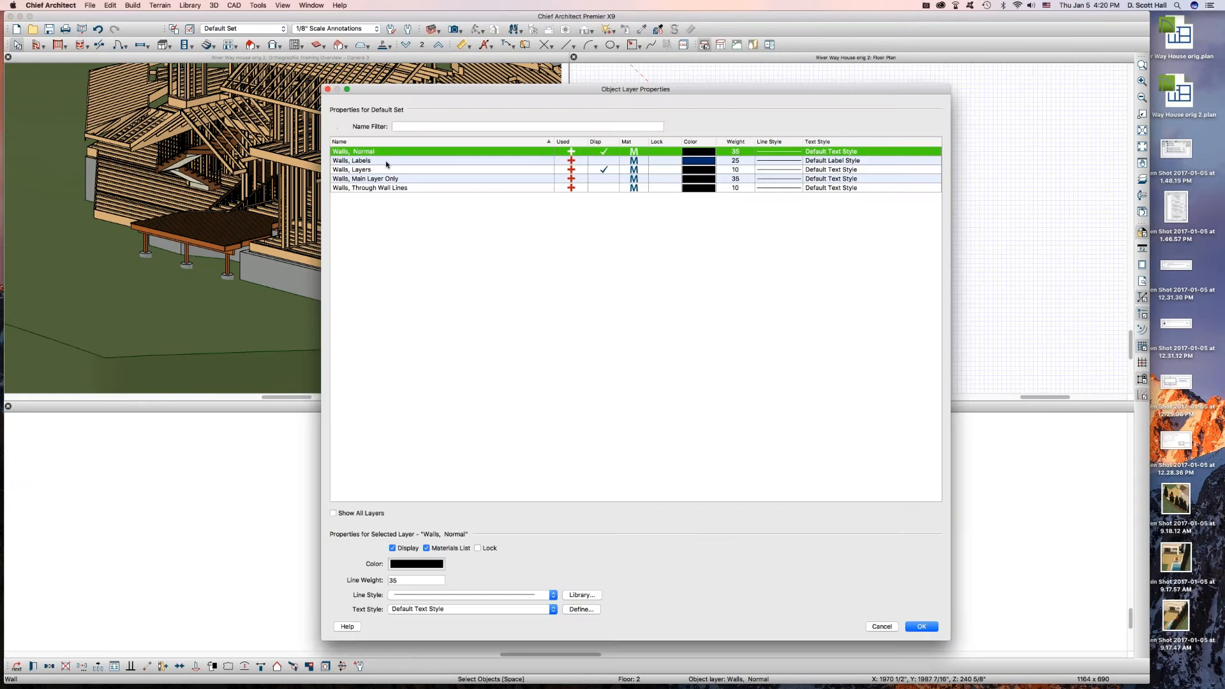
{"action": "left_click", "coordinate": [880, 627]}
- Turn on display of the "Walls, Normal" layer in the 3D Framing Set for the framing overview
{"action": "left_click", "coordinate": [227, 224]}
{"action": "left_click", "coordinate": [475, 30]}
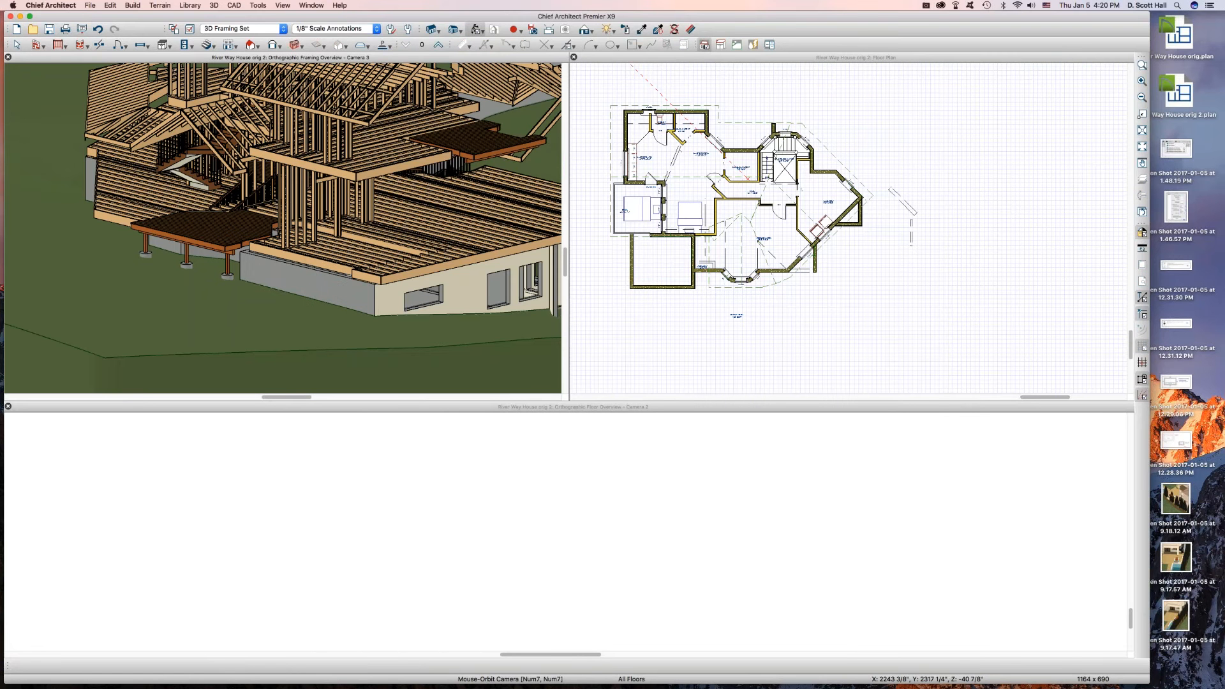
{"action": "key", "text": "l"}
{"action": "left_click", "coordinate": [355, 403]}
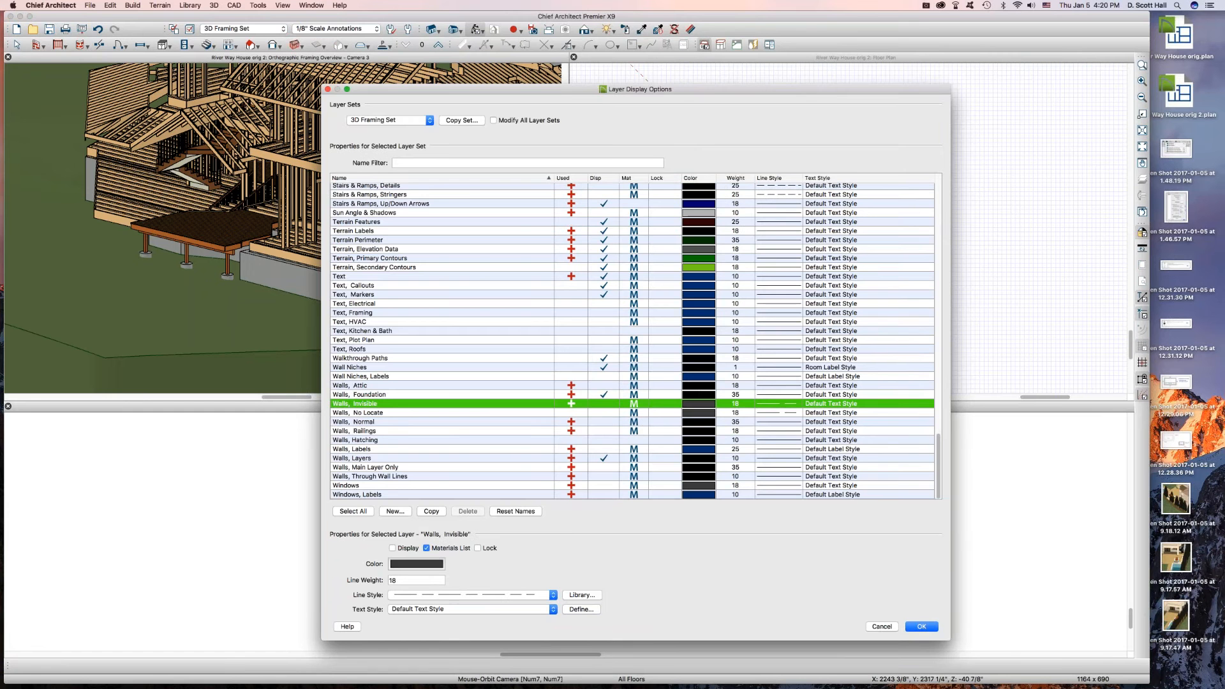
{"action": "left_click", "coordinate": [606, 423]}
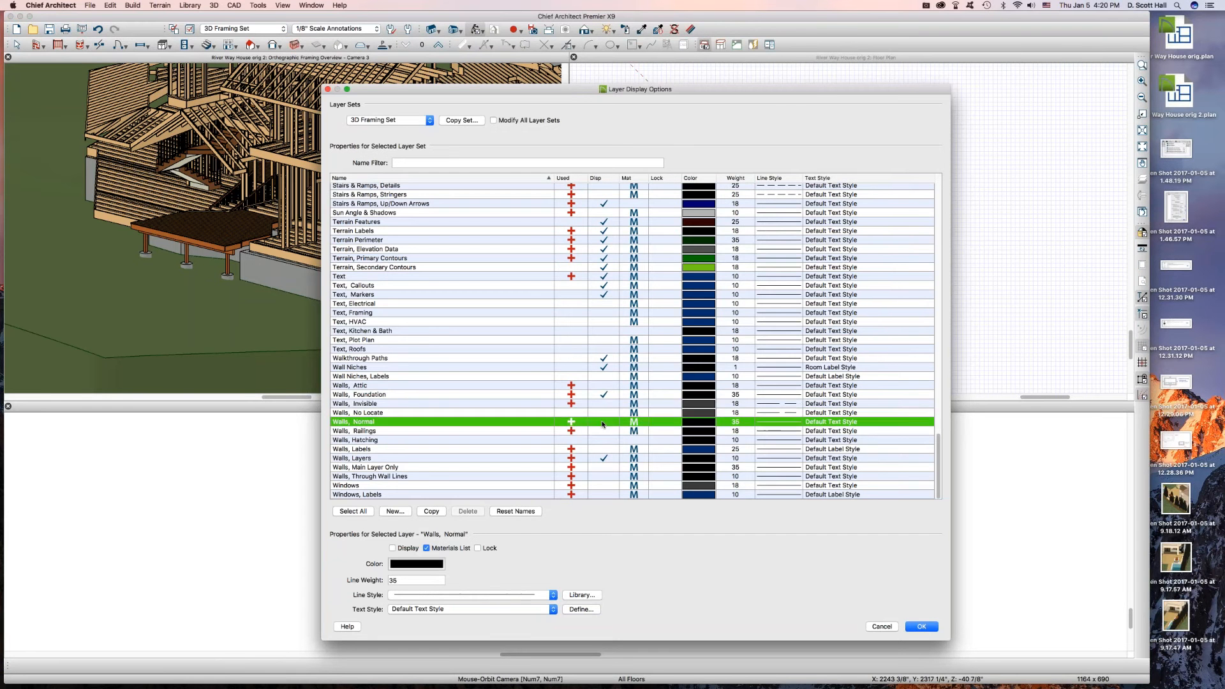
{"action": "key", "text": "Return"}
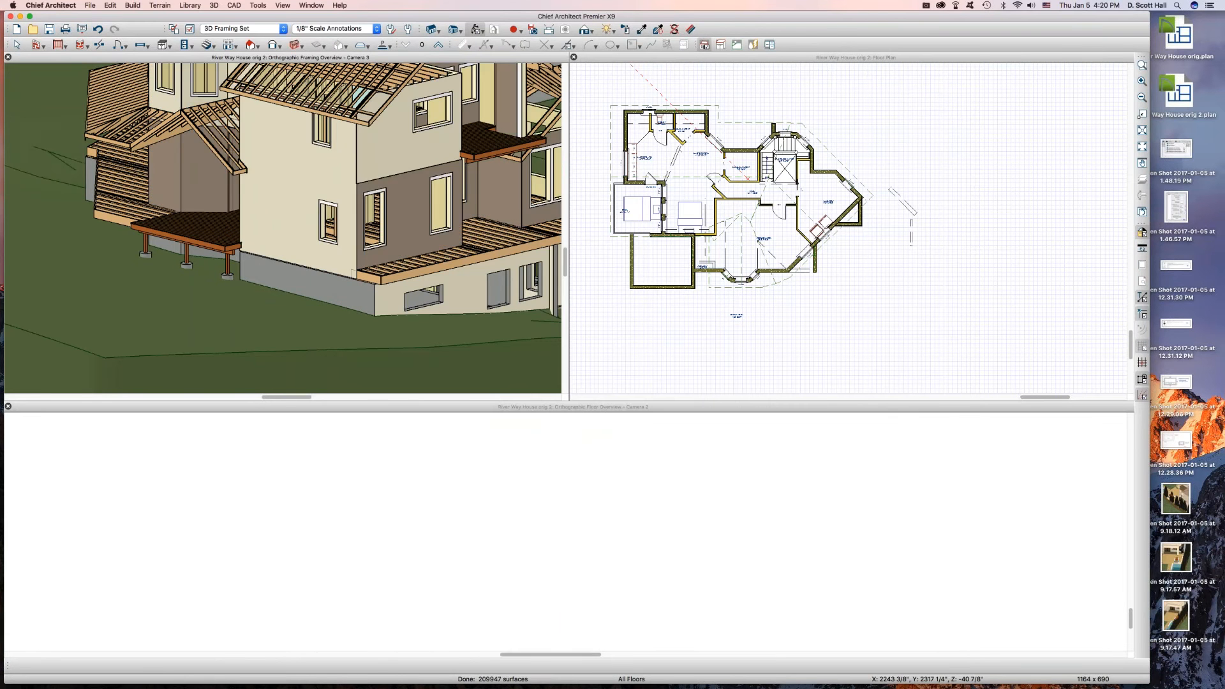
- Inspect the walls and roof framing from the opposite side and select the outer wall of Floor 2's projecting rectangular area
{"action": "scroll", "coordinate": [343, 283], "scroll_direction": "down", "scroll_amount": 4}
{"action": "scroll", "coordinate": [321, 229], "scroll_direction": "up", "scroll_amount": 4}
{"action": "key", "text": "space"}
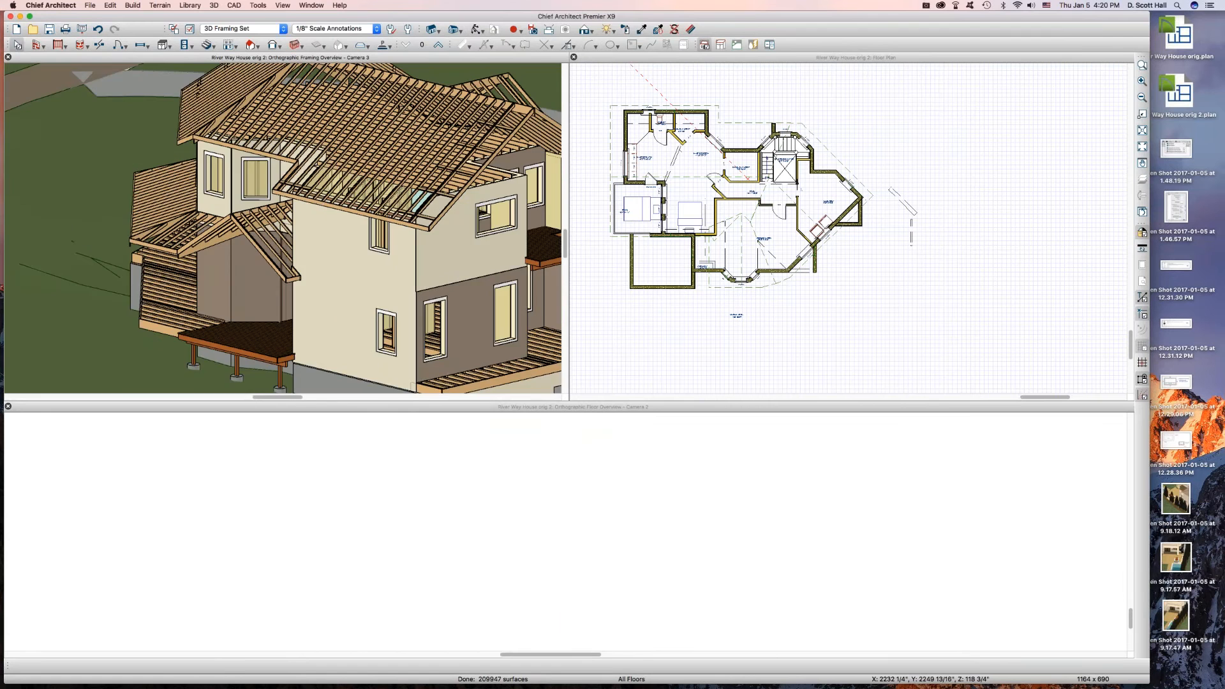
{"action": "key", "text": "space"}
{"action": "left_click_drag", "start_coordinate": [313, 231], "coordinate": [485, 272]}
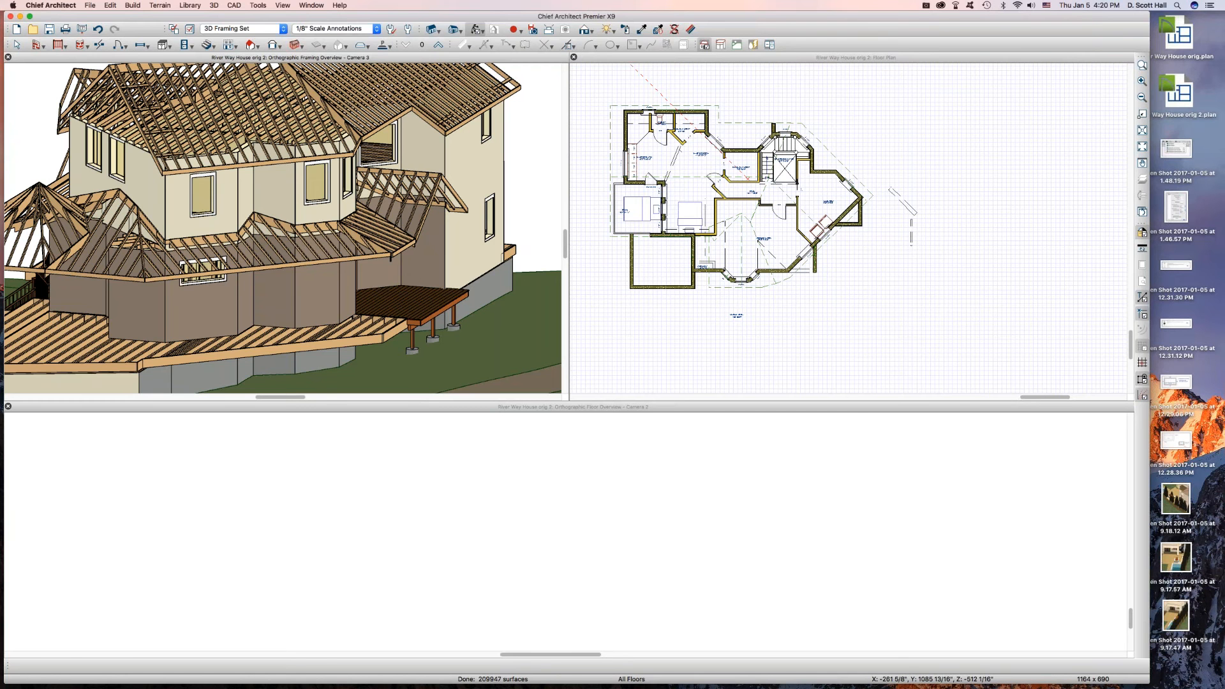
{"action": "left_click", "coordinate": [677, 290]}
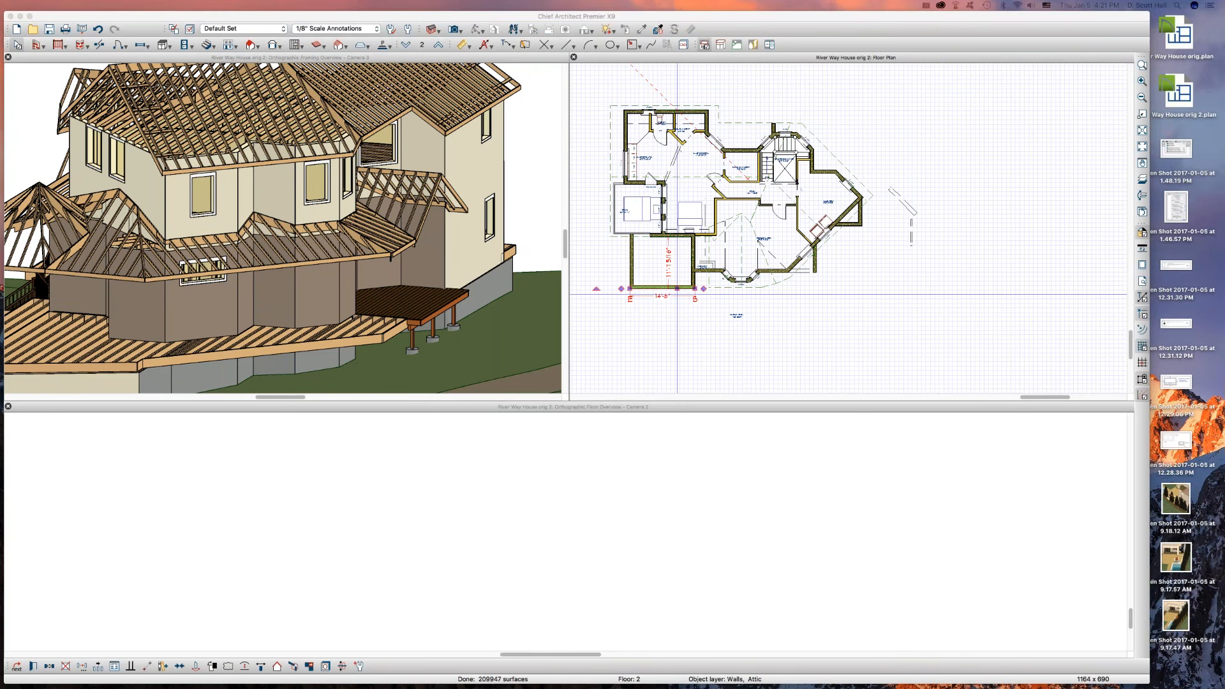